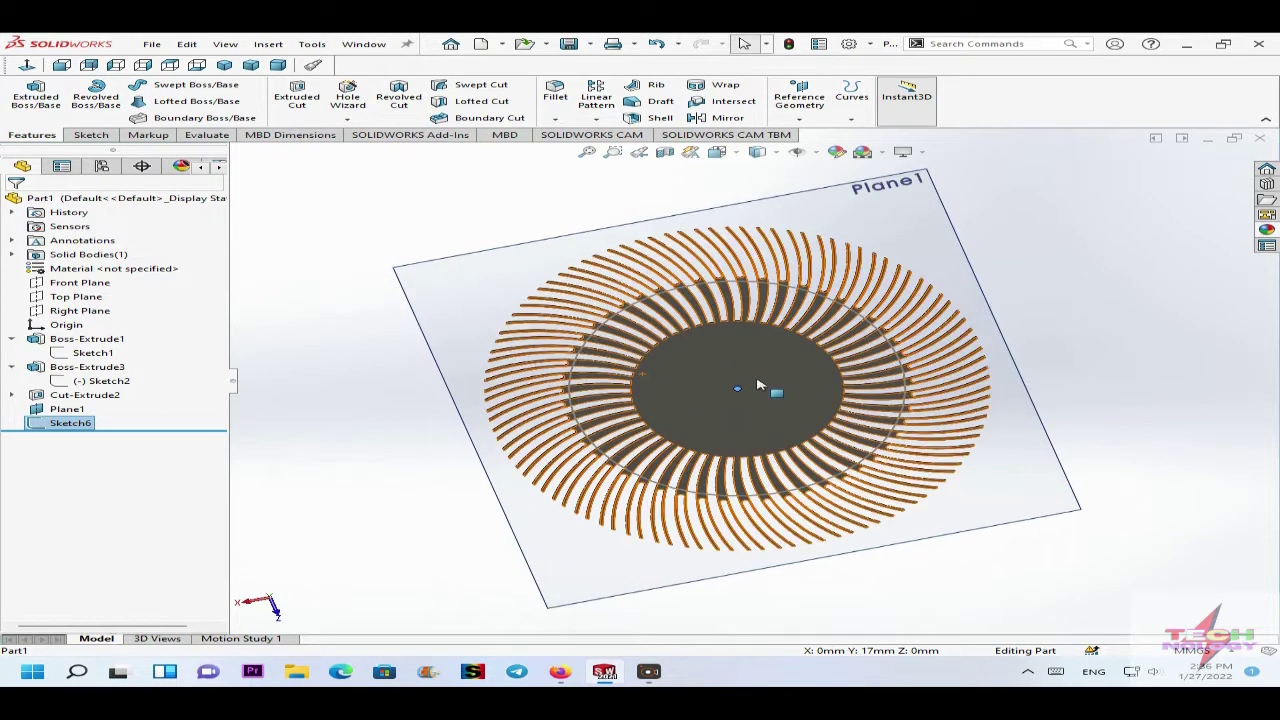
Examine the underside of the finished finned disc, viewing its bottom face straight on and at an angle.
{"action": "scroll", "coordinate": [755, 401], "scroll_direction": "up", "scroll_amount": 2}
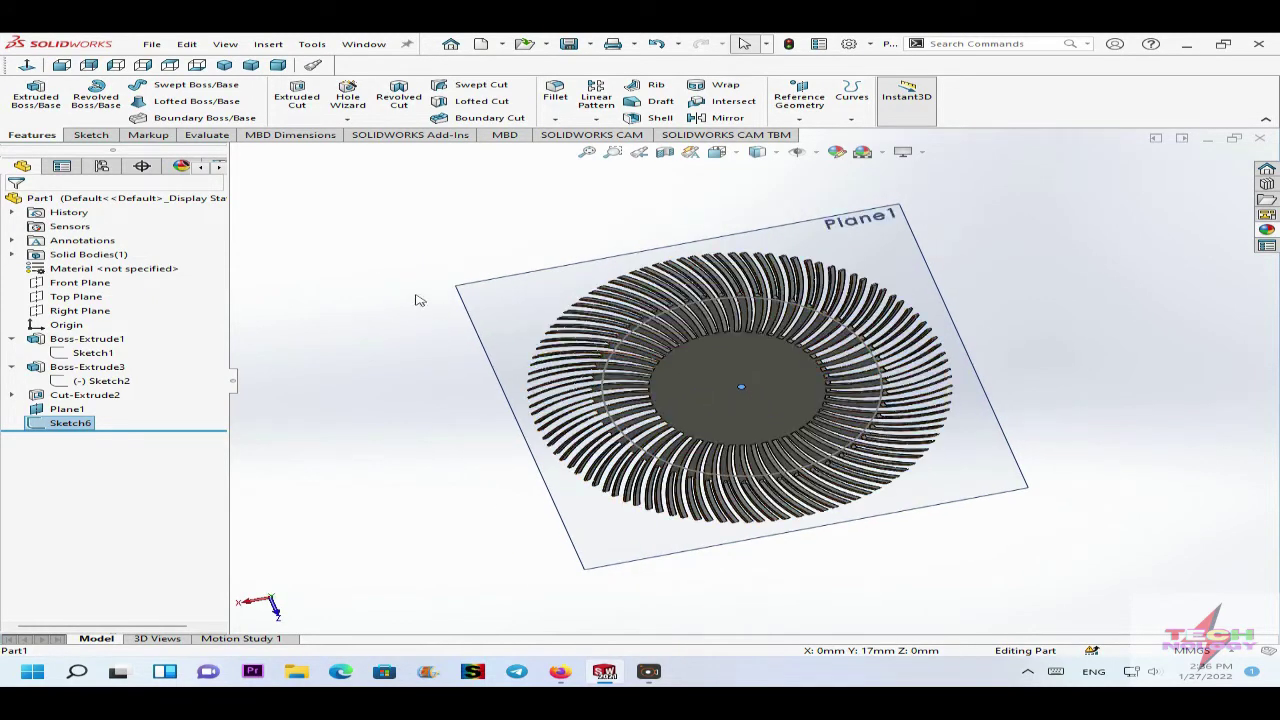
{"action": "right_click", "coordinate": [722, 368]}
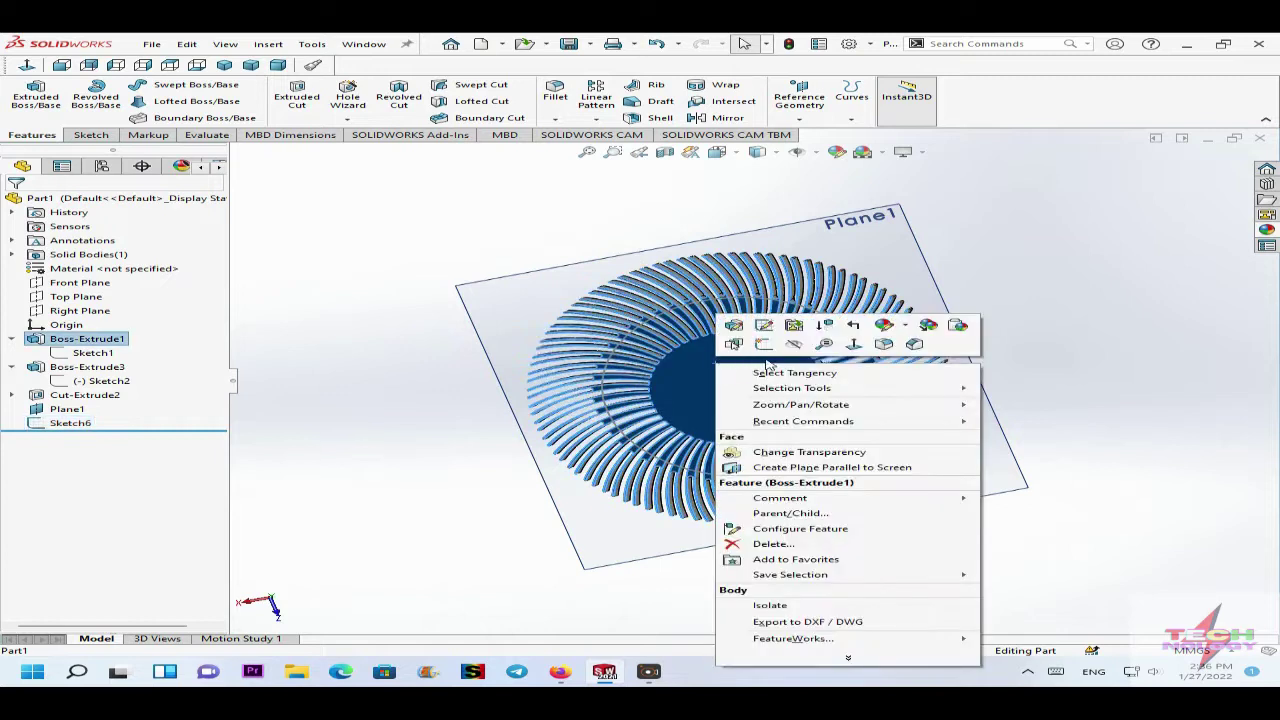
{"action": "left_click", "coordinate": [855, 346]}
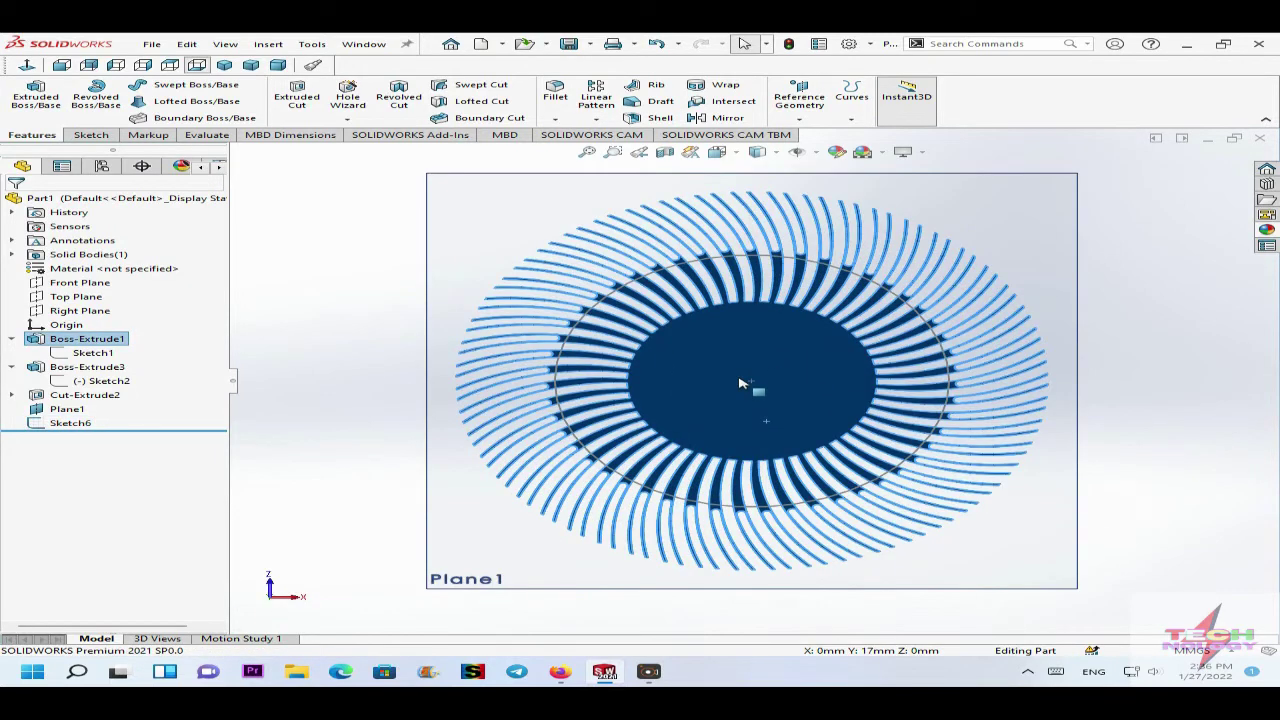
{"action": "scroll", "coordinate": [757, 357], "scroll_direction": "down", "scroll_amount": 1}
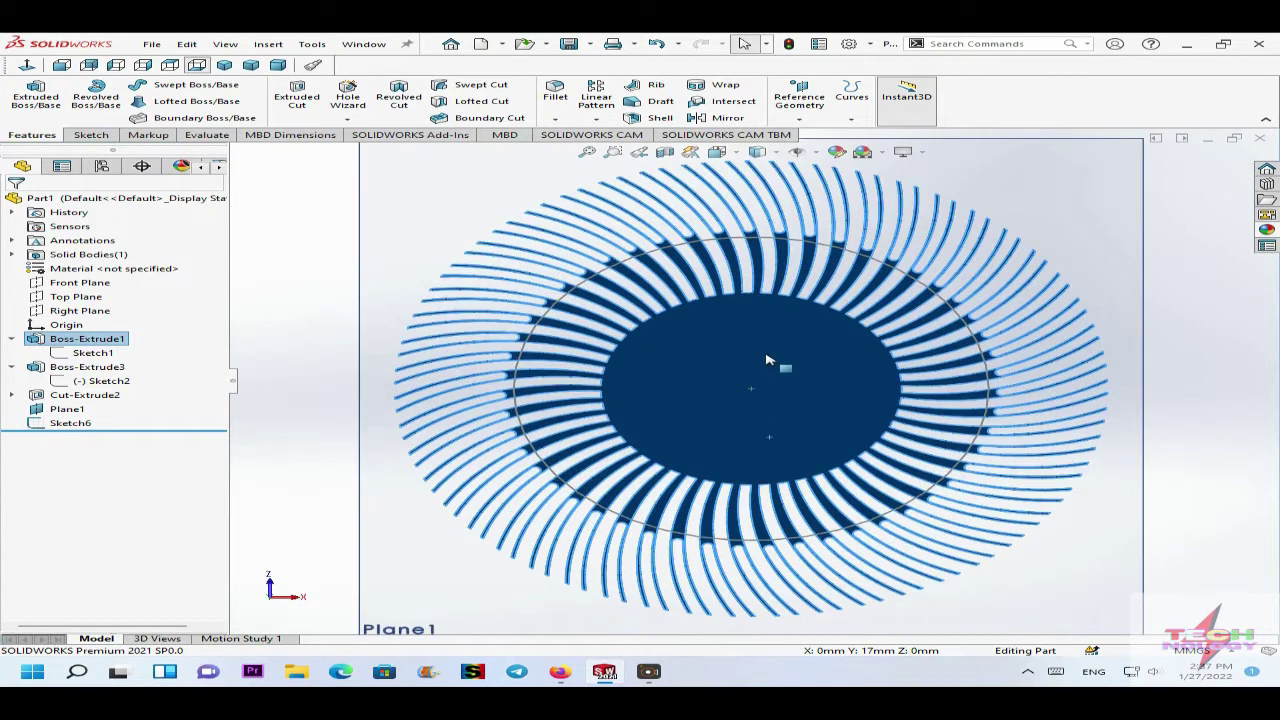
{"action": "scroll", "coordinate": [767, 360], "scroll_direction": "up", "scroll_amount": 1}
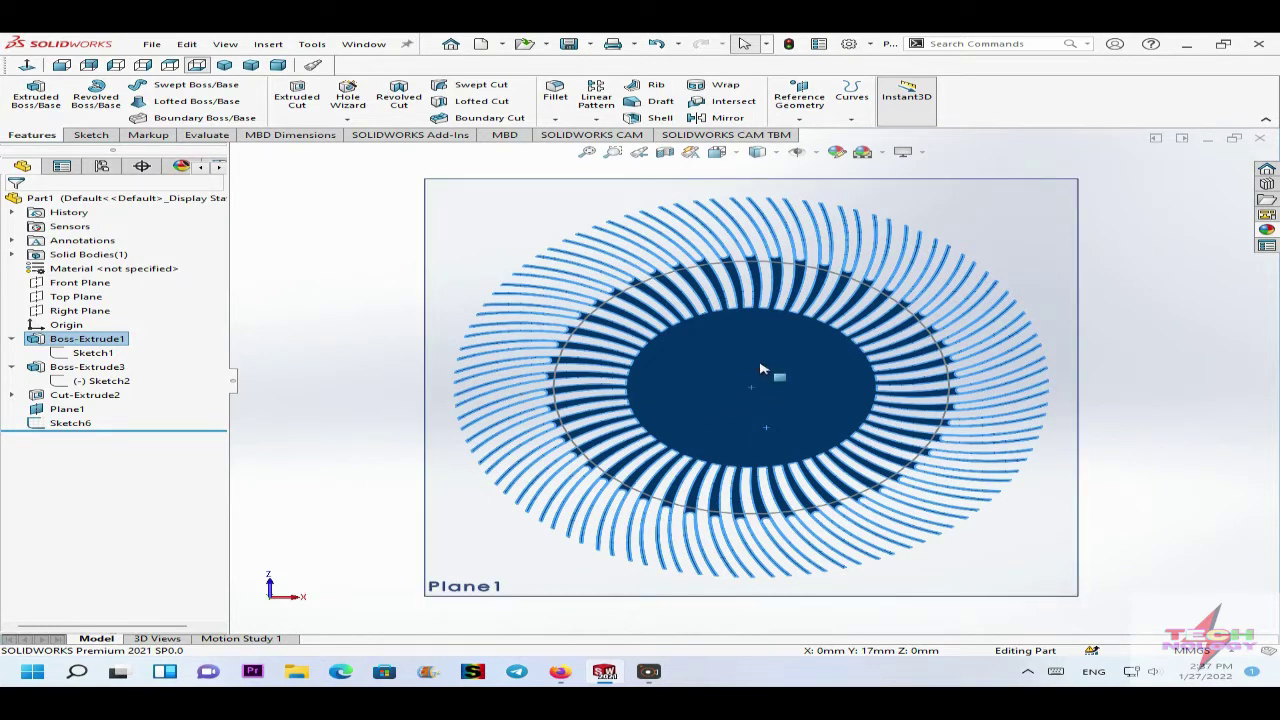
{"action": "middle_click_drag", "start_coordinate": [784, 330], "coordinate": [760, 378]}
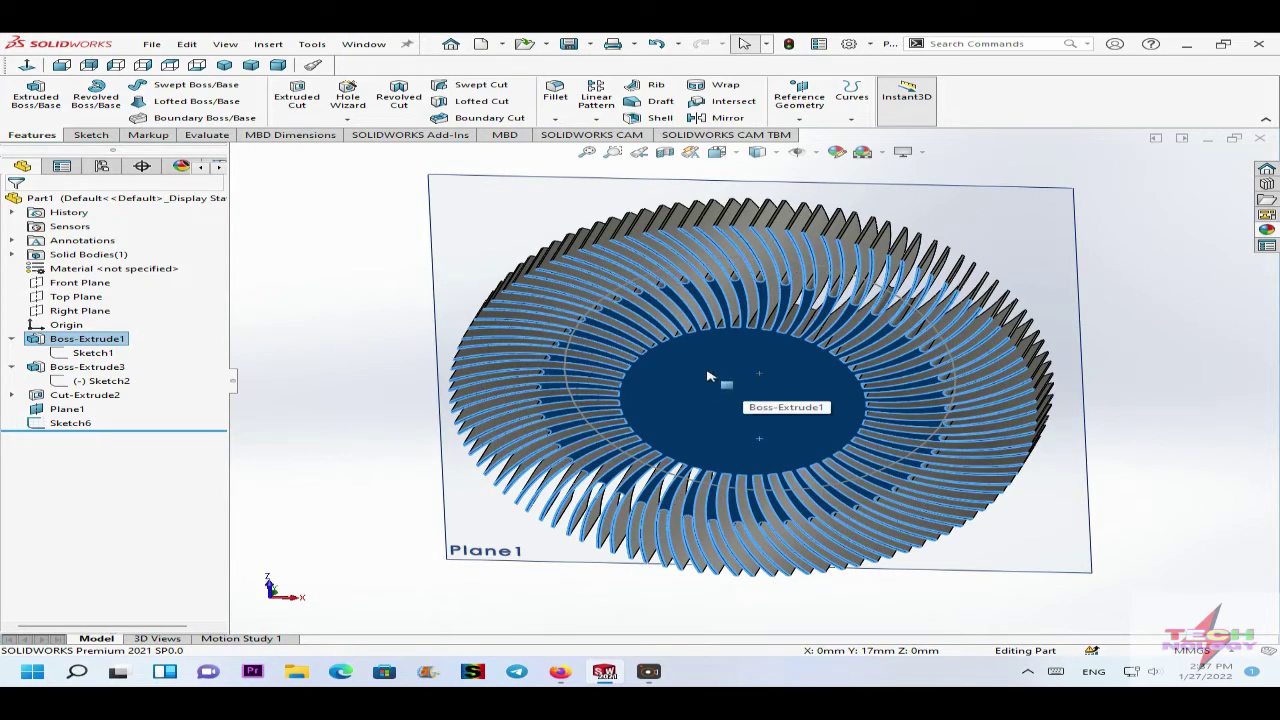
{"action": "scroll", "coordinate": [707, 376], "scroll_direction": "up", "scroll_amount": 2}
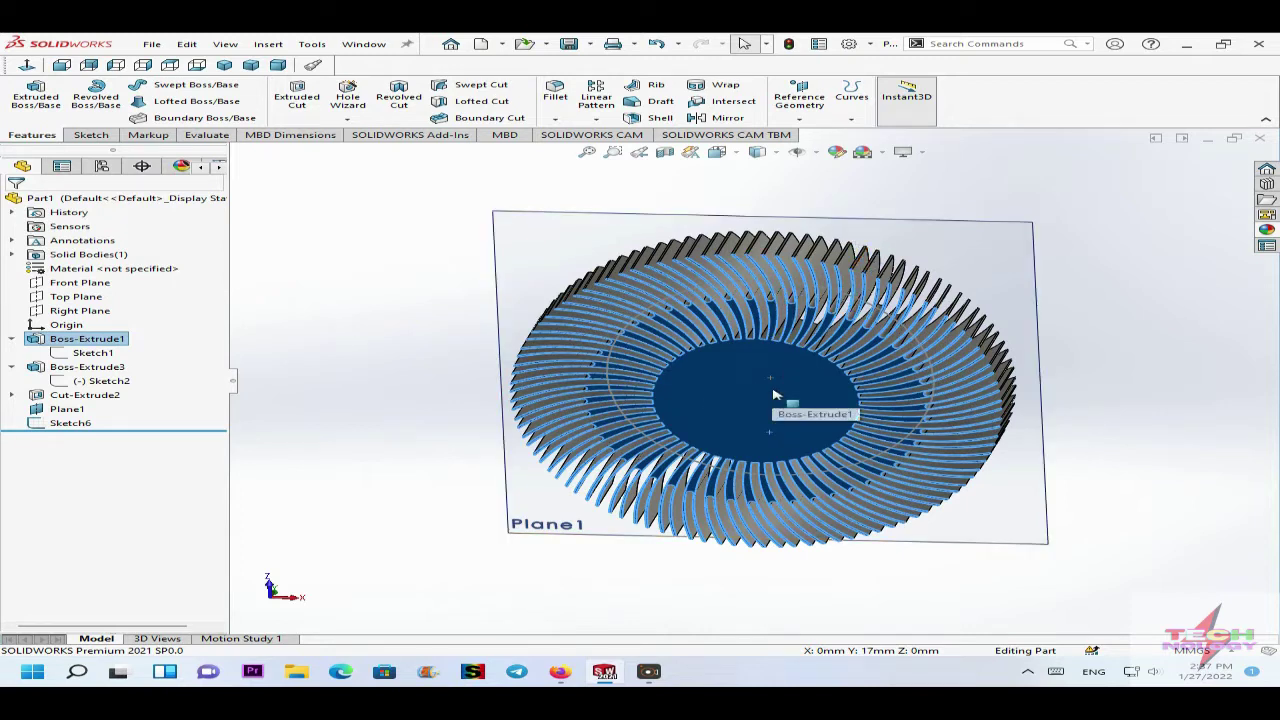
{"action": "key", "text": "ctrl+7"}
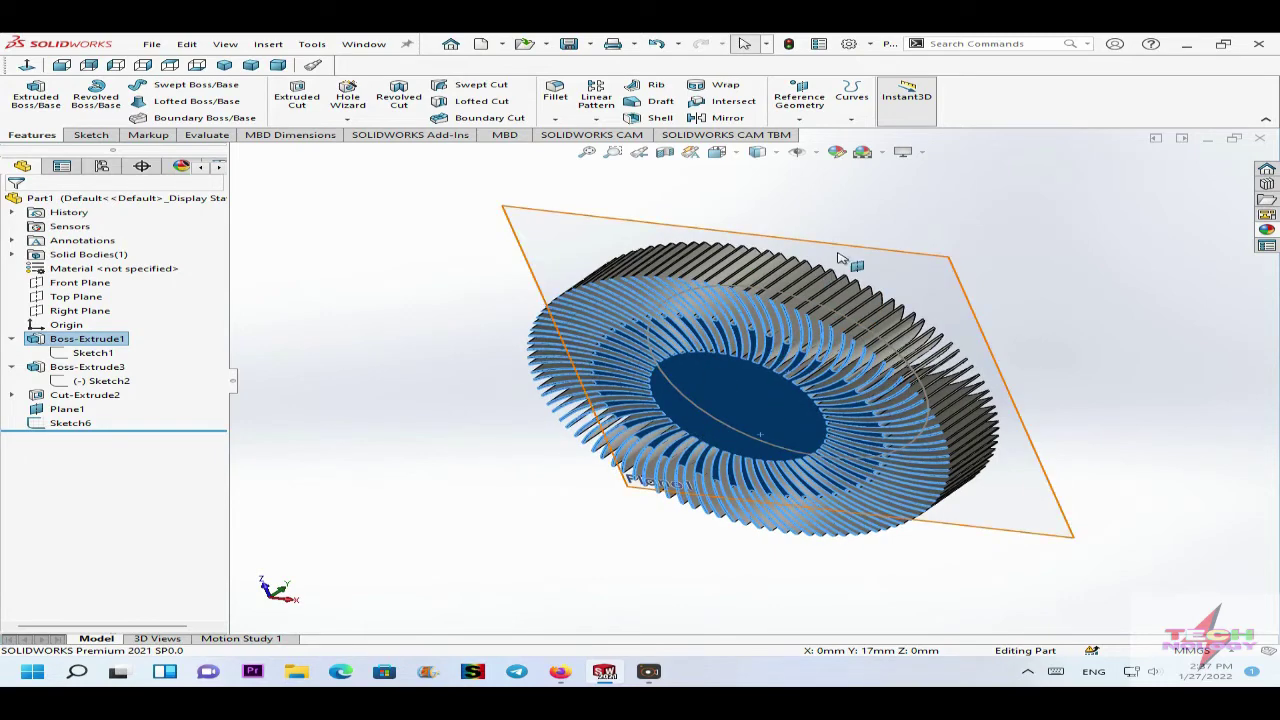
Examine the upper side of the finned disc, viewing its top face straight on and at an angle.
{"action": "middle_click_drag", "start_coordinate": [866, 276], "coordinate": [730, 325]}
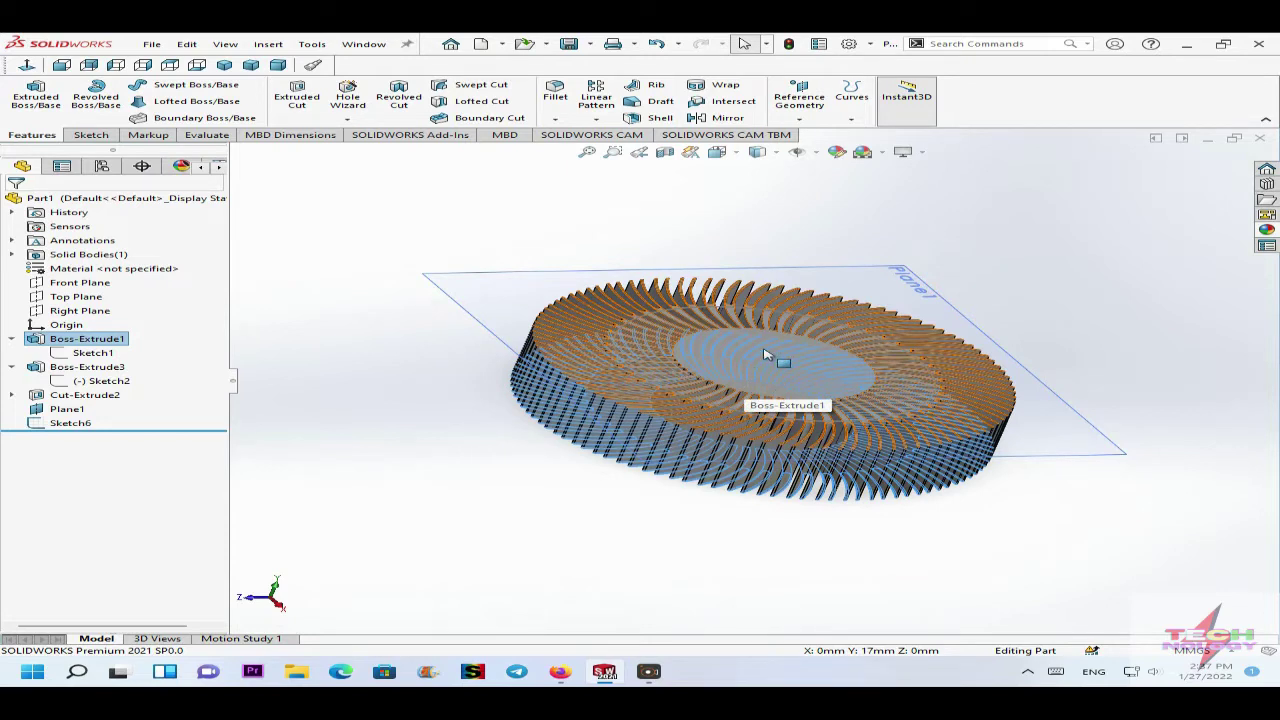
{"action": "middle_click_drag", "start_coordinate": [765, 355], "coordinate": [741, 372]}
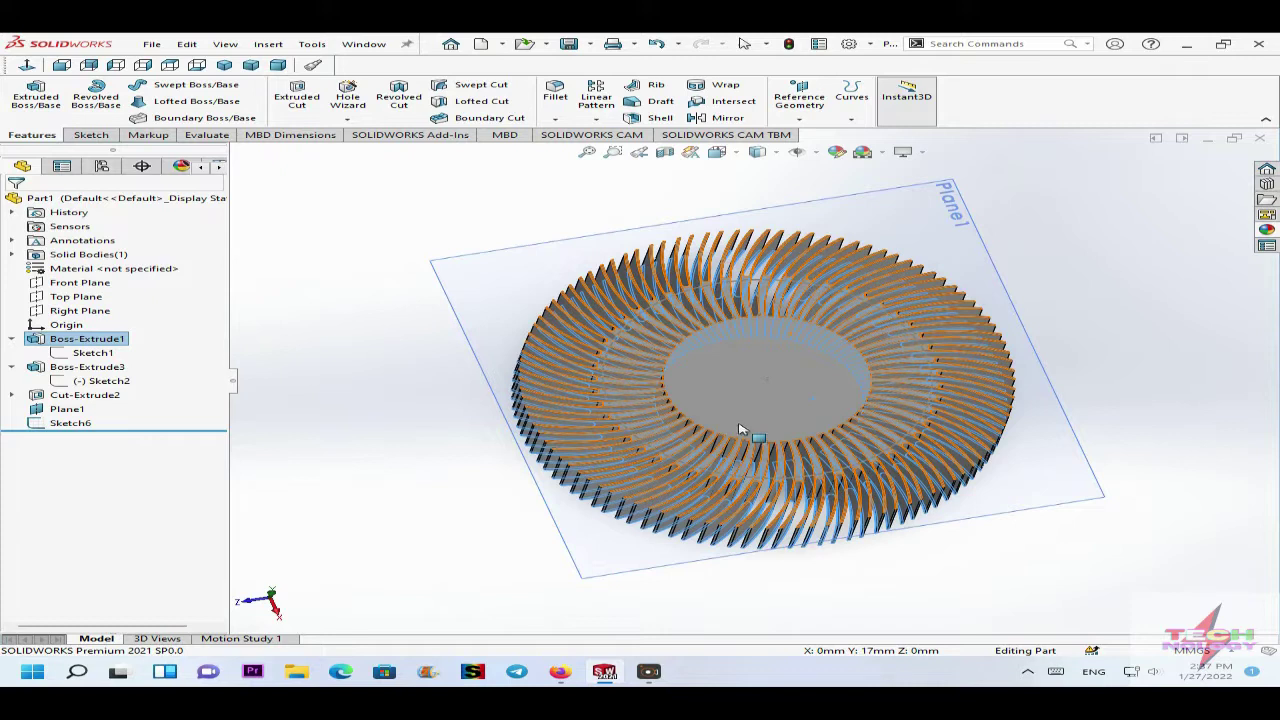
{"action": "right_click", "coordinate": [748, 370]}
{"action": "left_click", "coordinate": [888, 352]}
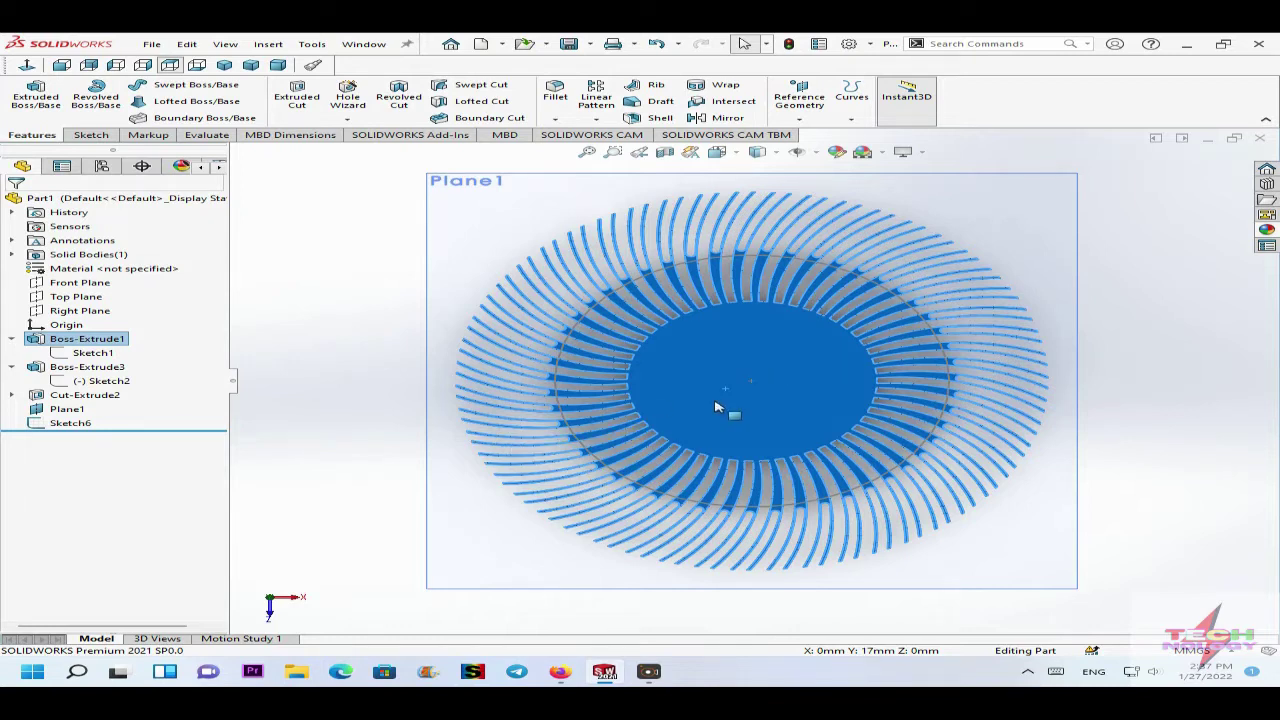
{"action": "middle_click_drag", "start_coordinate": [714, 406], "coordinate": [735, 358]}
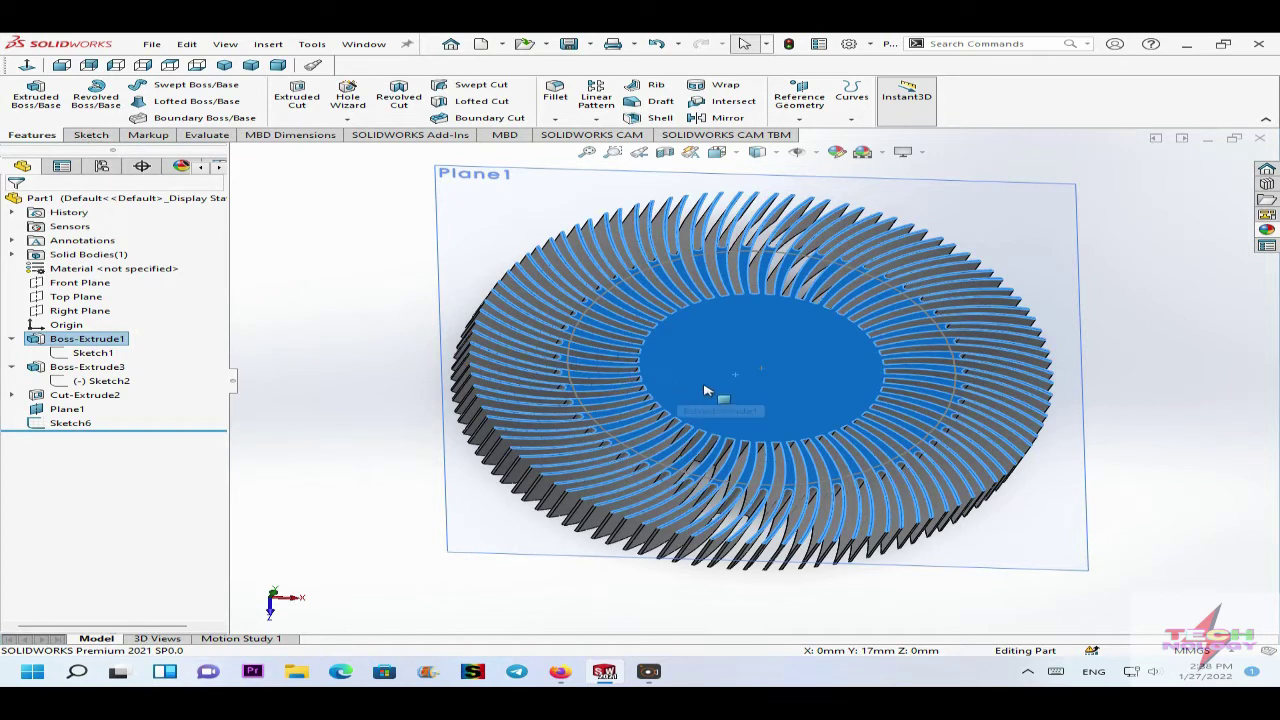
{"action": "scroll", "coordinate": [716, 386], "scroll_direction": "up", "scroll_amount": 2}
{"action": "scroll", "coordinate": [790, 375], "scroll_direction": "down", "scroll_amount": 1}
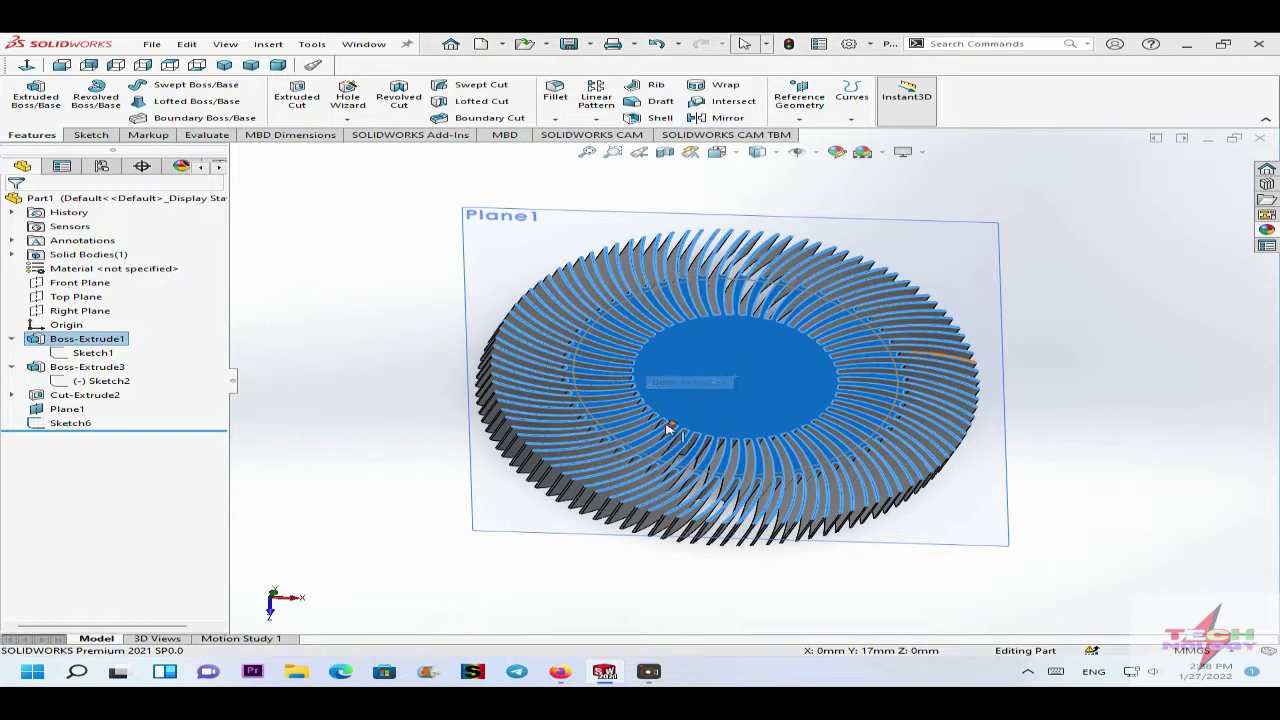
{"action": "middle_click_drag", "start_coordinate": [664, 424], "coordinate": [677, 389]}
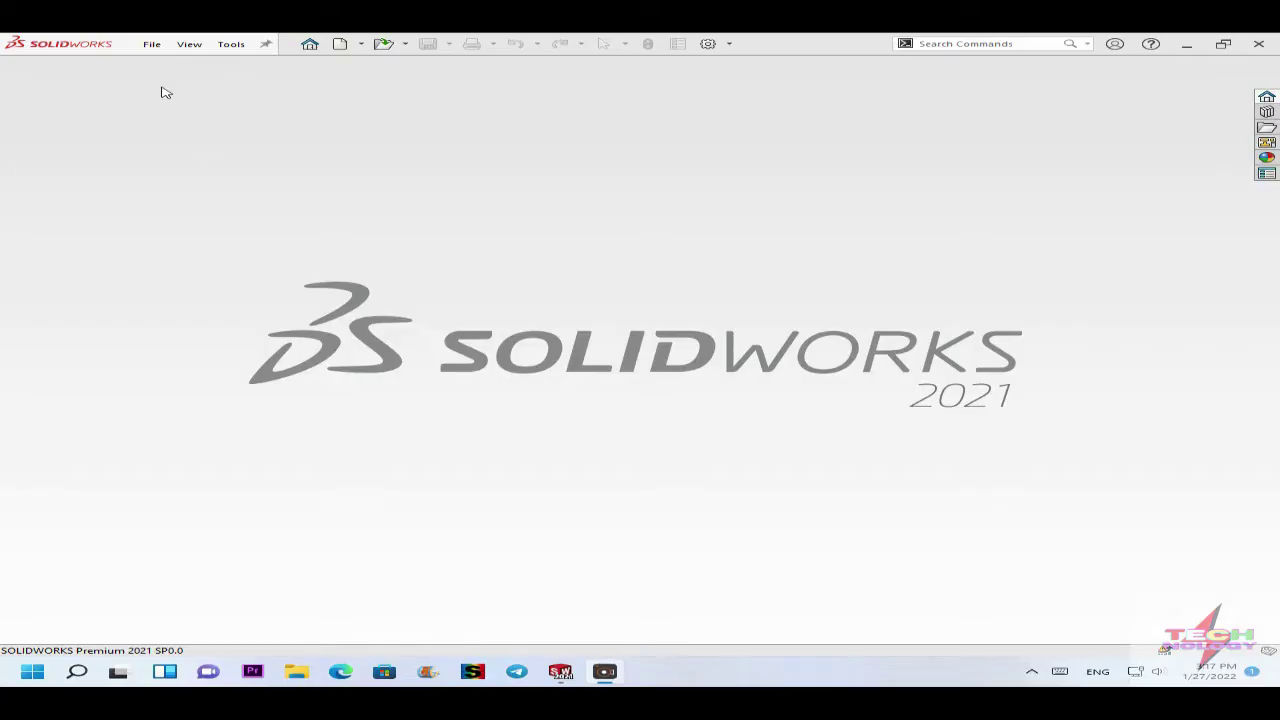
Create a new part document.
{"action": "left_click", "coordinate": [152, 45]}
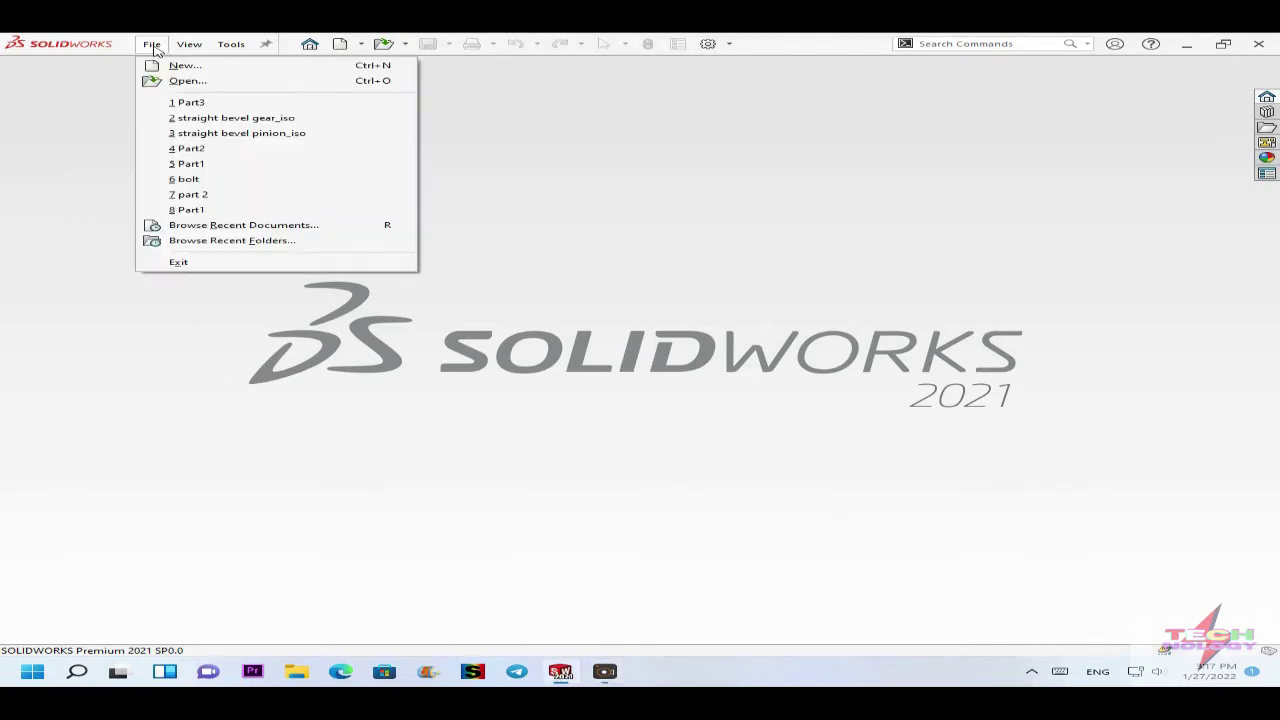
{"action": "left_click", "coordinate": [165, 66]}
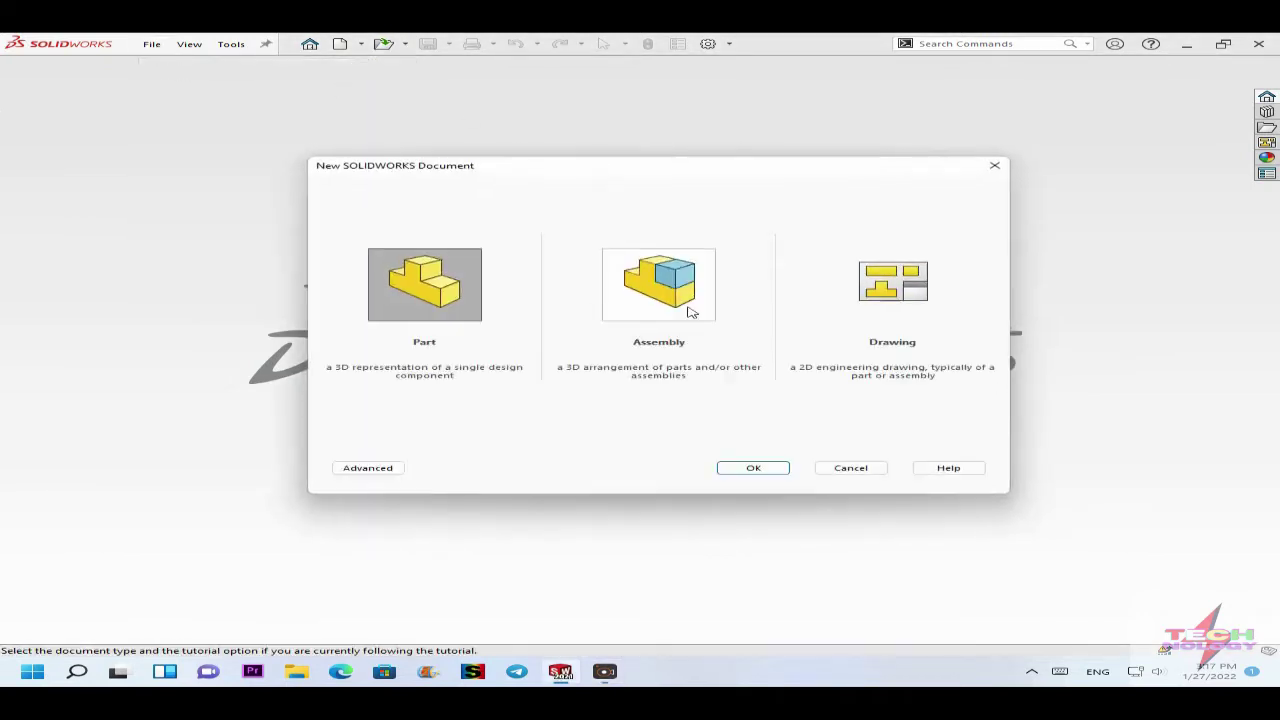
{"action": "left_click", "coordinate": [455, 307]}
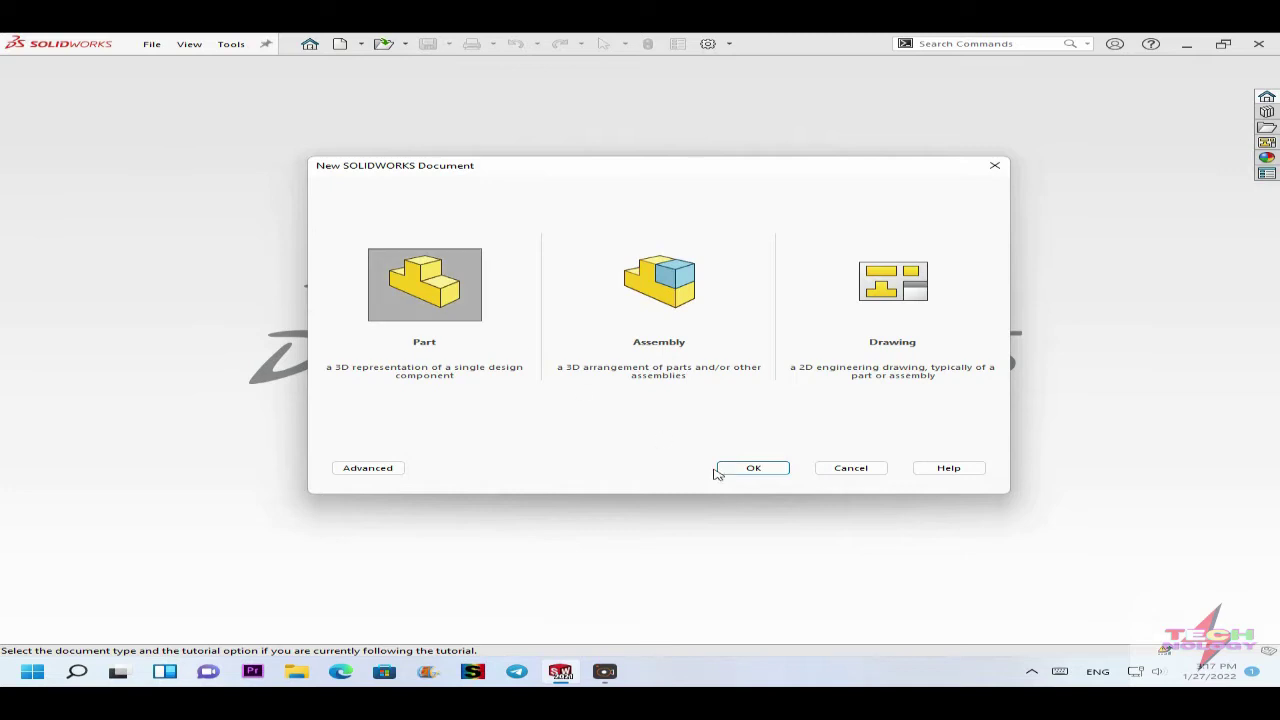
{"action": "left_click", "coordinate": [753, 469]}
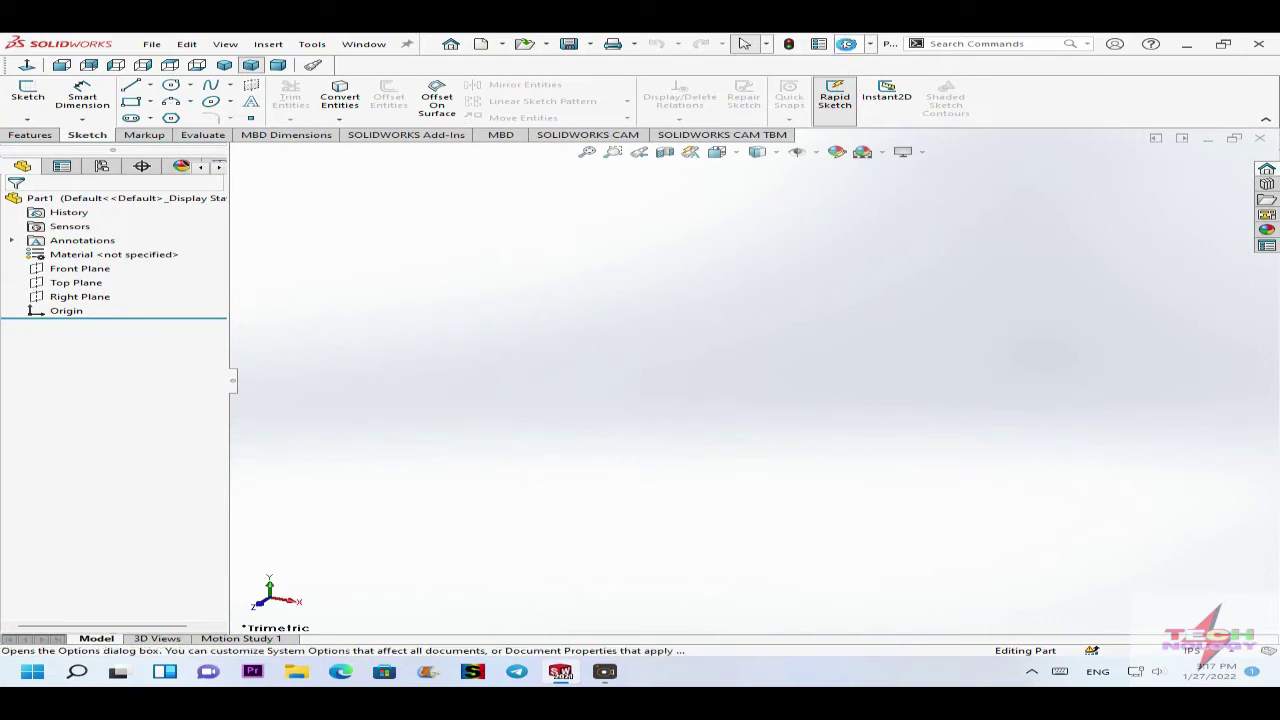
Set the document's unit system to MMGS (millimeter, gram, second).
{"action": "left_click", "coordinate": [847, 44]}
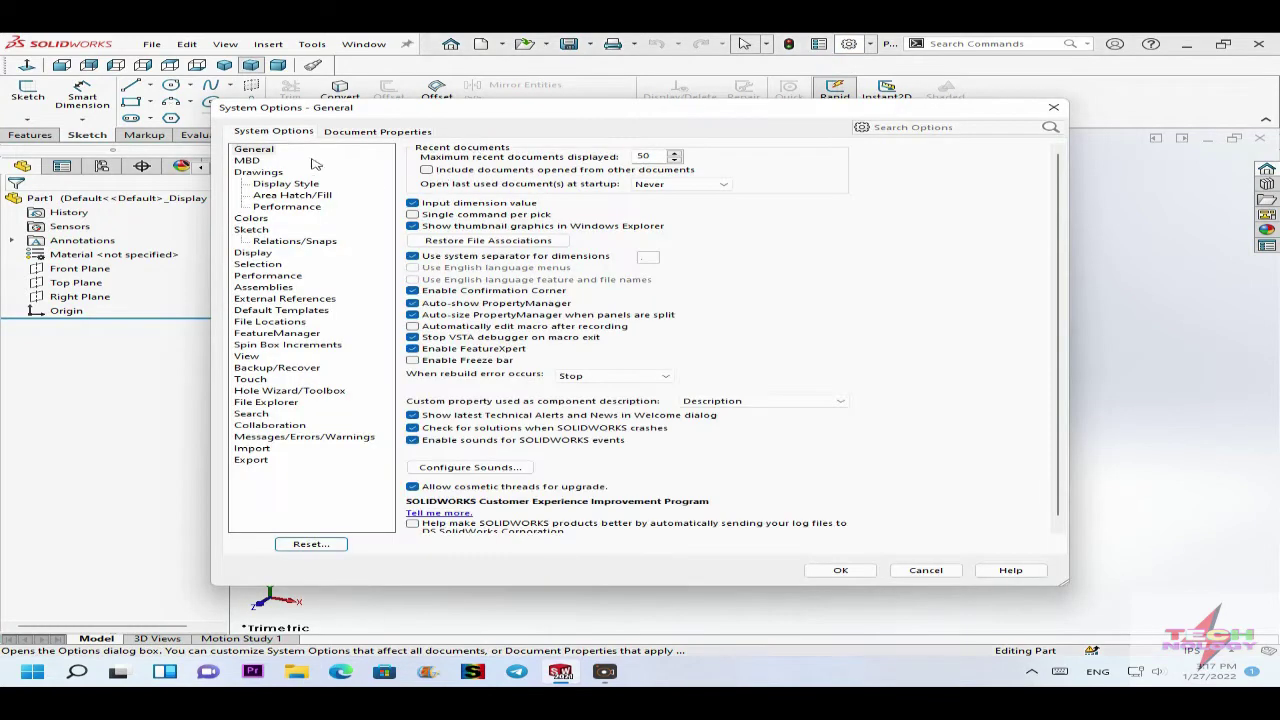
{"action": "left_click", "coordinate": [378, 132]}
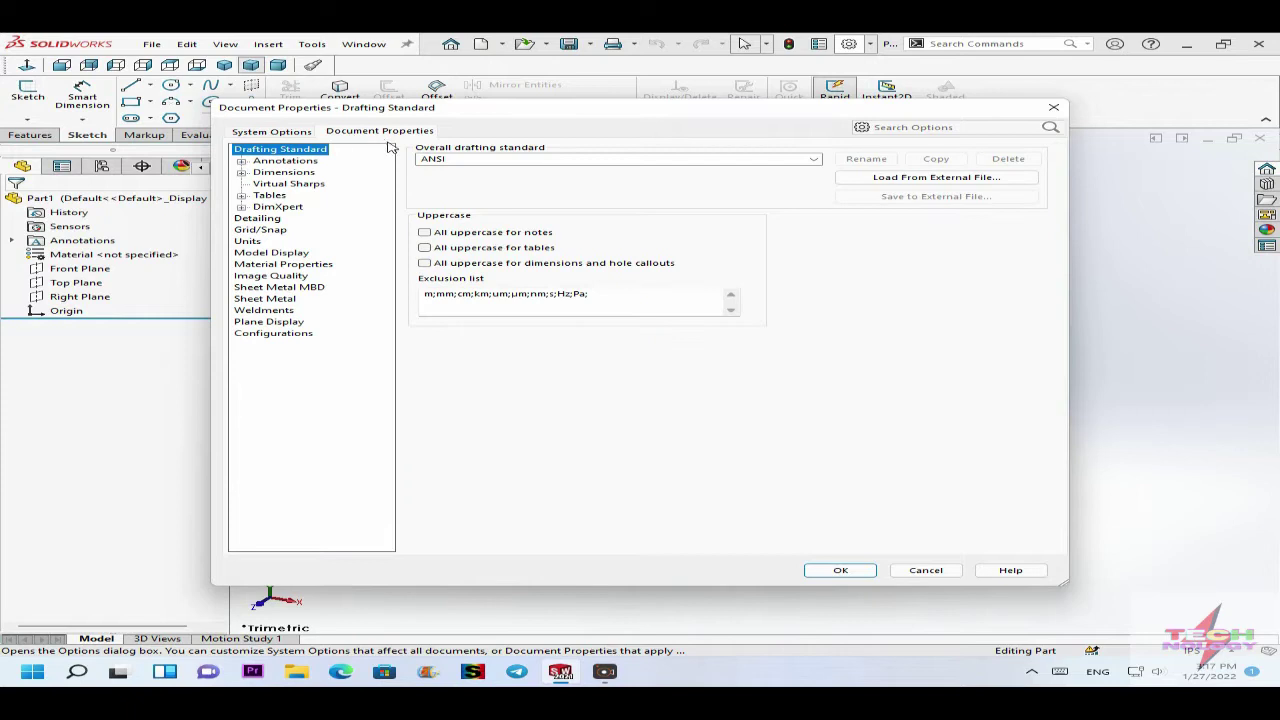
{"action": "left_click", "coordinate": [248, 241]}
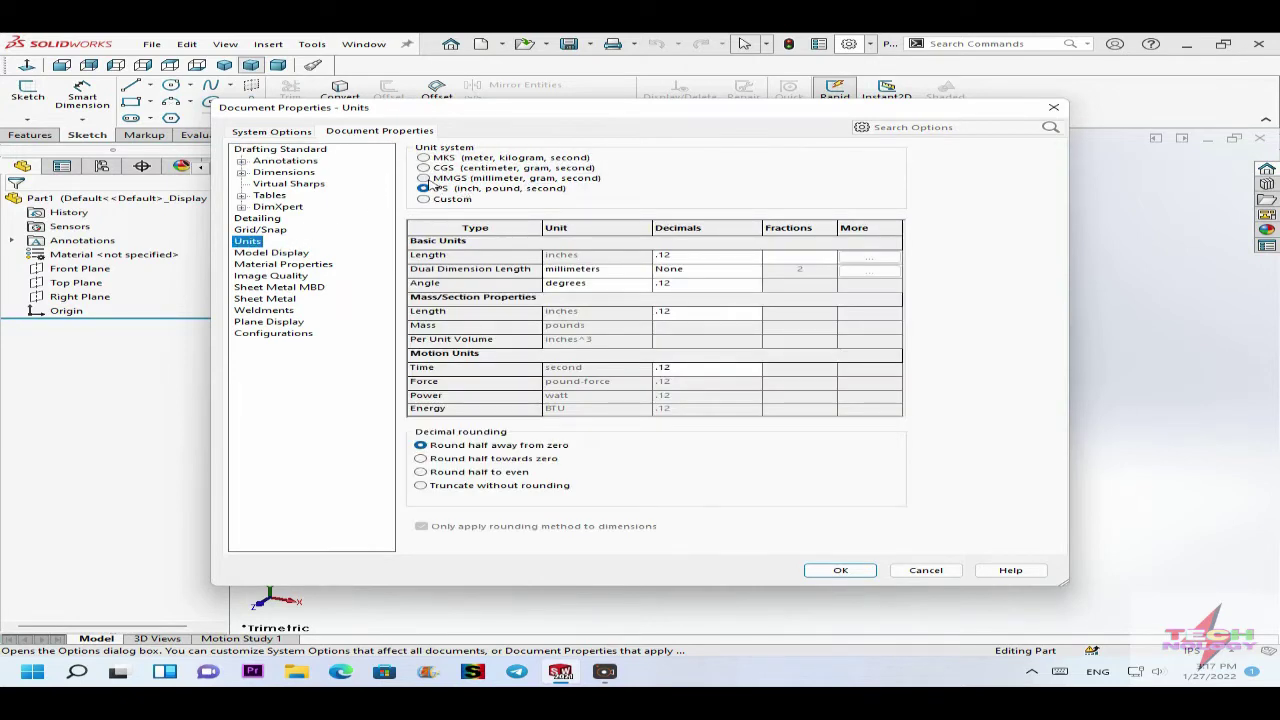
{"action": "left_click", "coordinate": [424, 178]}
{"action": "left_click", "coordinate": [841, 572]}
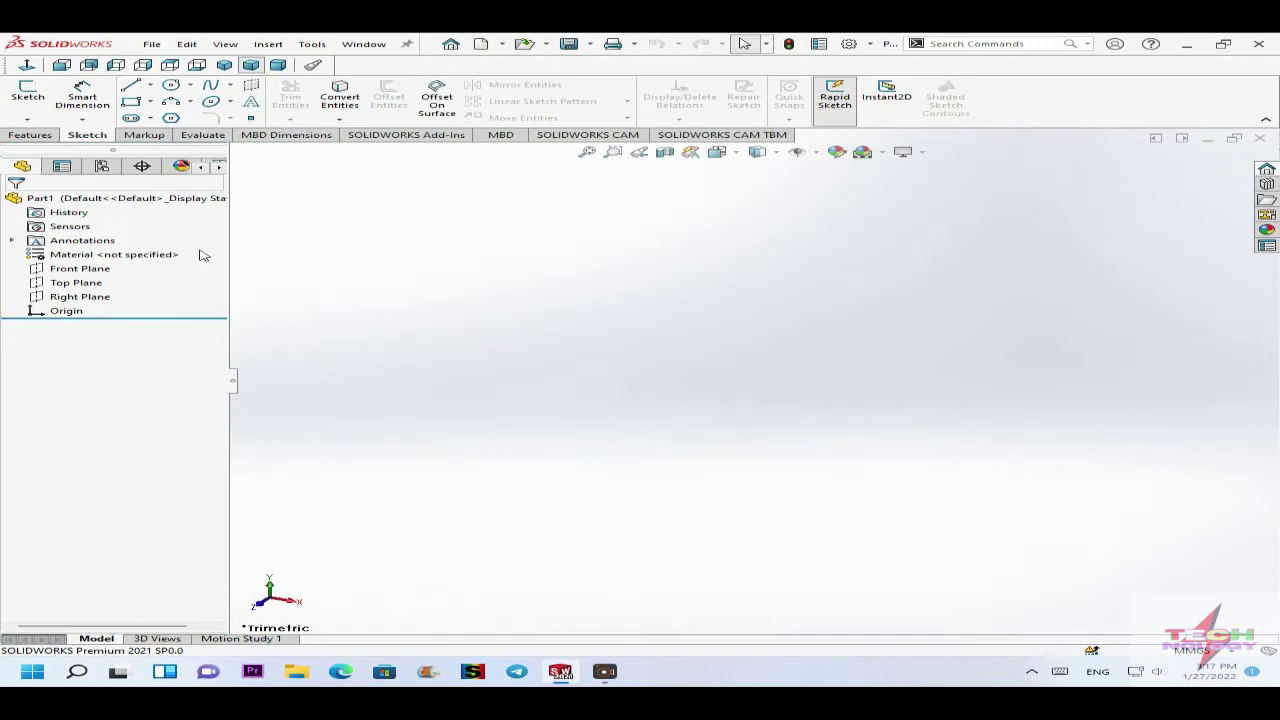
Sketch a circle of about 37 mm radius on the Top Plane, centred on the origin.
{"action": "left_click", "coordinate": [80, 268]}
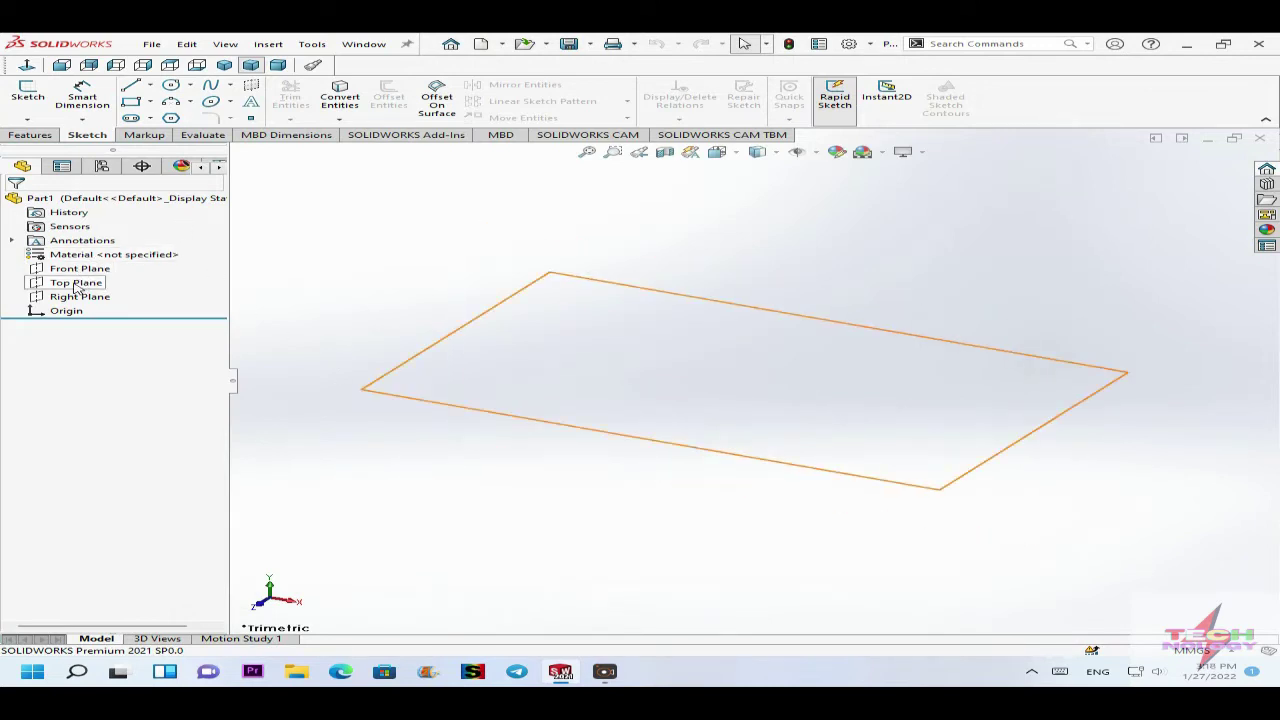
{"action": "left_click", "coordinate": [77, 285]}
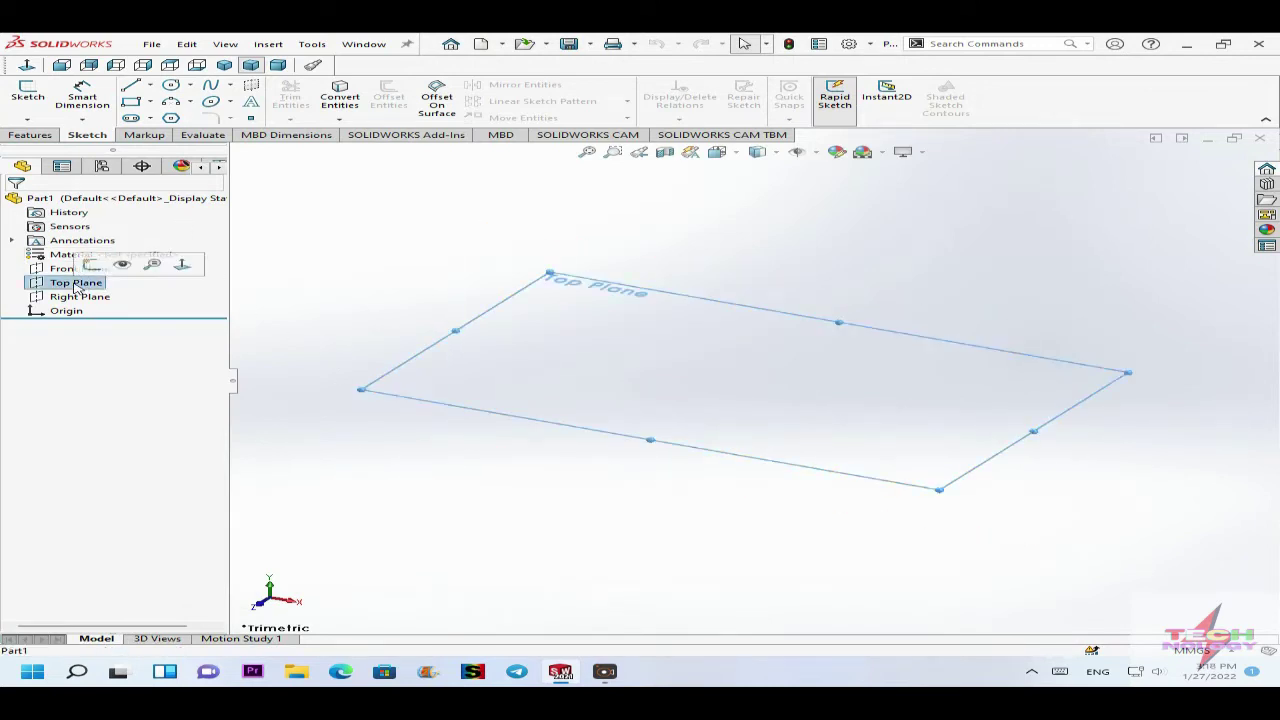
{"action": "left_click", "coordinate": [182, 264]}
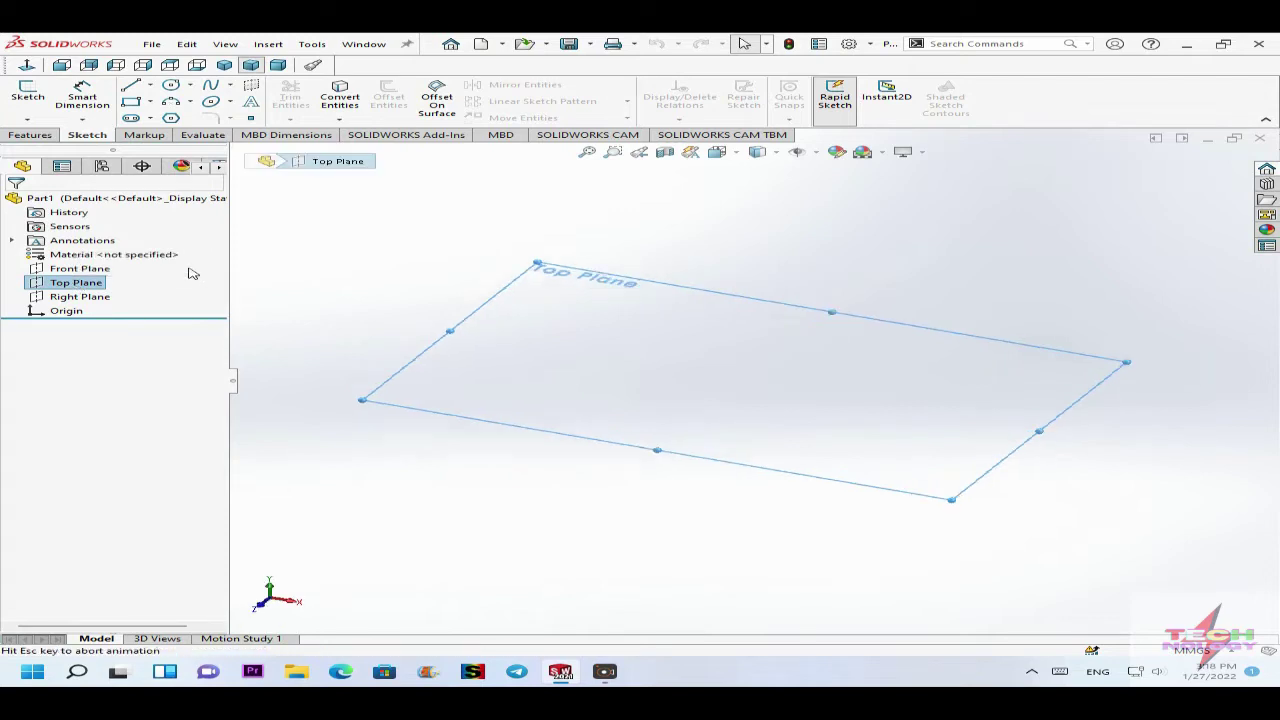
{"action": "left_click", "coordinate": [190, 86]}
{"action": "left_click", "coordinate": [205, 102]}
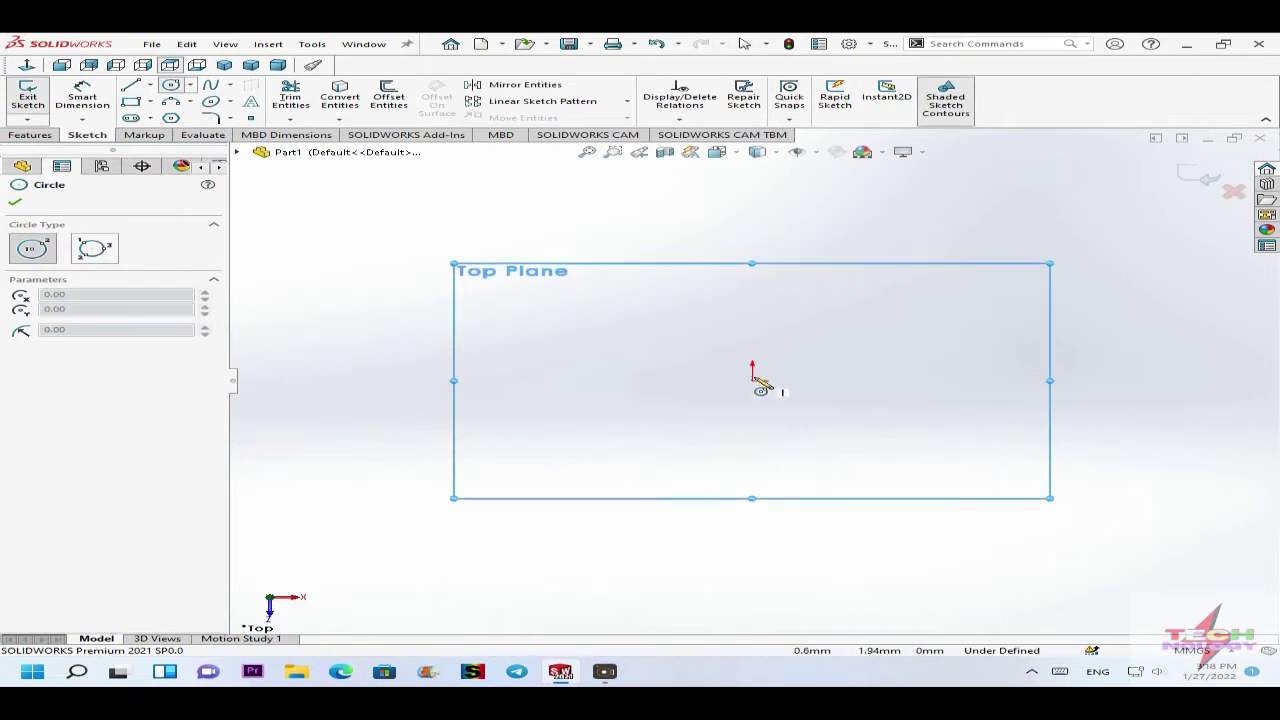
{"action": "left_click", "coordinate": [760, 386]}
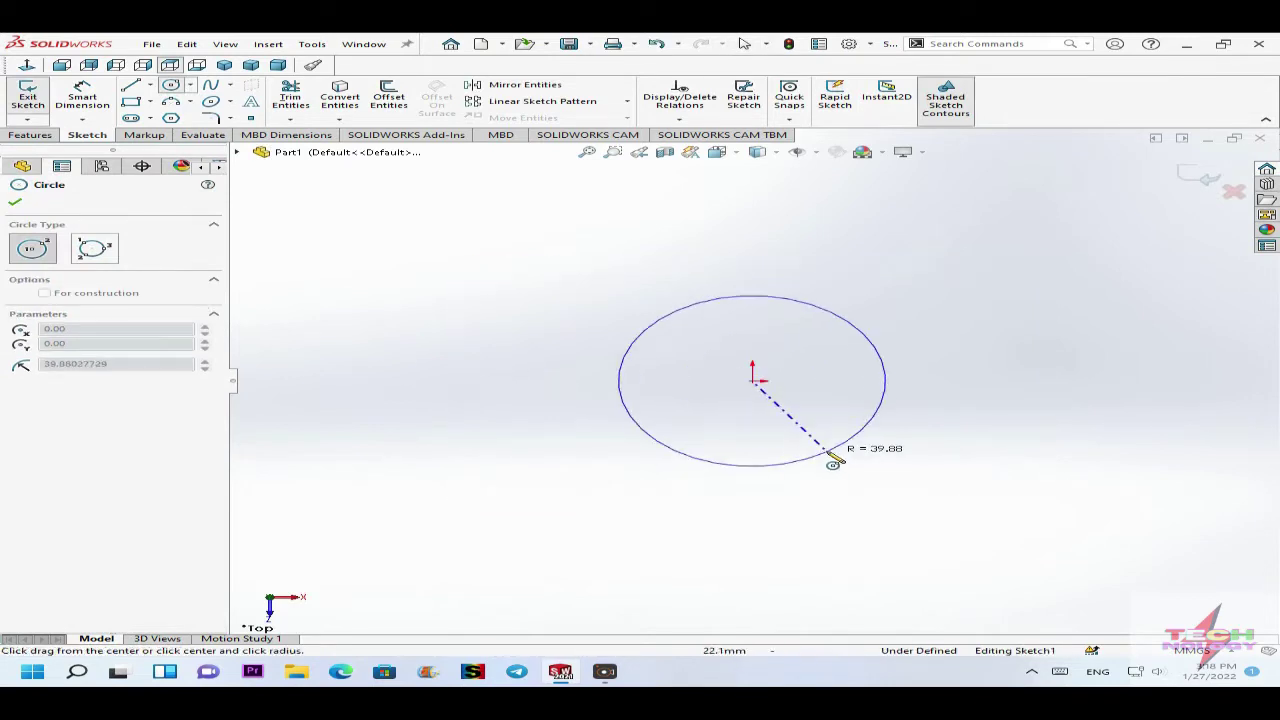
{"action": "left_click", "coordinate": [841, 444]}
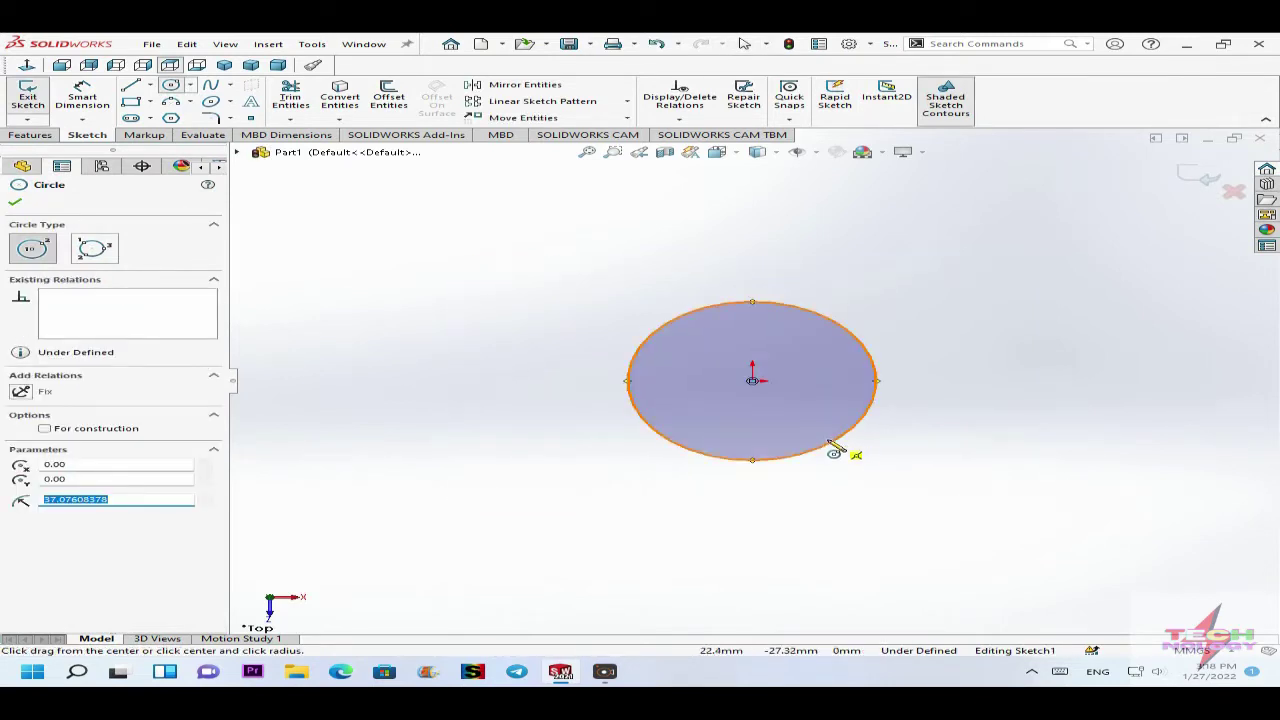
Dimension the circle's diameter and set it to 39 mm.
{"action": "left_click", "coordinate": [82, 95]}
{"action": "left_click", "coordinate": [755, 308]}
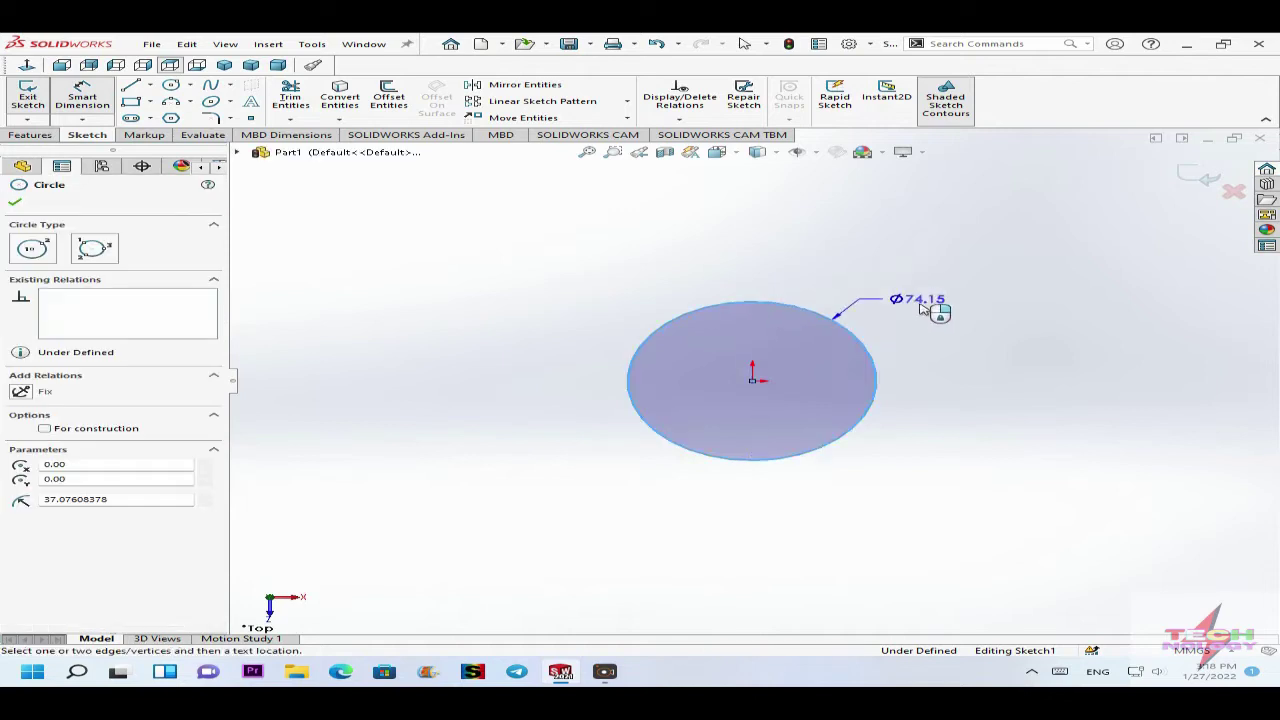
{"action": "left_click", "coordinate": [924, 312]}
{"action": "left_click", "coordinate": [924, 310]}
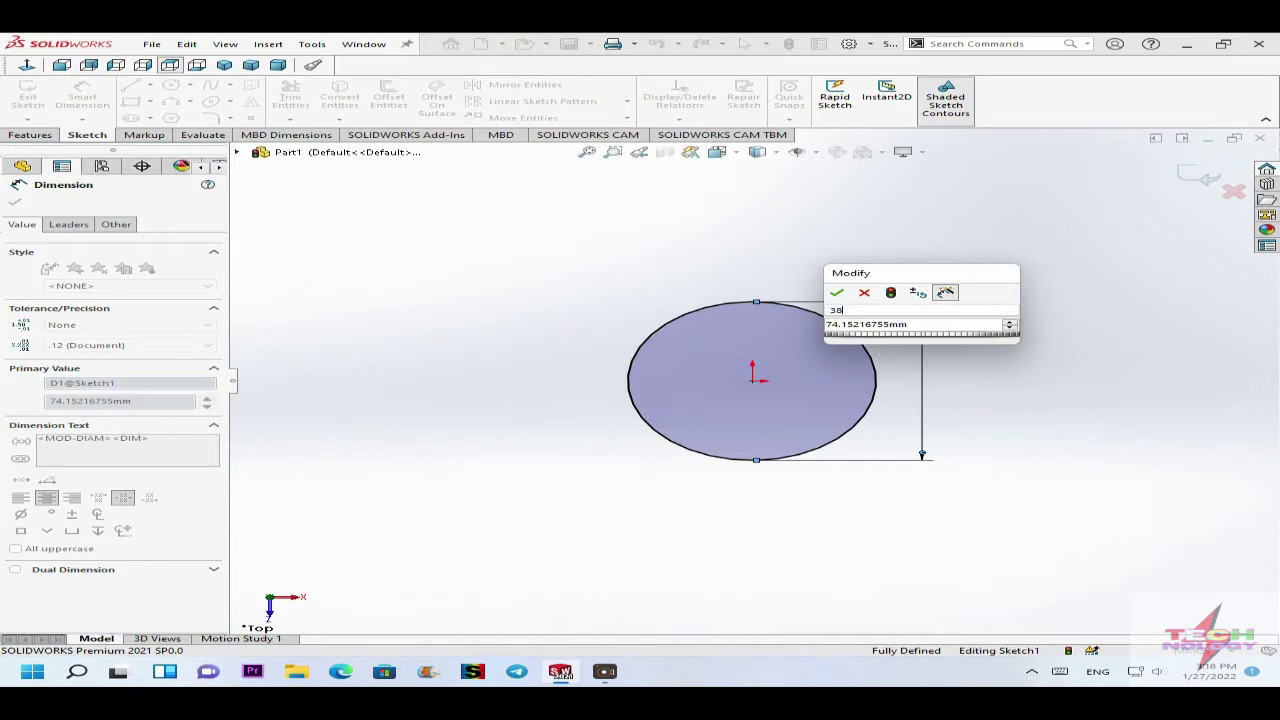
{"action": "key", "text": "Tab"}
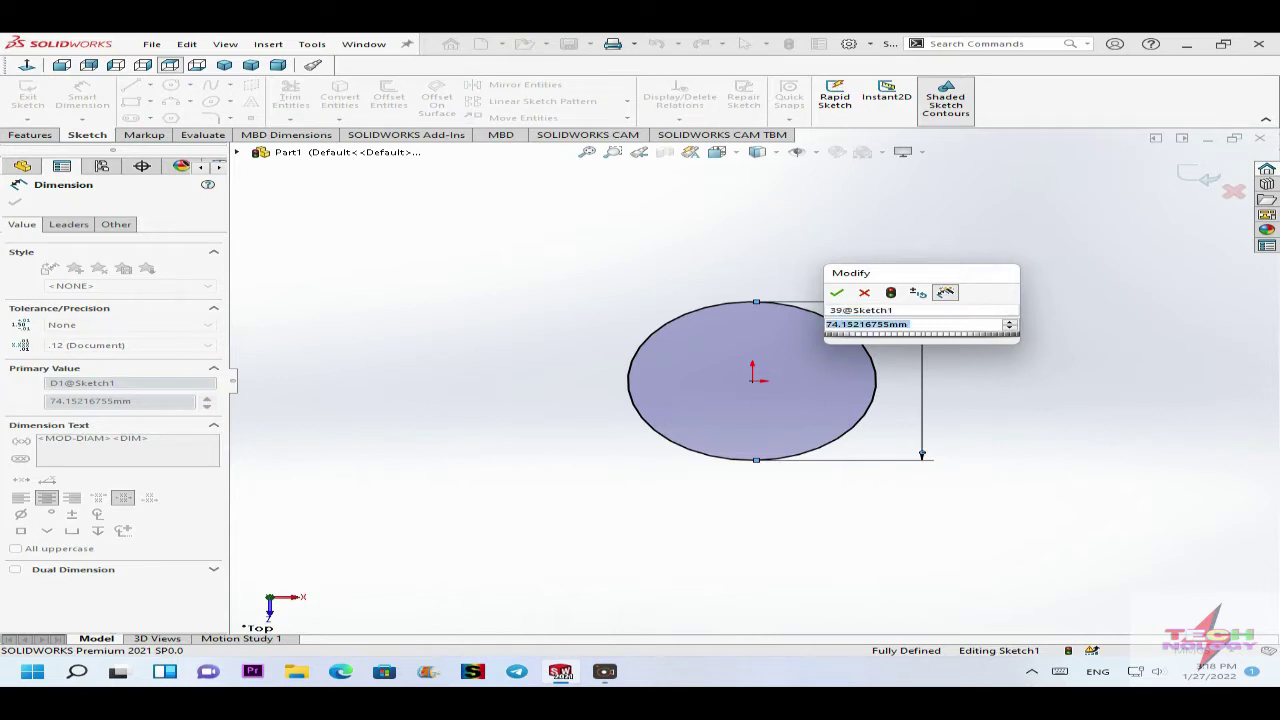
{"action": "left_click", "coordinate": [836, 292]}
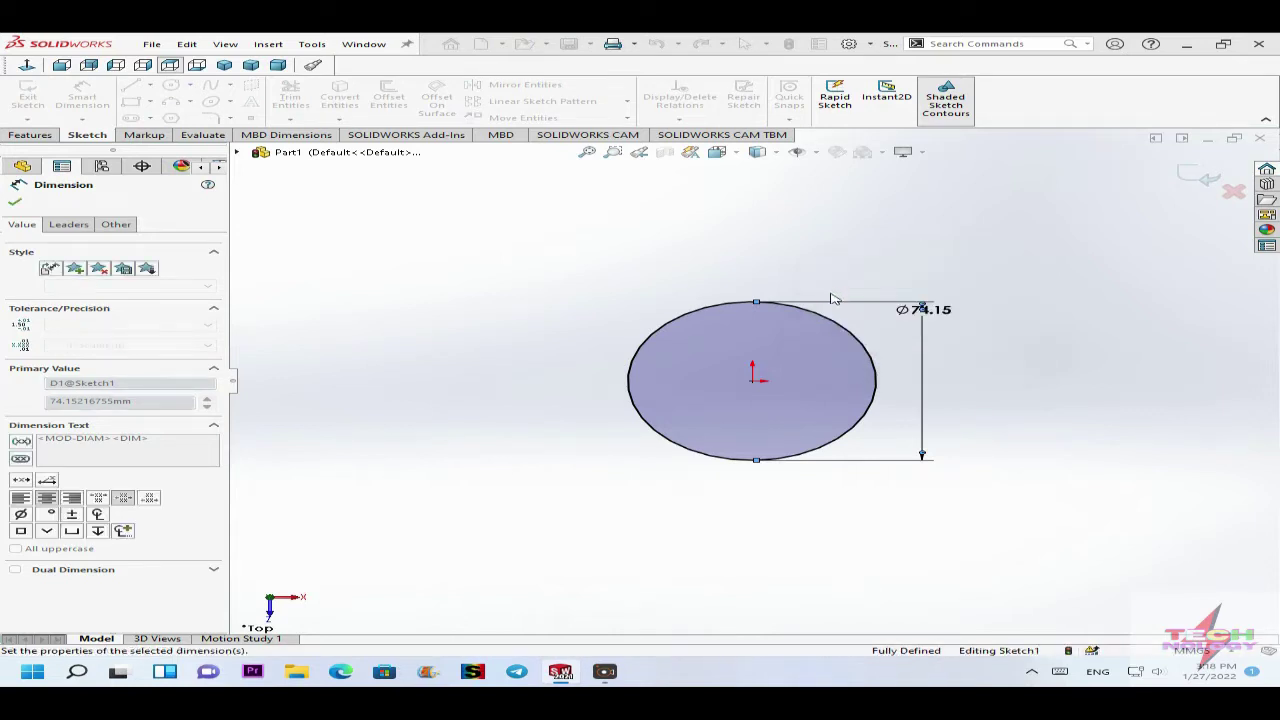
{"action": "double_click", "coordinate": [922, 310]}
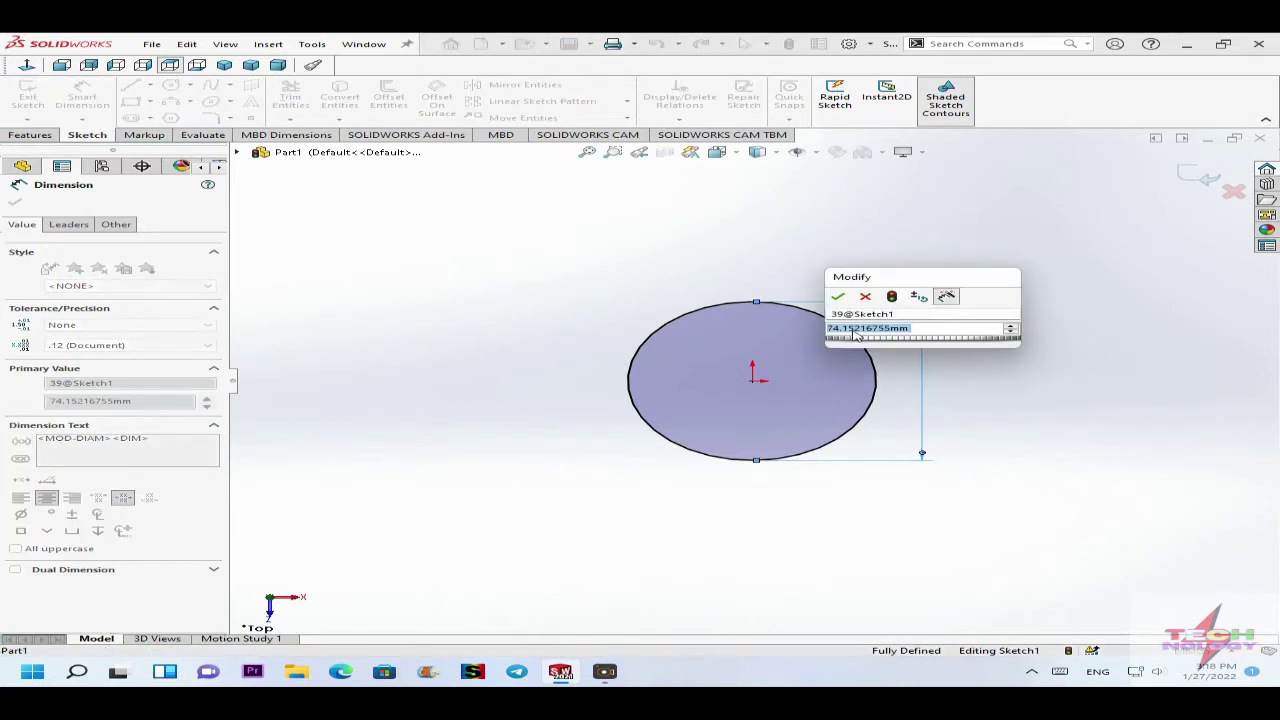
{"action": "type", "text": "39"}
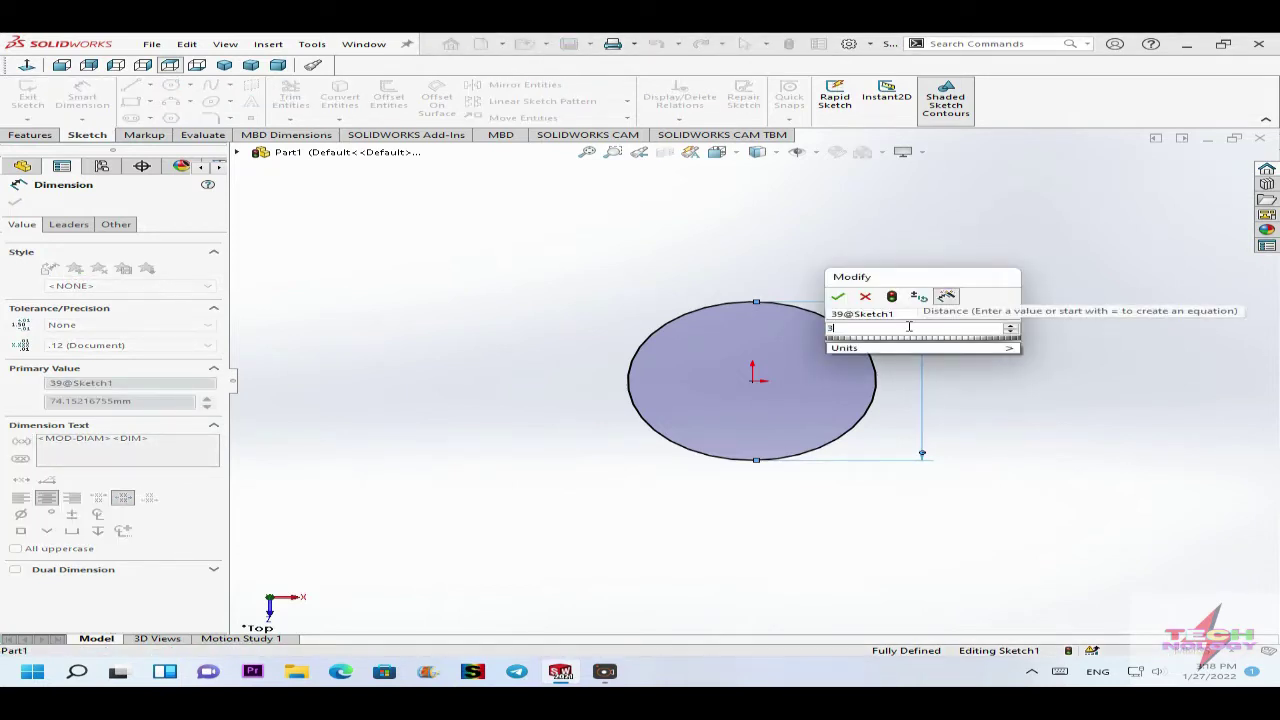
{"action": "key", "text": "Return"}
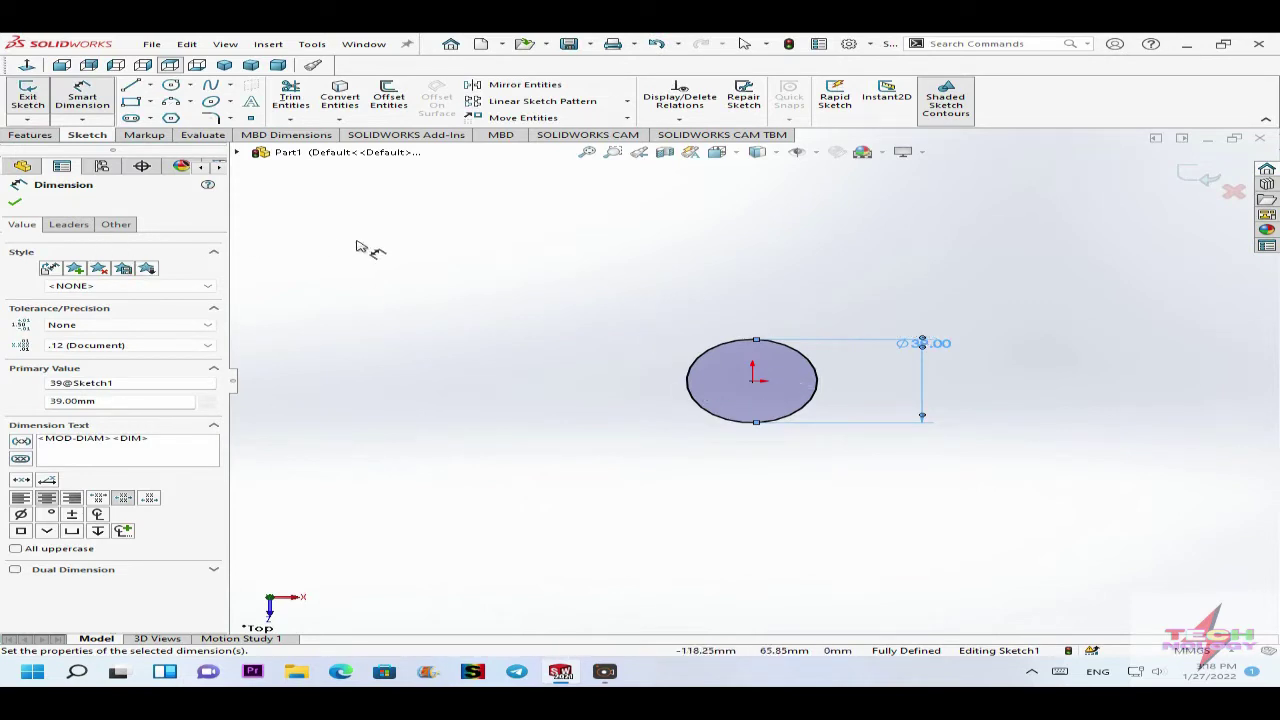
Extrude the 39 mm circle as a blind boss with a depth of 18 mm.
{"action": "left_click", "coordinate": [16, 202]}
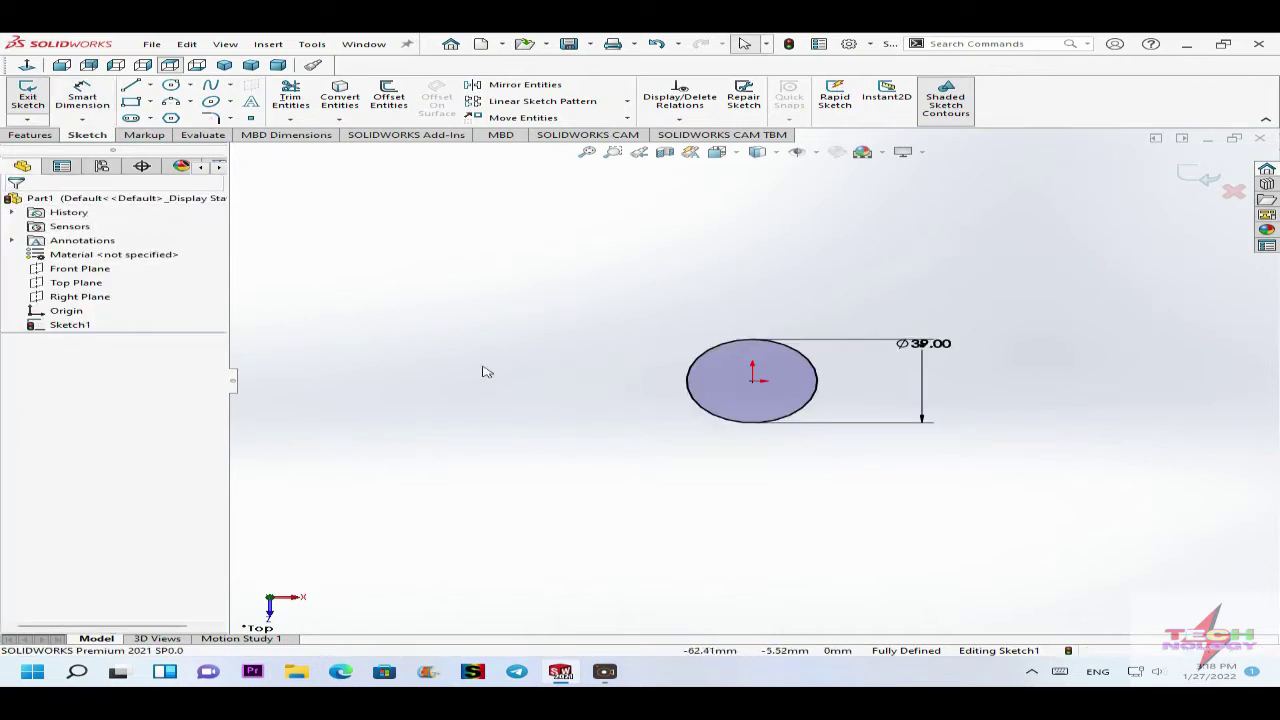
{"action": "left_click", "coordinate": [31, 135]}
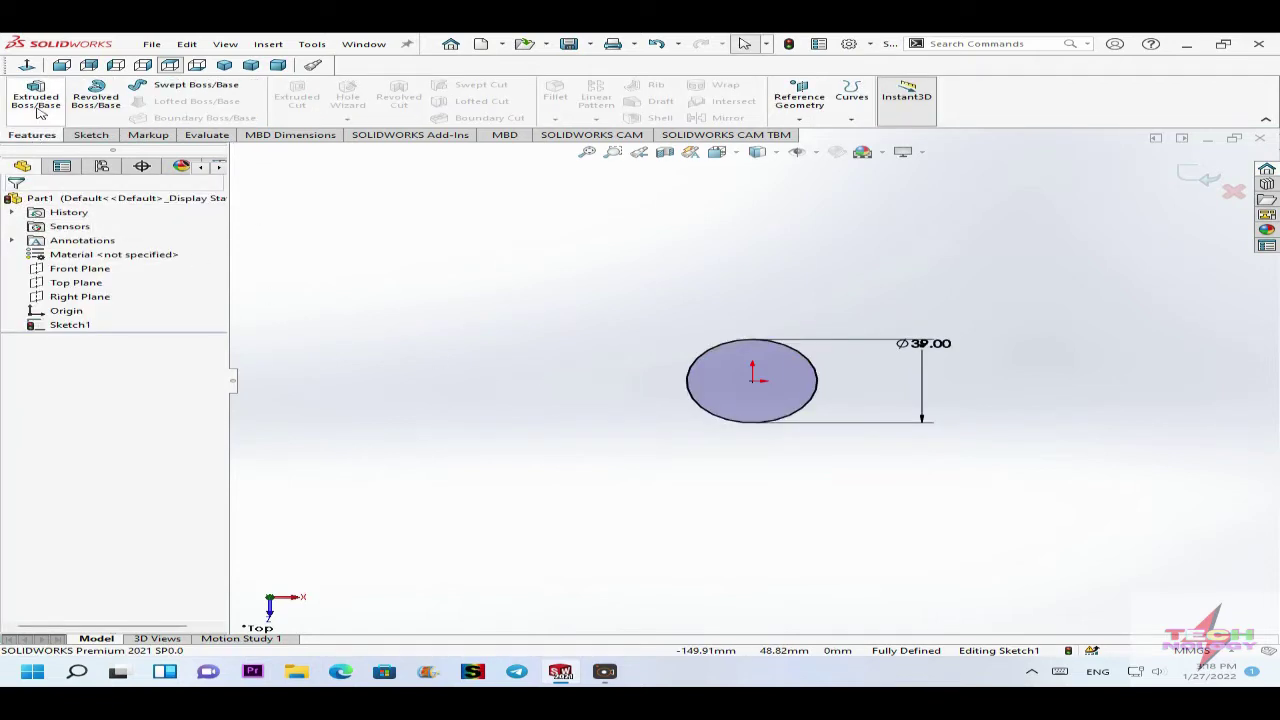
{"action": "left_click", "coordinate": [36, 100]}
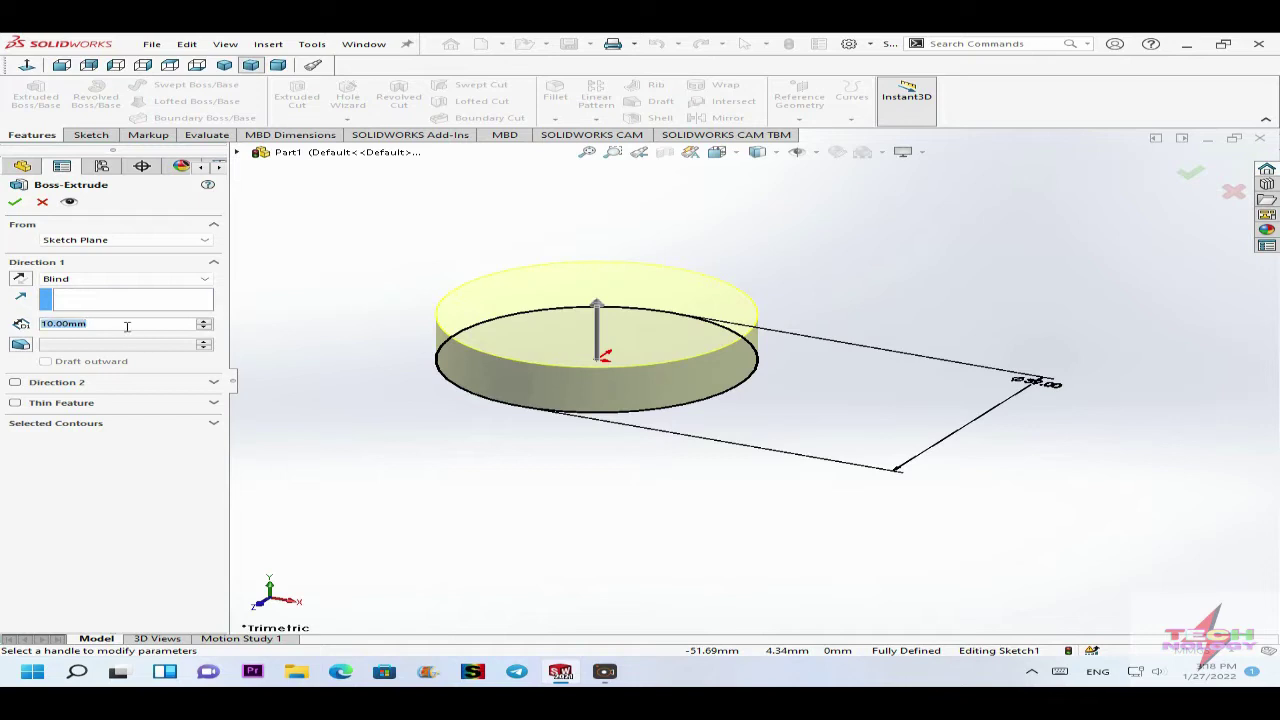
{"action": "type", "text": "18"}
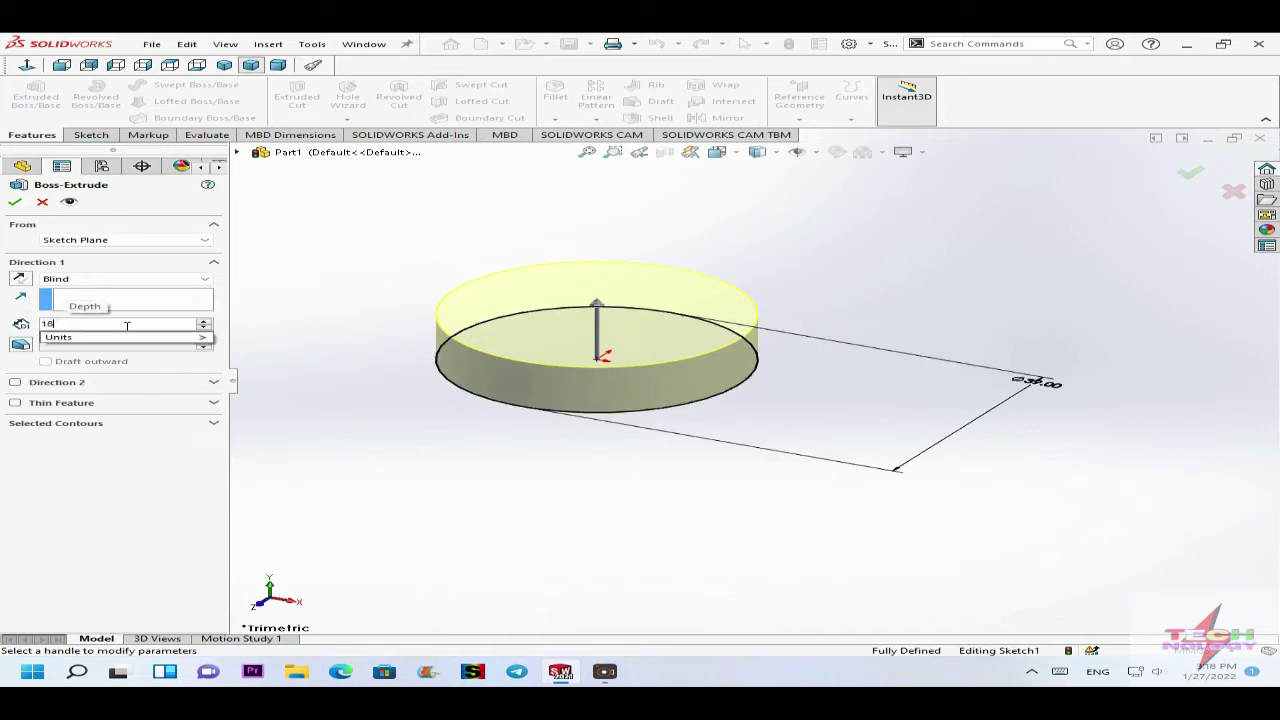
{"action": "key", "text": "Return"}
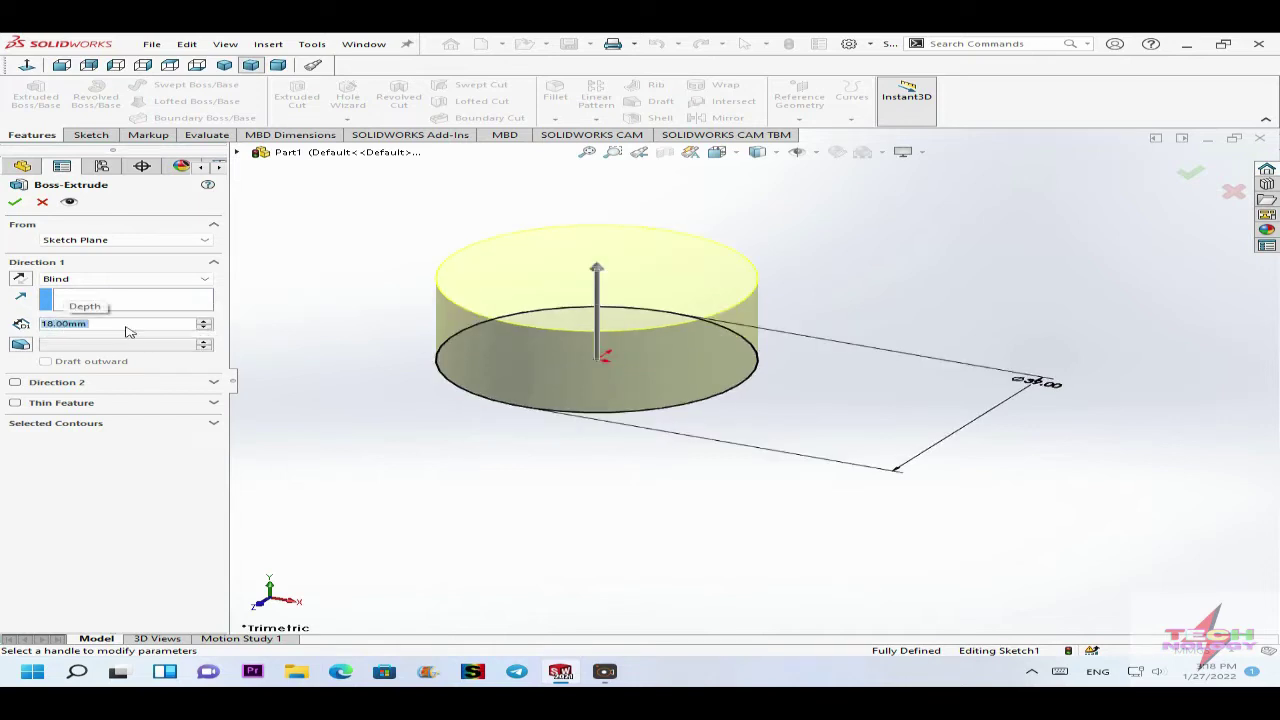
{"action": "left_click", "coordinate": [15, 202]}
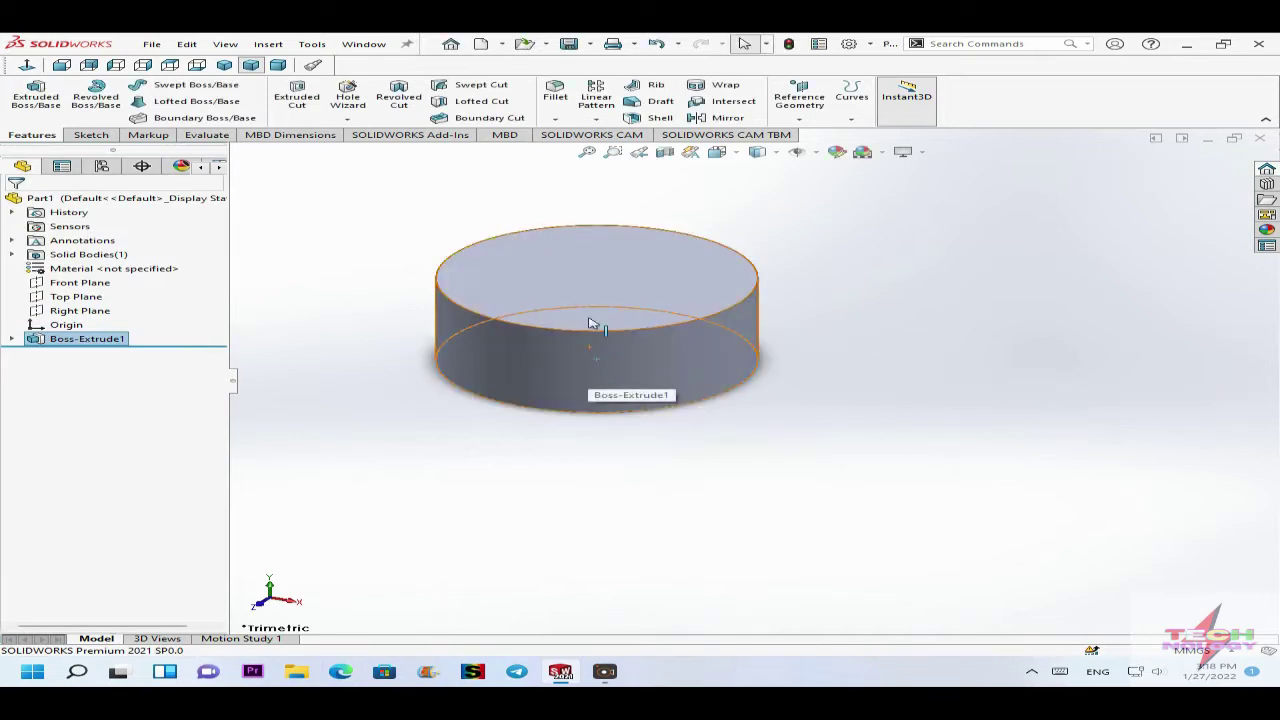
Start a sketch on the disc's upper face and draw a circle of about 39 mm radius centred on the origin.
{"action": "middle_click_drag", "start_coordinate": [592, 312], "coordinate": [661, 335]}
{"action": "middle_click_drag", "start_coordinate": [823, 292], "coordinate": [632, 326]}
{"action": "right_click", "coordinate": [632, 326]}
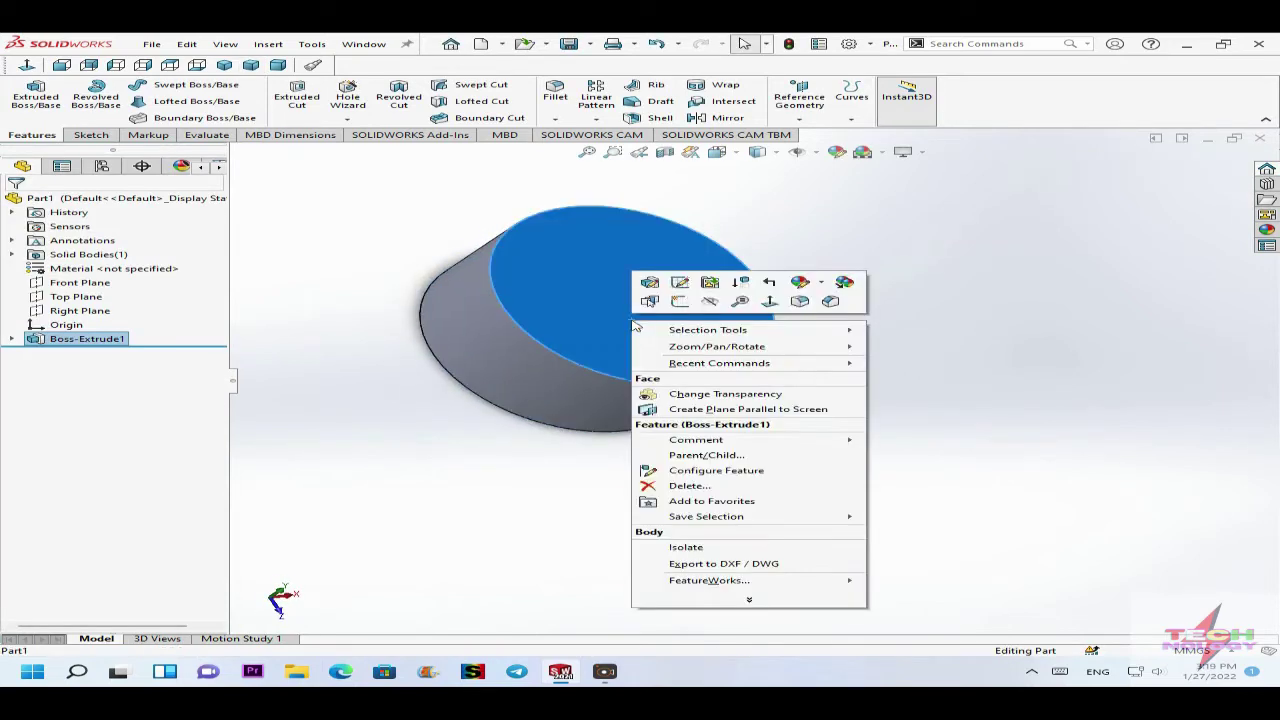
{"action": "left_click", "coordinate": [772, 304]}
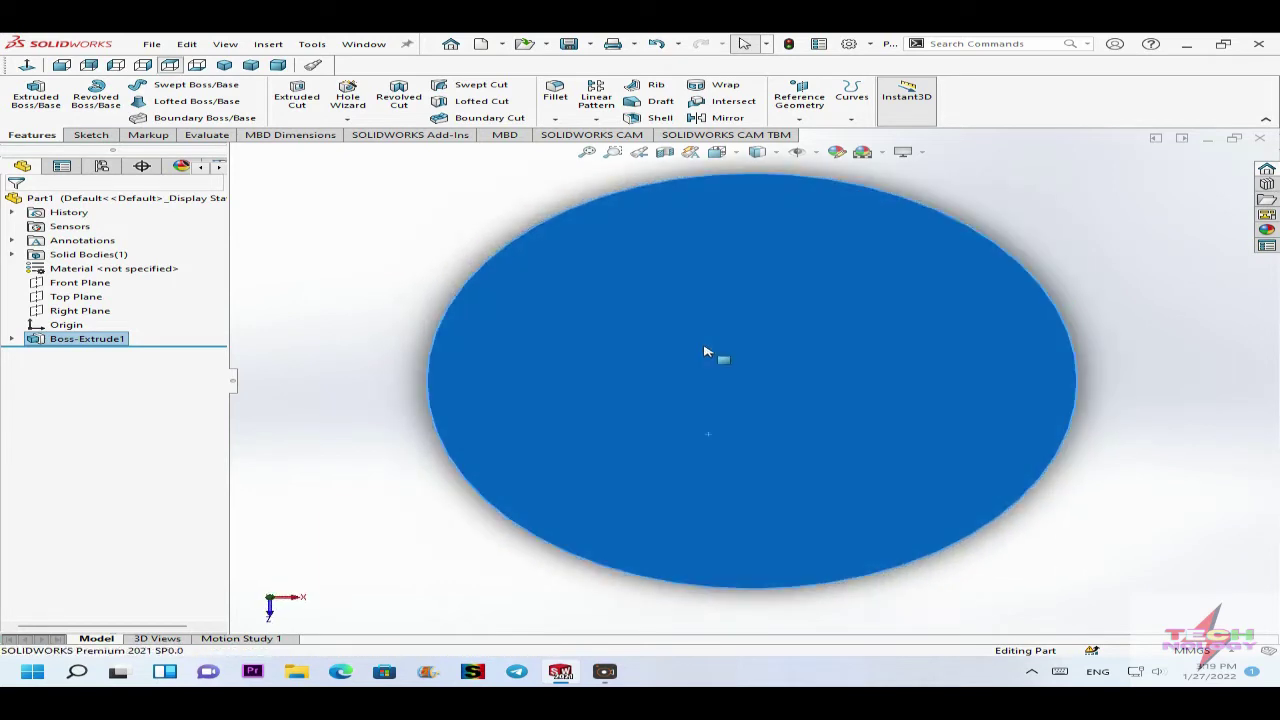
{"action": "scroll", "coordinate": [704, 354], "scroll_direction": "up", "scroll_amount": 3}
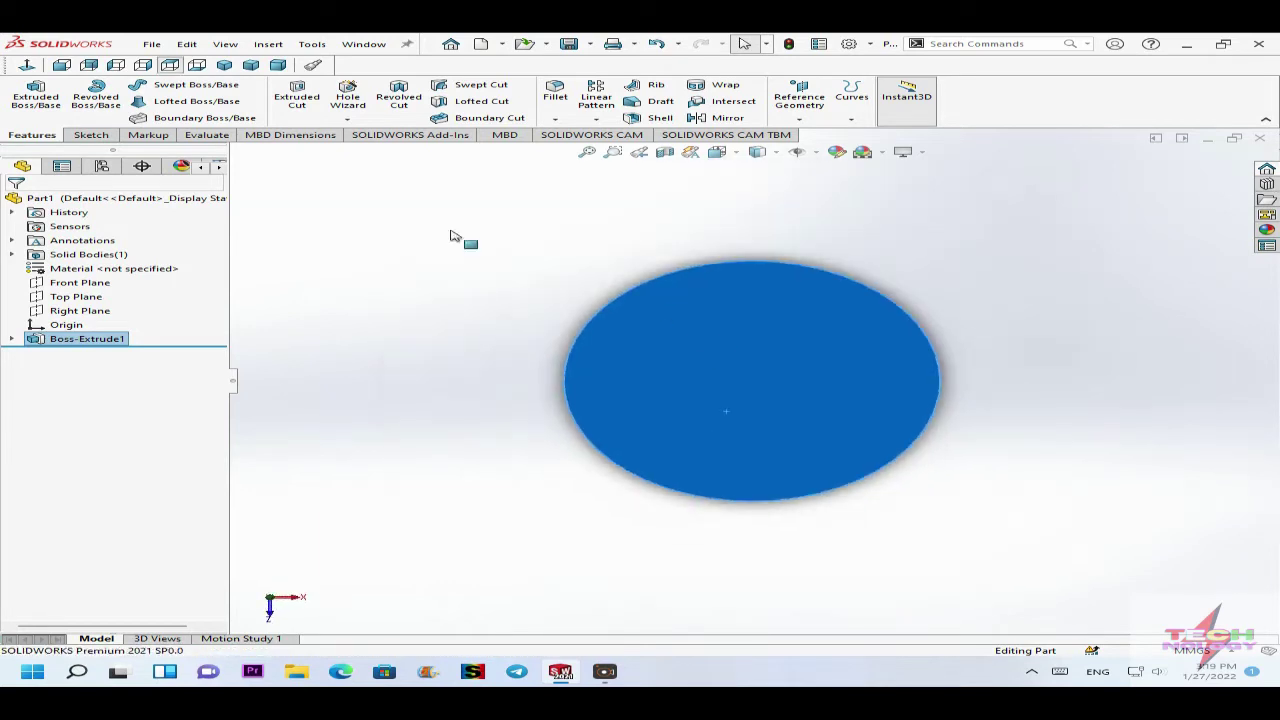
{"action": "left_click", "coordinate": [88, 135]}
{"action": "left_click", "coordinate": [191, 86]}
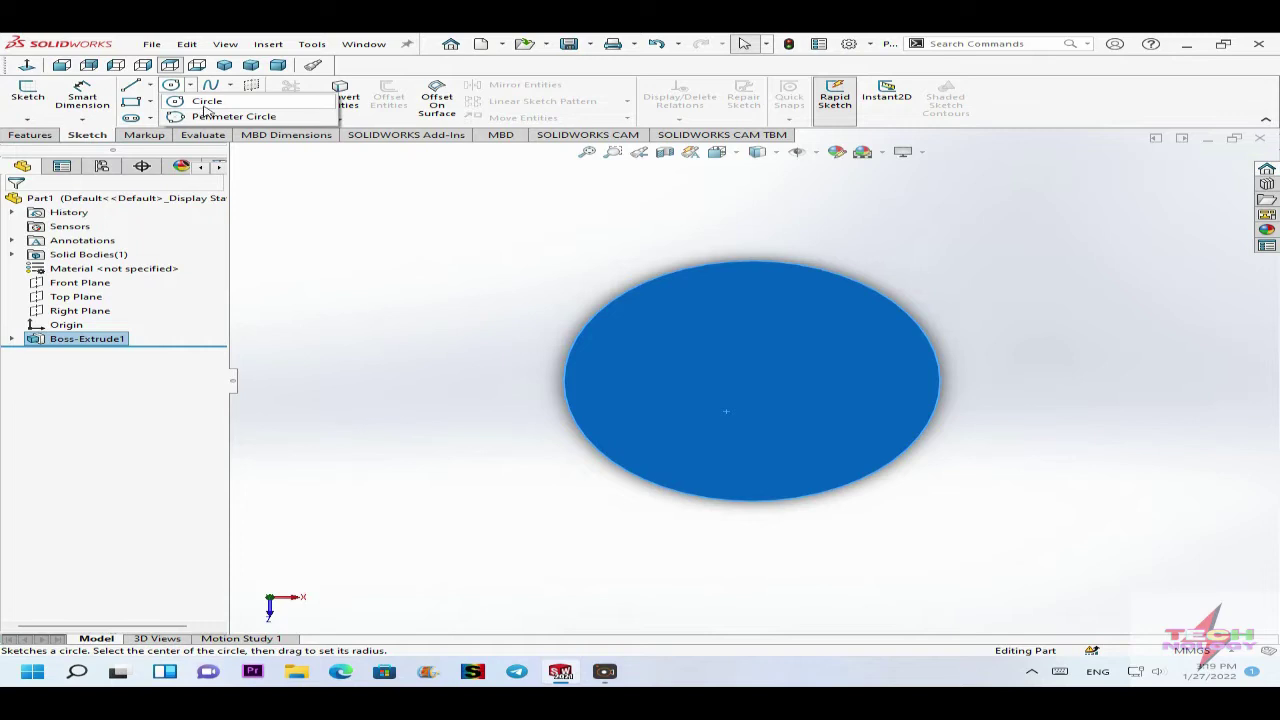
{"action": "left_click", "coordinate": [206, 102]}
{"action": "left_click", "coordinate": [686, 374]}
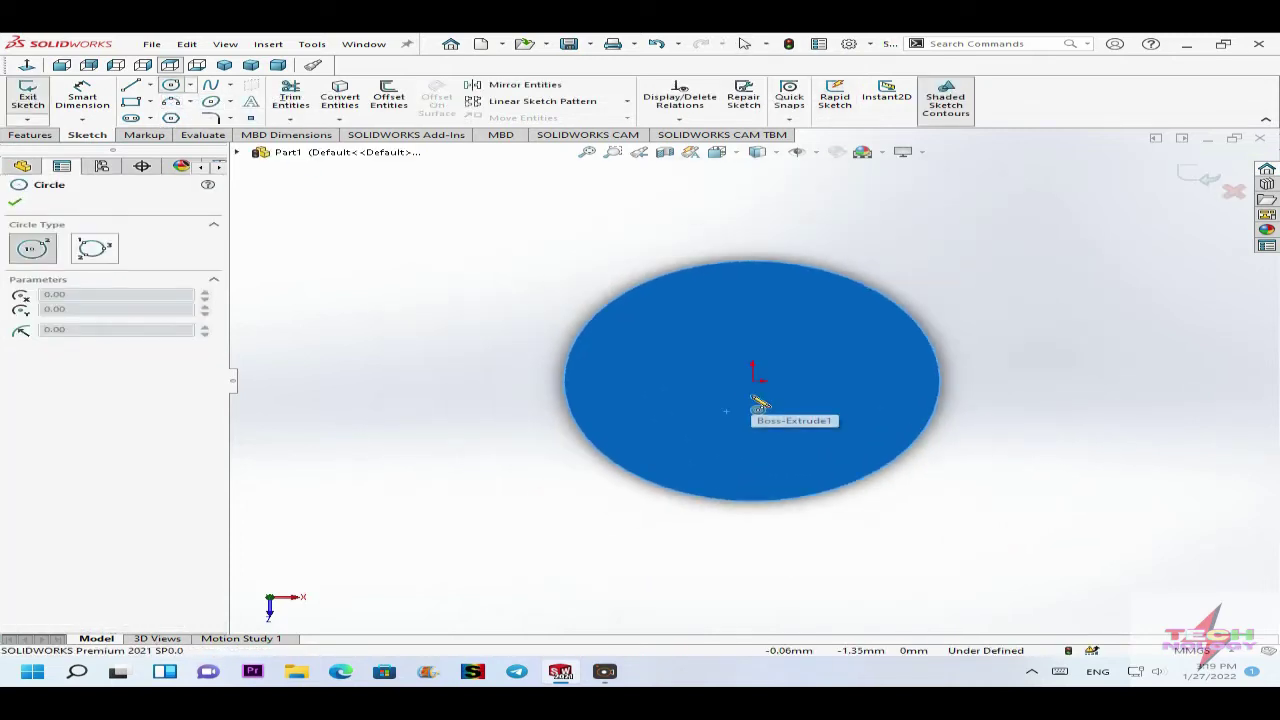
{"action": "left_click", "coordinate": [754, 378]}
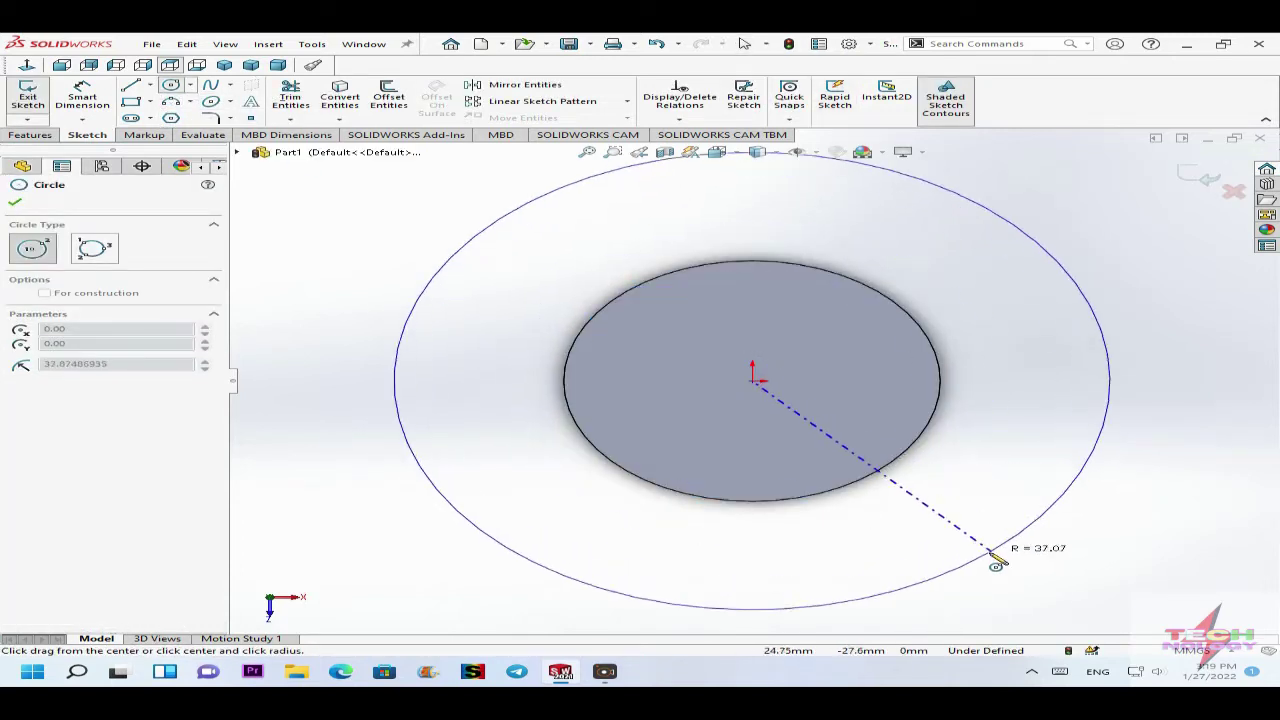
{"action": "left_click", "coordinate": [962, 606]}
{"action": "key", "text": "f"}
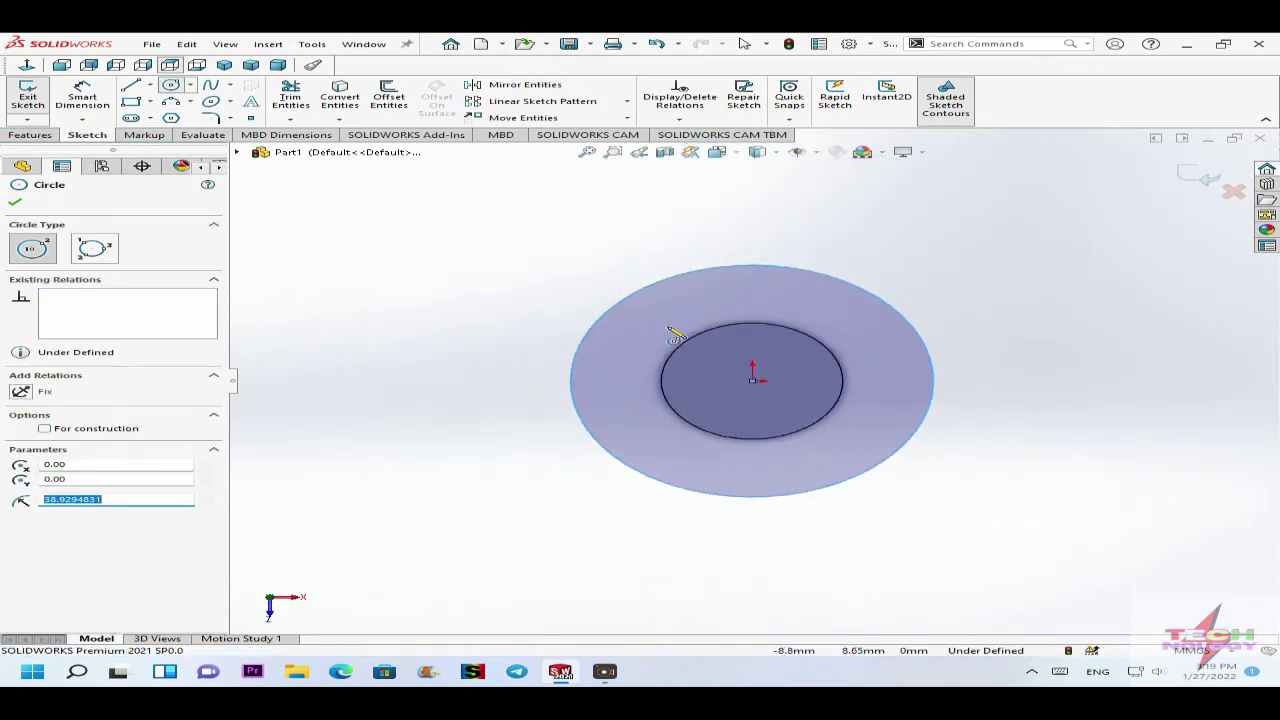
Dimension the new outer circle's diameter and set it to 90 mm.
{"action": "left_click", "coordinate": [94, 105]}
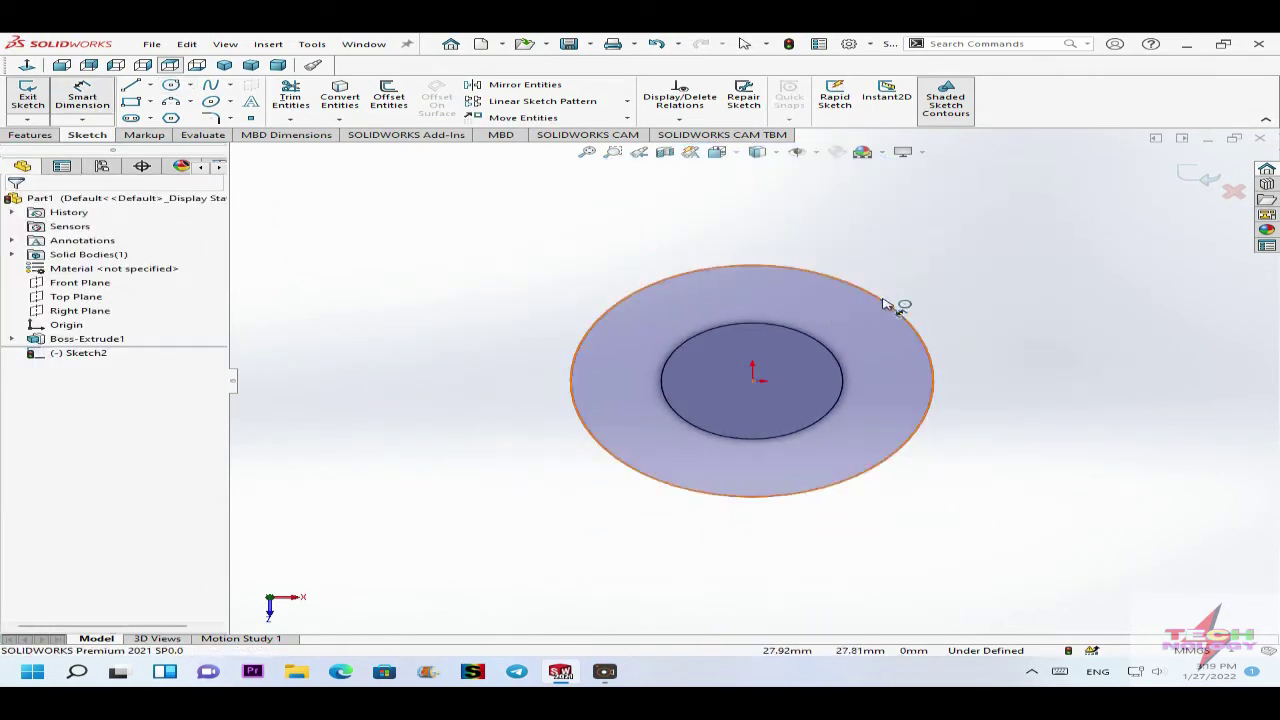
{"action": "left_click", "coordinate": [980, 284]}
{"action": "left_click", "coordinate": [982, 278]}
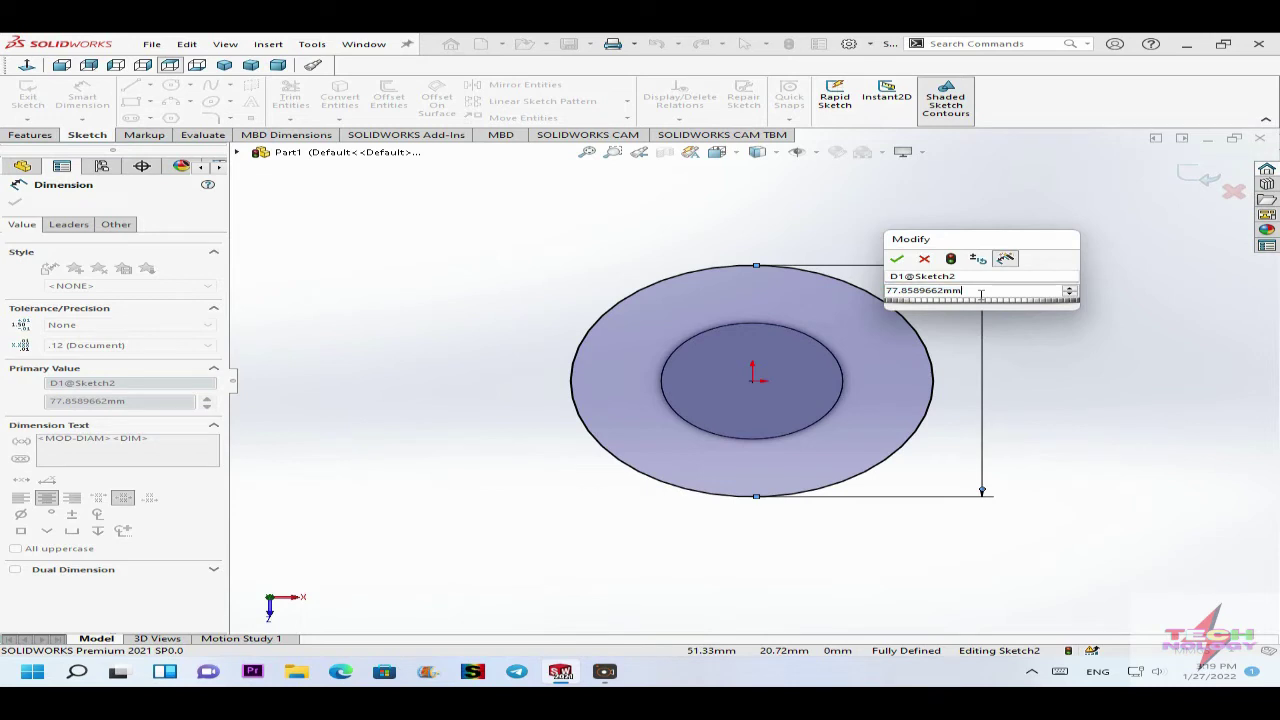
{"action": "type", "text": "920"}
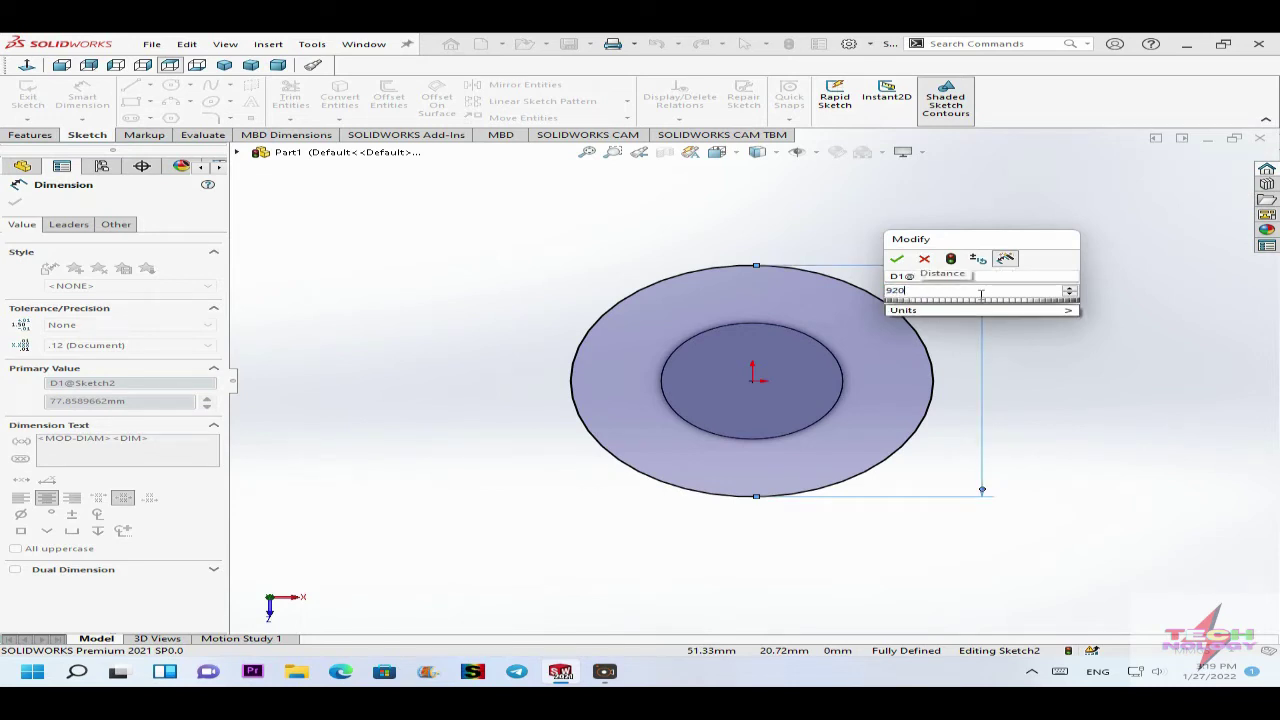
{"action": "key", "text": "BackSpace"}
{"action": "type", "text": "0"}
{"action": "key", "text": "Return"}
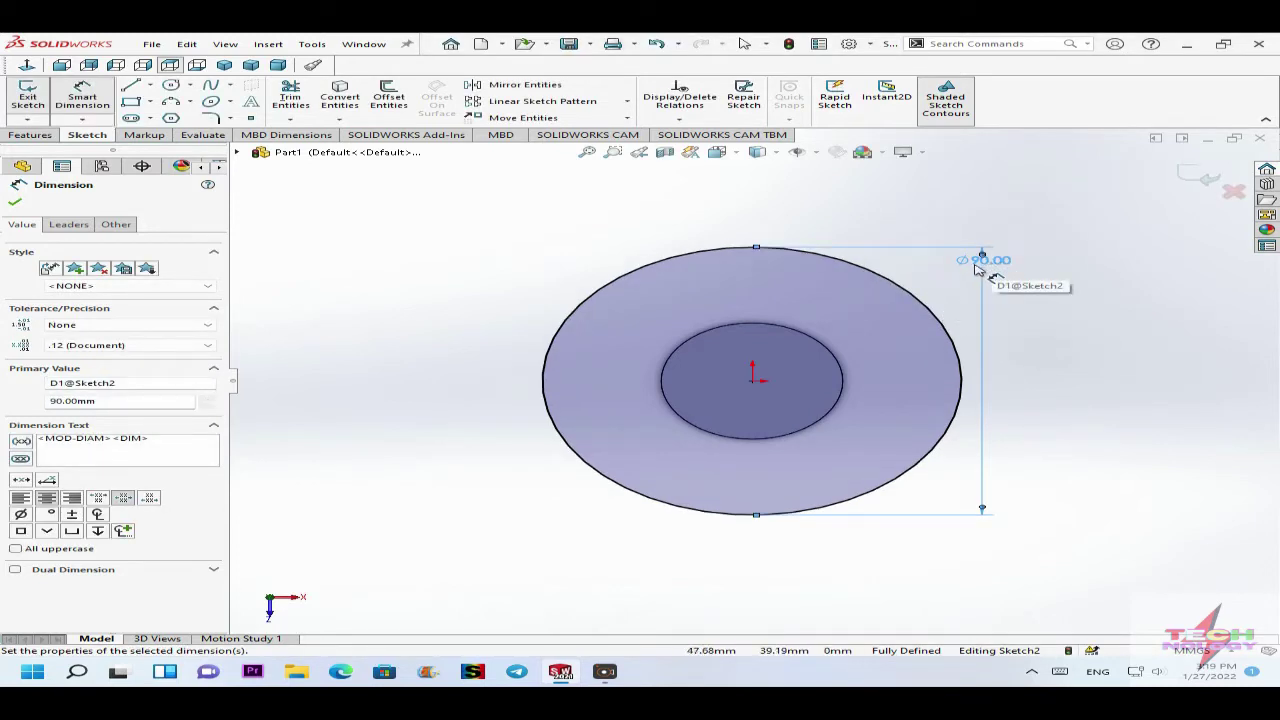
{"action": "left_click", "coordinate": [890, 236]}
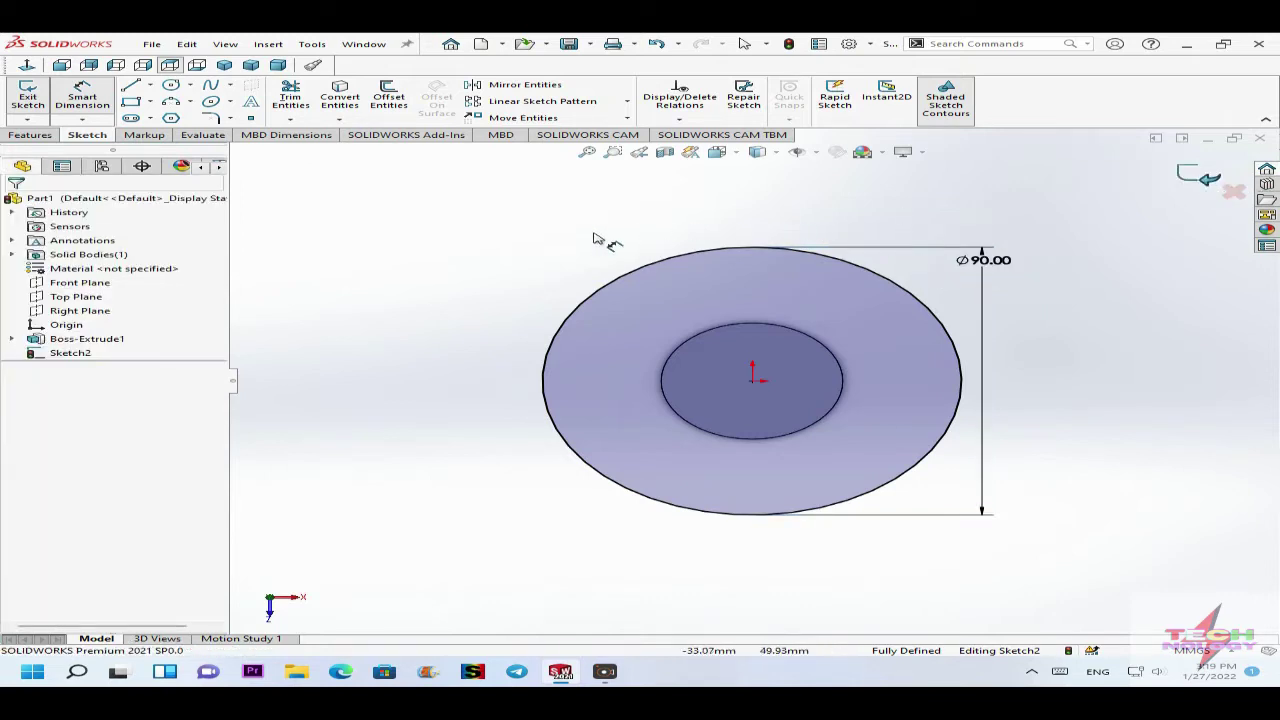
Draw a vertical centerline from the origin up to the top quadrant point of the 90 mm circle.
{"action": "left_click", "coordinate": [148, 86]}
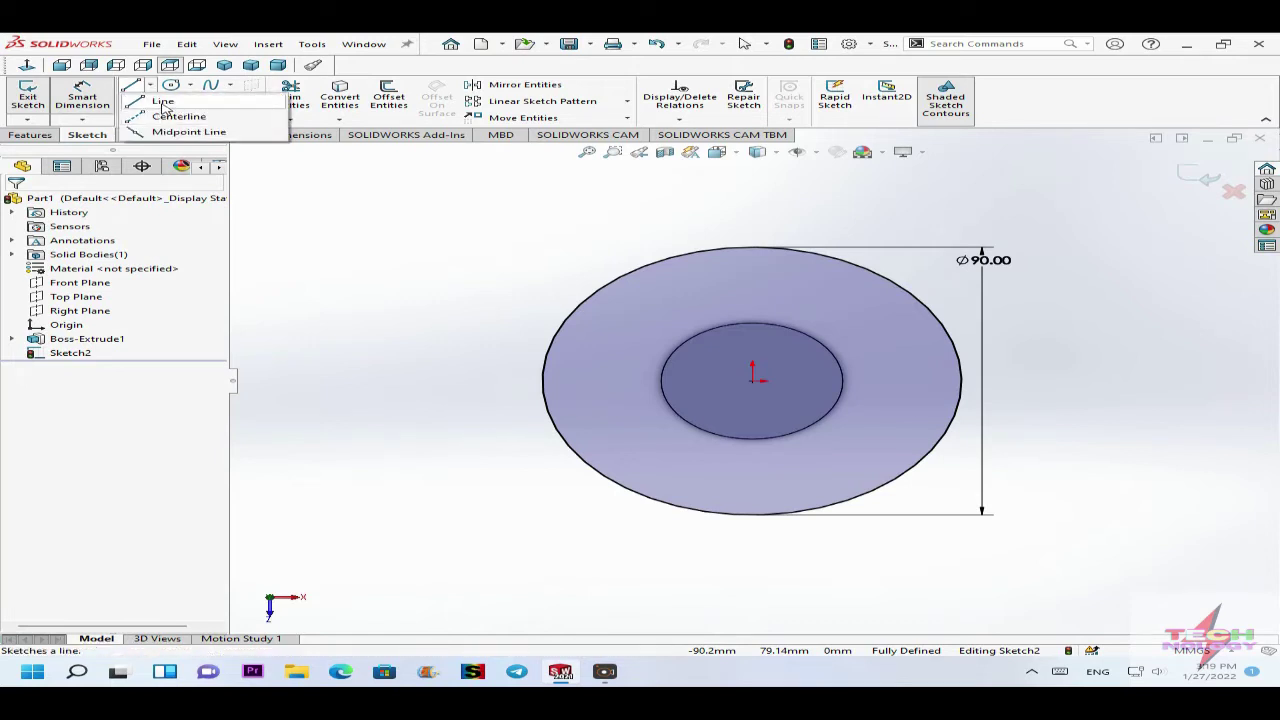
{"action": "left_click", "coordinate": [170, 117]}
{"action": "scroll", "coordinate": [848, 318], "scroll_direction": "down", "scroll_amount": 3}
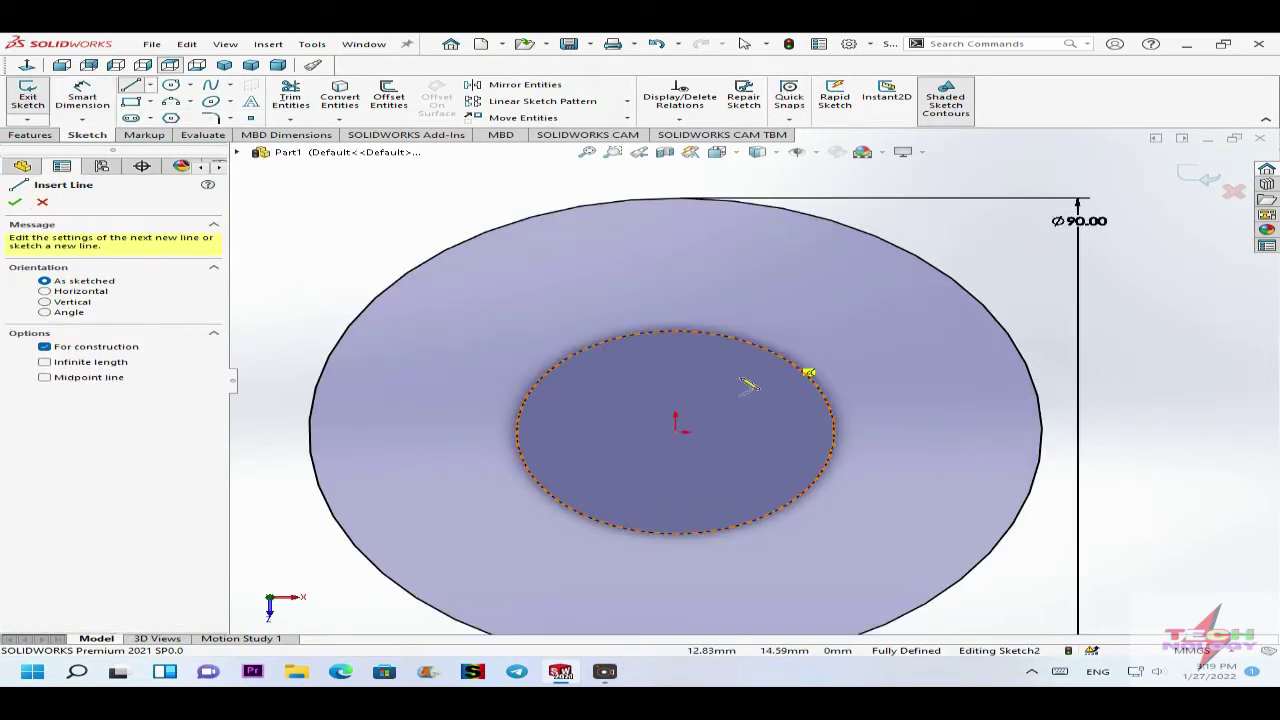
{"action": "left_click", "coordinate": [676, 426]}
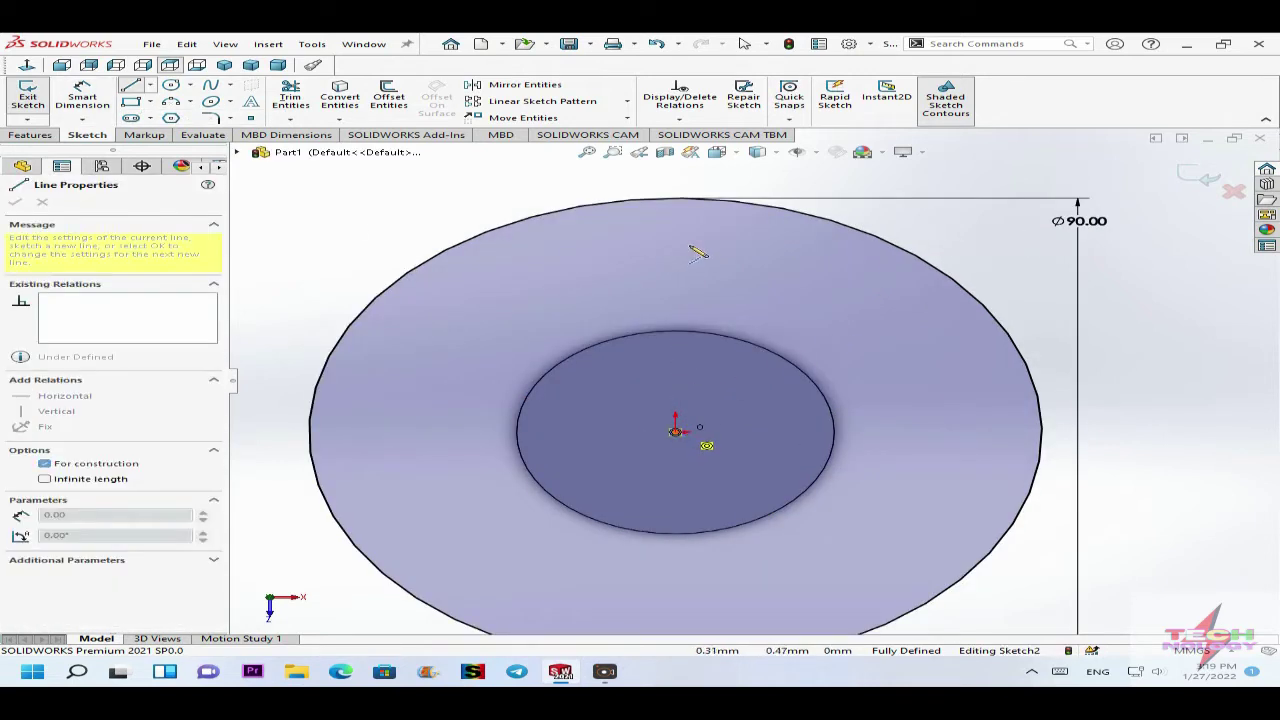
{"action": "scroll", "coordinate": [682, 198], "scroll_direction": "down", "scroll_amount": 2}
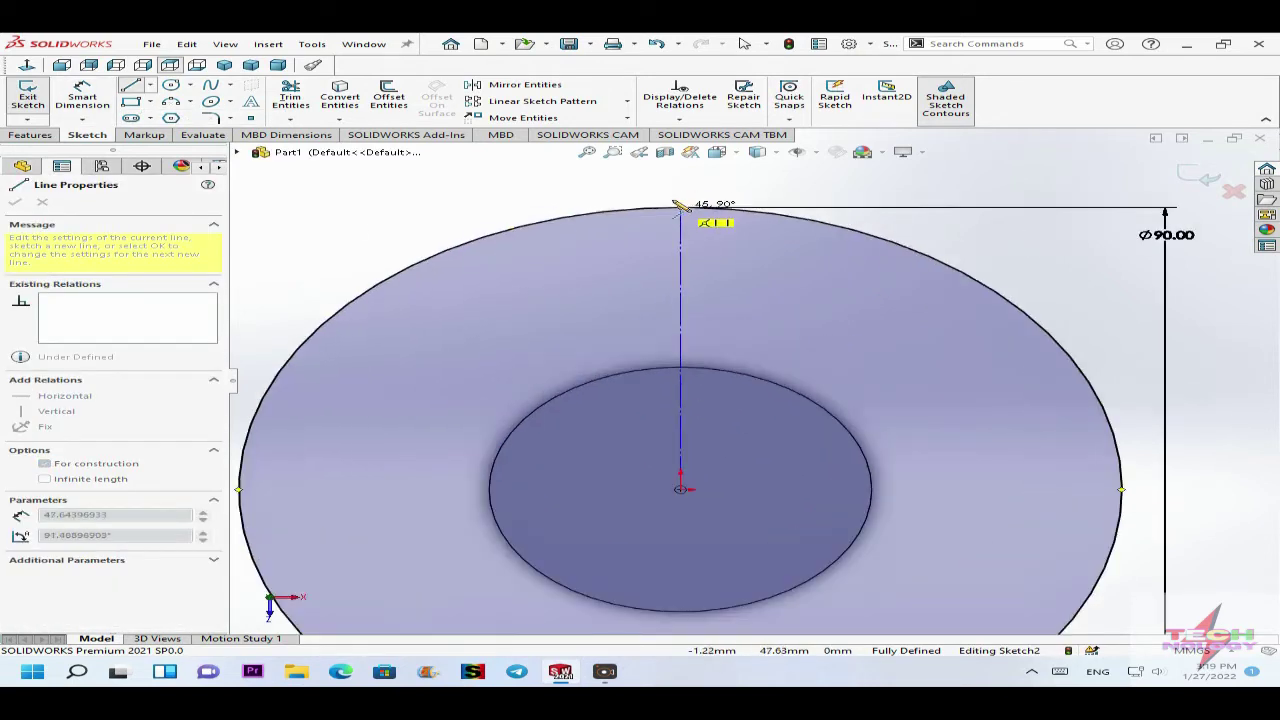
{"action": "scroll", "coordinate": [678, 205], "scroll_direction": "down", "scroll_amount": 2}
{"action": "scroll", "coordinate": [737, 337], "scroll_direction": "up", "scroll_amount": 1}
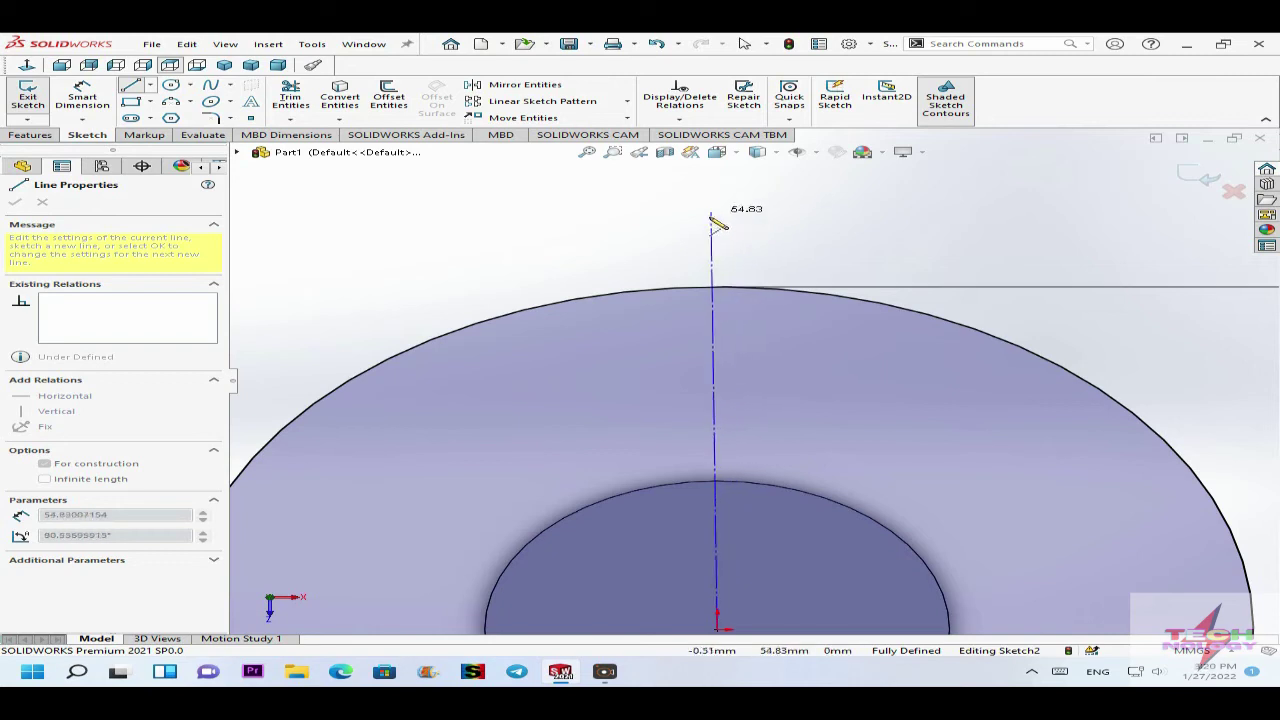
{"action": "left_click", "coordinate": [716, 288]}
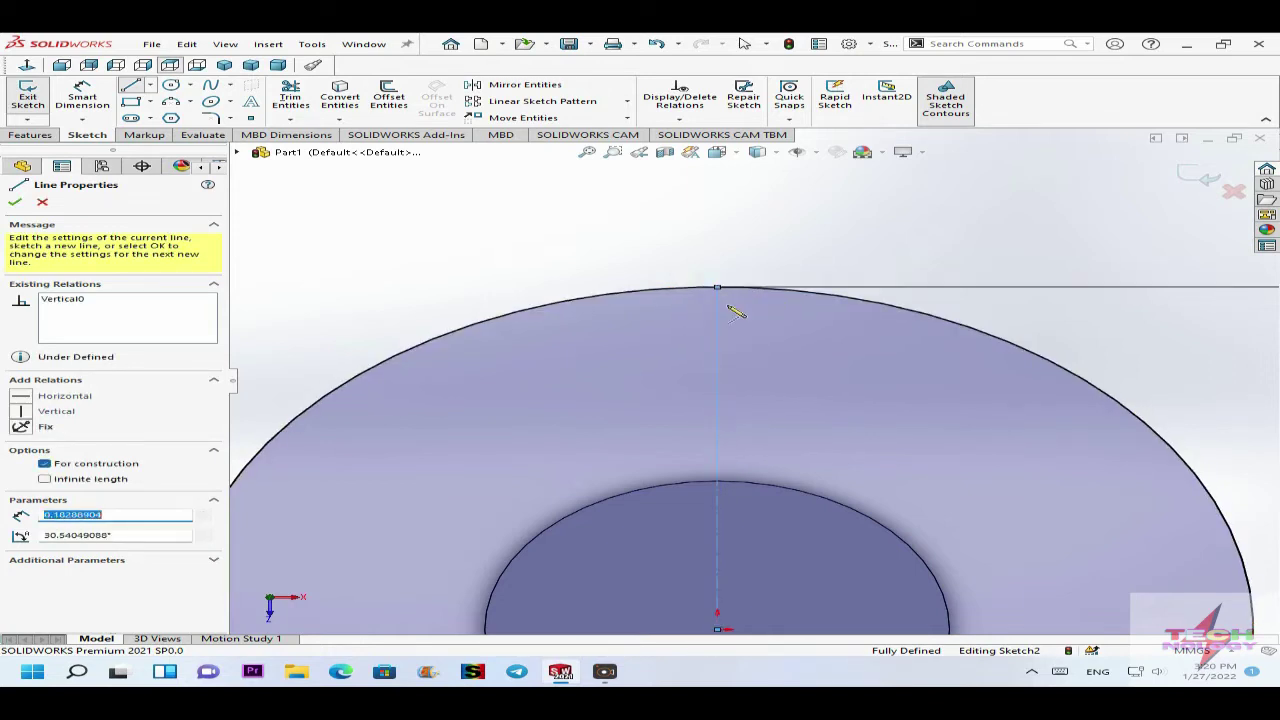
{"action": "scroll", "coordinate": [740, 370], "scroll_direction": "up", "scroll_amount": 2}
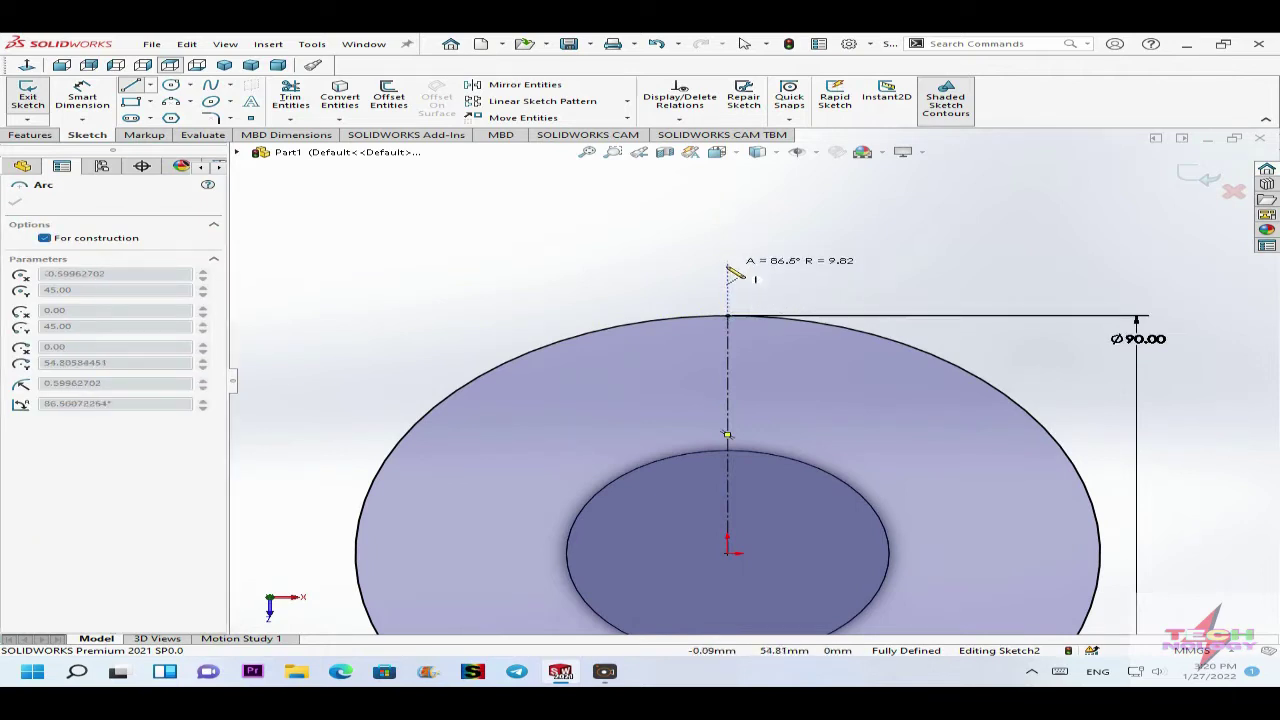
{"action": "right_click", "coordinate": [648, 243]}
{"action": "left_click", "coordinate": [694, 255]}
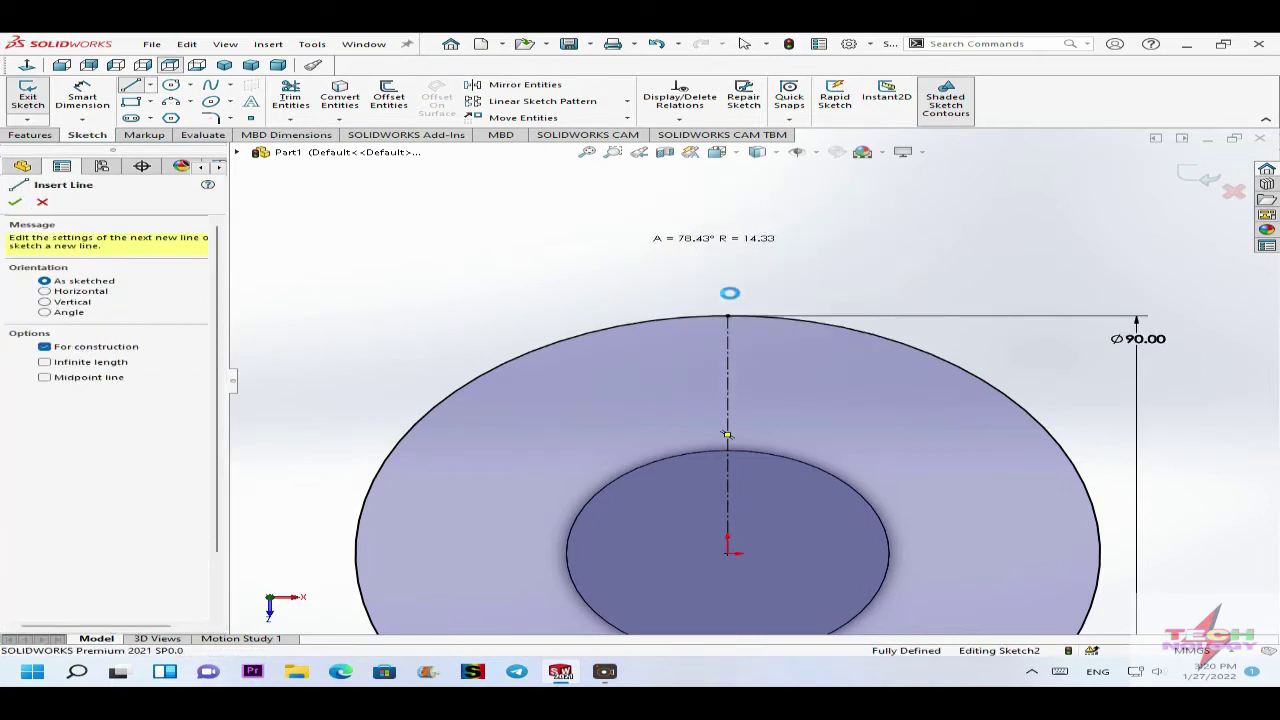
{"action": "scroll", "coordinate": [703, 449], "scroll_direction": "up", "scroll_amount": 2}
{"action": "scroll", "coordinate": [720, 437], "scroll_direction": "down", "scroll_amount": 3}
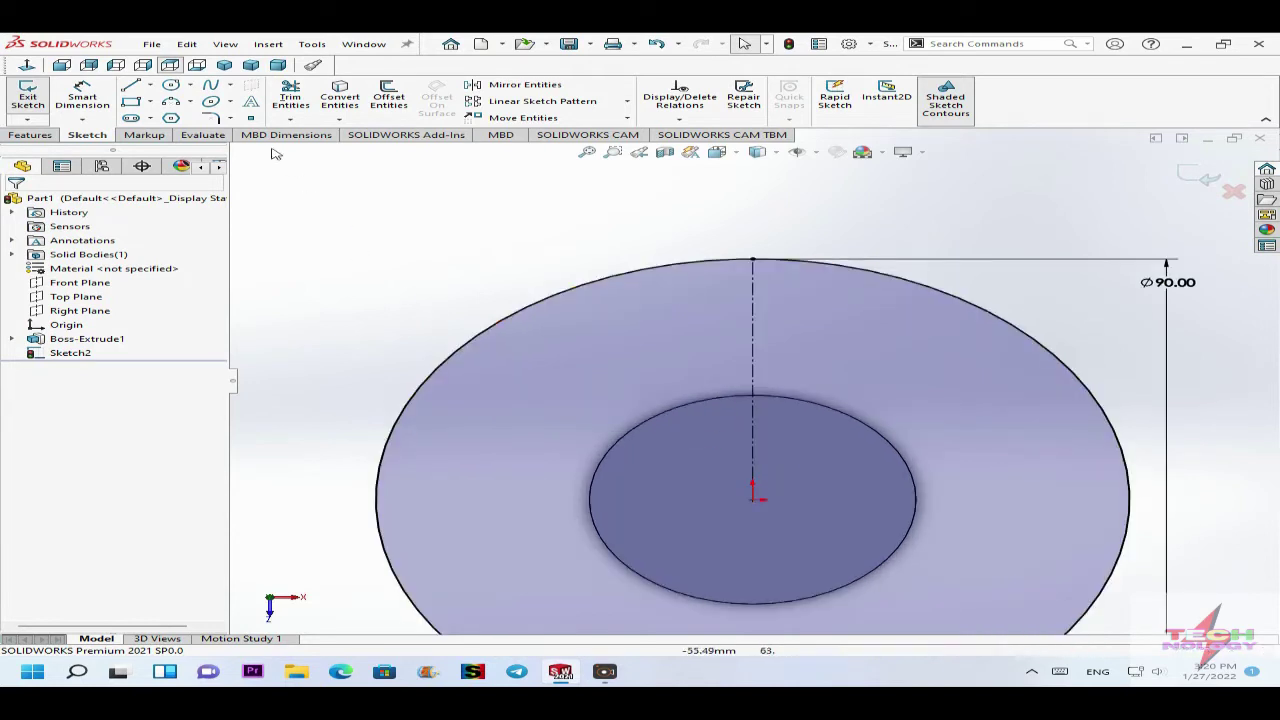
Draw a 3 Point Arc of about 165 mm radius from the hub circle's top point to the 90 mm circle, just right of the centerline.
{"action": "left_click", "coordinate": [192, 105]}
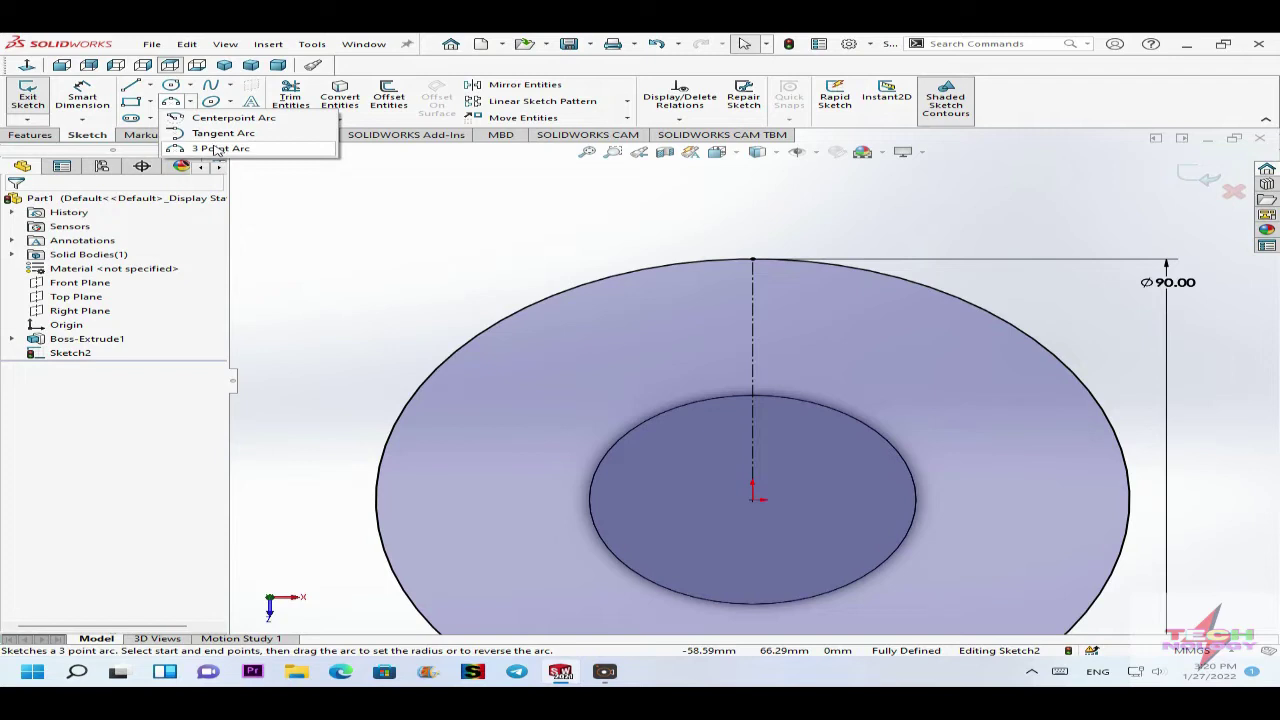
{"action": "left_click", "coordinate": [222, 148]}
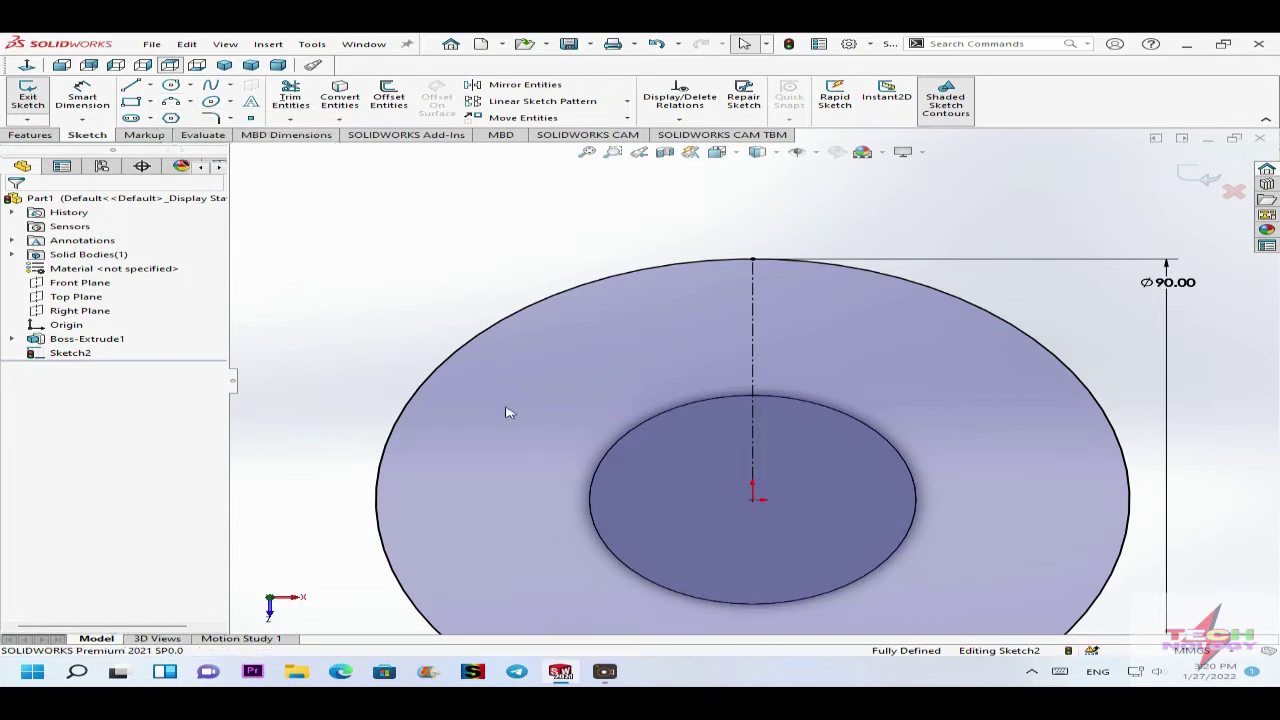
{"action": "scroll", "coordinate": [808, 400], "scroll_direction": "down", "scroll_amount": 2}
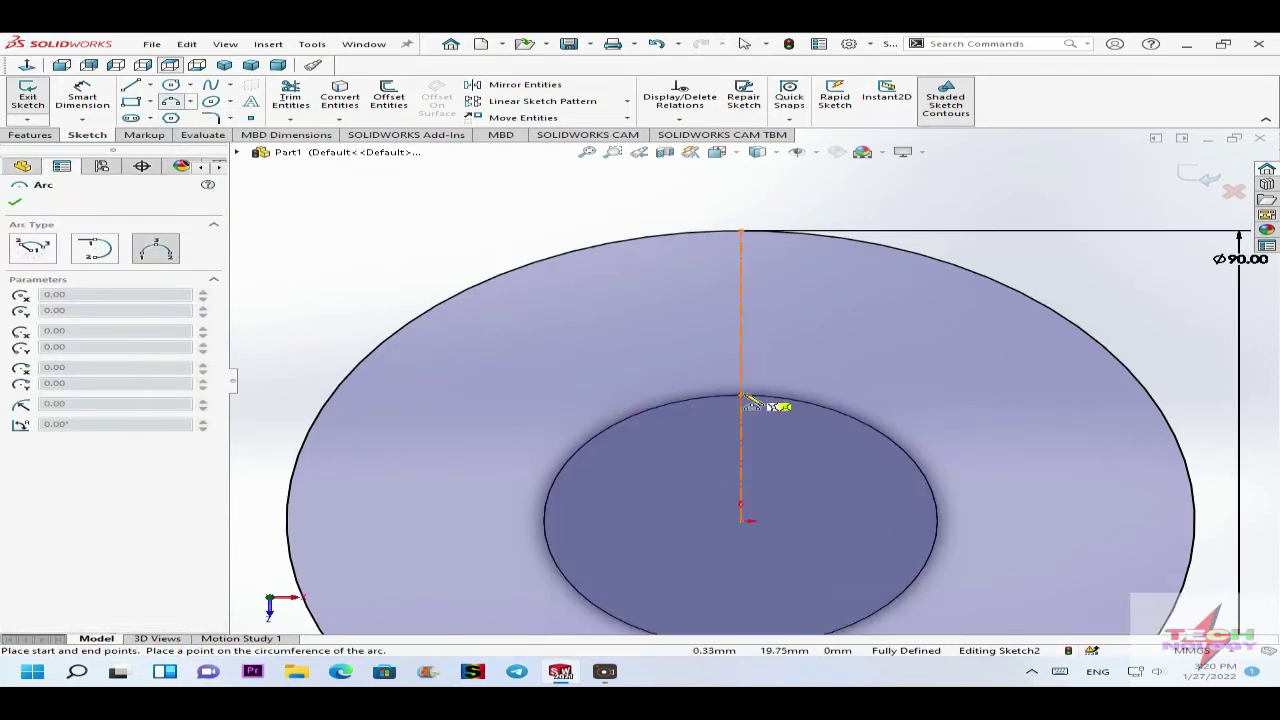
{"action": "scroll", "coordinate": [765, 403], "scroll_direction": "down", "scroll_amount": 3}
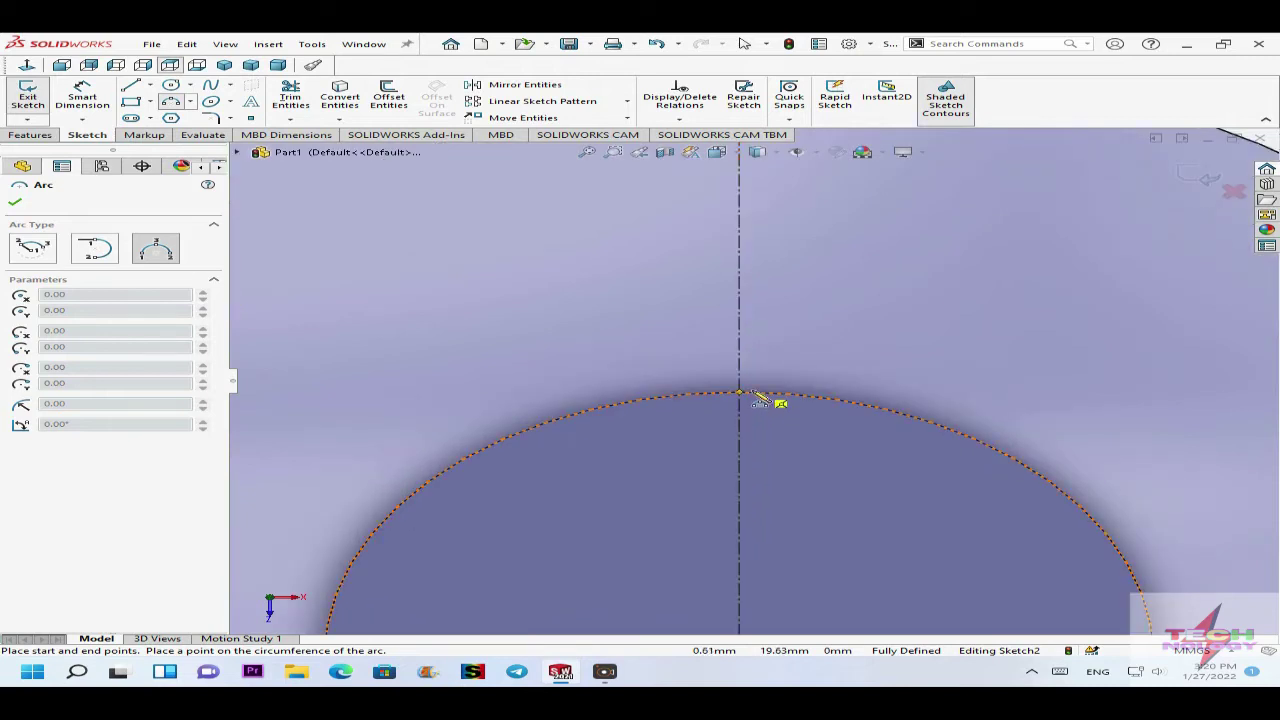
{"action": "scroll", "coordinate": [758, 396], "scroll_direction": "up", "scroll_amount": 2}
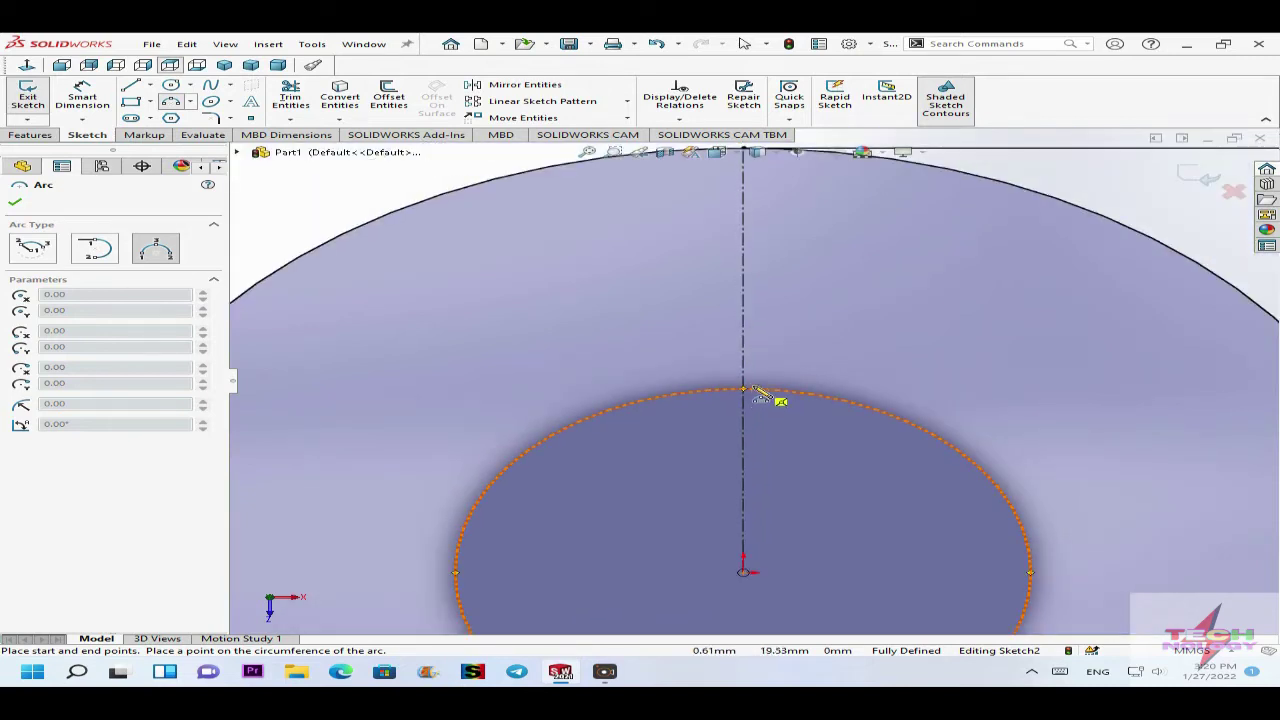
{"action": "scroll", "coordinate": [760, 396], "scroll_direction": "down", "scroll_amount": 1}
{"action": "scroll", "coordinate": [757, 396], "scroll_direction": "down", "scroll_amount": 1}
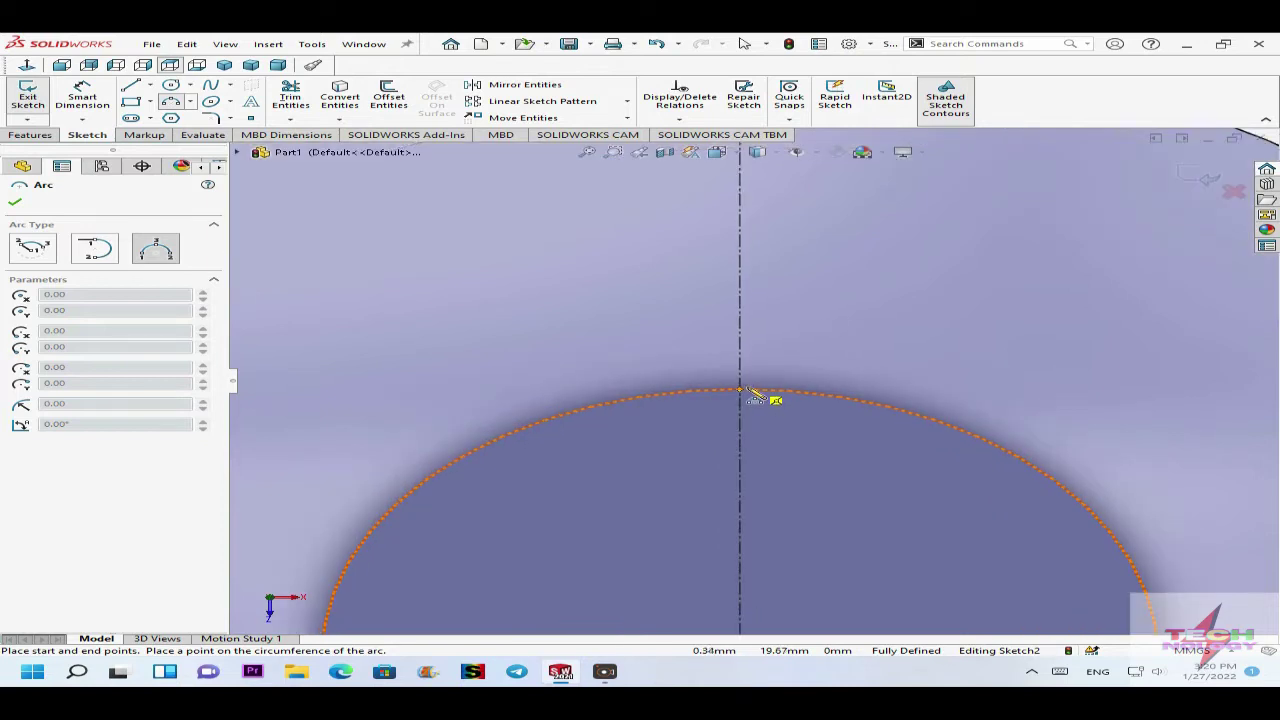
{"action": "left_click", "coordinate": [741, 391]}
{"action": "scroll", "coordinate": [766, 397], "scroll_direction": "up", "scroll_amount": 2}
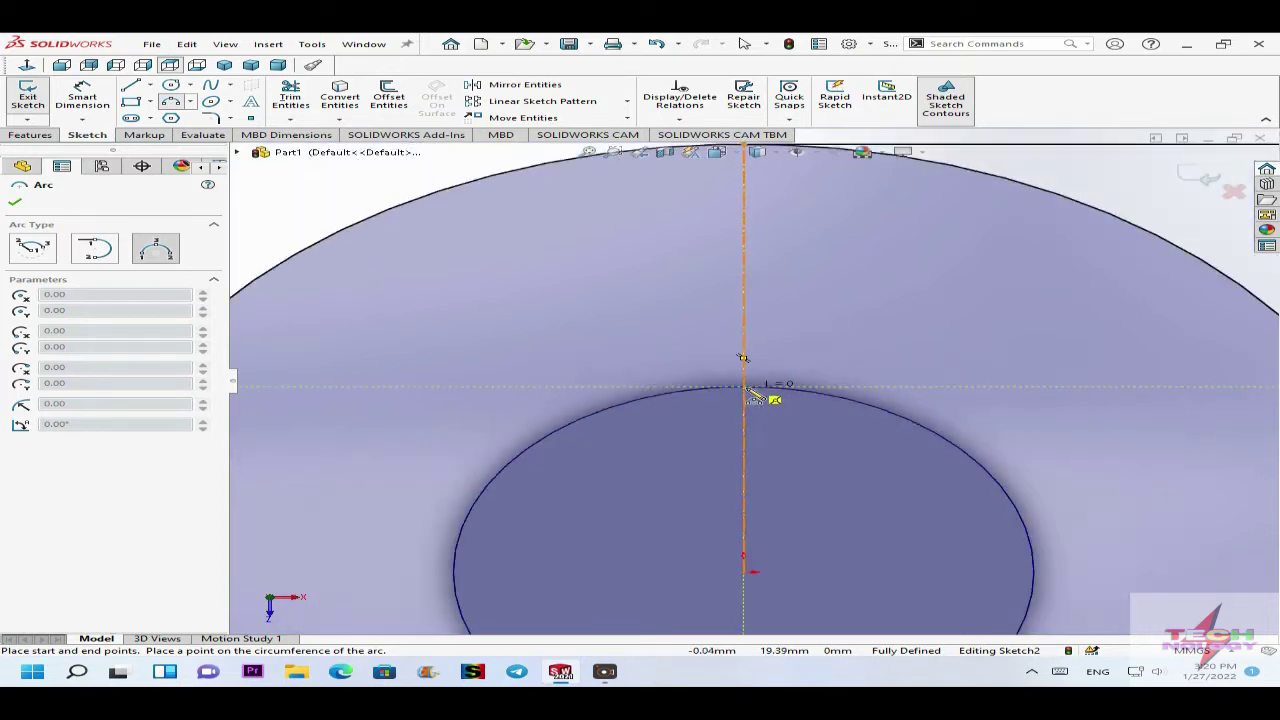
{"action": "scroll", "coordinate": [800, 285], "scroll_direction": "up", "scroll_amount": 1}
{"action": "scroll", "coordinate": [766, 218], "scroll_direction": "down", "scroll_amount": 2}
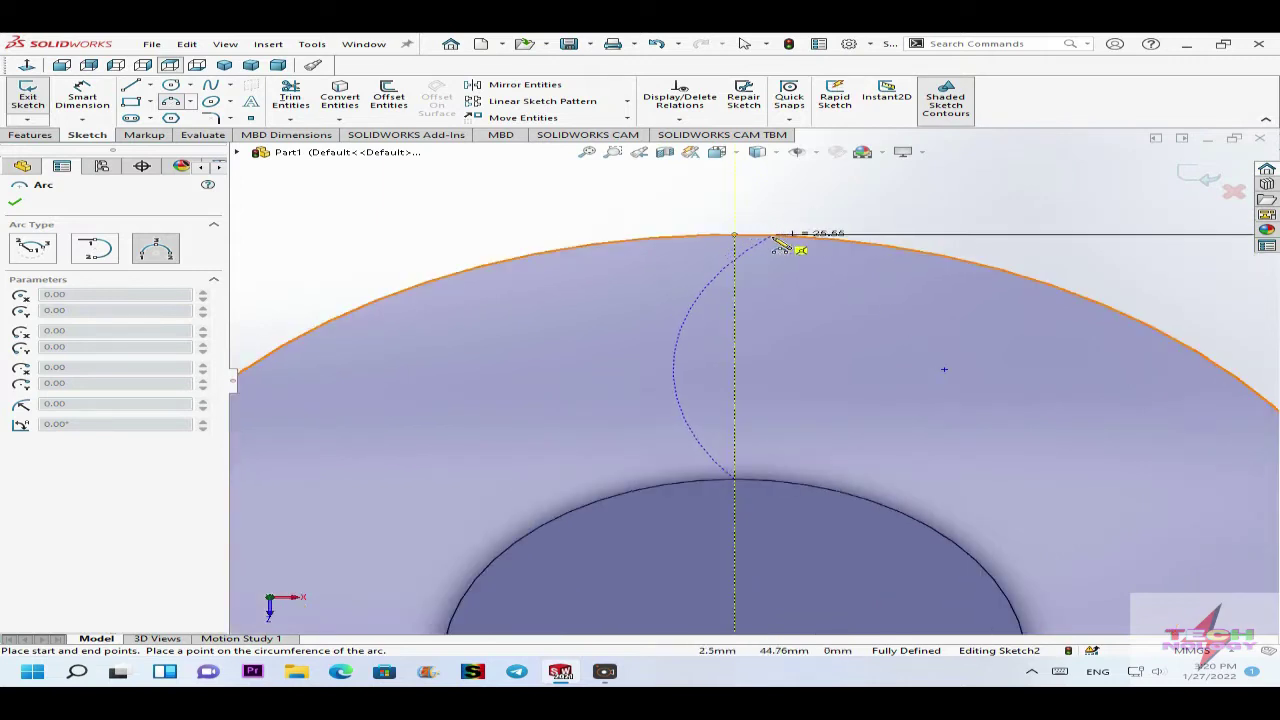
{"action": "left_click", "coordinate": [770, 237]}
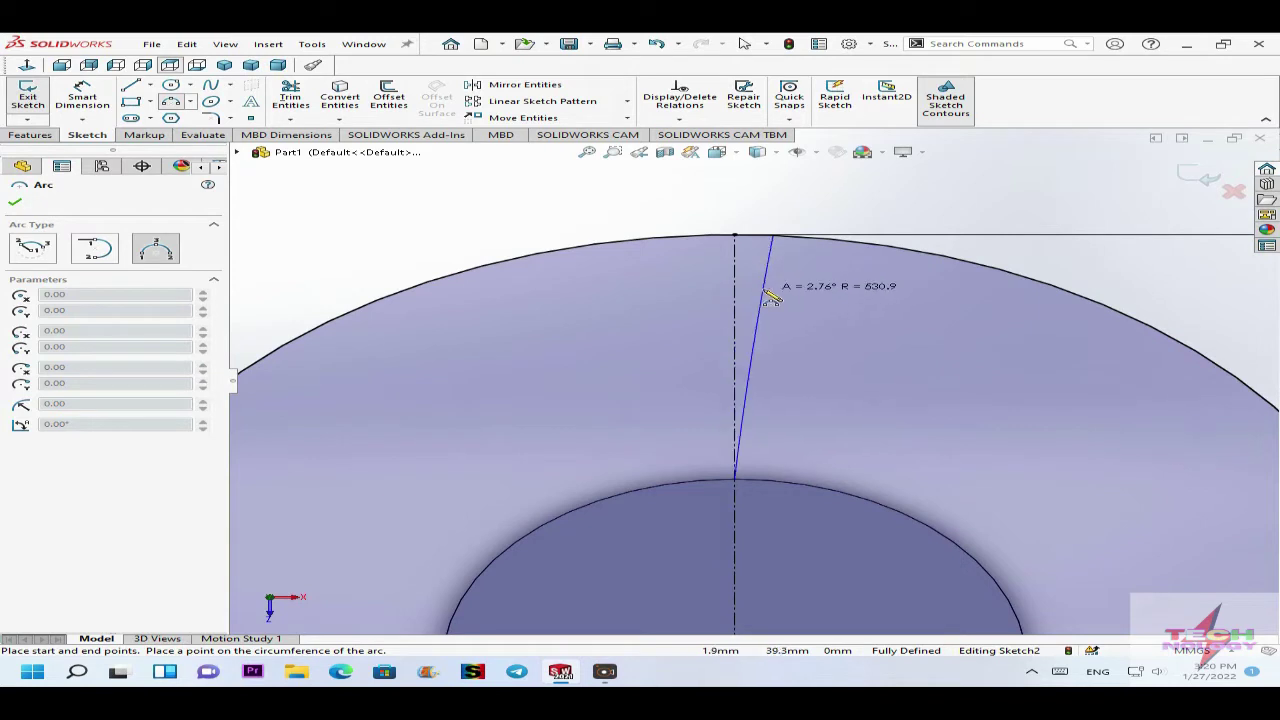
{"action": "left_click", "coordinate": [768, 293]}
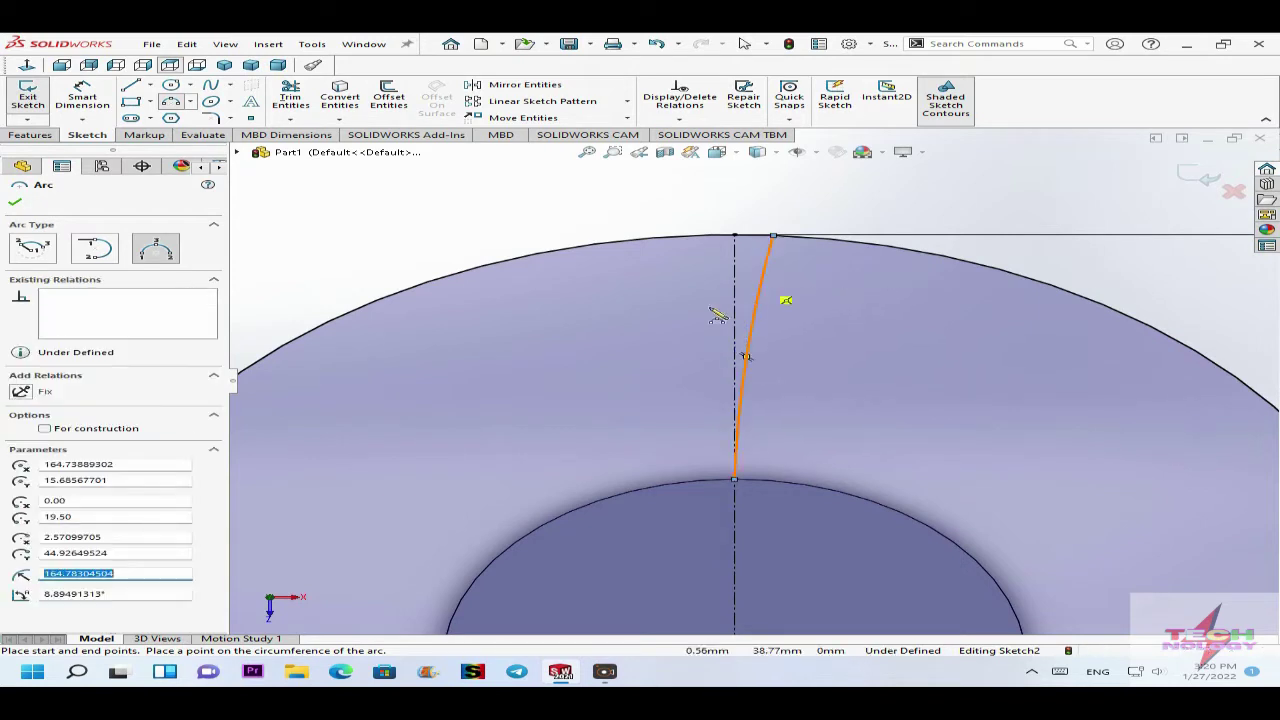
{"action": "key", "text": "Escape"}
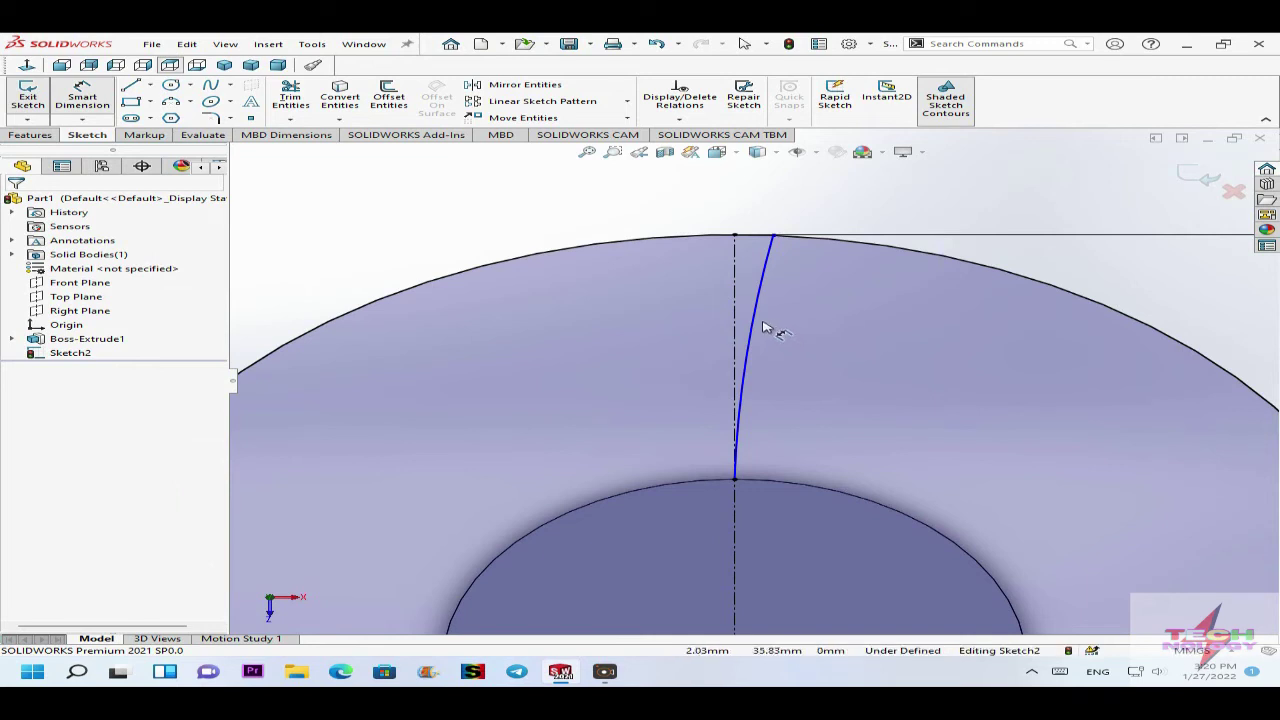
Dimension the arc's radius and set it to 35.25 mm.
{"action": "left_click", "coordinate": [765, 328]}
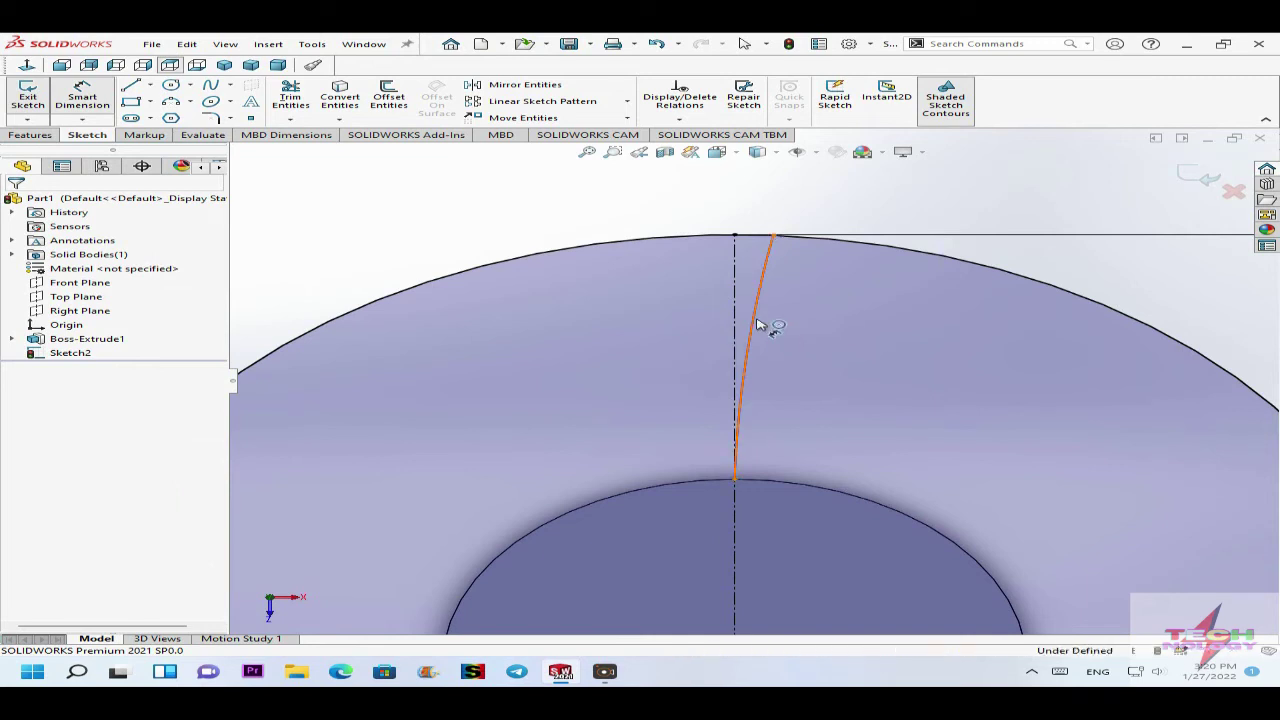
{"action": "left_click", "coordinate": [938, 386]}
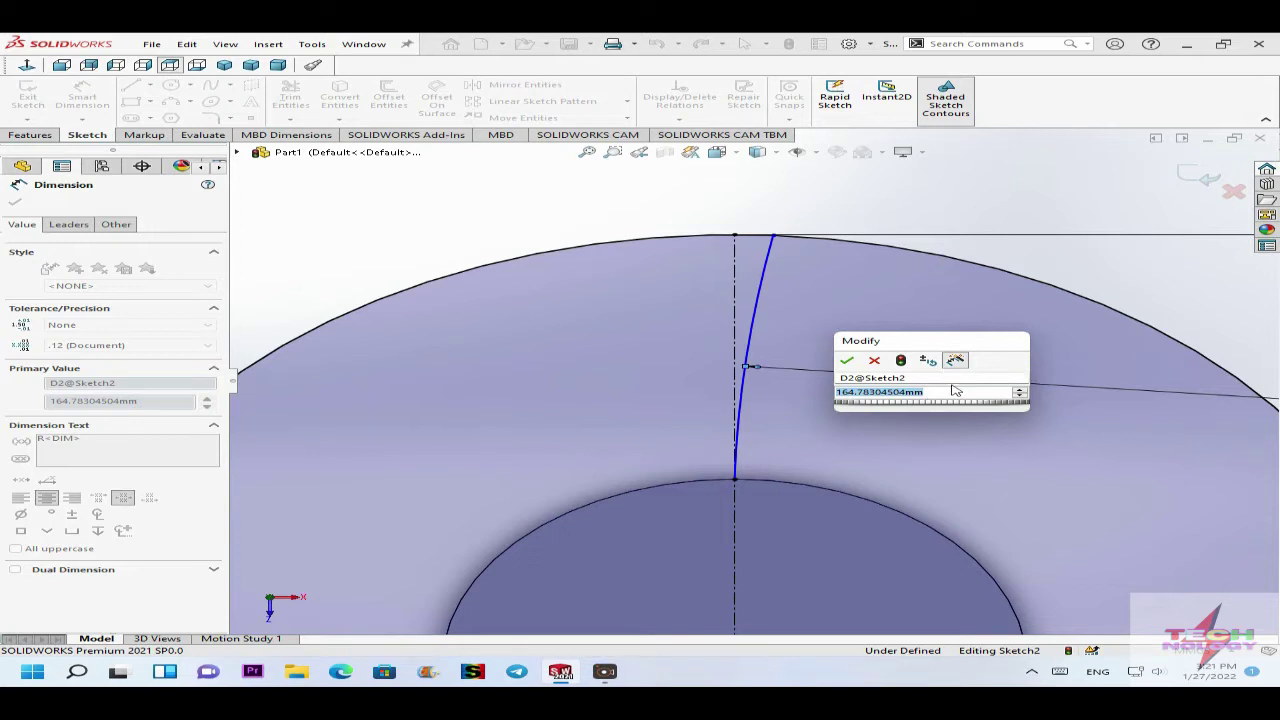
{"action": "type", "text": "3"}
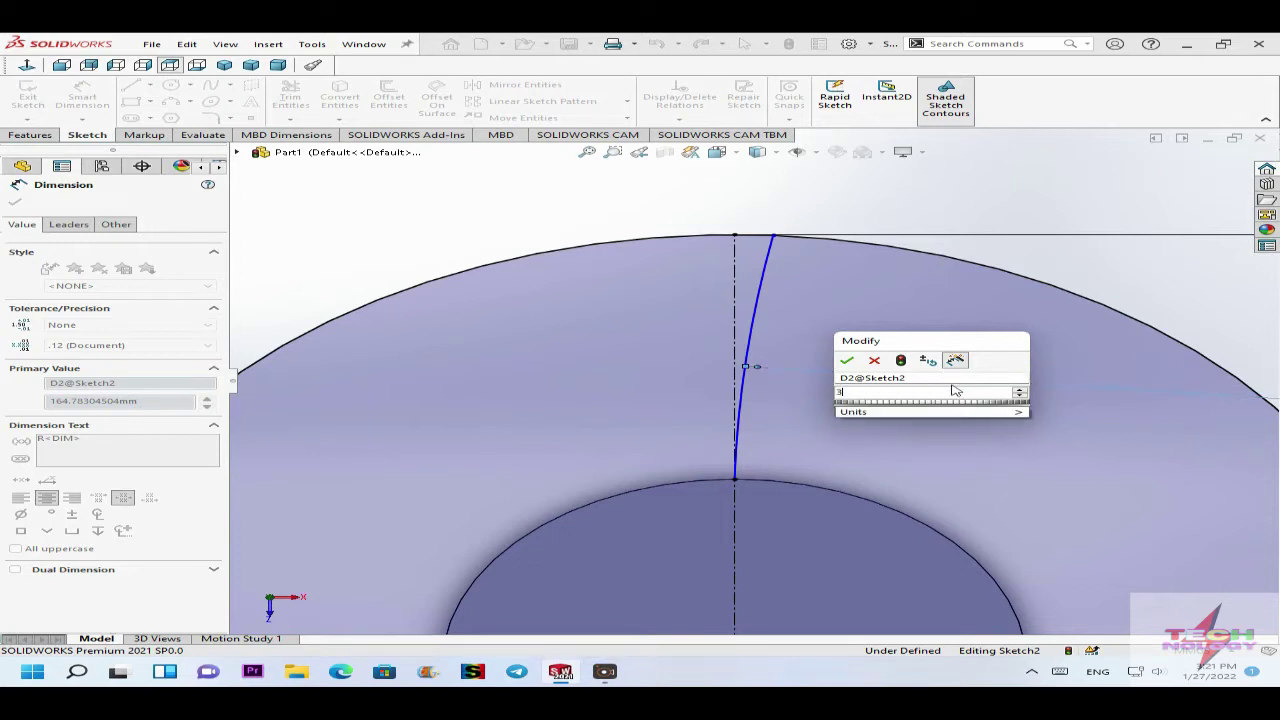
{"action": "type", "text": "5.25"}
{"action": "key", "text": "Return"}
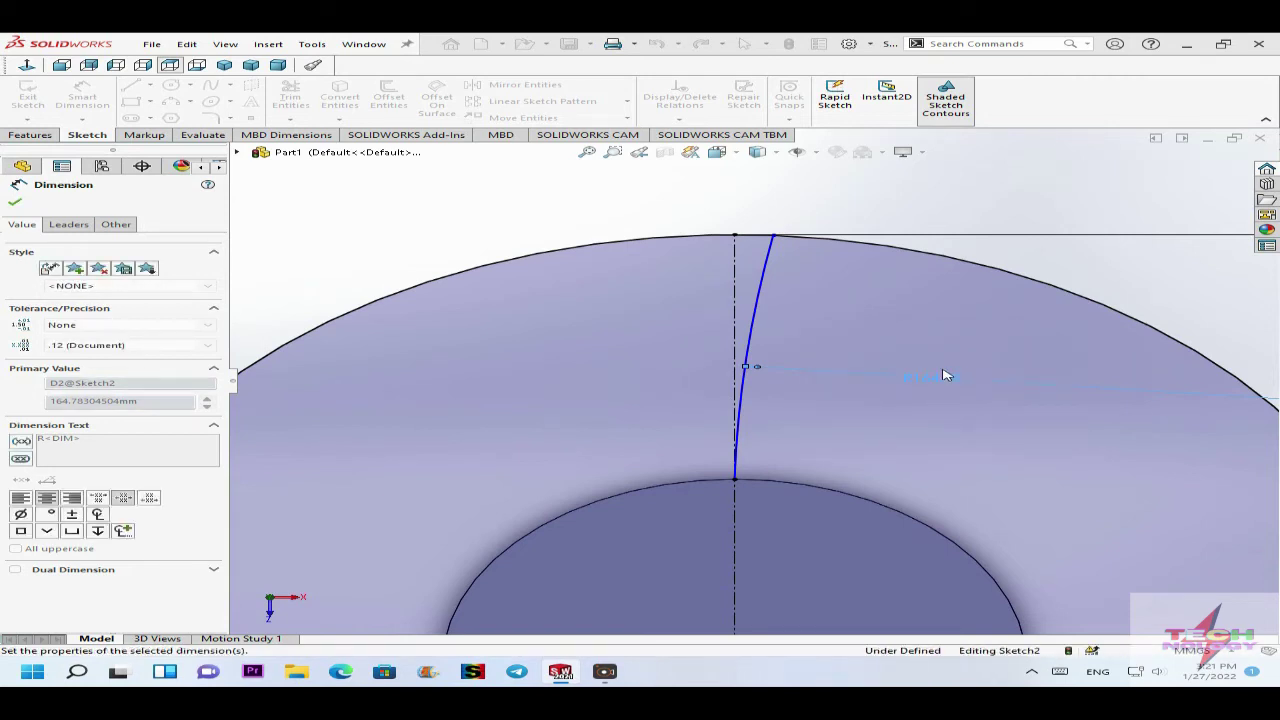
Draw a second 3 Point Arc of about 33 mm radius just right of the first, from the hub edge to the 90 mm circle.
{"action": "scroll", "coordinate": [820, 379], "scroll_direction": "up", "scroll_amount": 3}
{"action": "scroll", "coordinate": [818, 379], "scroll_direction": "down", "scroll_amount": 2}
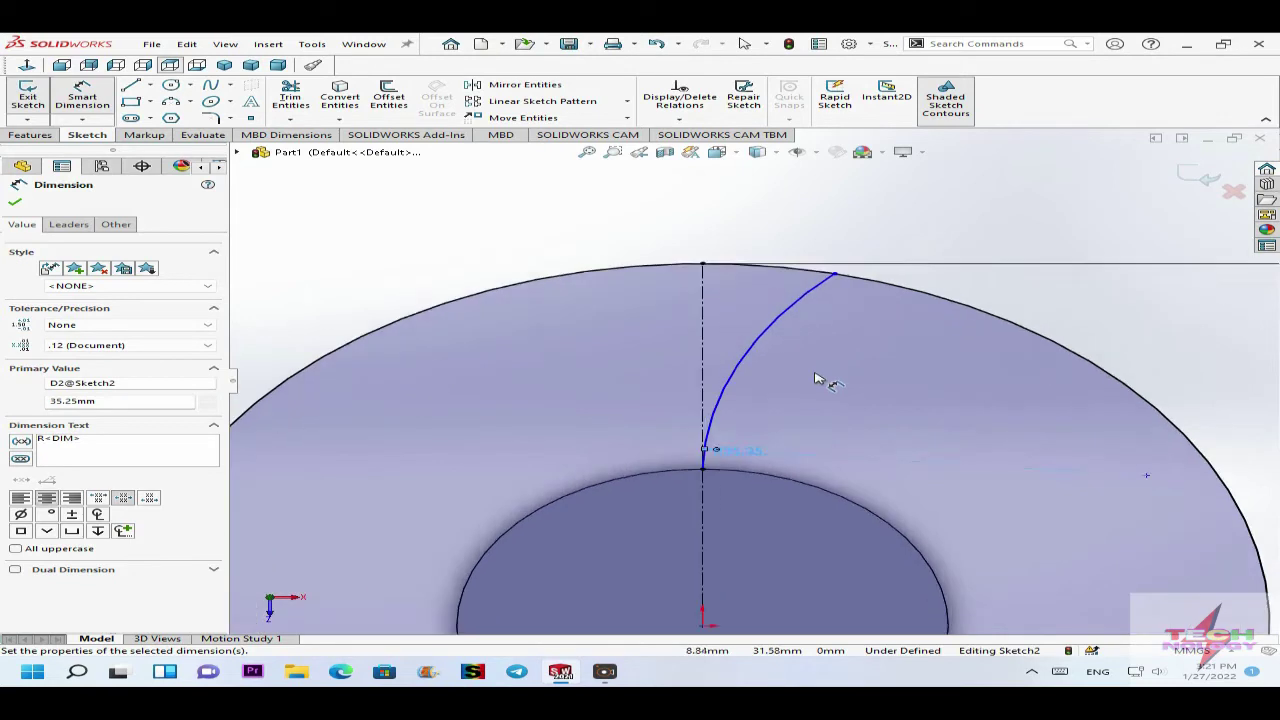
{"action": "scroll", "coordinate": [815, 379], "scroll_direction": "down", "scroll_amount": 2}
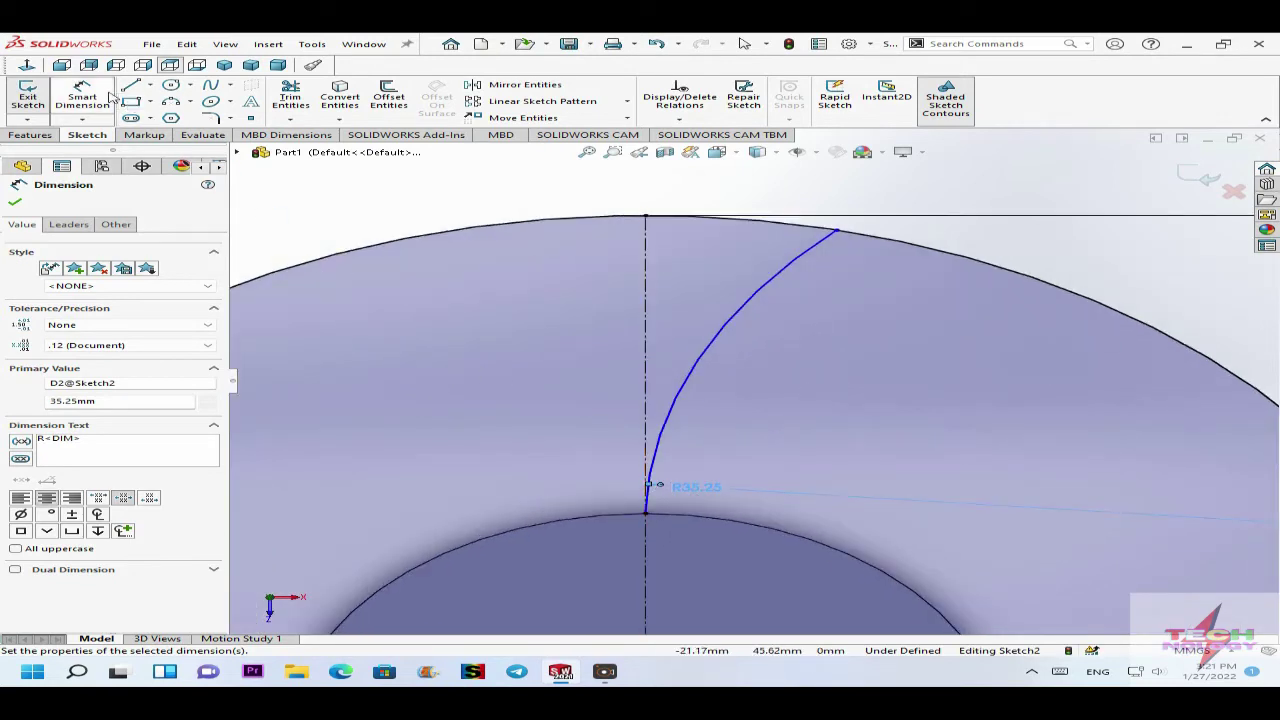
{"action": "left_click", "coordinate": [190, 105]}
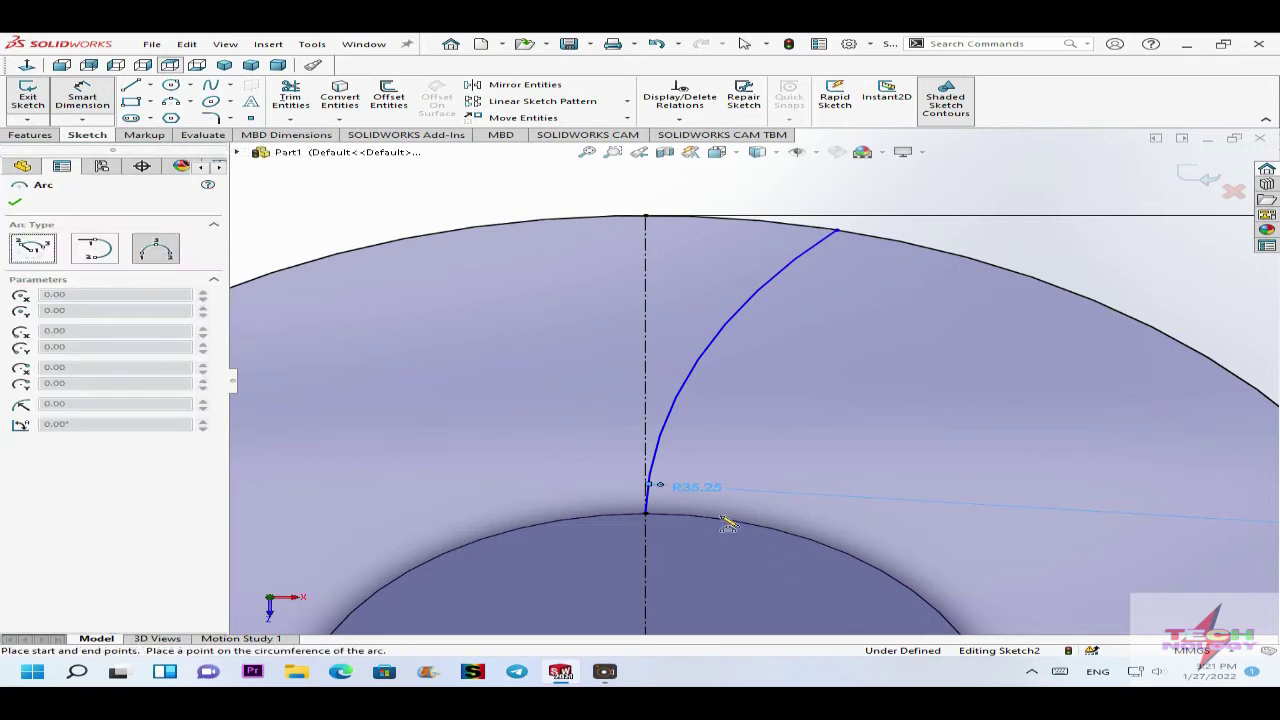
{"action": "scroll", "coordinate": [715, 522], "scroll_direction": "down", "scroll_amount": 2}
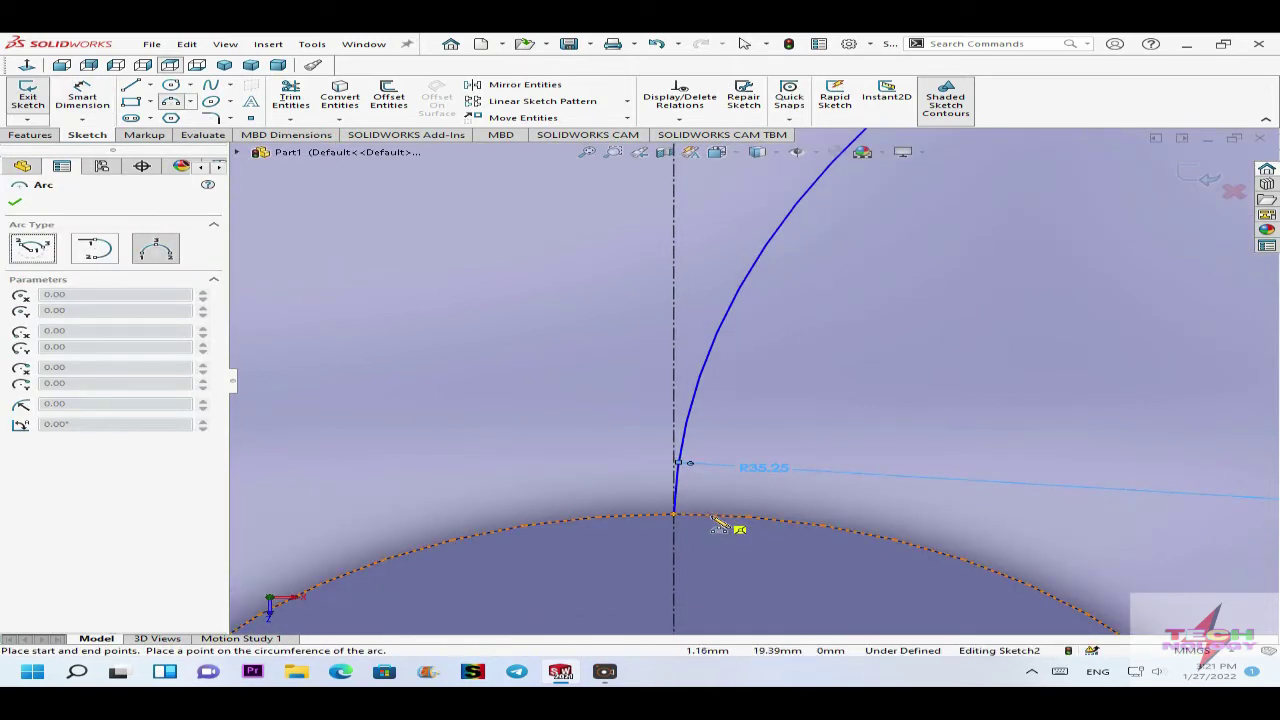
{"action": "scroll", "coordinate": [728, 525], "scroll_direction": "up", "scroll_amount": 4}
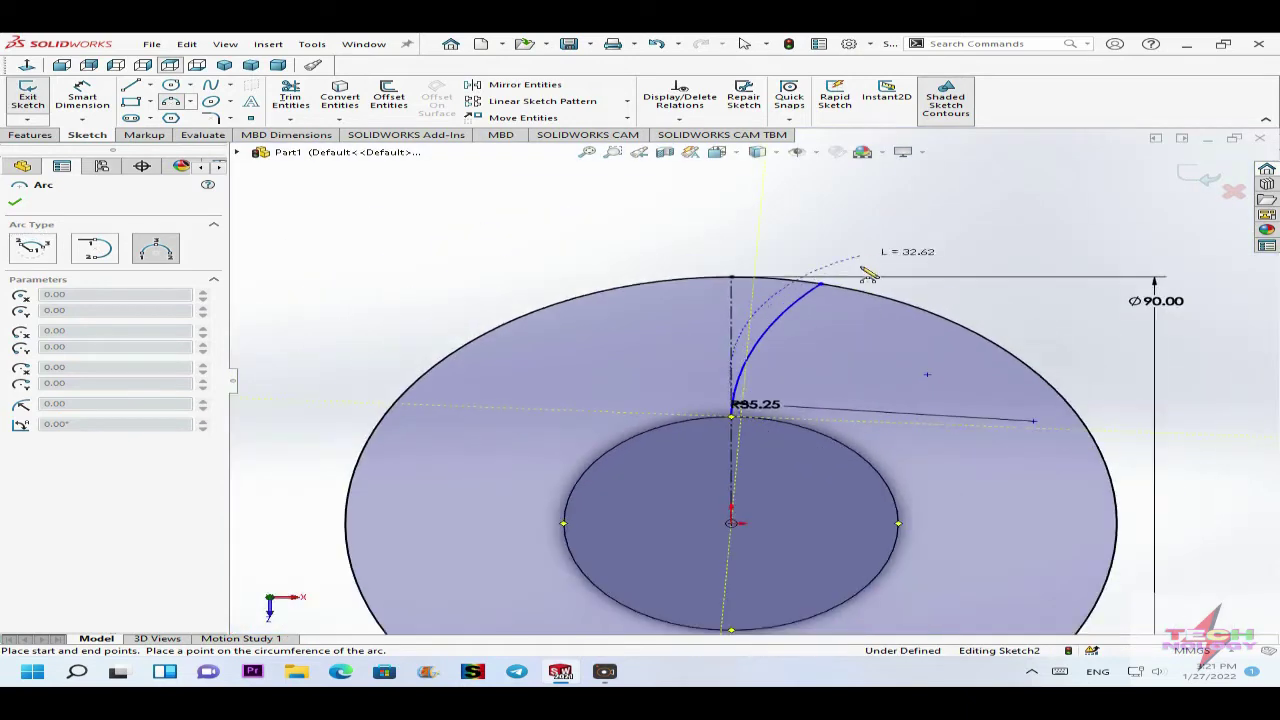
{"action": "scroll", "coordinate": [868, 275], "scroll_direction": "down", "scroll_amount": 2}
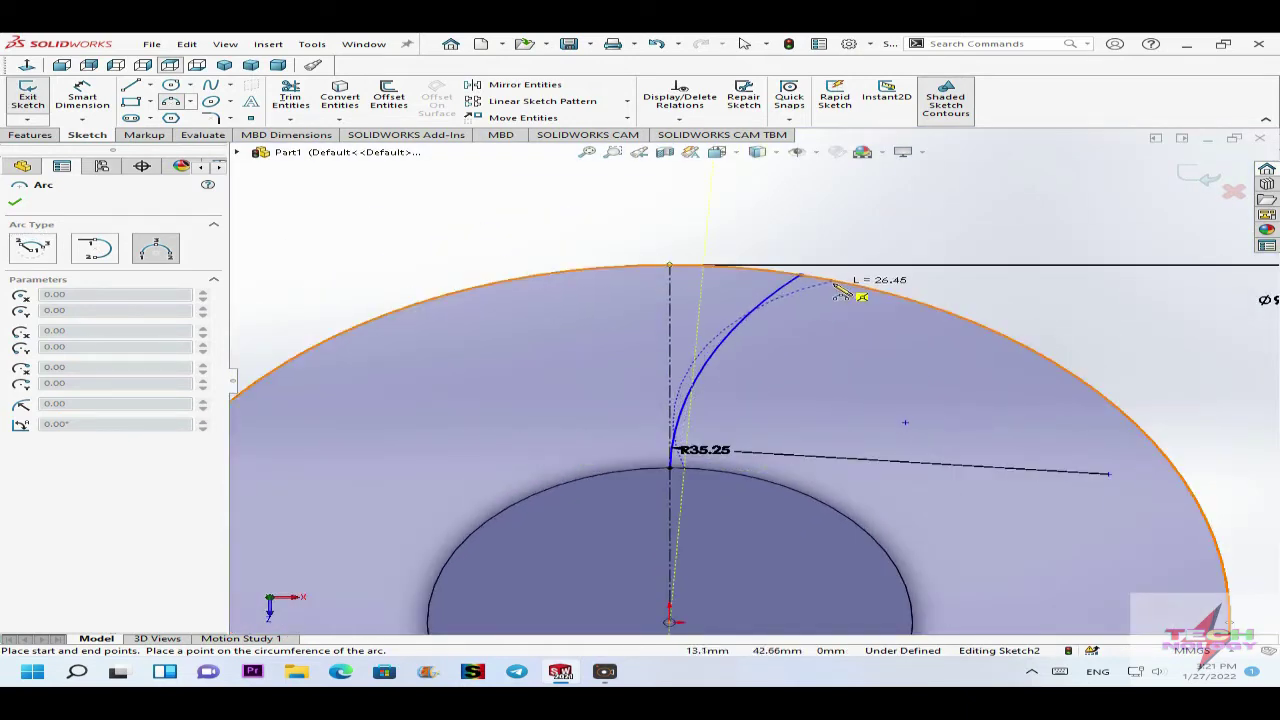
{"action": "left_click", "coordinate": [845, 289]}
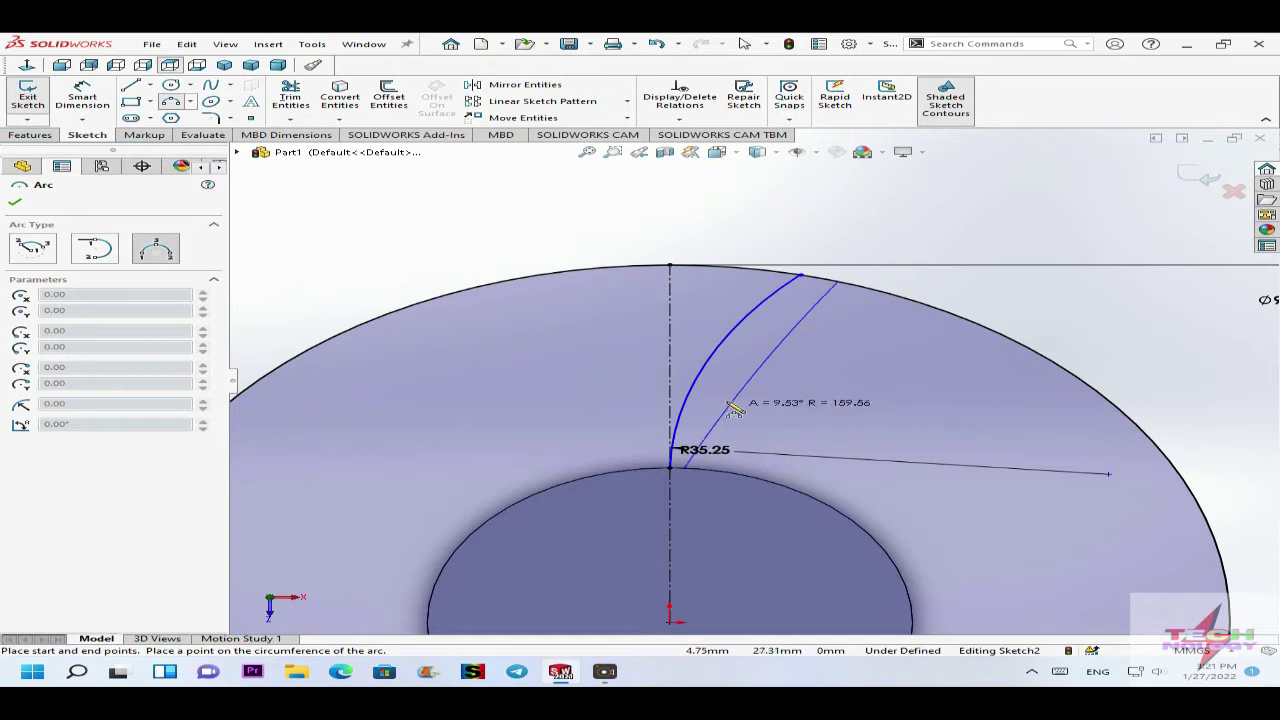
{"action": "left_click", "coordinate": [733, 379]}
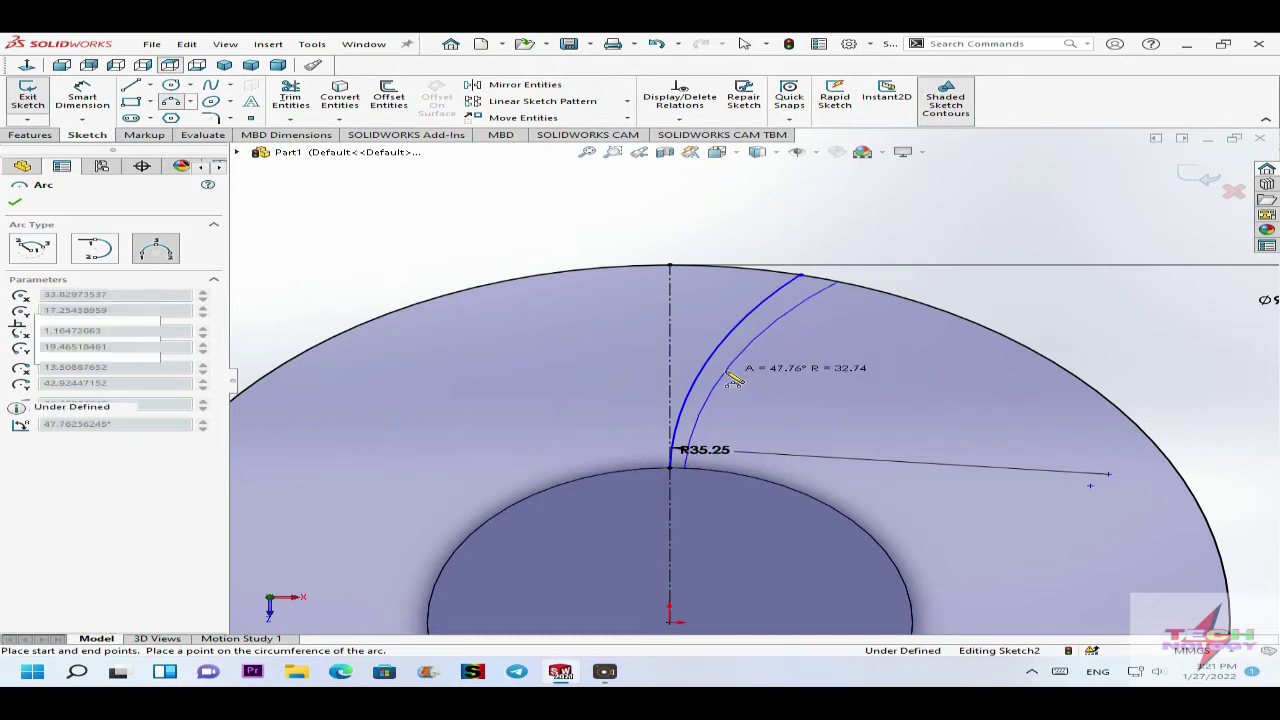
Dimension the second arc's radius and set it to 35.25 mm.
{"action": "left_click", "coordinate": [80, 90]}
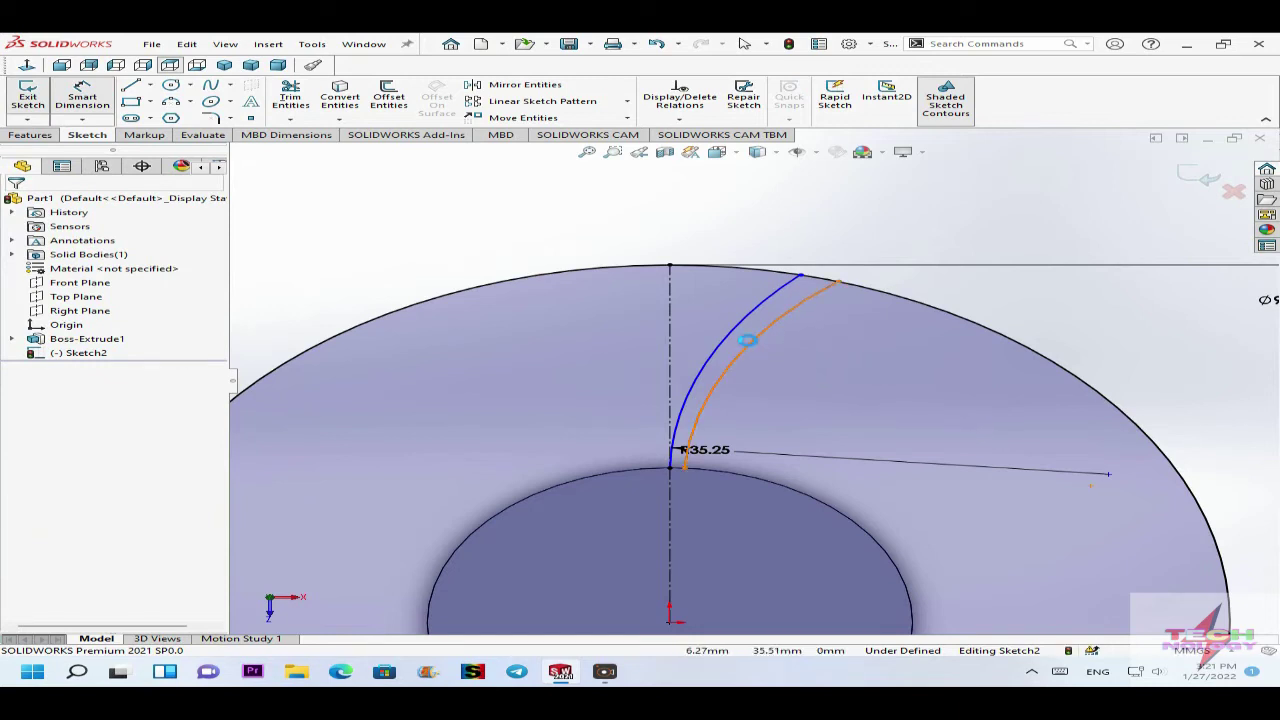
{"action": "left_click", "coordinate": [755, 347]}
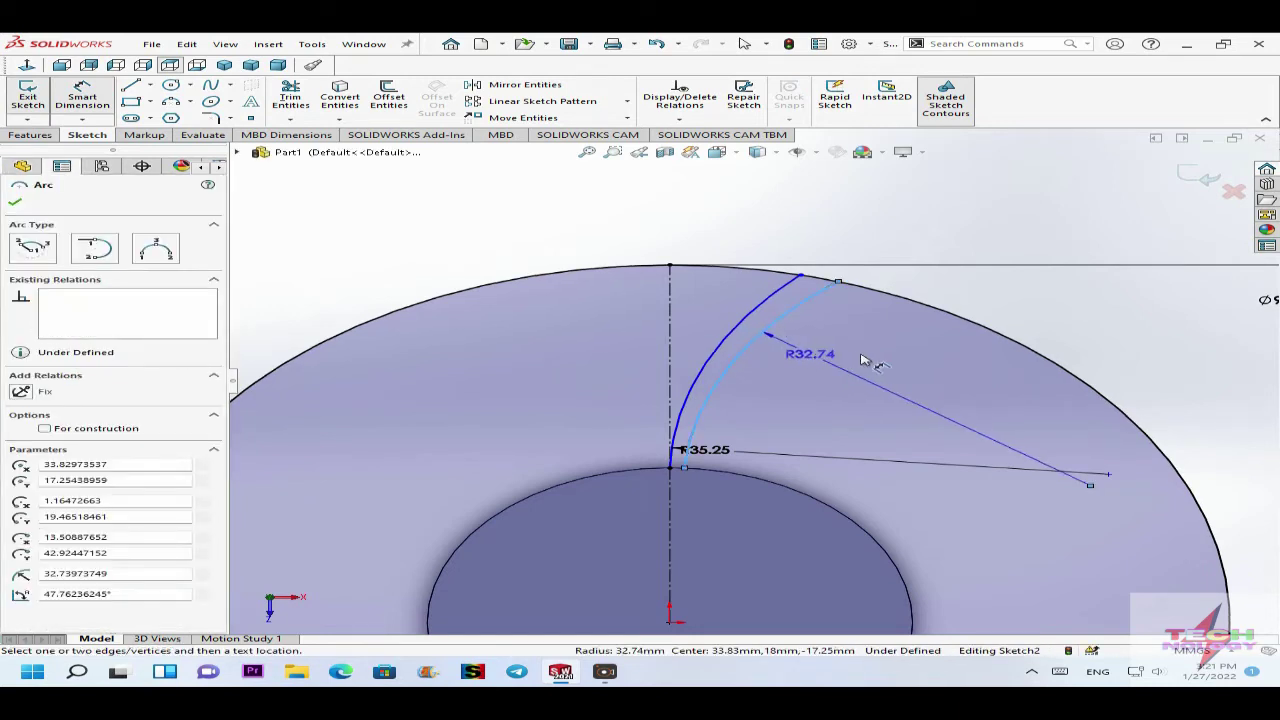
{"action": "left_click", "coordinate": [868, 362]}
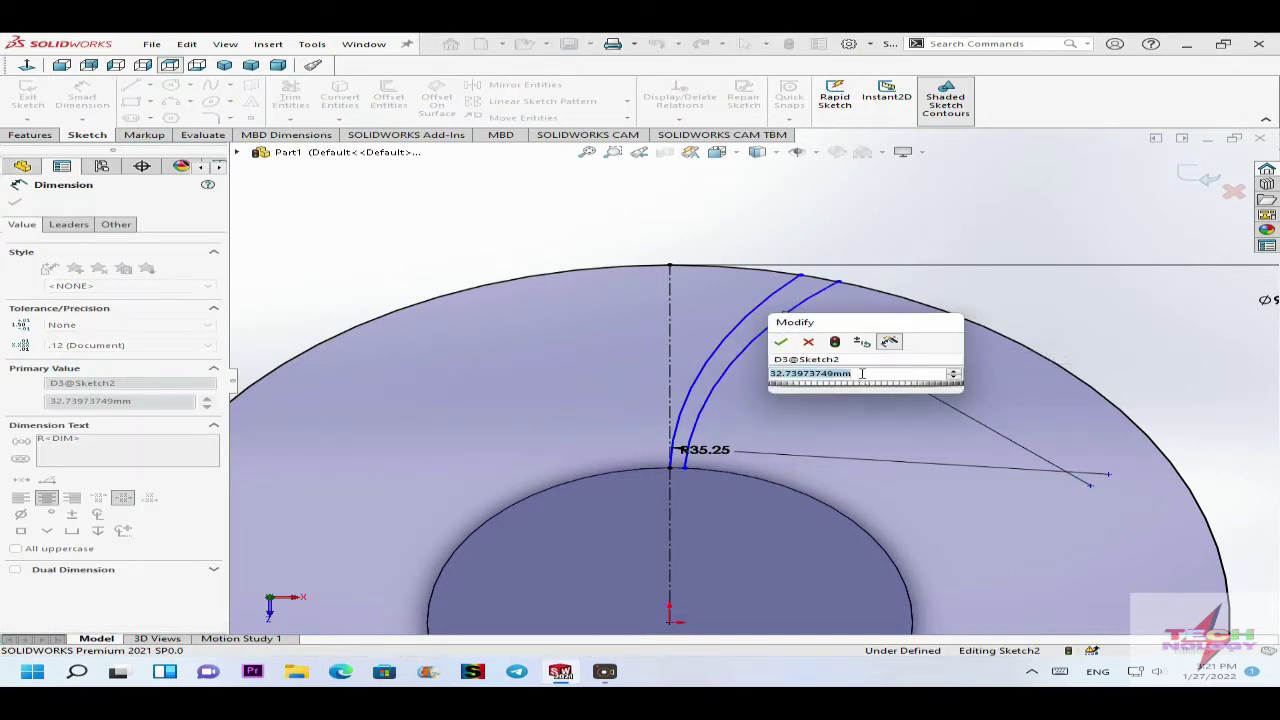
{"action": "type", "text": "35.25"}
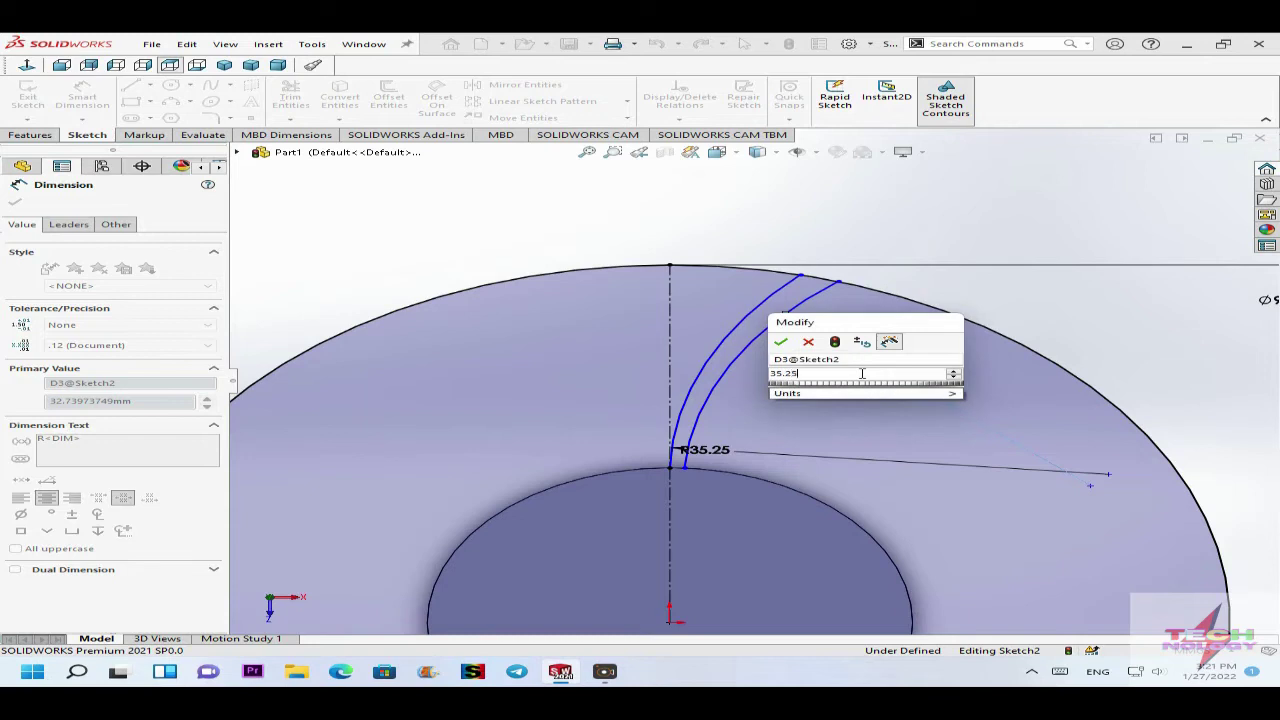
{"action": "key", "text": "Return"}
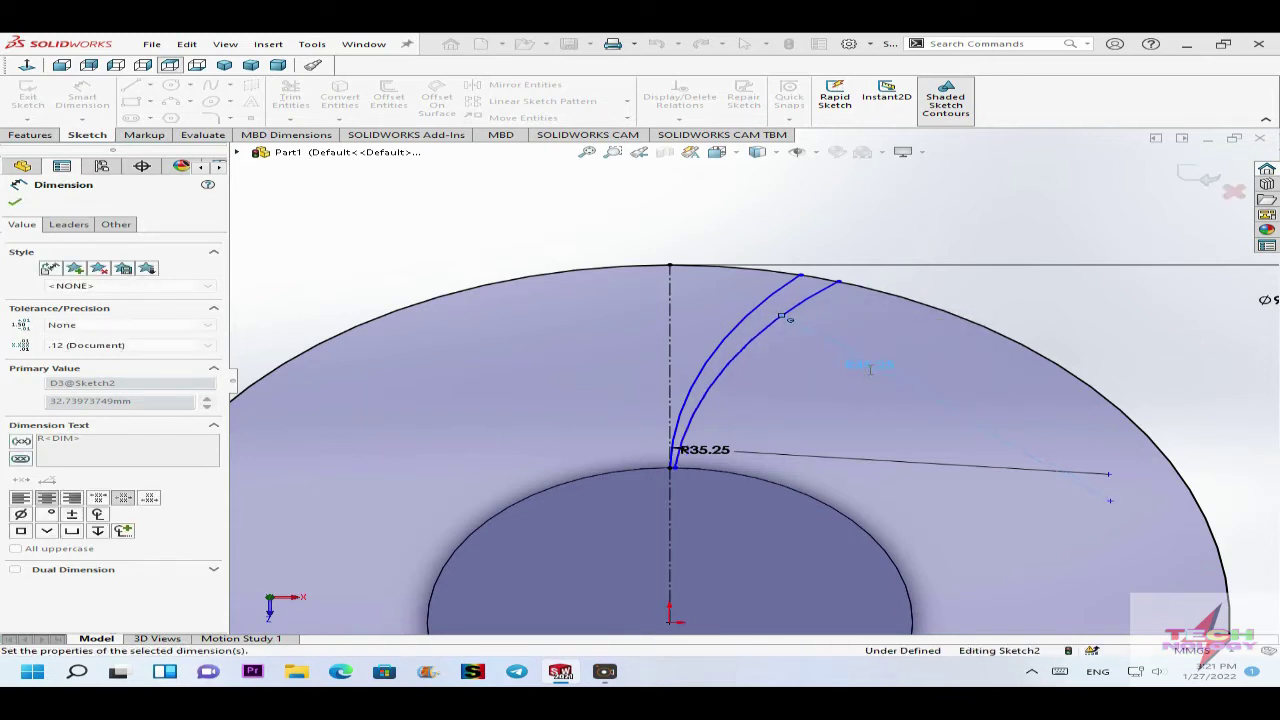
Dimension the distance between the two arcs' inner endpoints on the hub edge and set it to 1 mm.
{"action": "scroll", "coordinate": [800, 427], "scroll_direction": "down", "scroll_amount": 2}
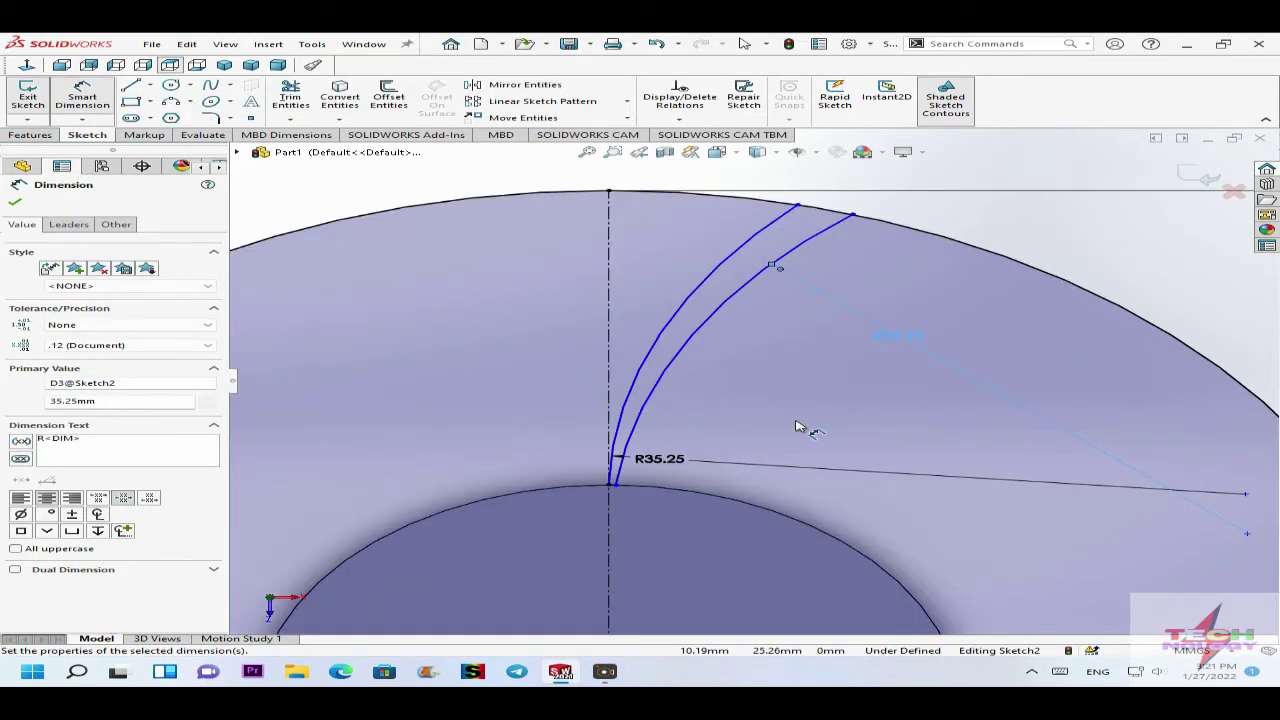
{"action": "scroll", "coordinate": [737, 347], "scroll_direction": "up", "scroll_amount": 2}
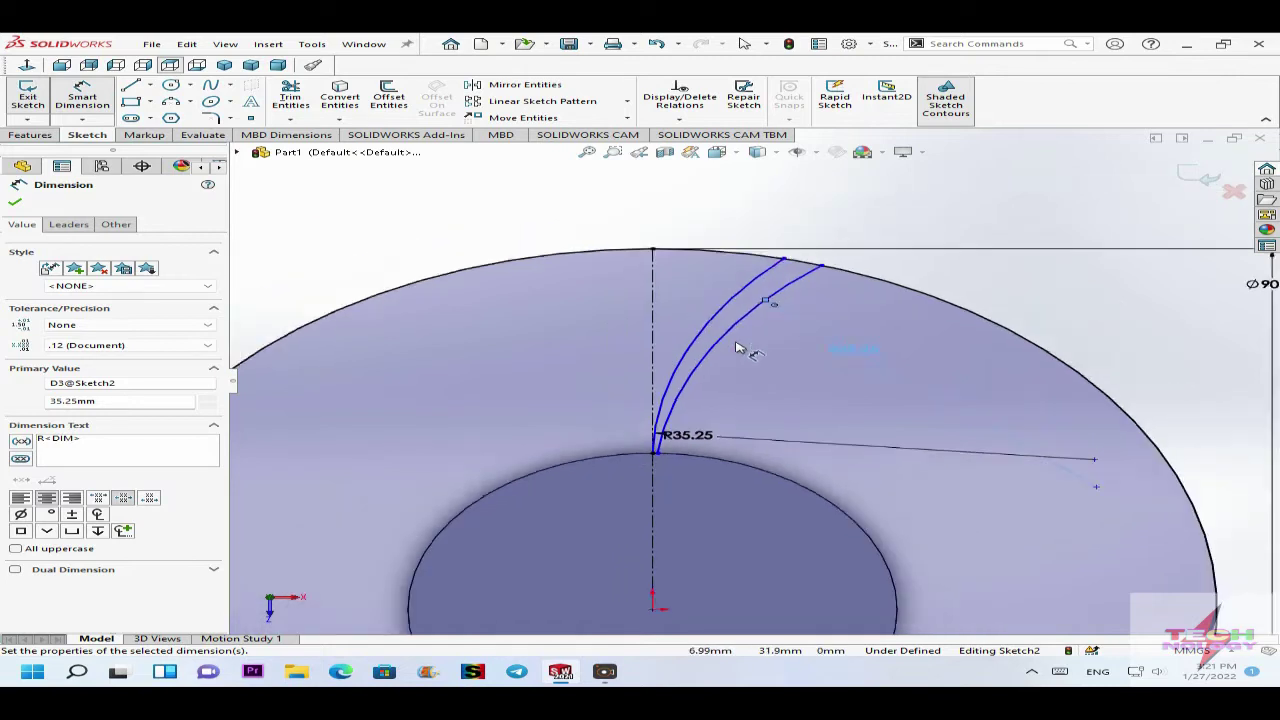
{"action": "scroll", "coordinate": [754, 345], "scroll_direction": "down", "scroll_amount": 1}
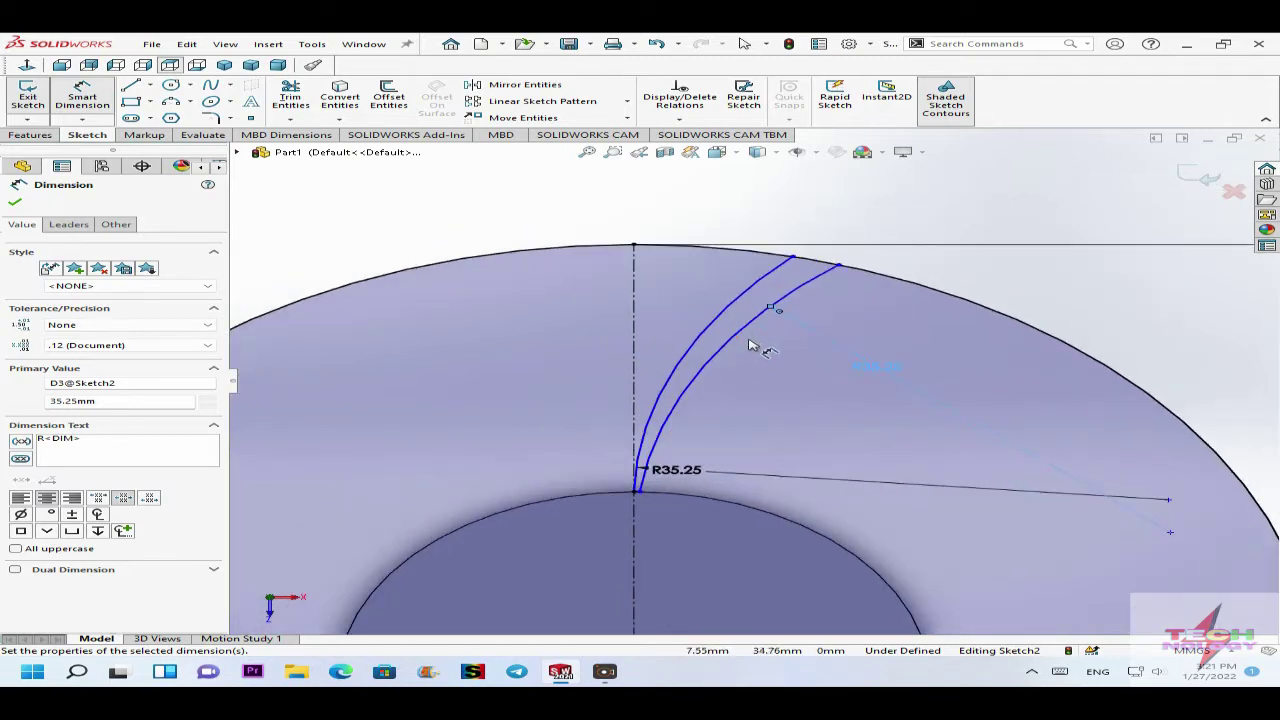
{"action": "scroll", "coordinate": [754, 345], "scroll_direction": "down", "scroll_amount": 1}
{"action": "scroll", "coordinate": [751, 354], "scroll_direction": "up", "scroll_amount": 1}
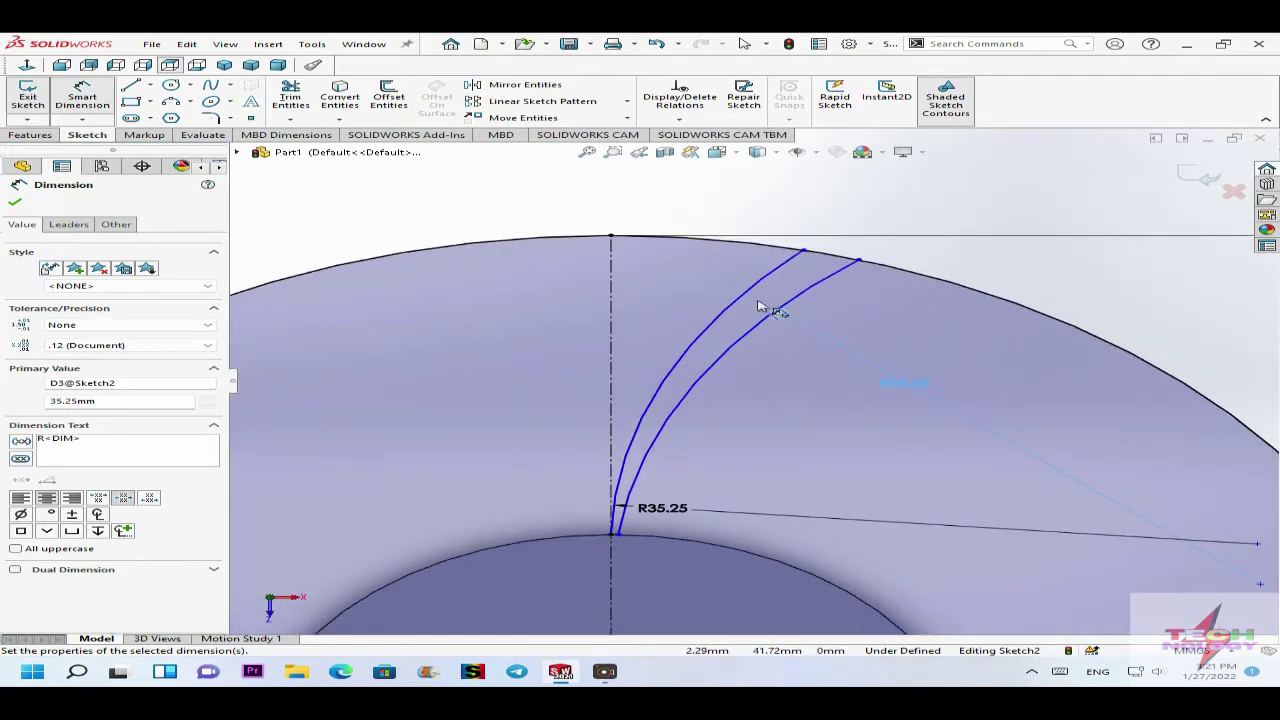
{"action": "scroll", "coordinate": [762, 305], "scroll_direction": "down", "scroll_amount": 2}
{"action": "scroll", "coordinate": [740, 378], "scroll_direction": "up", "scroll_amount": 5}
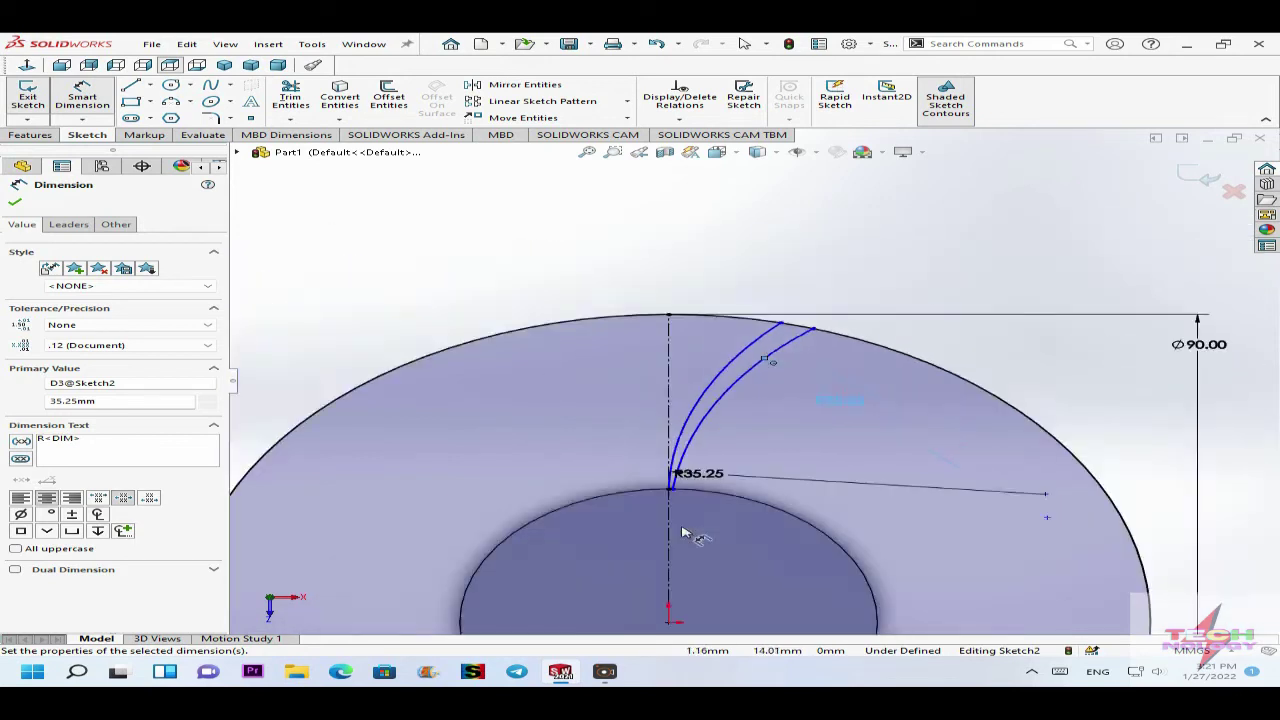
{"action": "scroll", "coordinate": [683, 533], "scroll_direction": "down", "scroll_amount": 3}
{"action": "scroll", "coordinate": [686, 390], "scroll_direction": "down", "scroll_amount": 1}
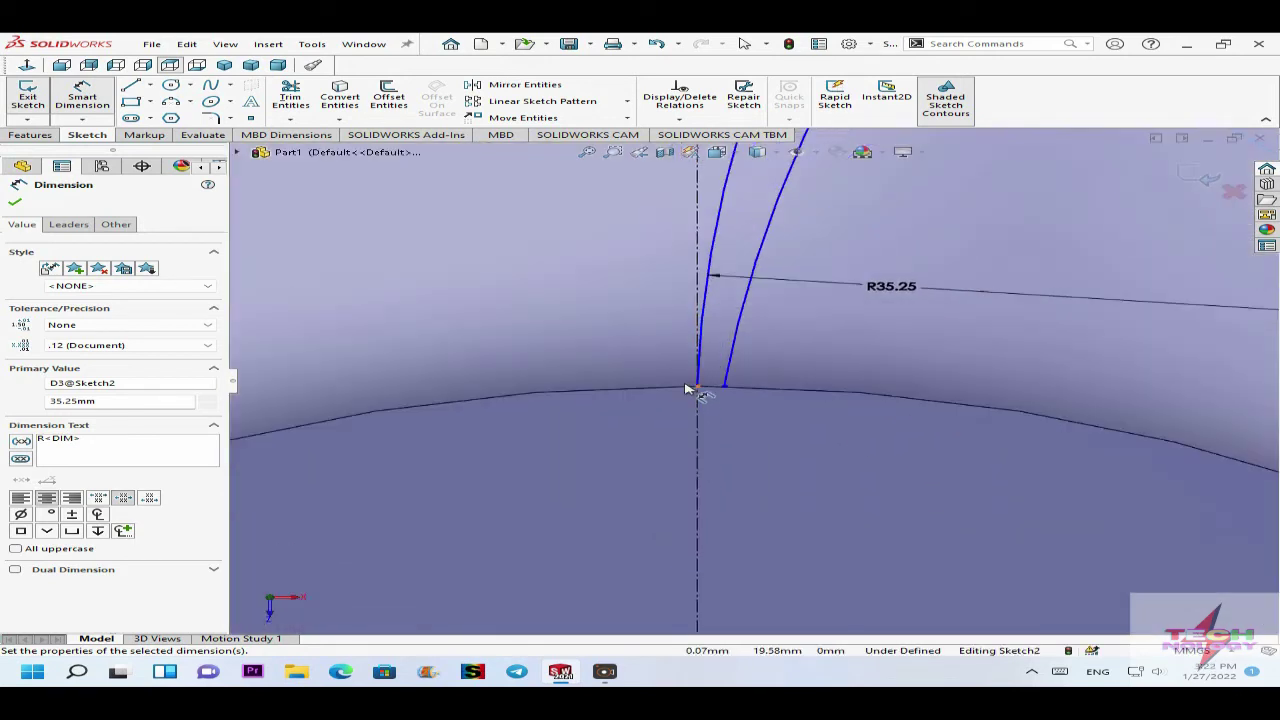
{"action": "left_click", "coordinate": [699, 389]}
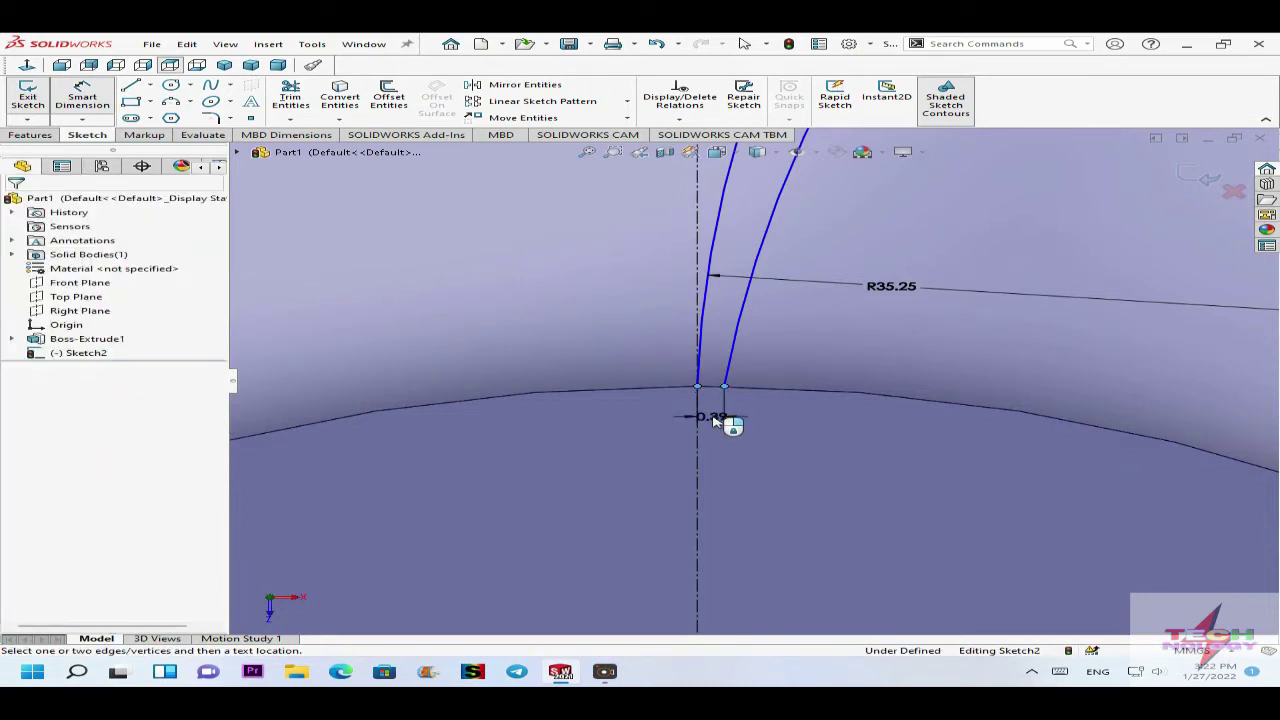
{"action": "left_click", "coordinate": [714, 421]}
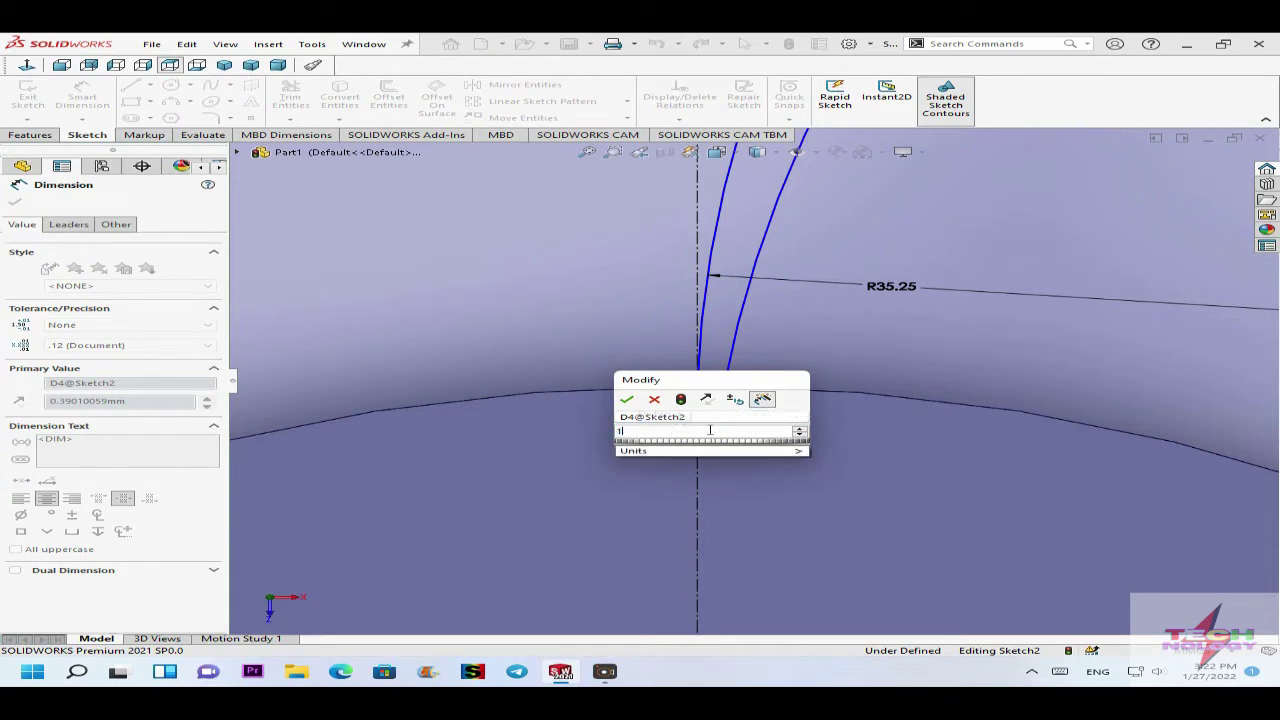
{"action": "type", "text": "1"}
{"action": "key", "text": "Return"}
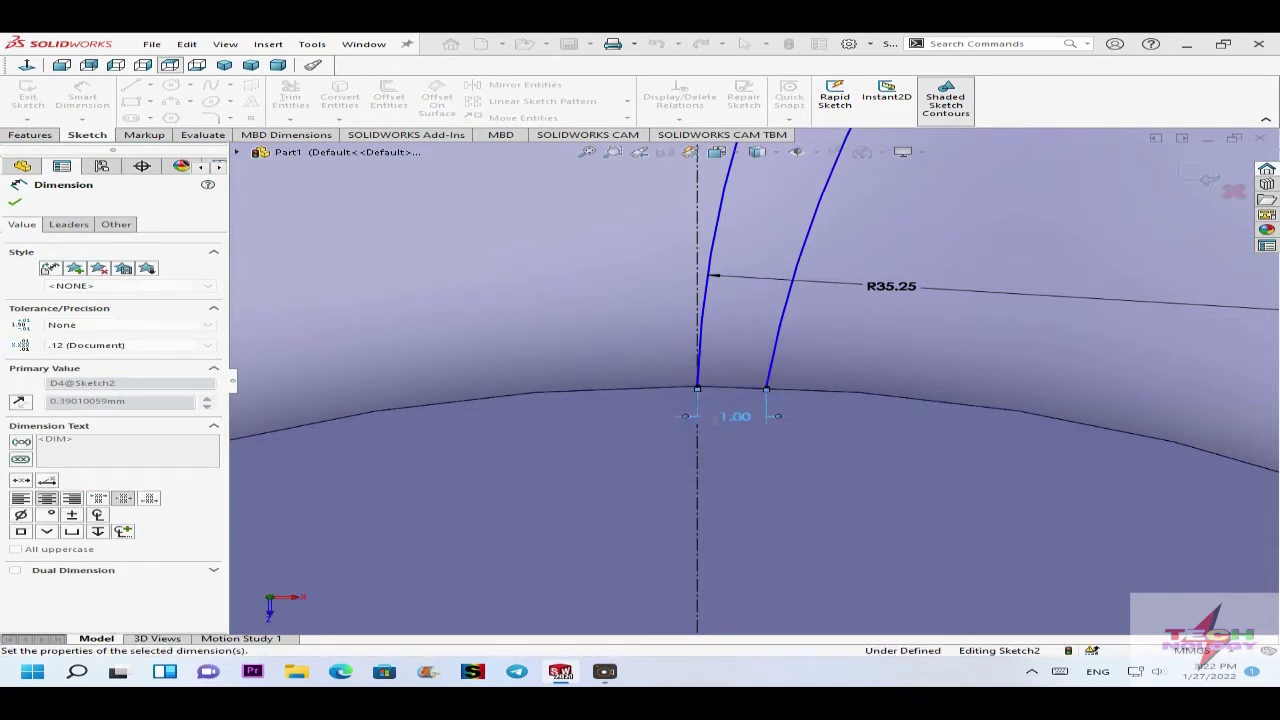
Dimension the distance between the two arcs' outer endpoints on the 90 mm circle and set it to 3 mm.
{"action": "scroll", "coordinate": [750, 430], "scroll_direction": "up", "scroll_amount": 5}
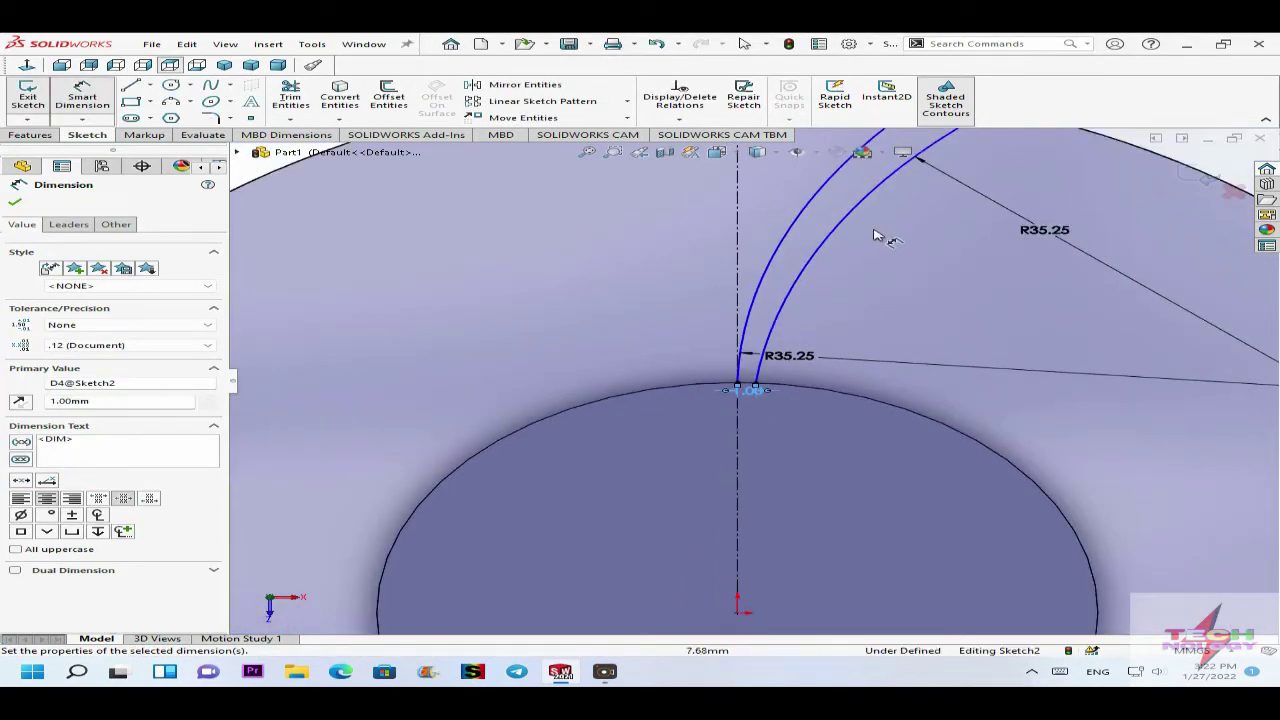
{"action": "scroll", "coordinate": [877, 258], "scroll_direction": "up", "scroll_amount": 3}
{"action": "scroll", "coordinate": [895, 298], "scroll_direction": "down", "scroll_amount": 5}
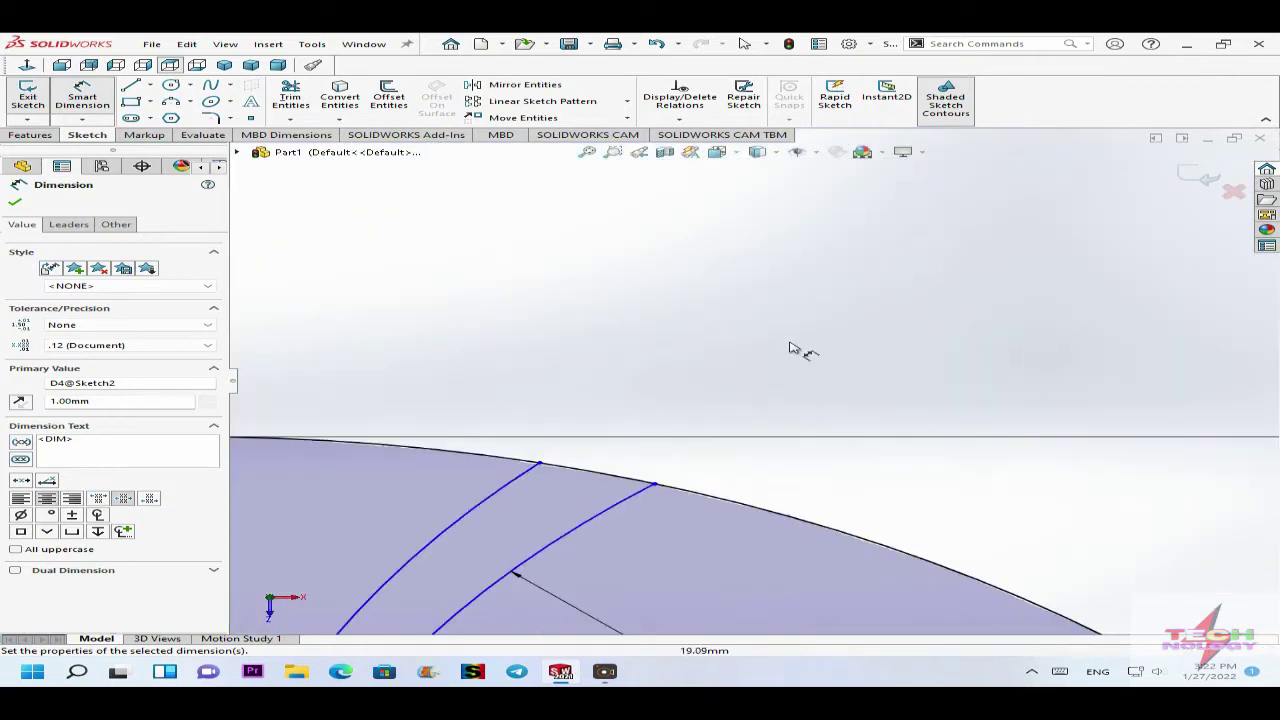
{"action": "scroll", "coordinate": [520, 490], "scroll_direction": "down", "scroll_amount": 1}
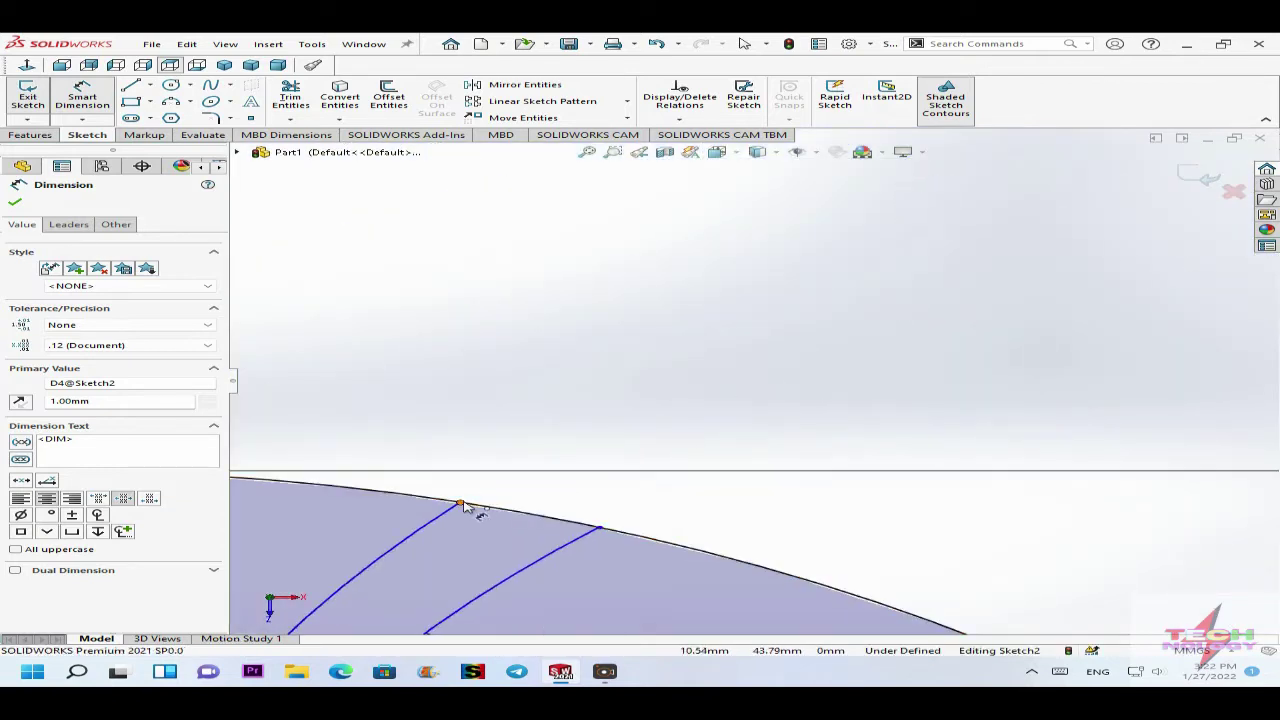
{"action": "left_click", "coordinate": [599, 529]}
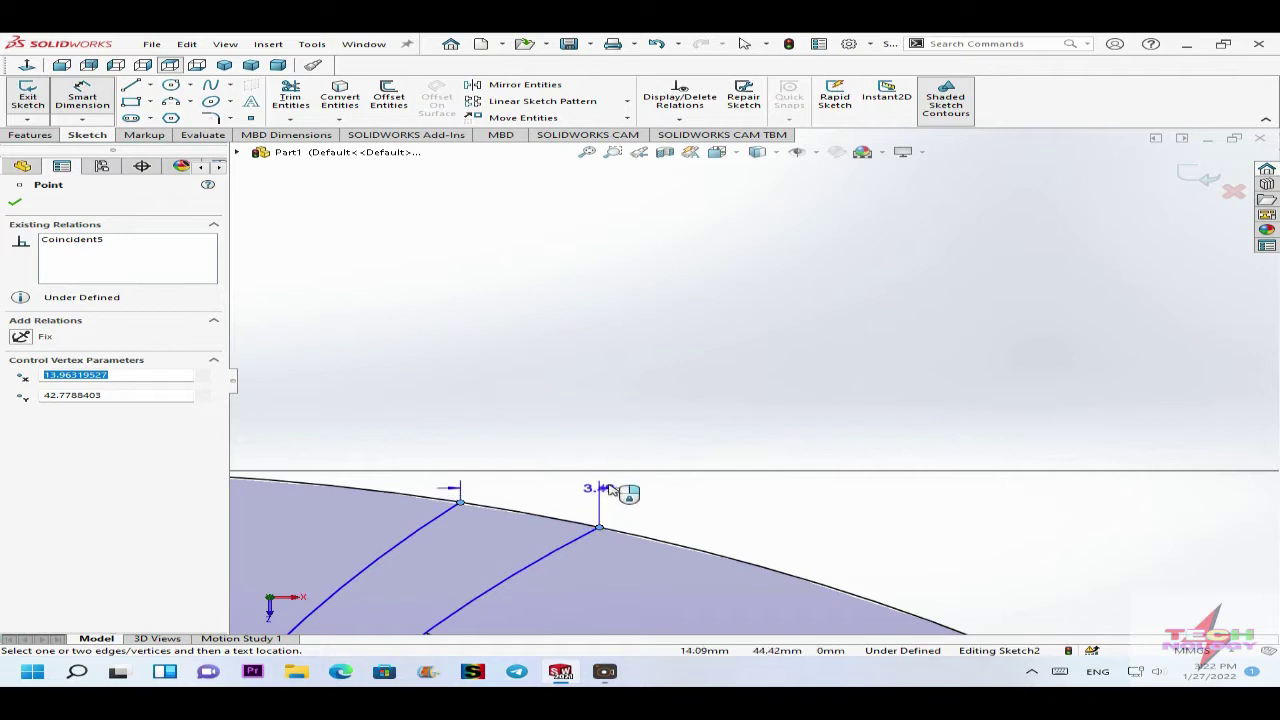
{"action": "left_click", "coordinate": [615, 484]}
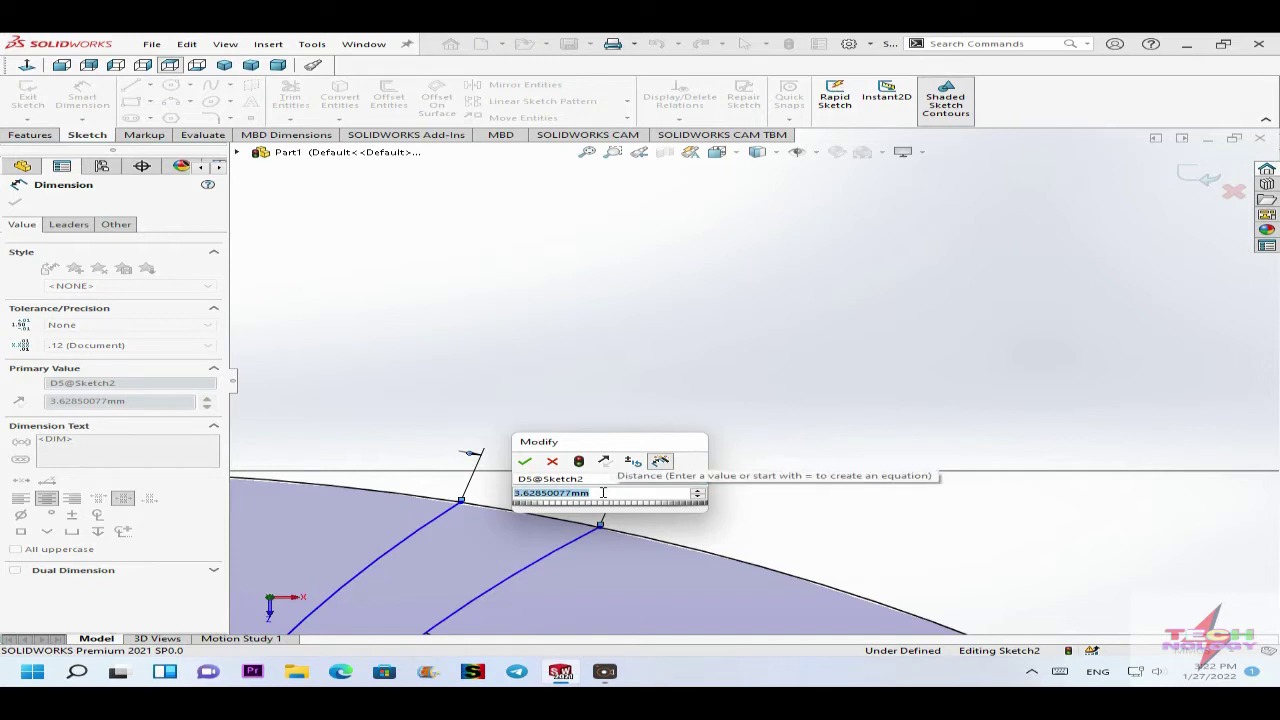
{"action": "type", "text": "3"}
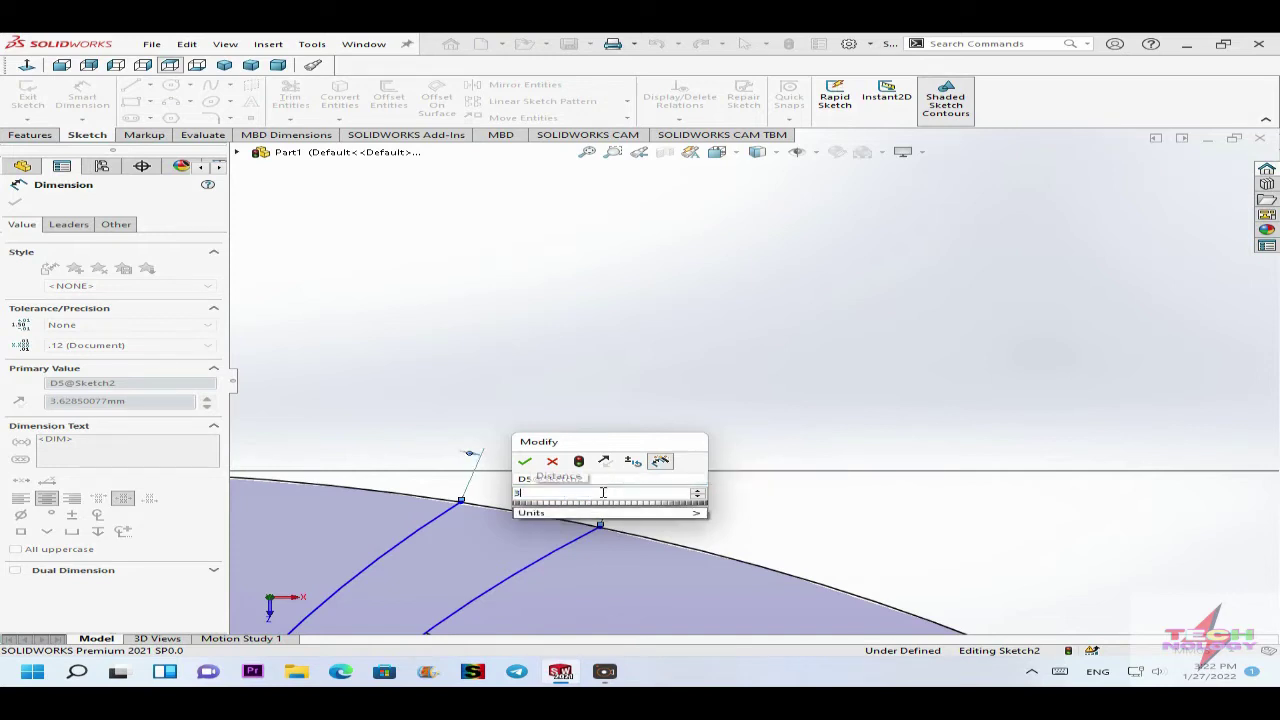
{"action": "type", "text": ".5"}
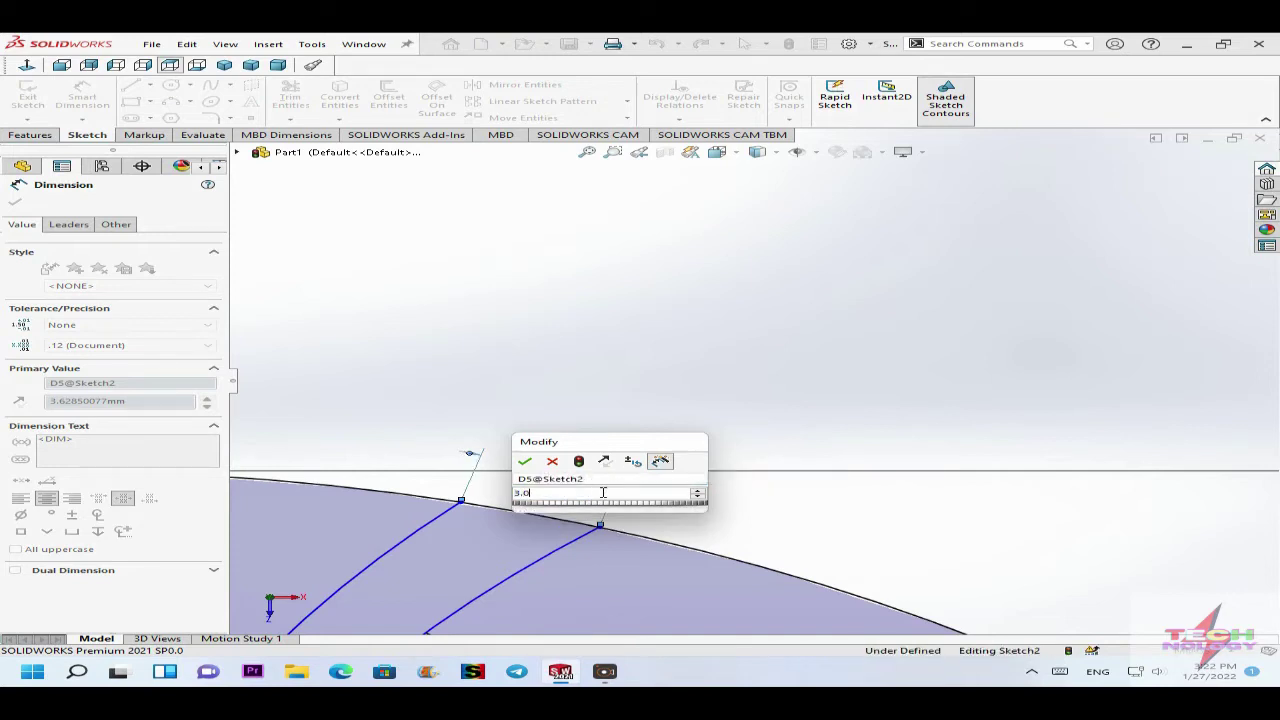
{"action": "key", "text": "Return"}
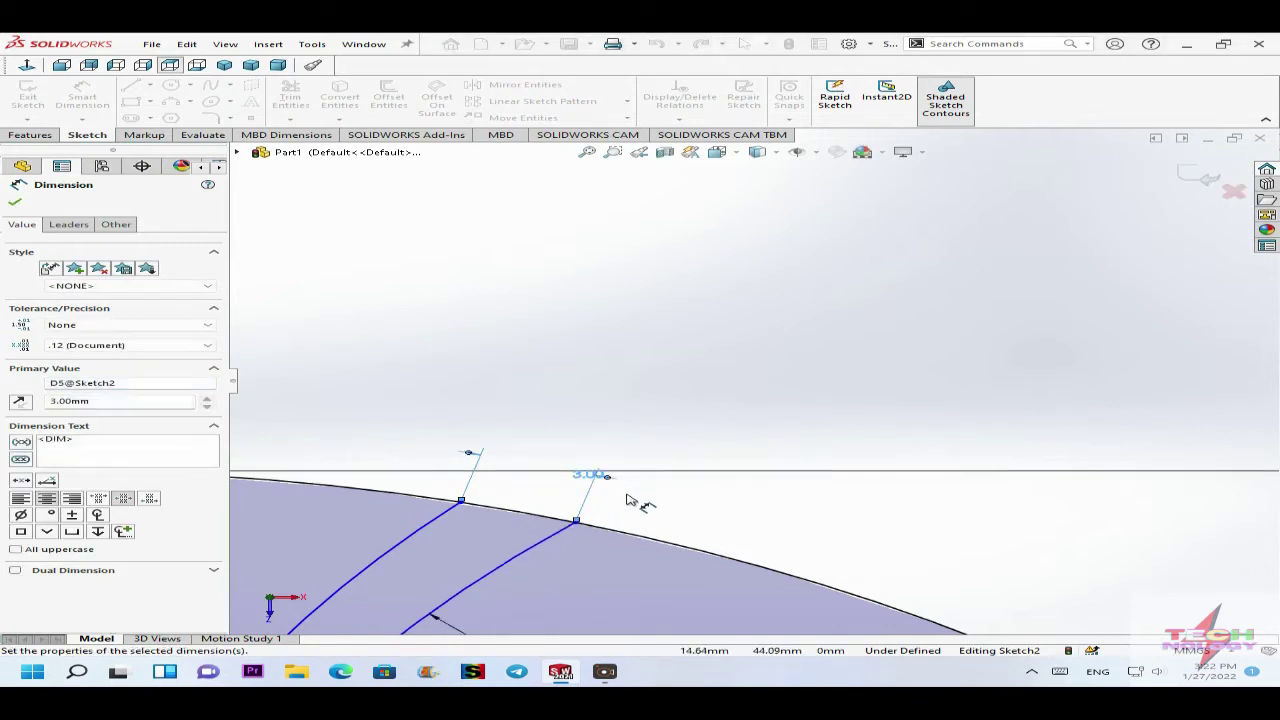
Examine the dimensioned fin profile between the hub edge and the 90 mm circle.
{"action": "scroll", "coordinate": [615, 495], "scroll_direction": "up", "scroll_amount": 5}
{"action": "scroll", "coordinate": [697, 461], "scroll_direction": "down", "scroll_amount": 3}
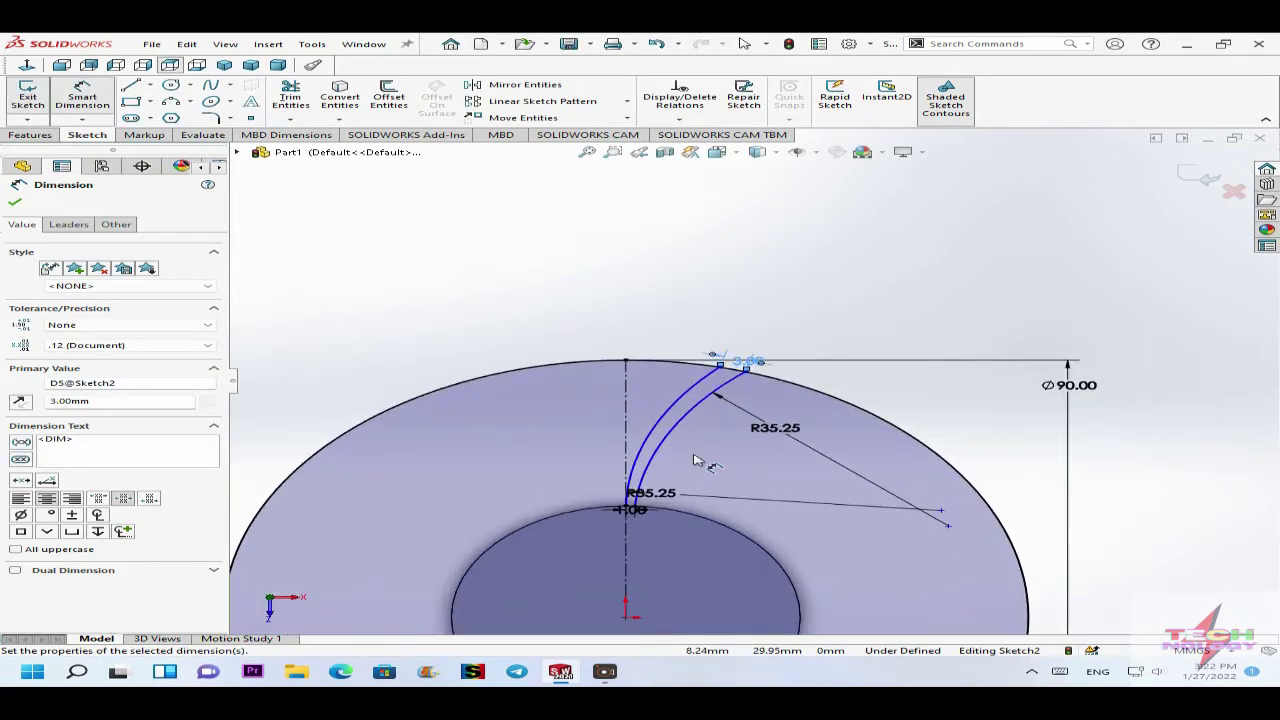
{"action": "scroll", "coordinate": [697, 461], "scroll_direction": "down", "scroll_amount": 3}
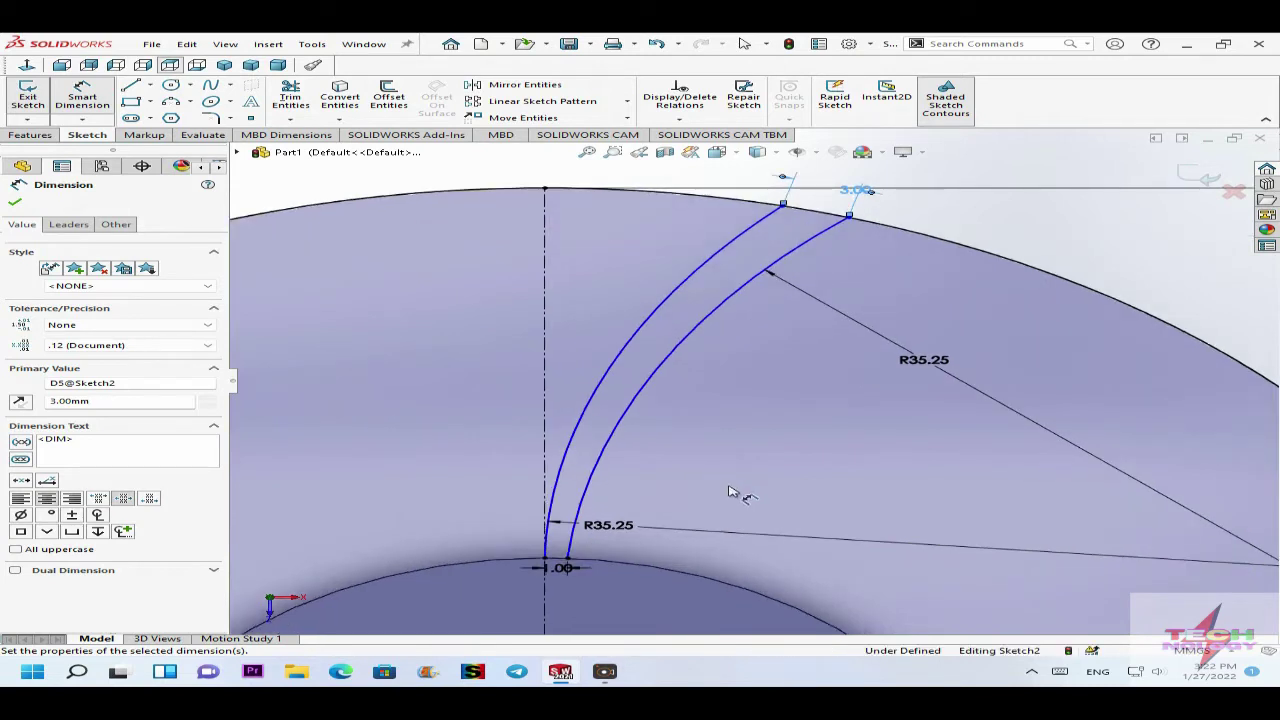
{"action": "scroll", "coordinate": [757, 471], "scroll_direction": "up", "scroll_amount": 3}
{"action": "scroll", "coordinate": [752, 447], "scroll_direction": "down", "scroll_amount": 2}
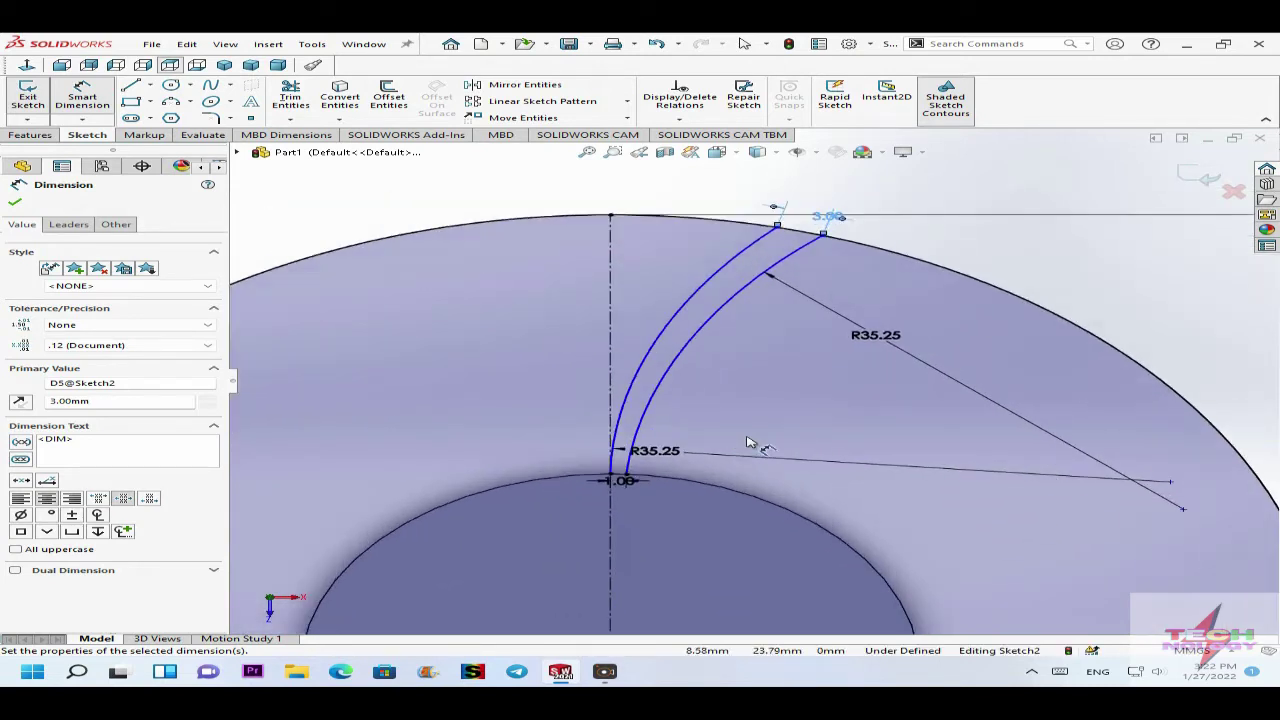
{"action": "scroll", "coordinate": [751, 443], "scroll_direction": "up", "scroll_amount": 2}
{"action": "scroll", "coordinate": [745, 466], "scroll_direction": "down", "scroll_amount": 2}
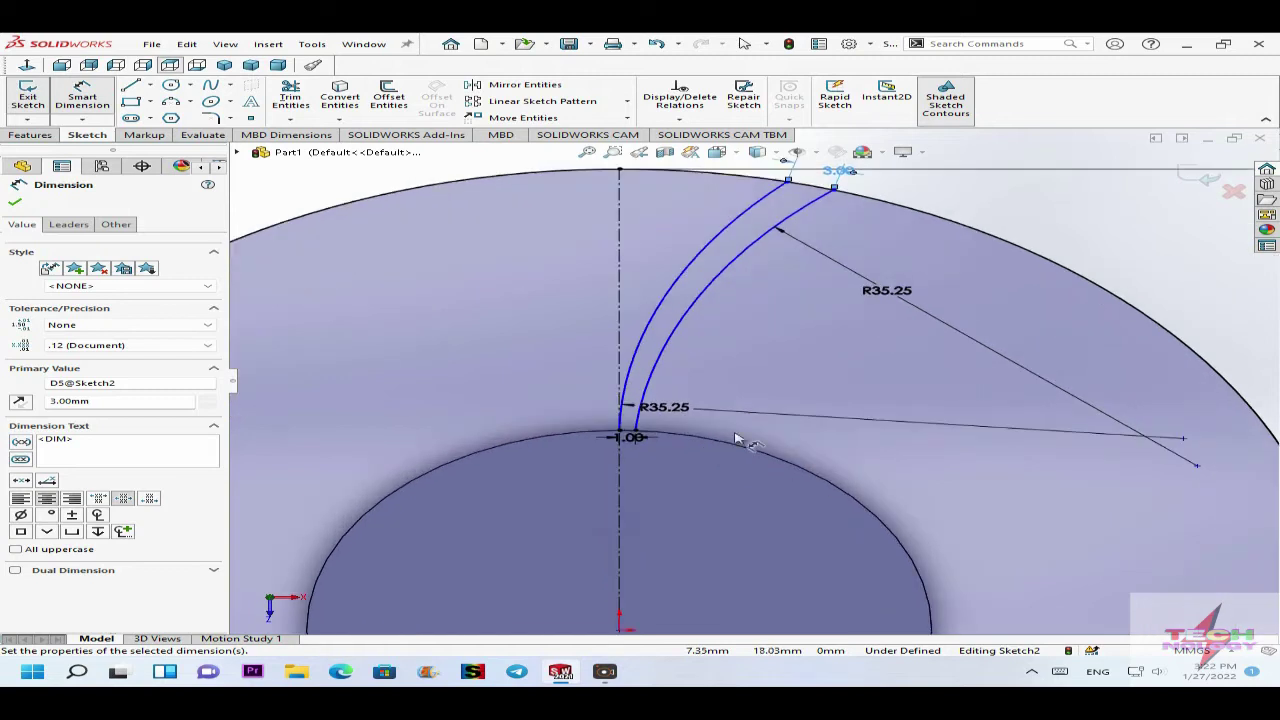
{"action": "scroll", "coordinate": [856, 293], "scroll_direction": "up", "scroll_amount": 1}
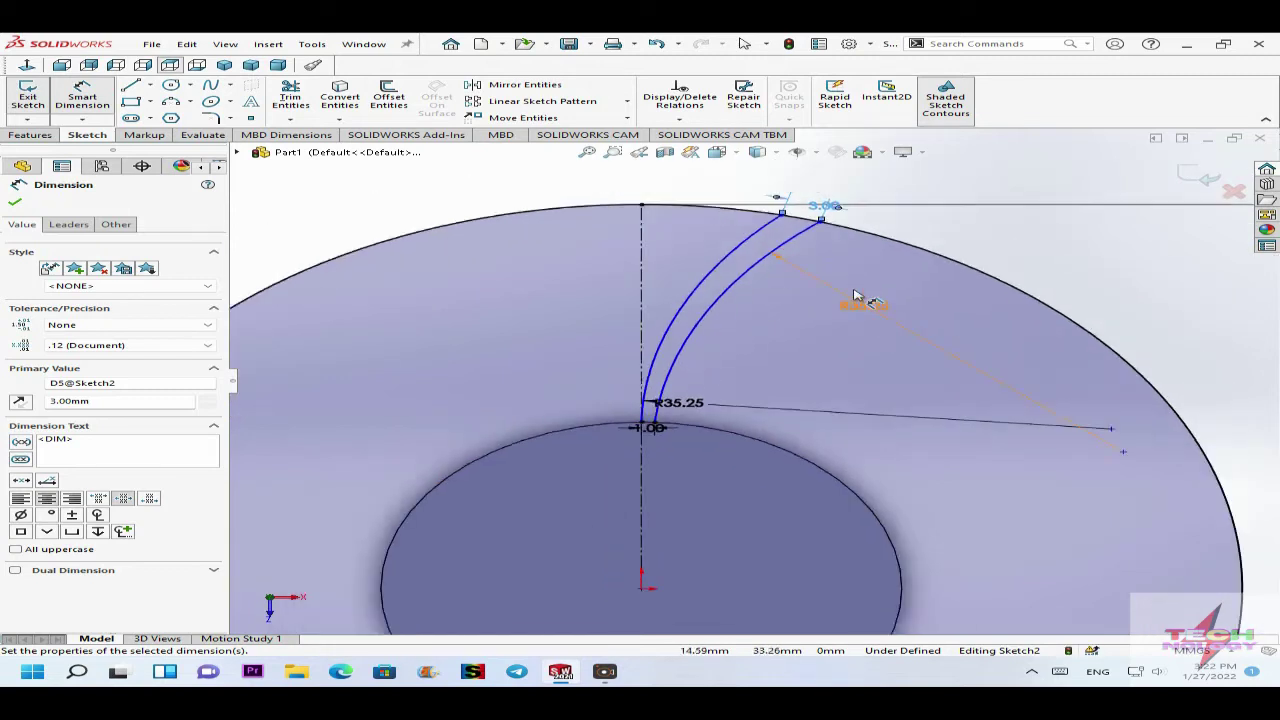
{"action": "scroll", "coordinate": [866, 290], "scroll_direction": "up", "scroll_amount": 1}
{"action": "scroll", "coordinate": [783, 330], "scroll_direction": "down", "scroll_amount": 2}
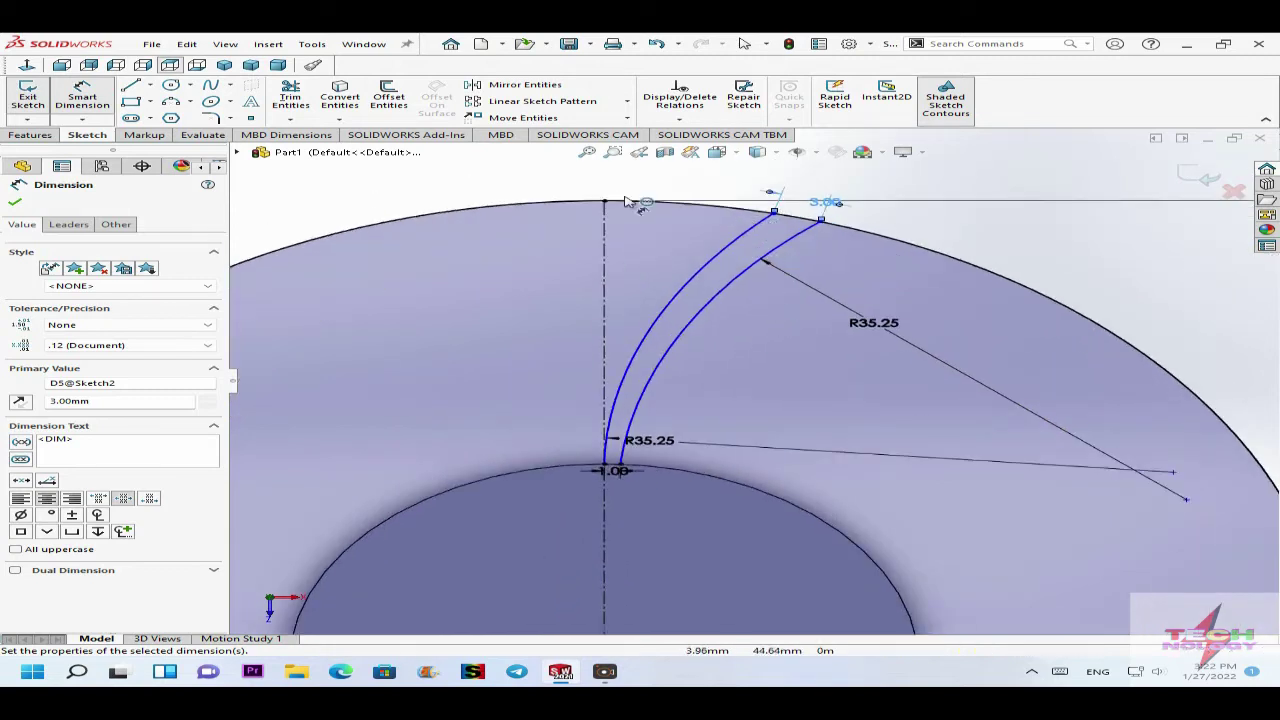
Trim away the 90 mm circle outside the fin, keeping only the short segment between the two arcs' outer endpoints.
{"action": "left_click", "coordinate": [289, 96]}
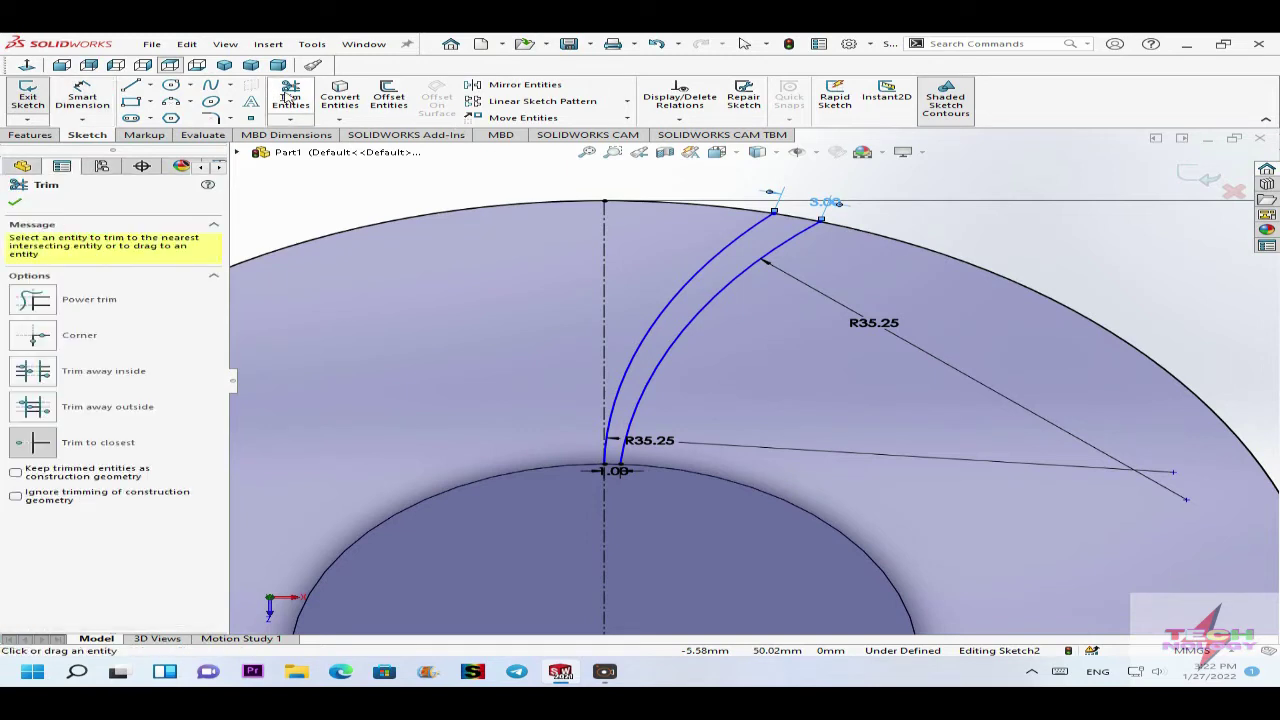
{"action": "scroll", "coordinate": [610, 520], "scroll_direction": "down", "scroll_amount": 1}
{"action": "scroll", "coordinate": [610, 520], "scroll_direction": "down", "scroll_amount": 3}
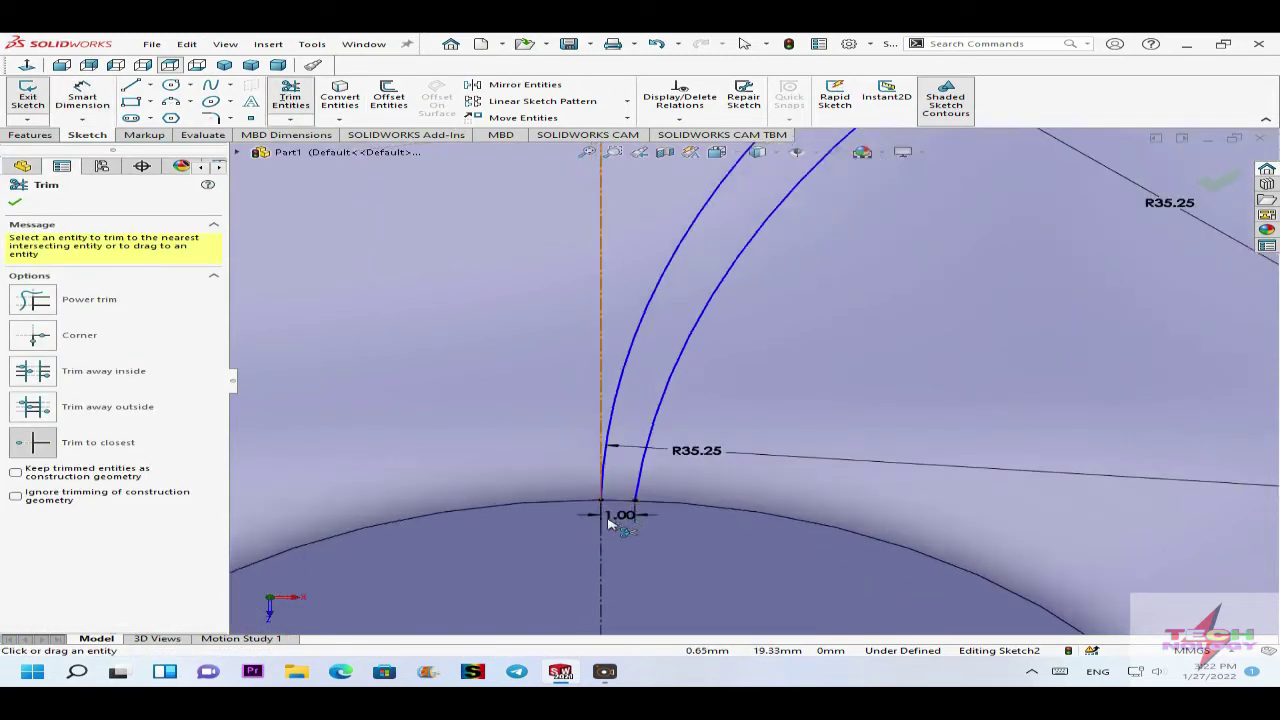
{"action": "scroll", "coordinate": [697, 468], "scroll_direction": "up", "scroll_amount": 2}
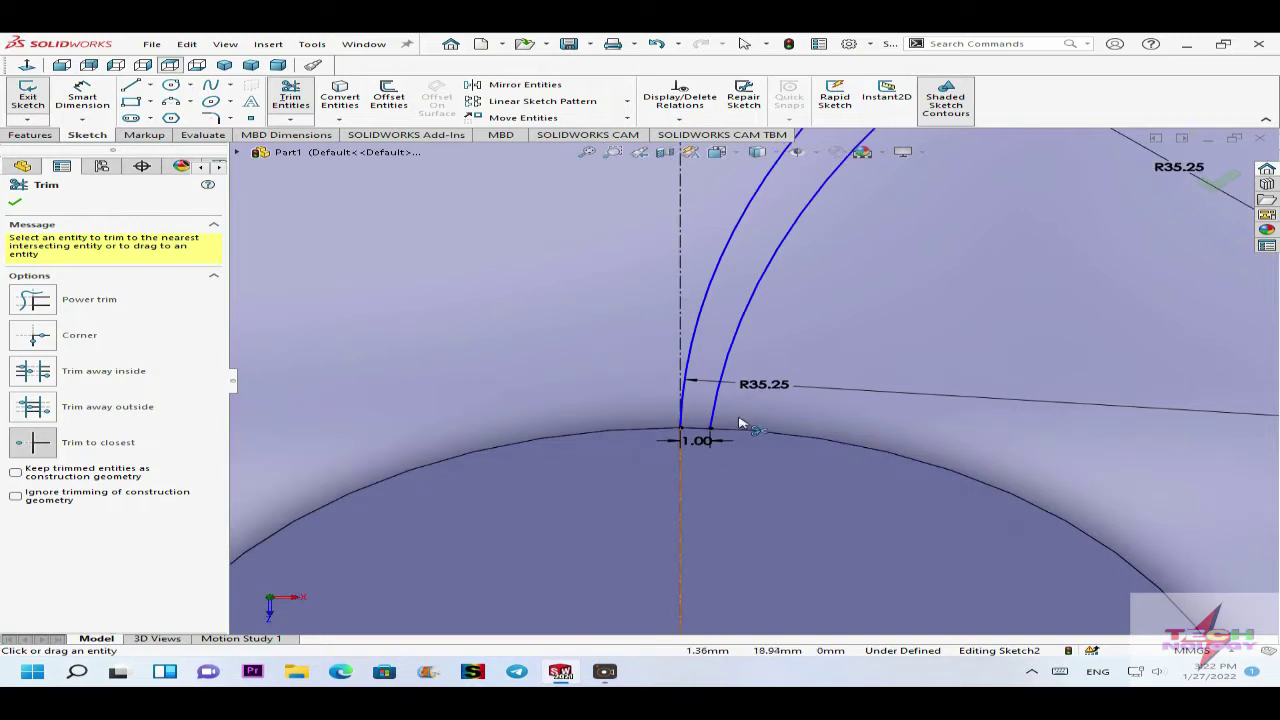
{"action": "scroll", "coordinate": [870, 305], "scroll_direction": "up", "scroll_amount": 3}
{"action": "scroll", "coordinate": [812, 310], "scroll_direction": "down", "scroll_amount": 2}
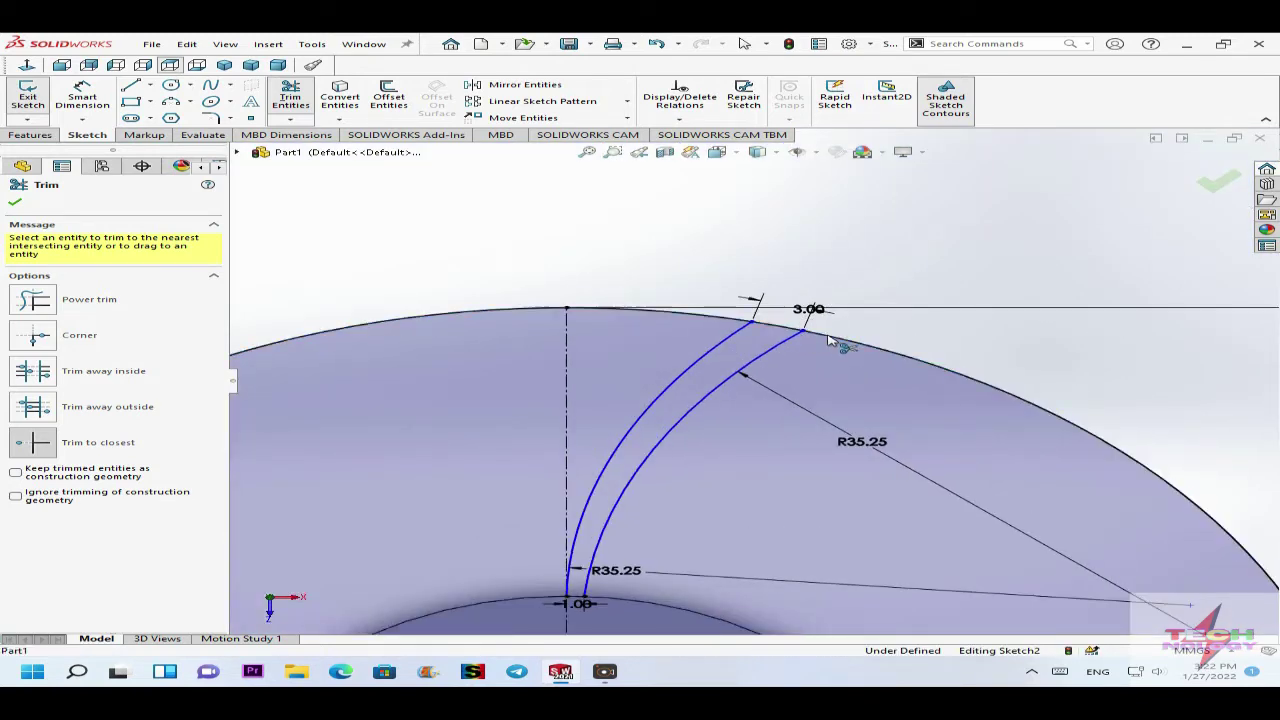
{"action": "left_click", "coordinate": [825, 342]}
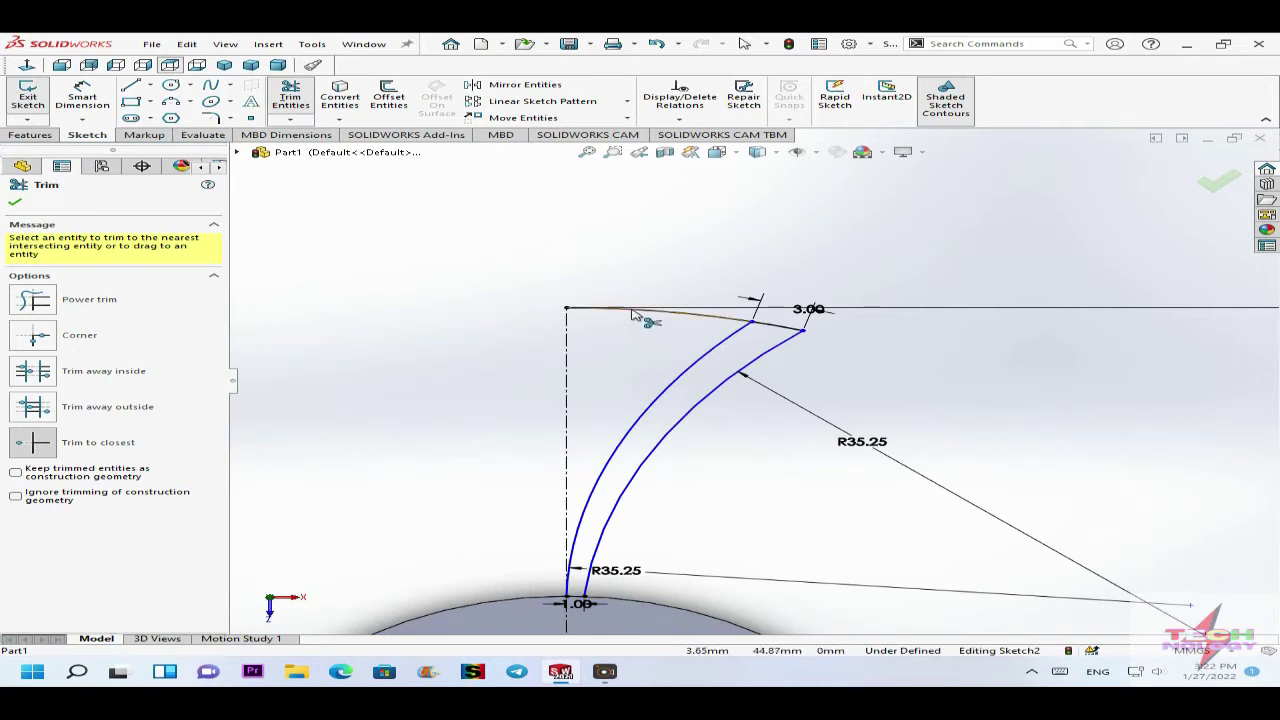
{"action": "scroll", "coordinate": [690, 340], "scroll_direction": "up", "scroll_amount": 2}
{"action": "scroll", "coordinate": [606, 497], "scroll_direction": "up", "scroll_amount": 2}
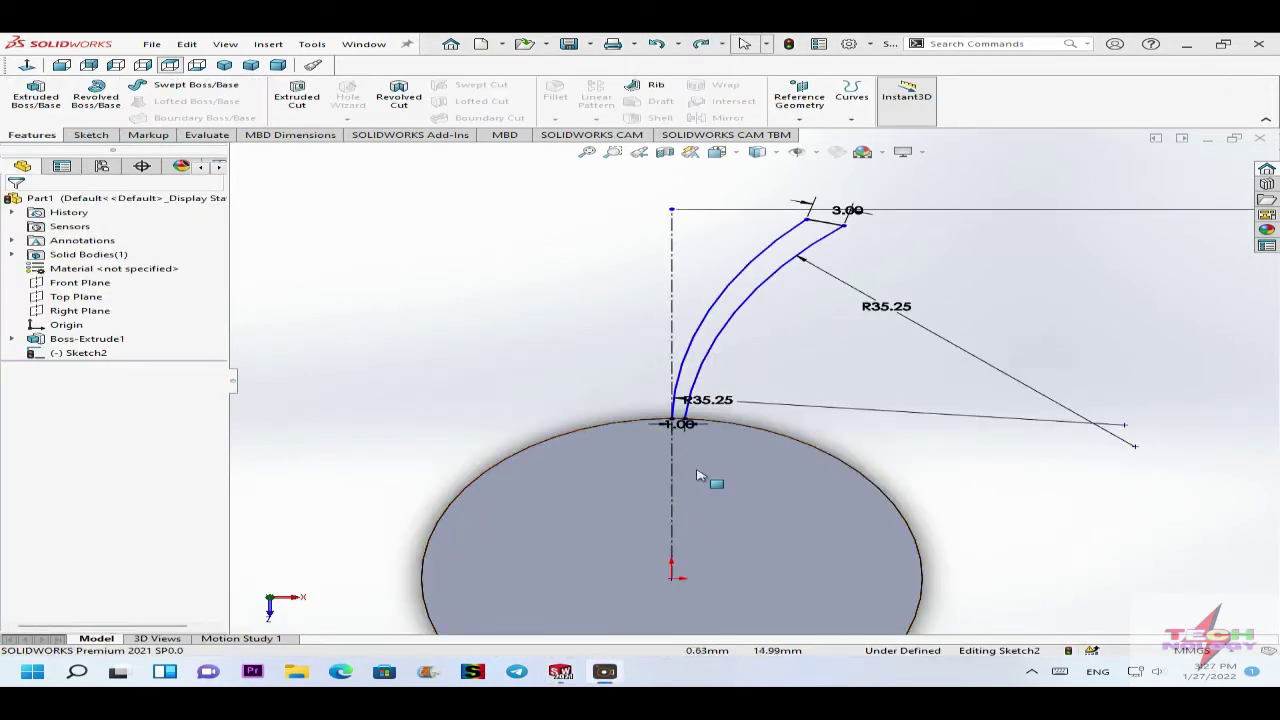
Close the fin profile with a three-point arc of 19.5 mm radius along the hub edge between the side arcs' inner endpoints.
{"action": "scroll", "coordinate": [700, 478], "scroll_direction": "down", "scroll_amount": 3}
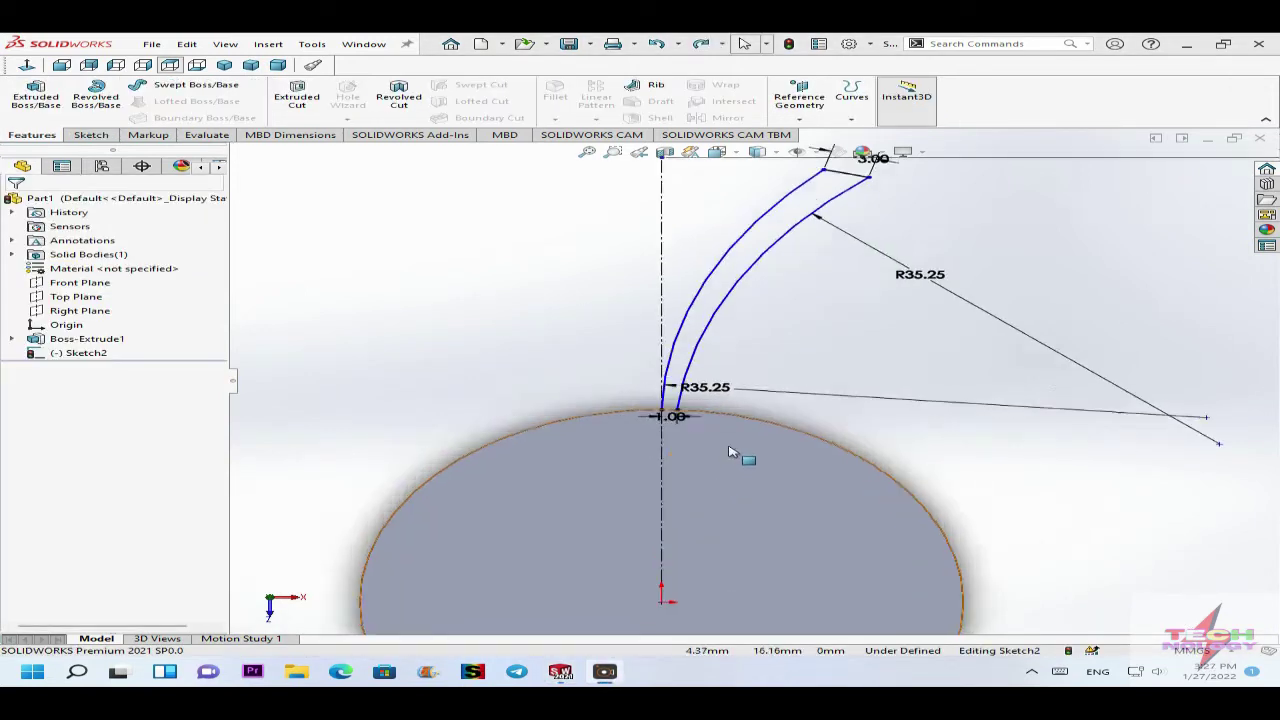
{"action": "scroll", "coordinate": [737, 451], "scroll_direction": "up", "scroll_amount": 4}
{"action": "scroll", "coordinate": [737, 482], "scroll_direction": "down", "scroll_amount": 5}
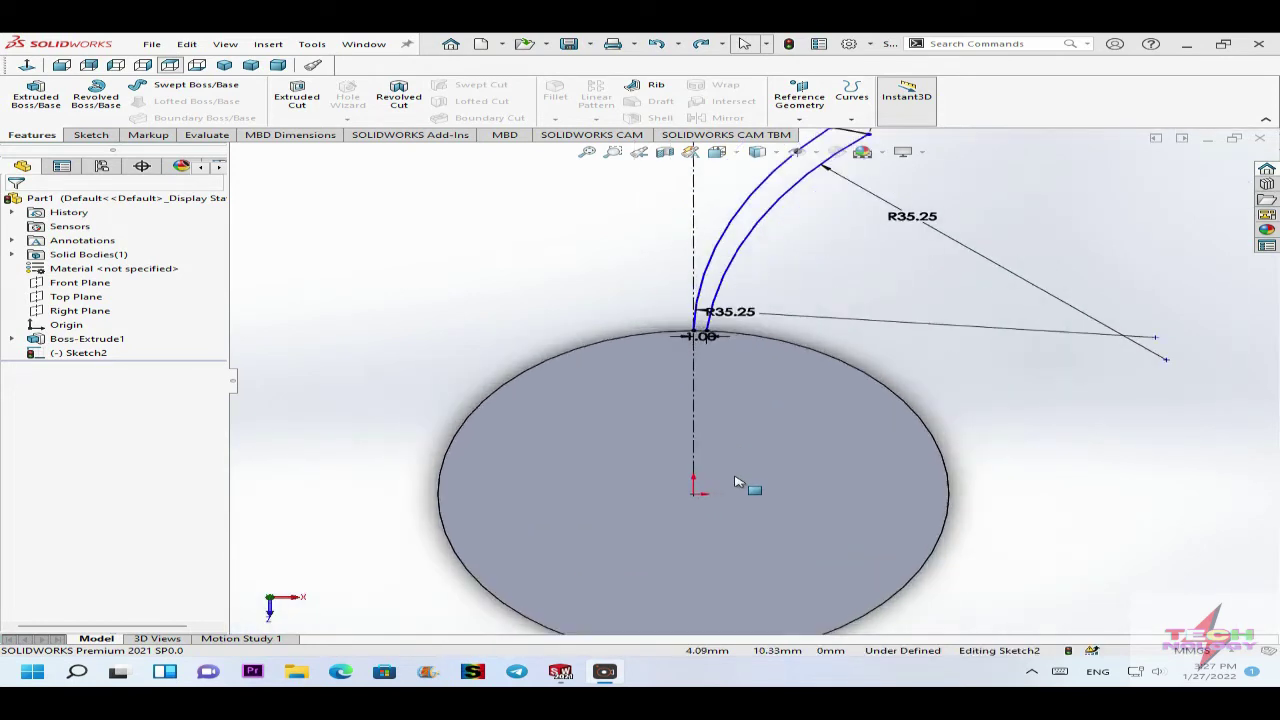
{"action": "scroll", "coordinate": [728, 342], "scroll_direction": "down", "scroll_amount": 3}
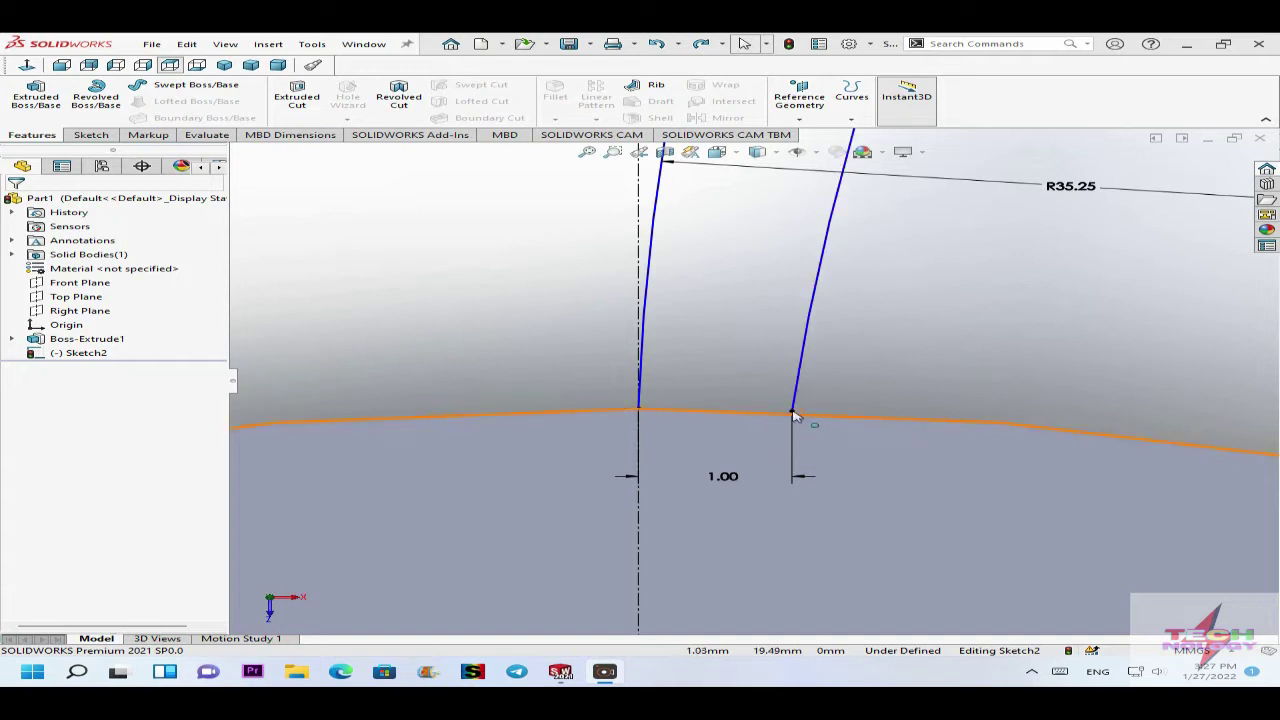
{"action": "scroll", "coordinate": [760, 430], "scroll_direction": "up", "scroll_amount": 5}
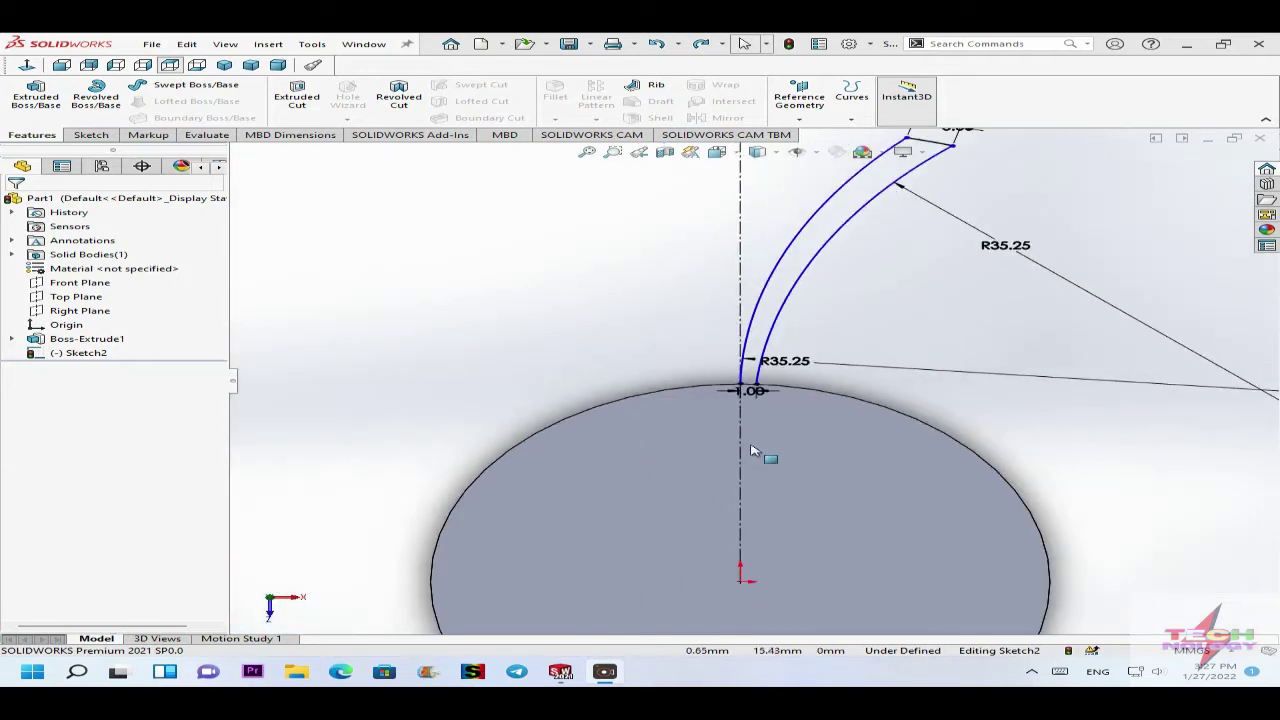
{"action": "left_click", "coordinate": [91, 134]}
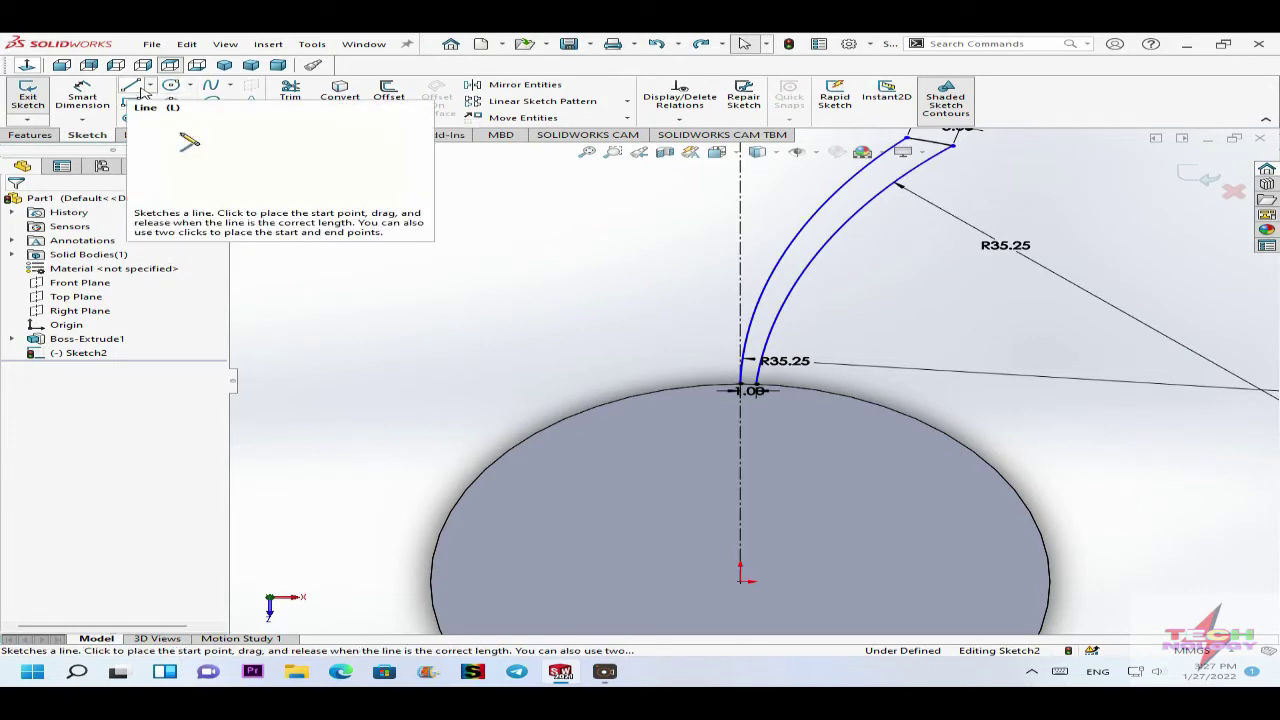
{"action": "left_click", "coordinate": [191, 103]}
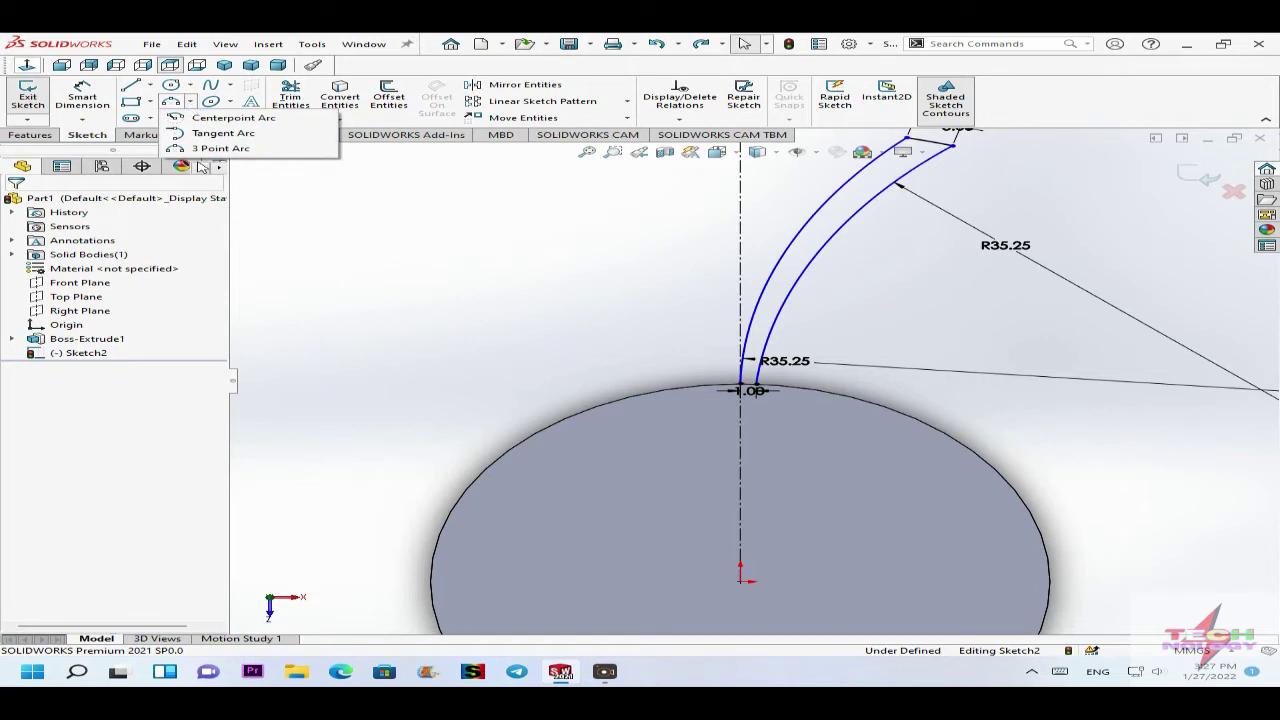
{"action": "left_click", "coordinate": [220, 148]}
{"action": "scroll", "coordinate": [814, 414], "scroll_direction": "down", "scroll_amount": 5}
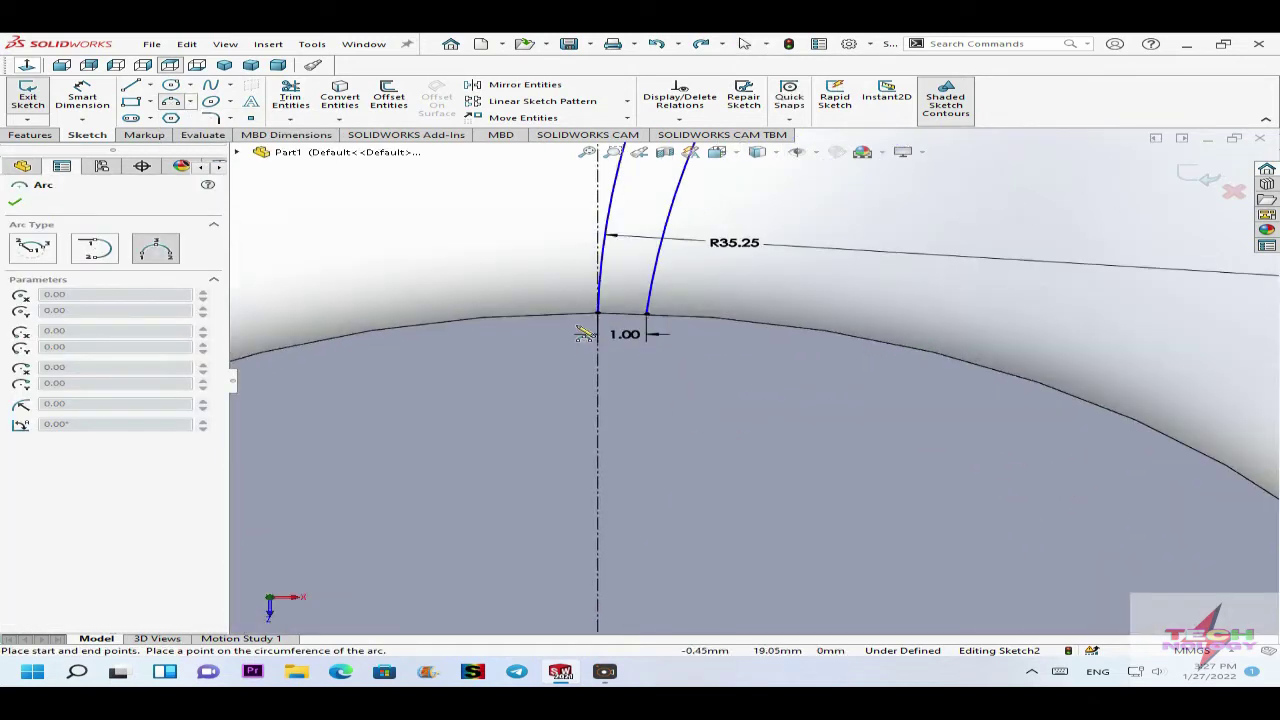
{"action": "left_click", "coordinate": [598, 314]}
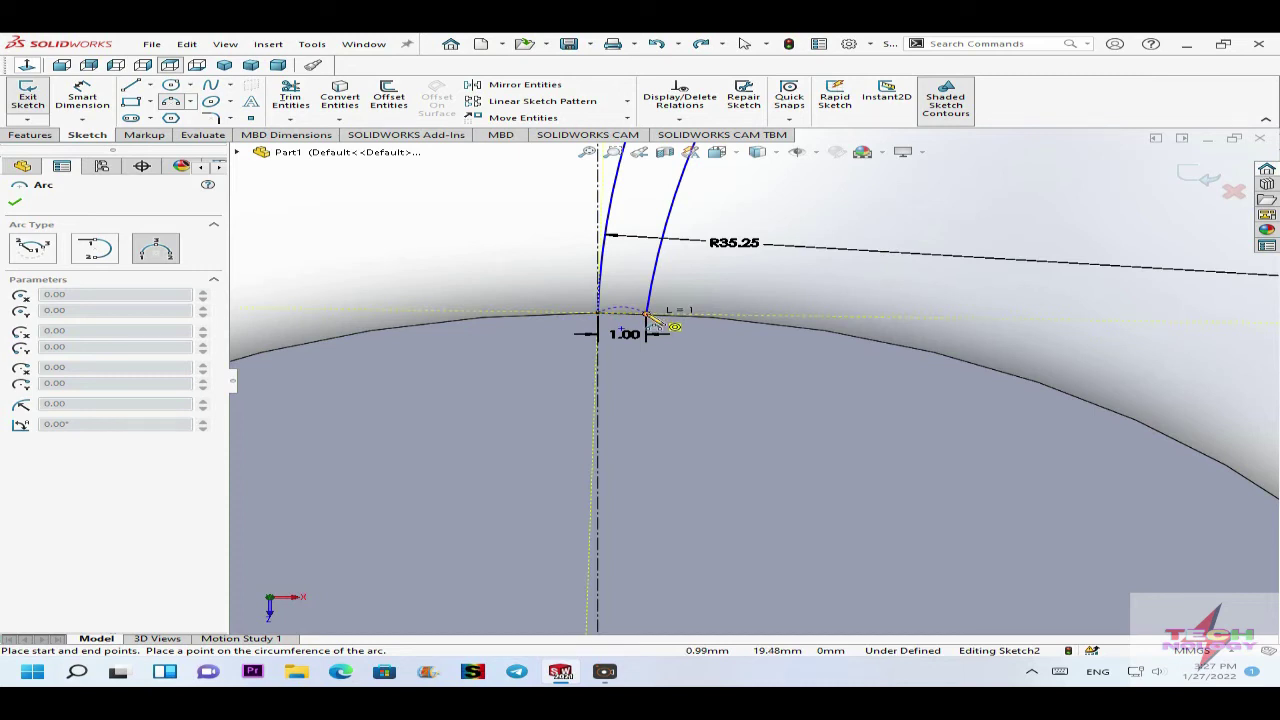
{"action": "left_click", "coordinate": [650, 316]}
{"action": "scroll", "coordinate": [640, 322], "scroll_direction": "down", "scroll_amount": 6}
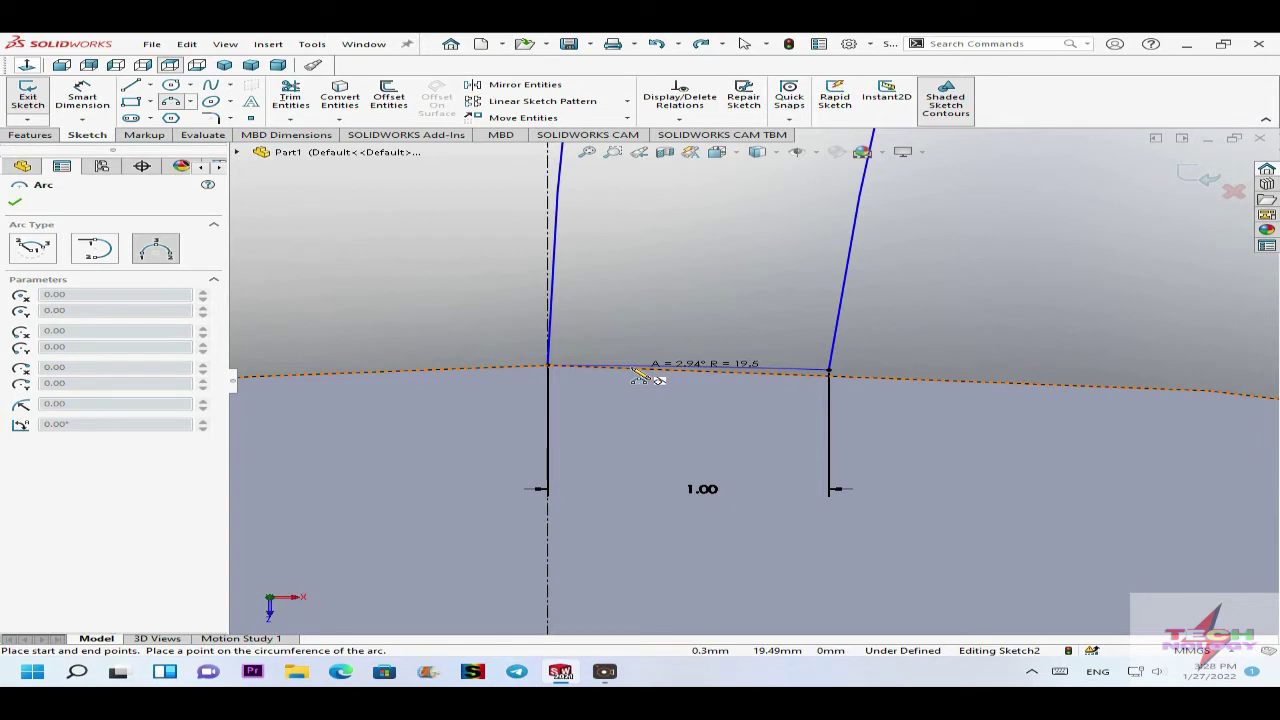
{"action": "left_click", "coordinate": [641, 376]}
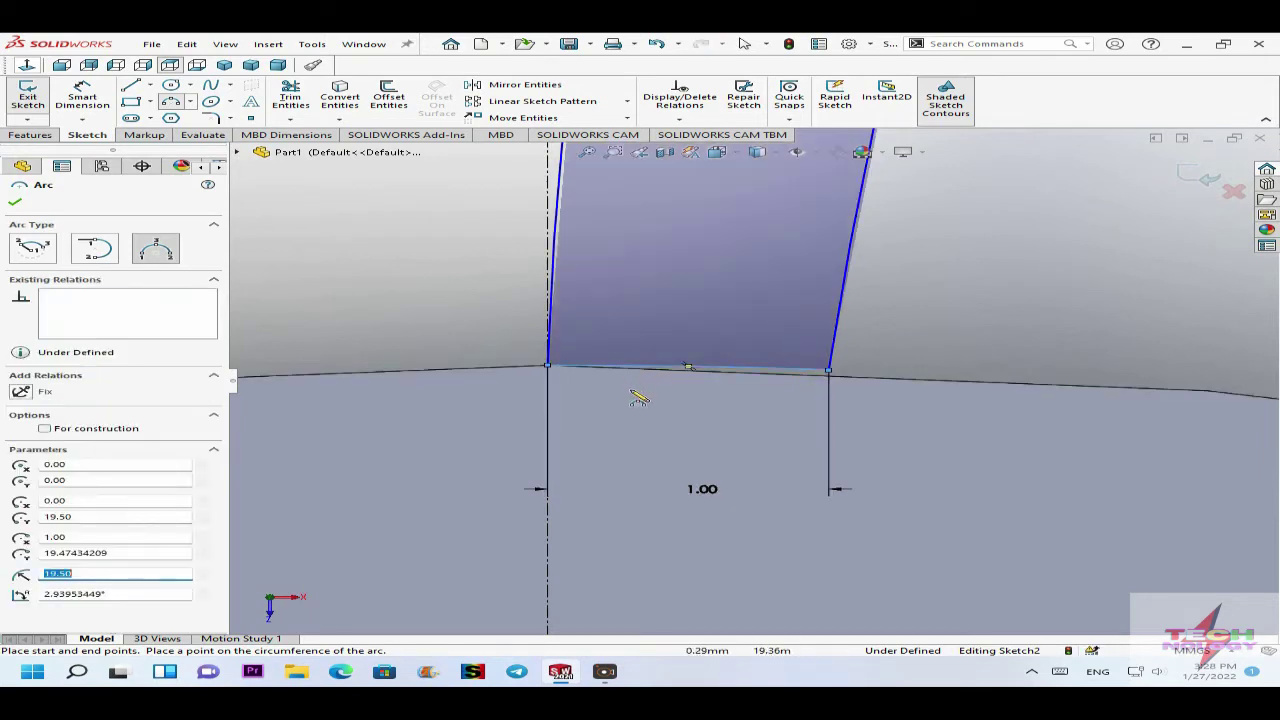
Set up a circular sketch pattern about the hub centre with the fin's inner arc, both side arcs and outer end segment as entities.
{"action": "scroll", "coordinate": [642, 395], "scroll_direction": "up", "scroll_amount": 5}
{"action": "scroll", "coordinate": [752, 383], "scroll_direction": "up", "scroll_amount": 3}
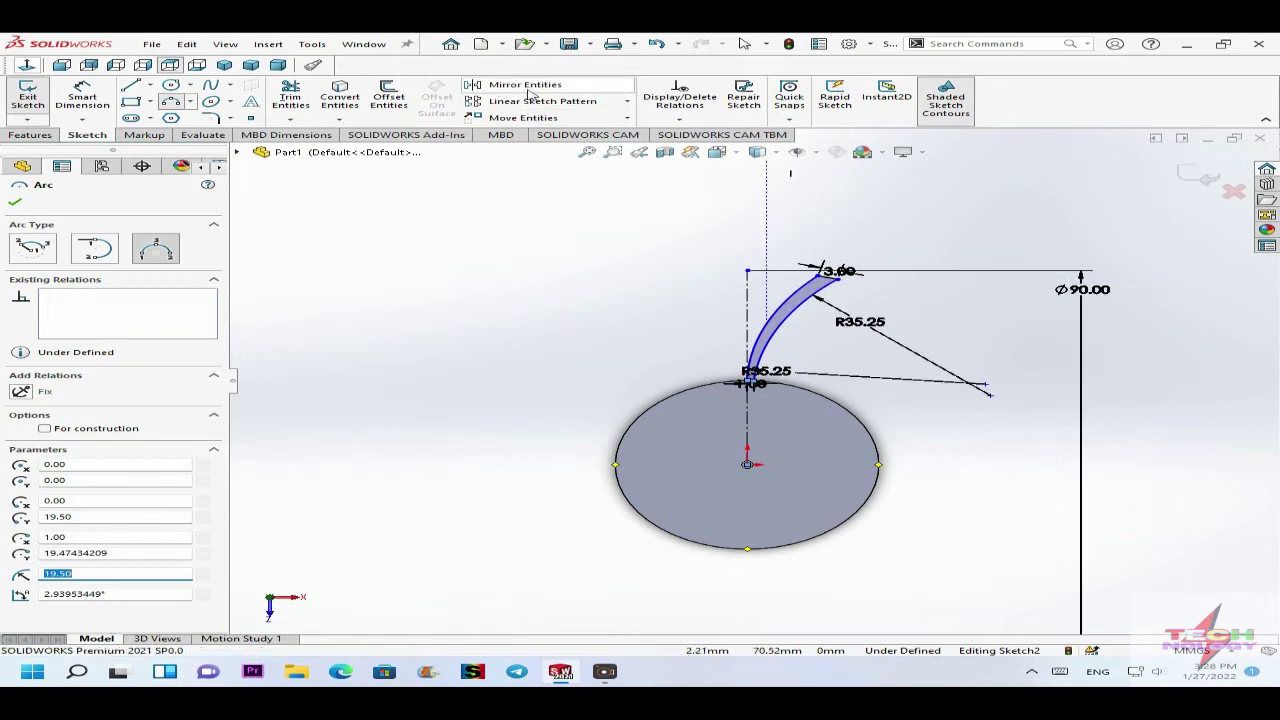
{"action": "left_click", "coordinate": [626, 101]}
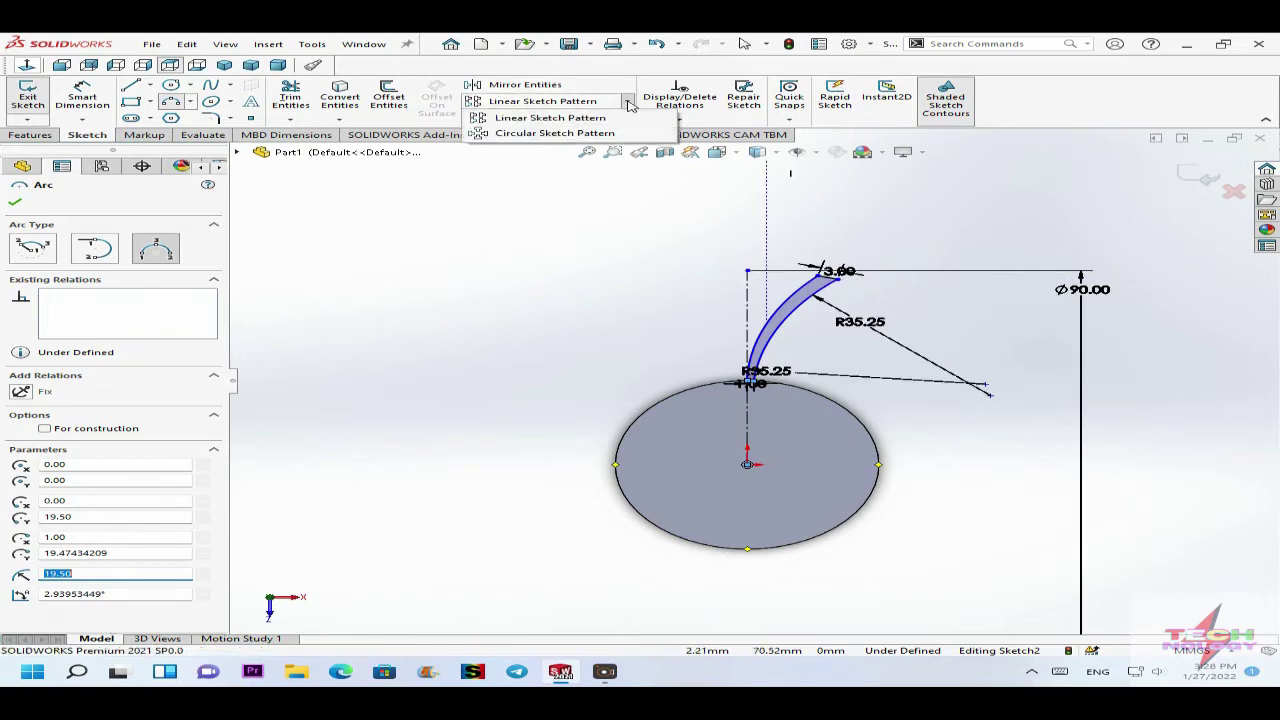
{"action": "left_click", "coordinate": [585, 134]}
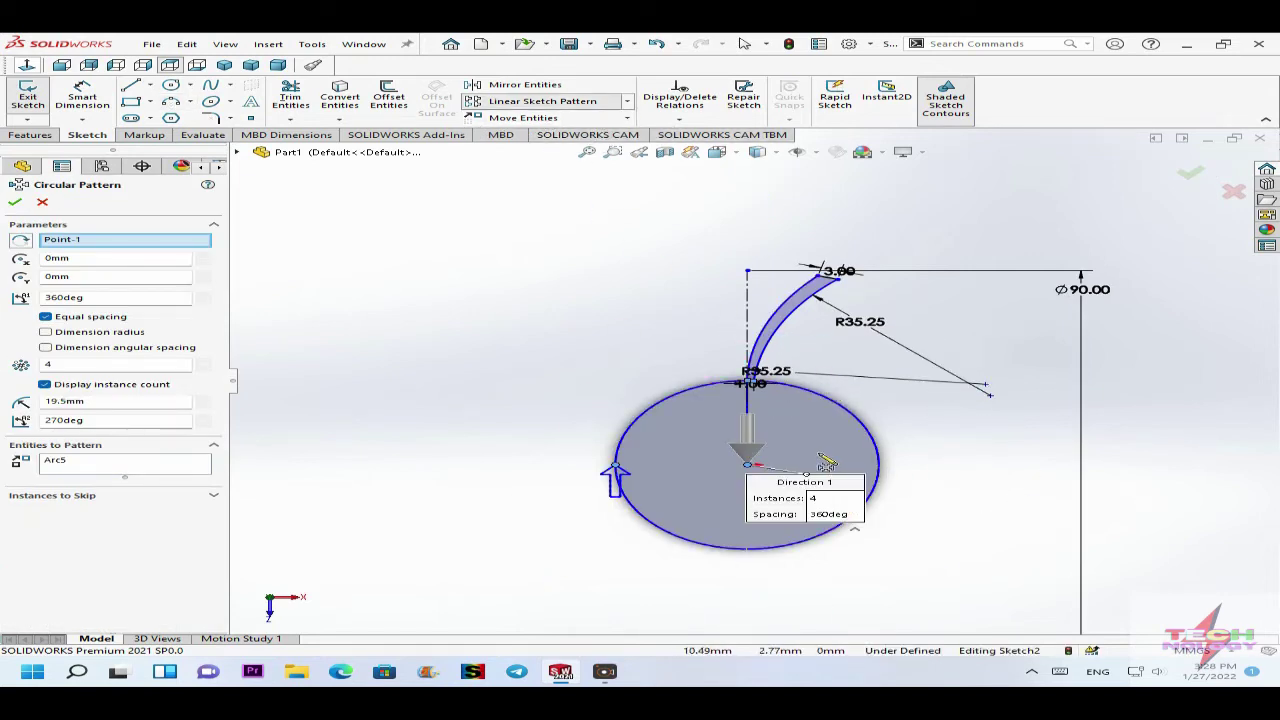
{"action": "left_click", "coordinate": [627, 101]}
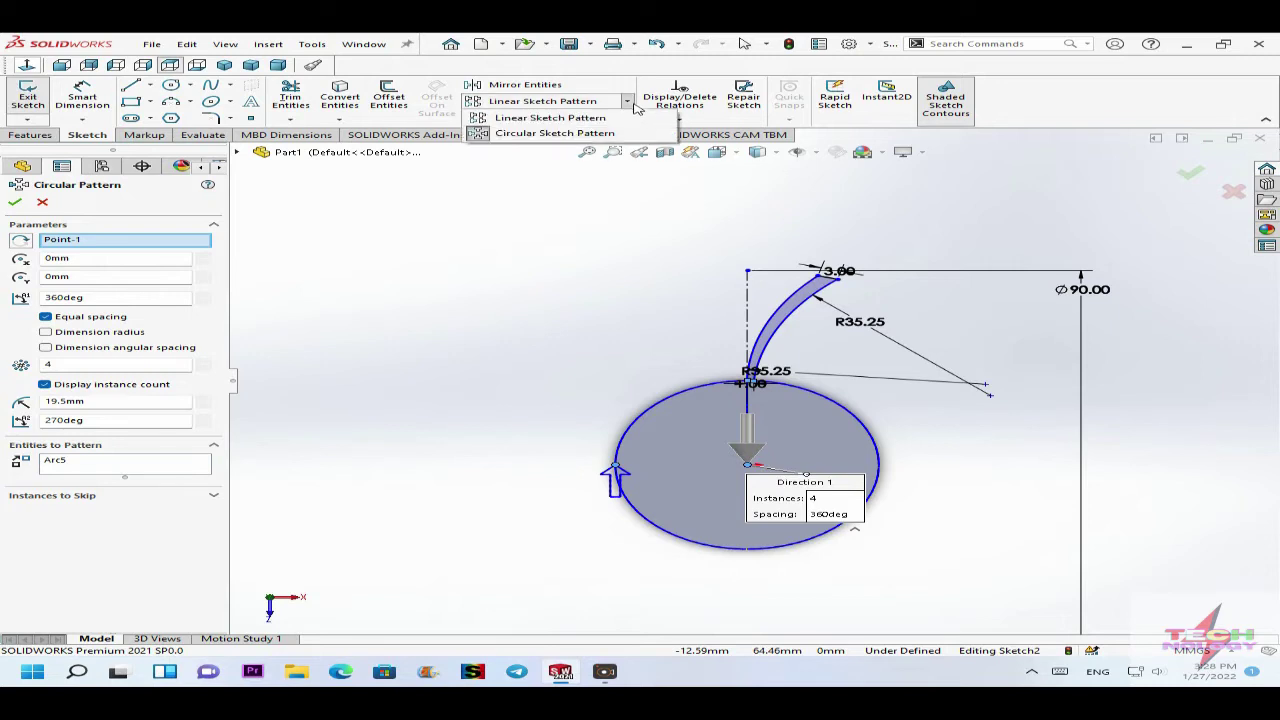
{"action": "left_click", "coordinate": [584, 133]}
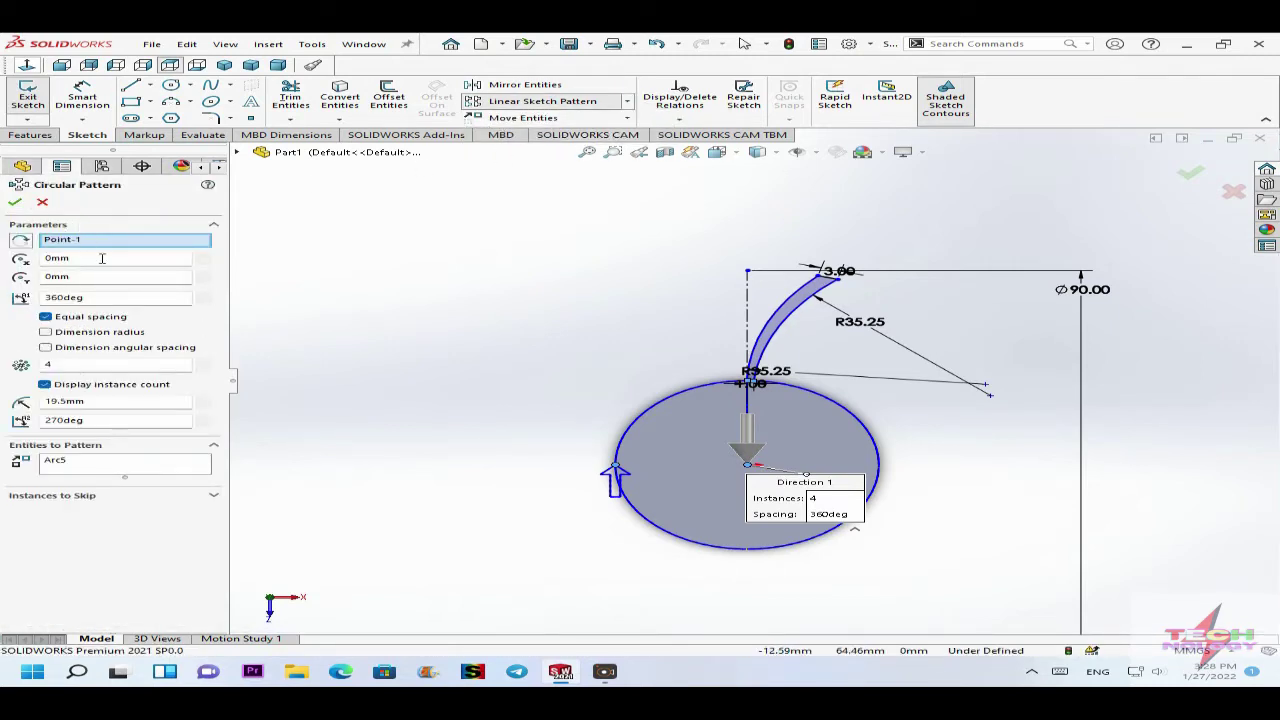
{"action": "scroll", "coordinate": [757, 340], "scroll_direction": "down", "scroll_amount": 1}
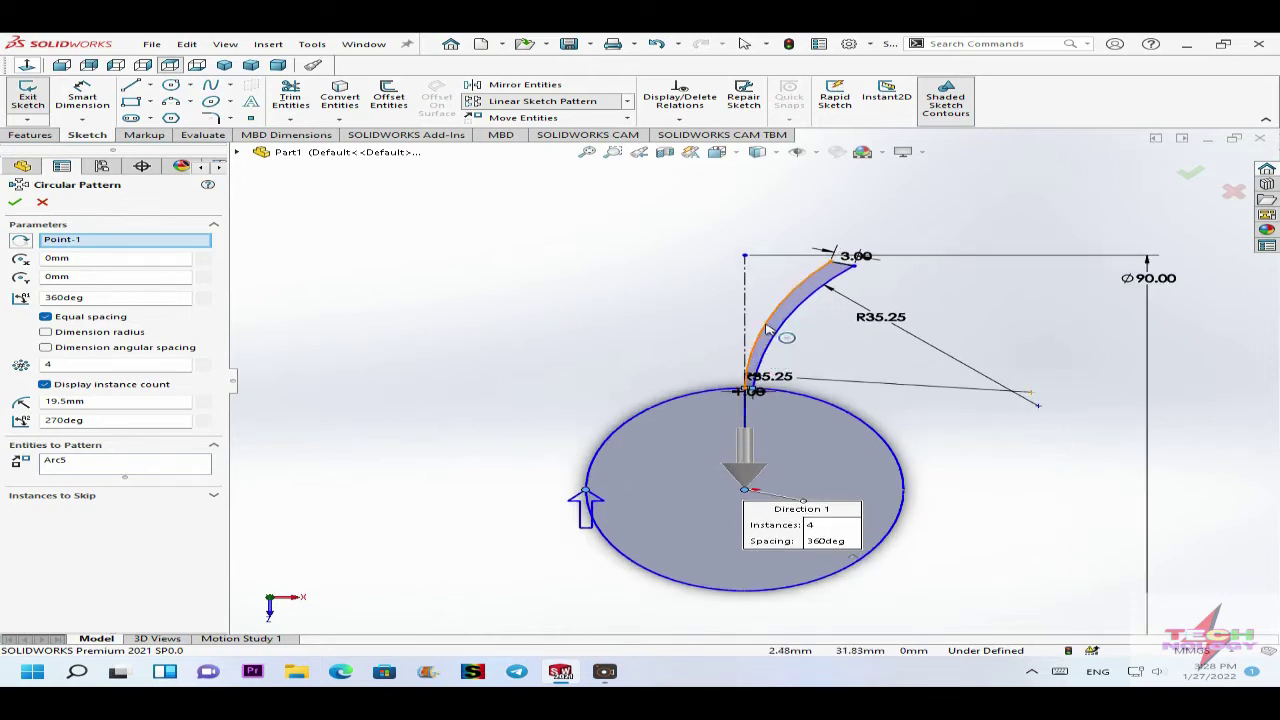
{"action": "left_click", "coordinate": [767, 330]}
{"action": "scroll", "coordinate": [815, 343], "scroll_direction": "down", "scroll_amount": 2}
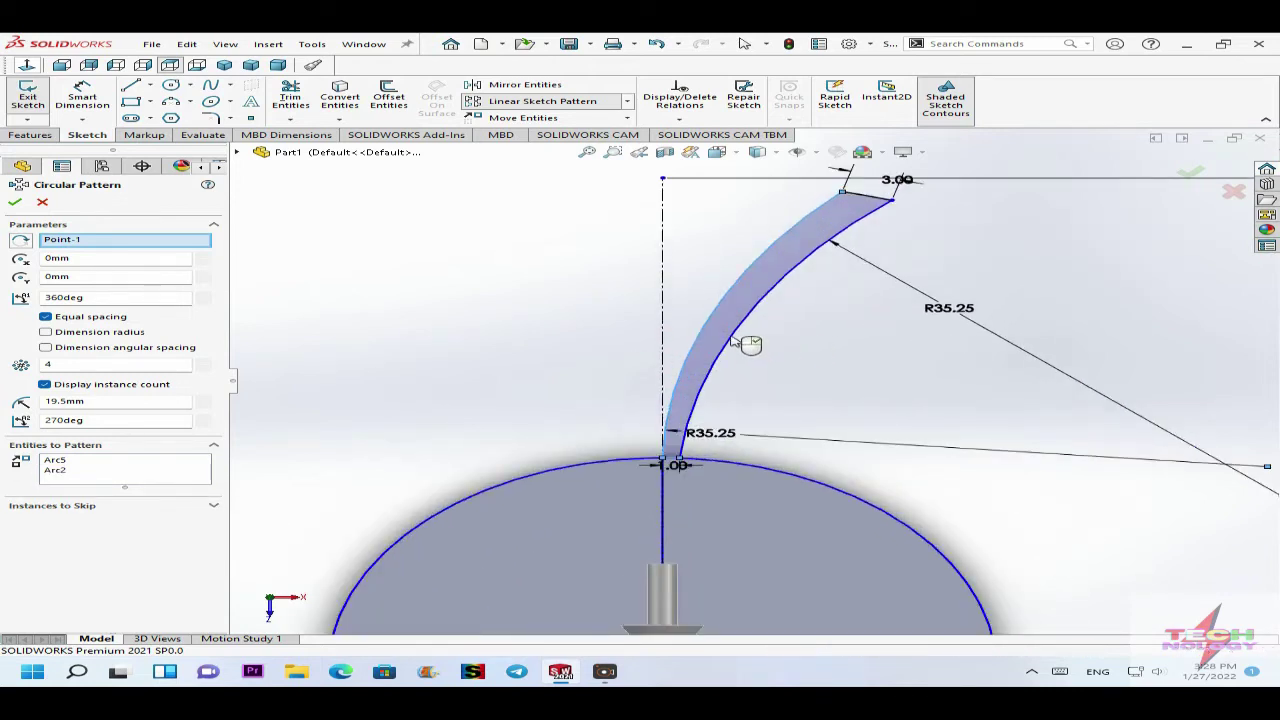
{"action": "left_click", "coordinate": [735, 339]}
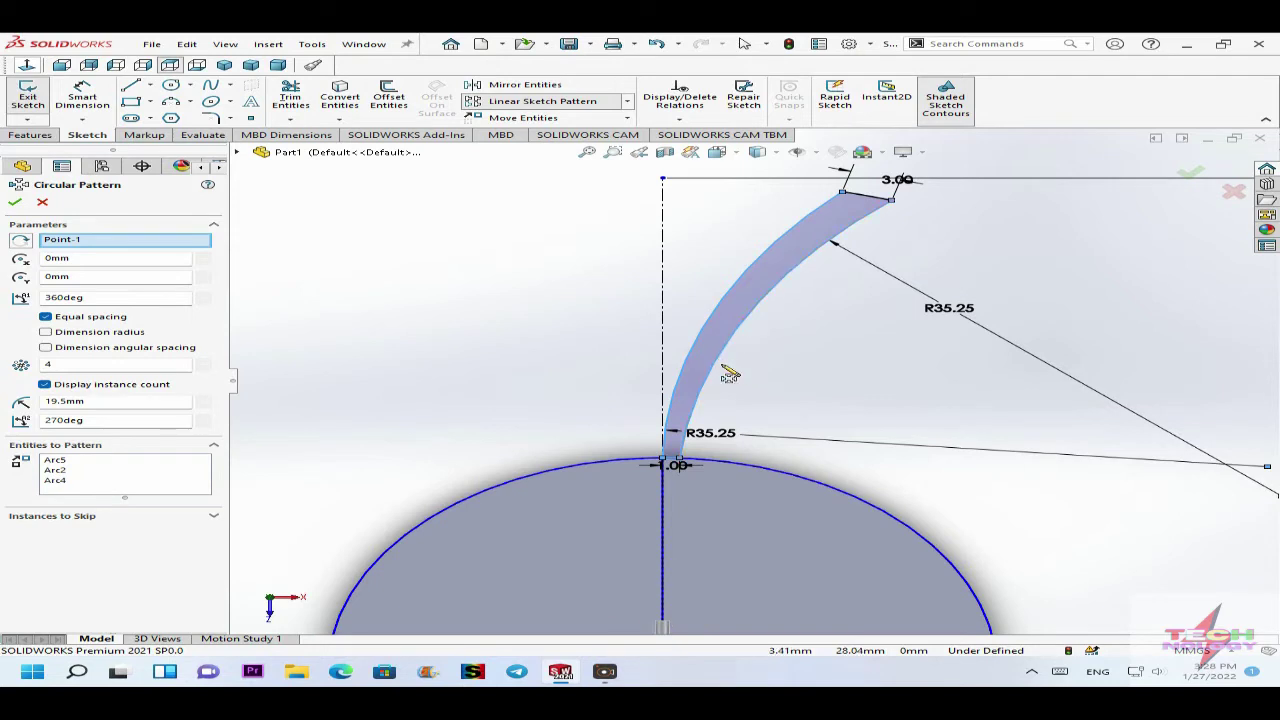
{"action": "scroll", "coordinate": [730, 370], "scroll_direction": "down", "scroll_amount": 1}
{"action": "scroll", "coordinate": [1006, 309], "scroll_direction": "up", "scroll_amount": 3}
{"action": "scroll", "coordinate": [873, 317], "scroll_direction": "down", "scroll_amount": 2}
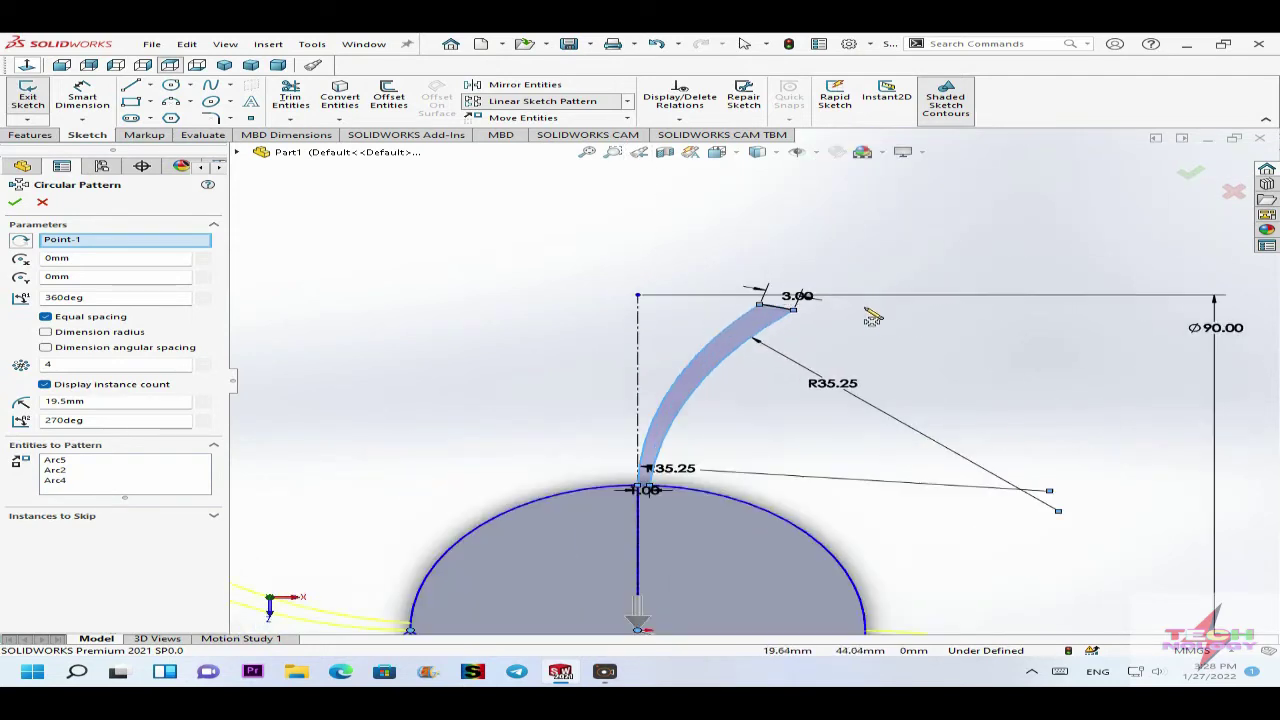
{"action": "scroll", "coordinate": [873, 317], "scroll_direction": "down", "scroll_amount": 2}
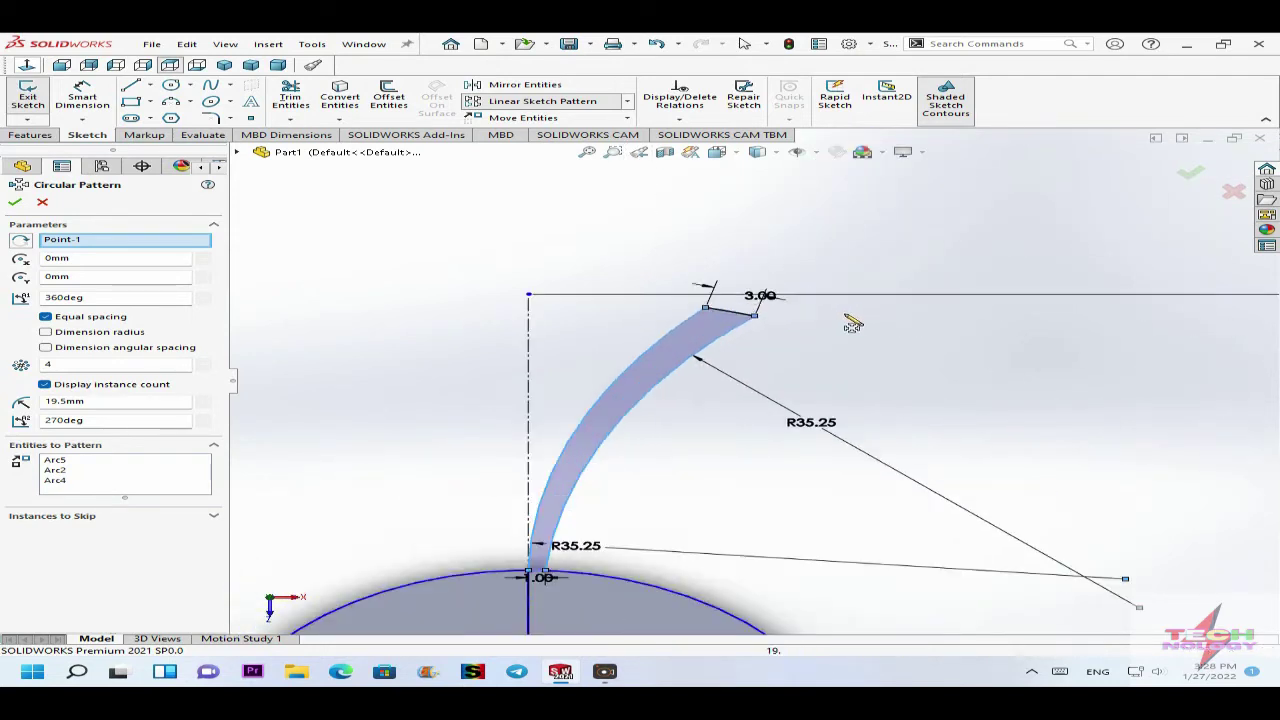
{"action": "left_click", "coordinate": [727, 316]}
{"action": "scroll", "coordinate": [615, 430], "scroll_direction": "up", "scroll_amount": 2}
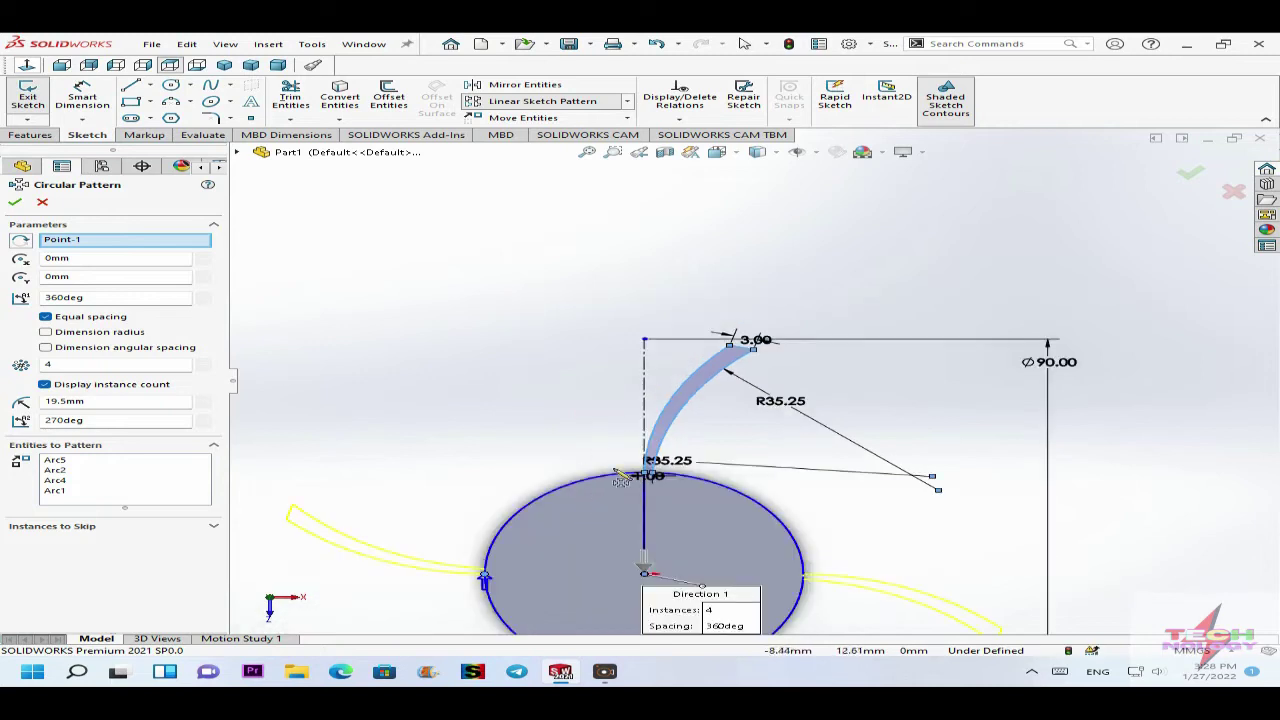
{"action": "scroll", "coordinate": [620, 480], "scroll_direction": "down", "scroll_amount": 3}
{"action": "scroll", "coordinate": [757, 398], "scroll_direction": "down", "scroll_amount": 3}
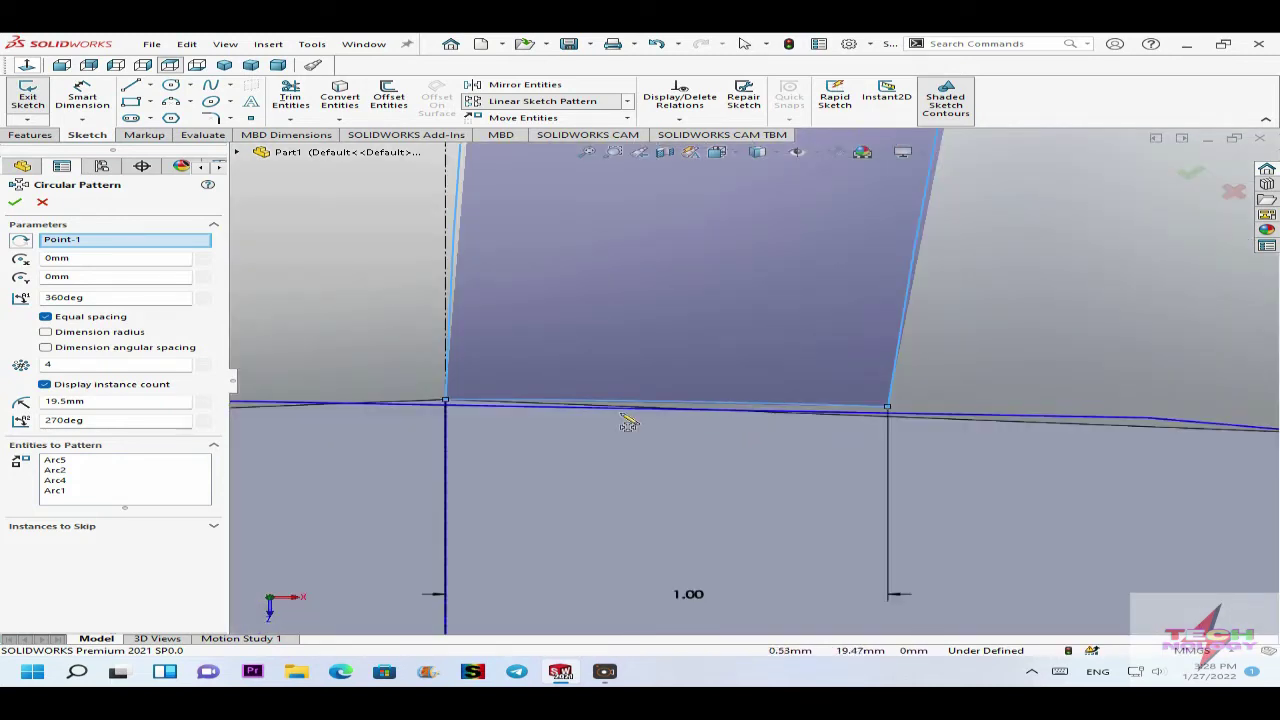
{"action": "scroll", "coordinate": [628, 424], "scroll_direction": "up", "scroll_amount": 6}
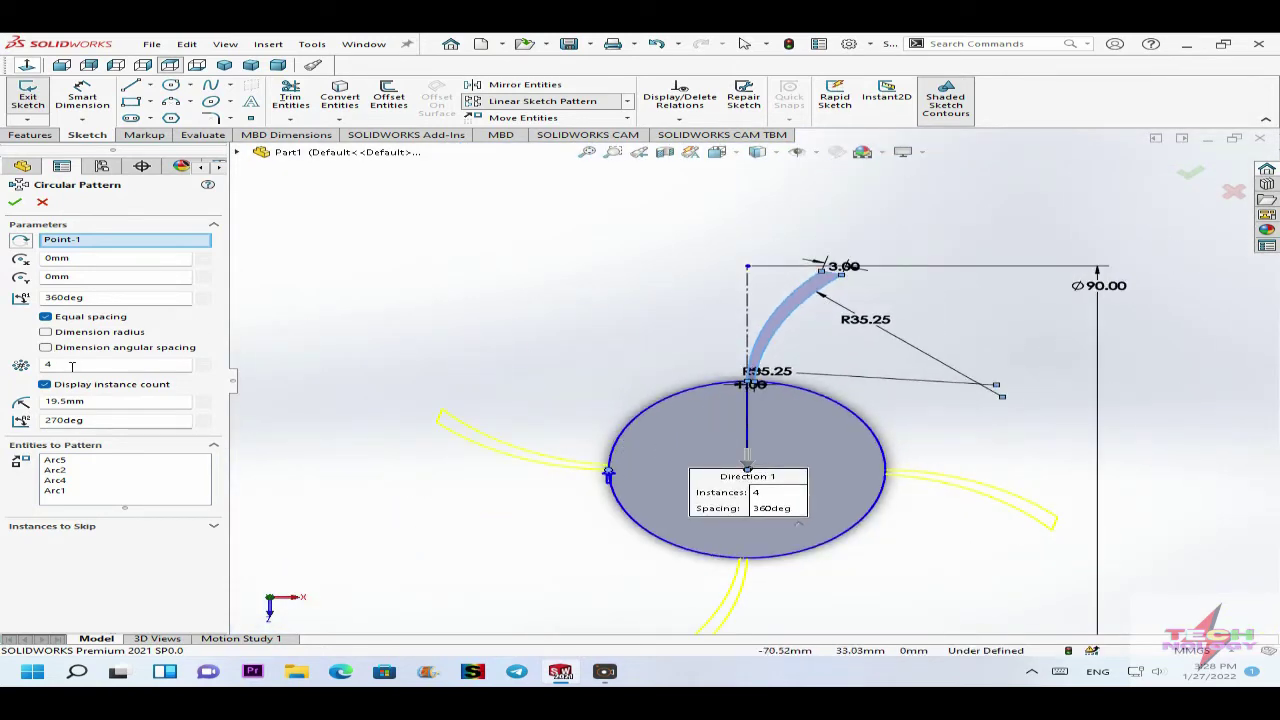
Set the circular pattern to 51 equally spaced instances over 360 degrees and apply it.
{"action": "left_click", "coordinate": [72, 366]}
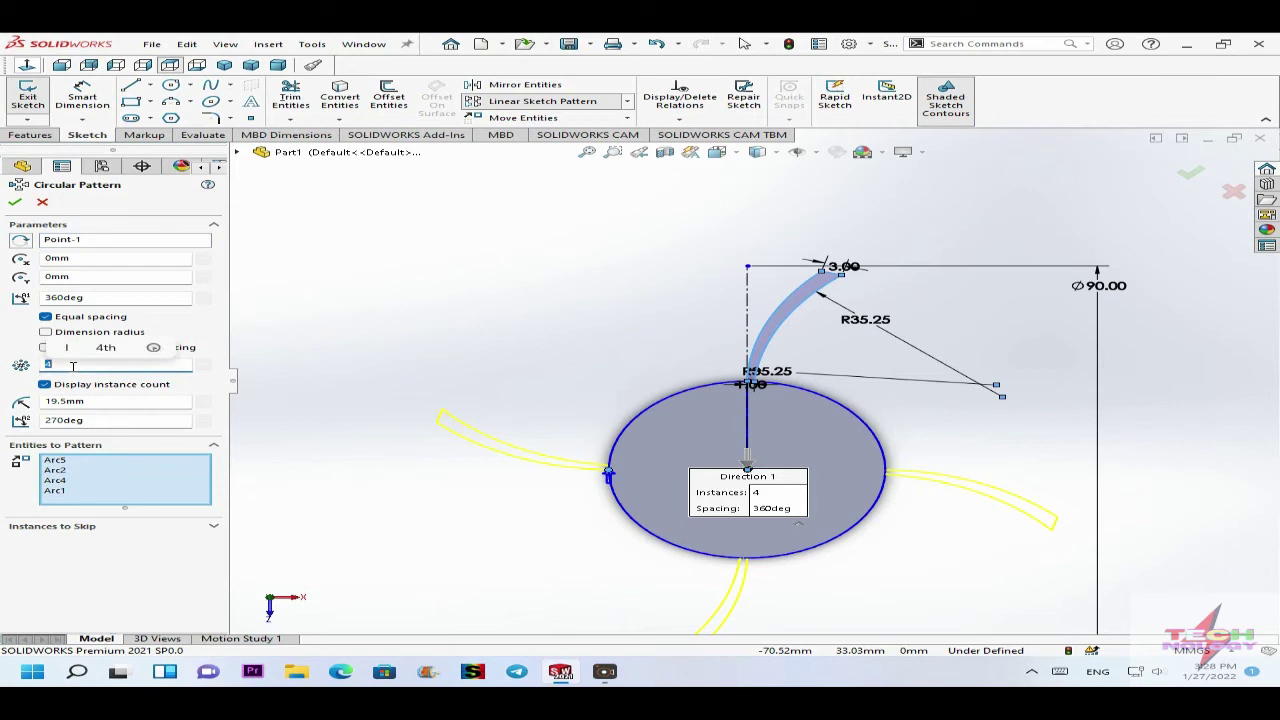
{"action": "type", "text": "51"}
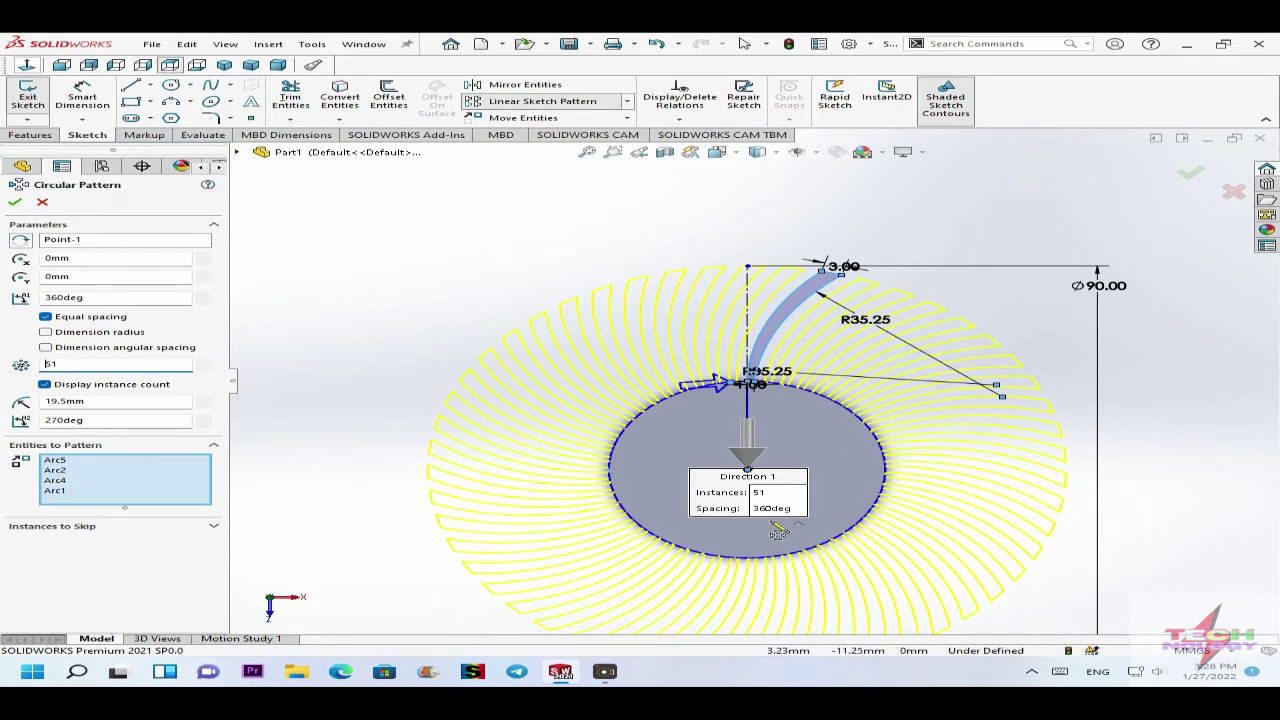
{"action": "scroll", "coordinate": [835, 424], "scroll_direction": "up", "scroll_amount": 3}
{"action": "scroll", "coordinate": [839, 409], "scroll_direction": "down", "scroll_amount": 3}
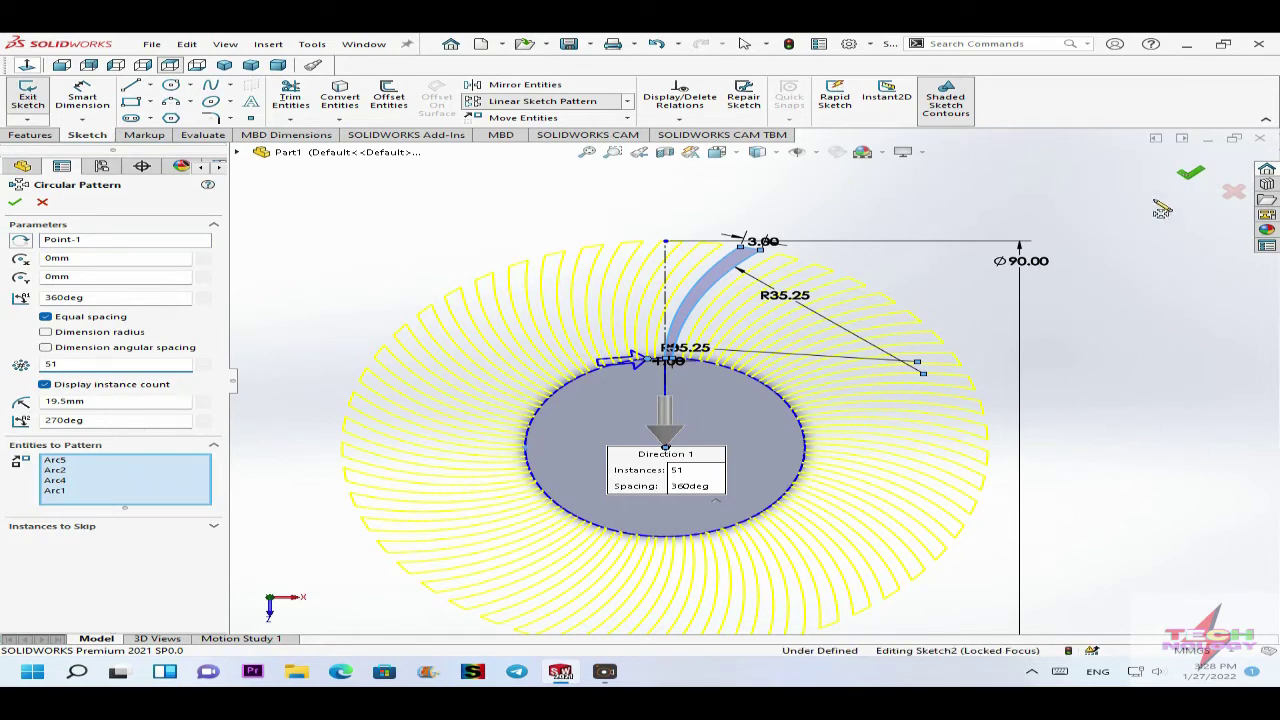
{"action": "left_click", "coordinate": [1196, 176]}
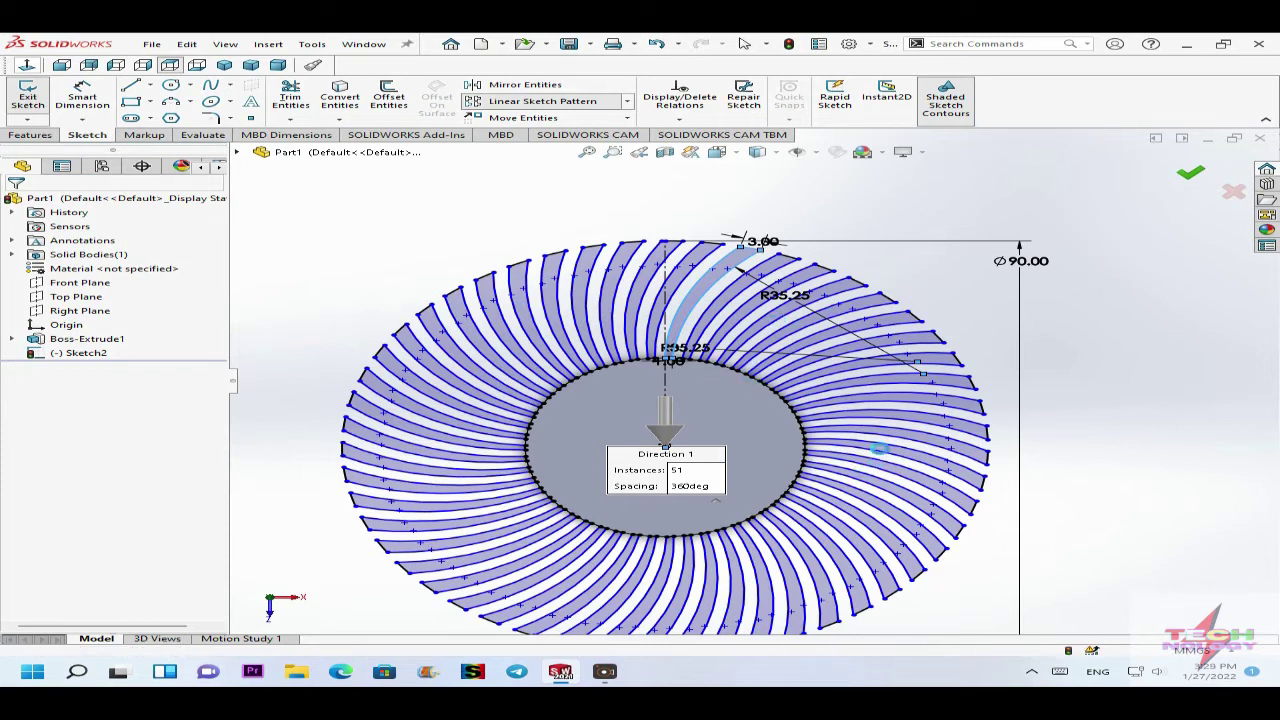
{"action": "key", "text": "ctrl+b"}
{"action": "mouse_move", "coordinate": [760, 506]}
{"action": "middle_mouse_down"}
{"action": "mouse_move", "coordinate": [660, 408]}
{"action": "mouse_move", "coordinate": [578, 452]}
{"action": "middle_mouse_up"}
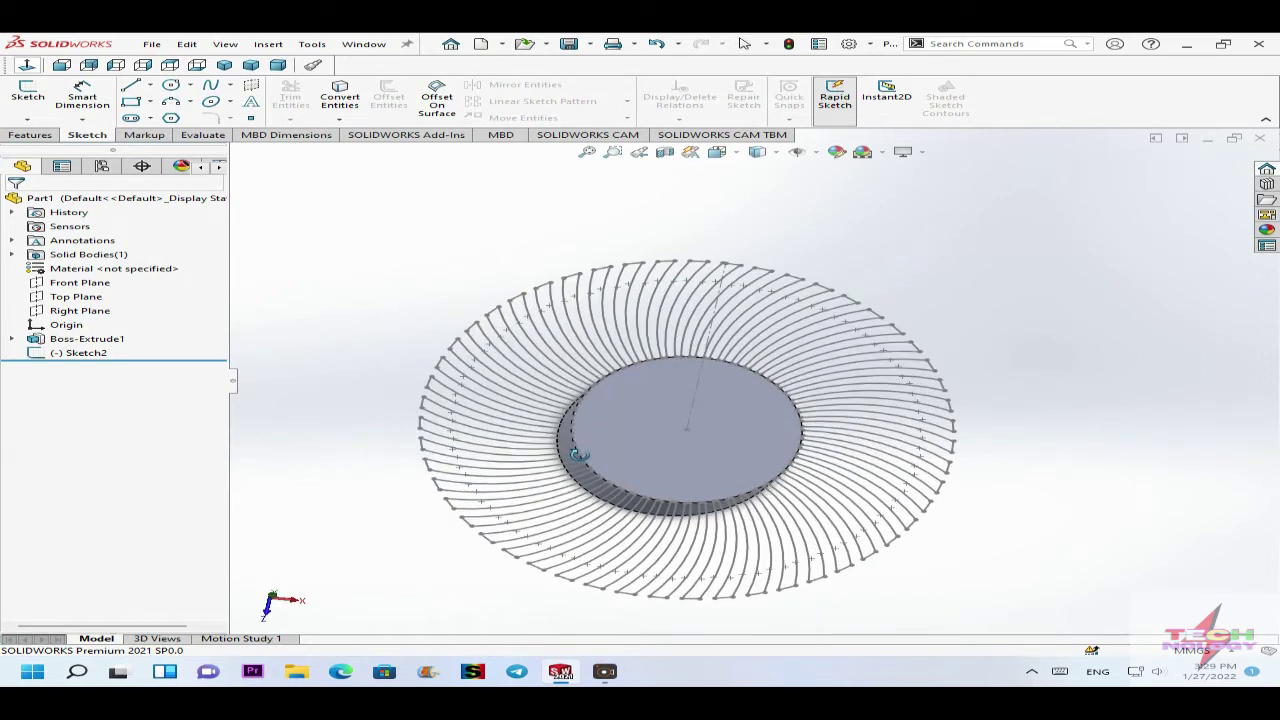
{"action": "left_click", "coordinate": [28, 134]}
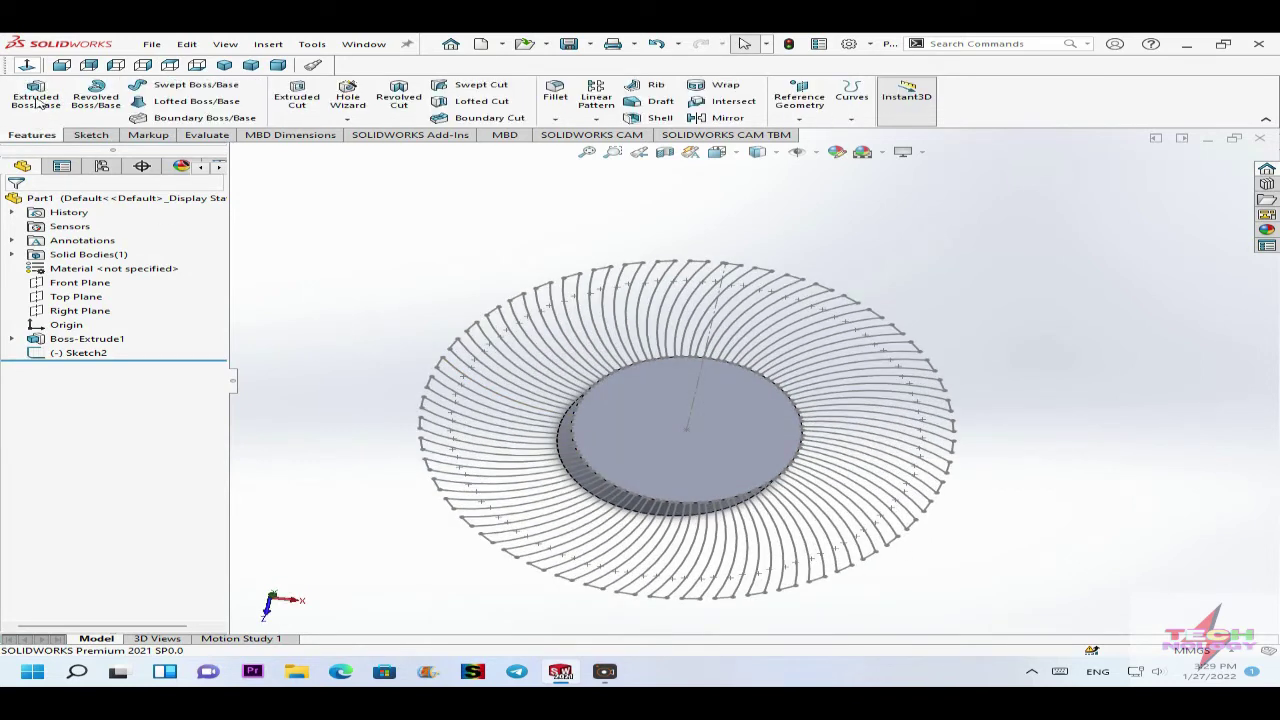
{"action": "left_click", "coordinate": [37, 101]}
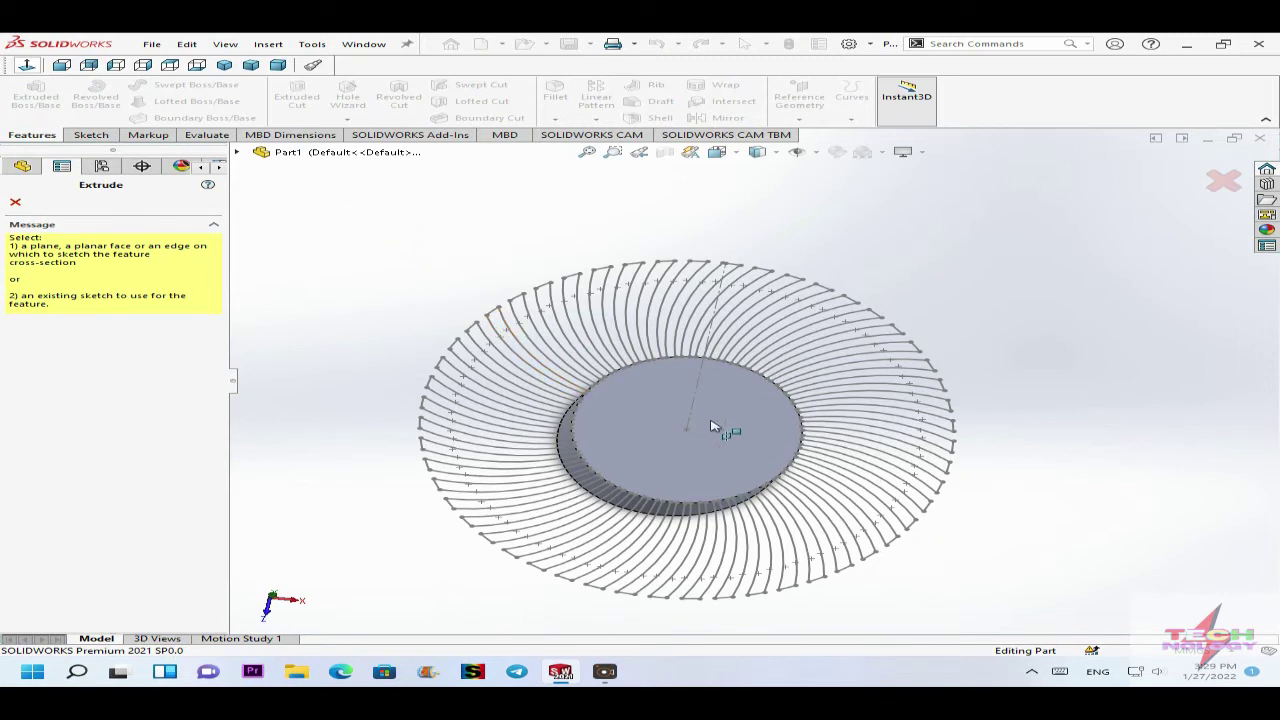
{"action": "scroll", "coordinate": [873, 379], "scroll_direction": "down", "scroll_amount": 3}
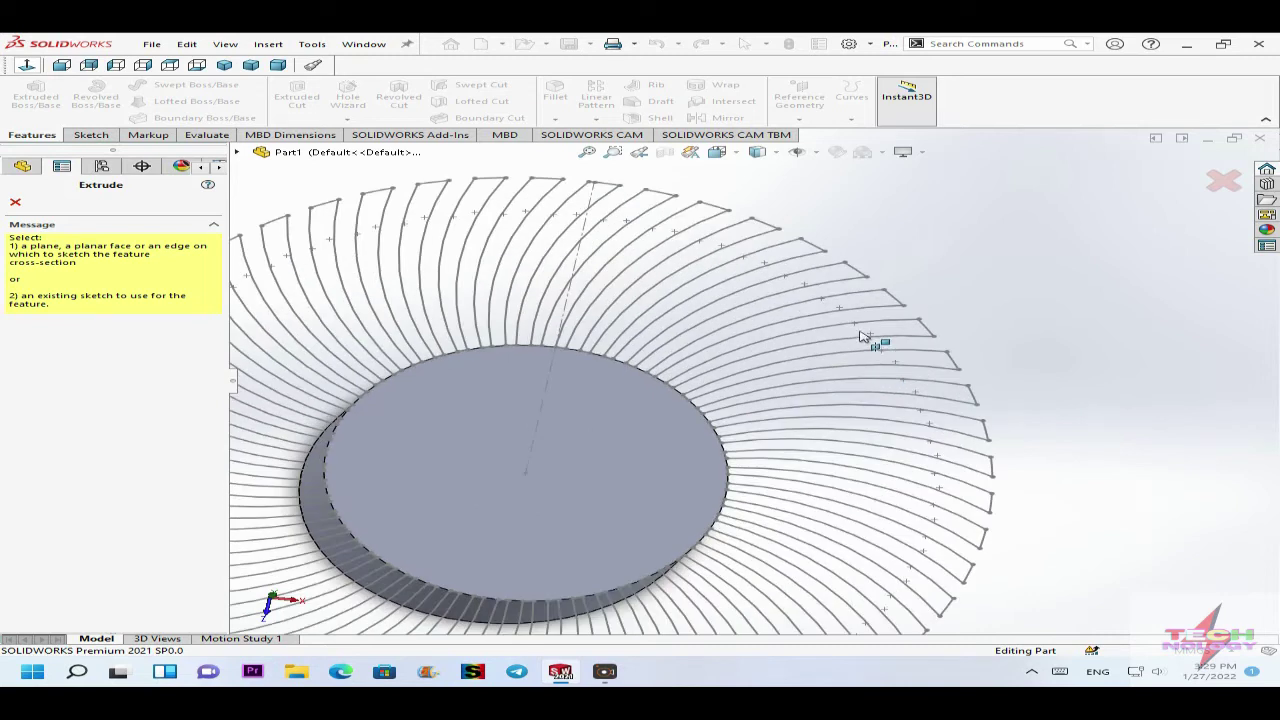
{"action": "key", "text": "Escape"}
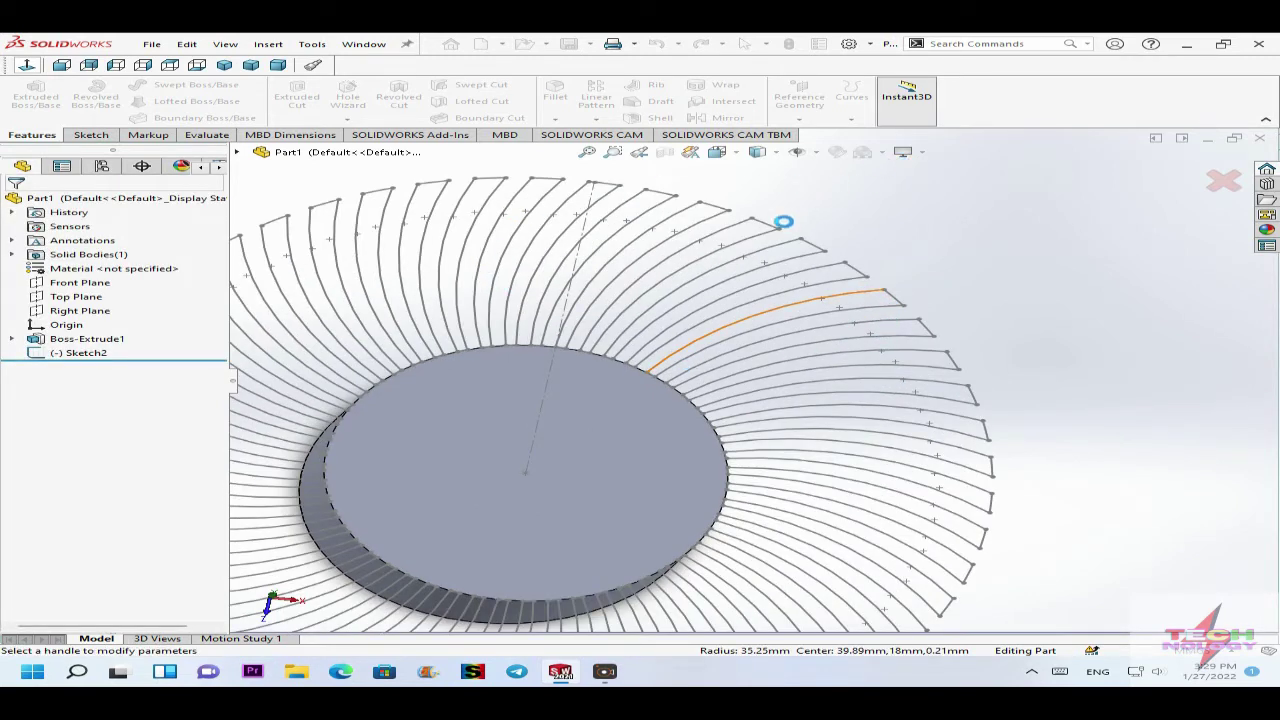
{"action": "scroll", "coordinate": [538, 308], "scroll_direction": "up", "scroll_amount": 5}
{"action": "scroll", "coordinate": [538, 309], "scroll_direction": "down", "scroll_amount": 2}
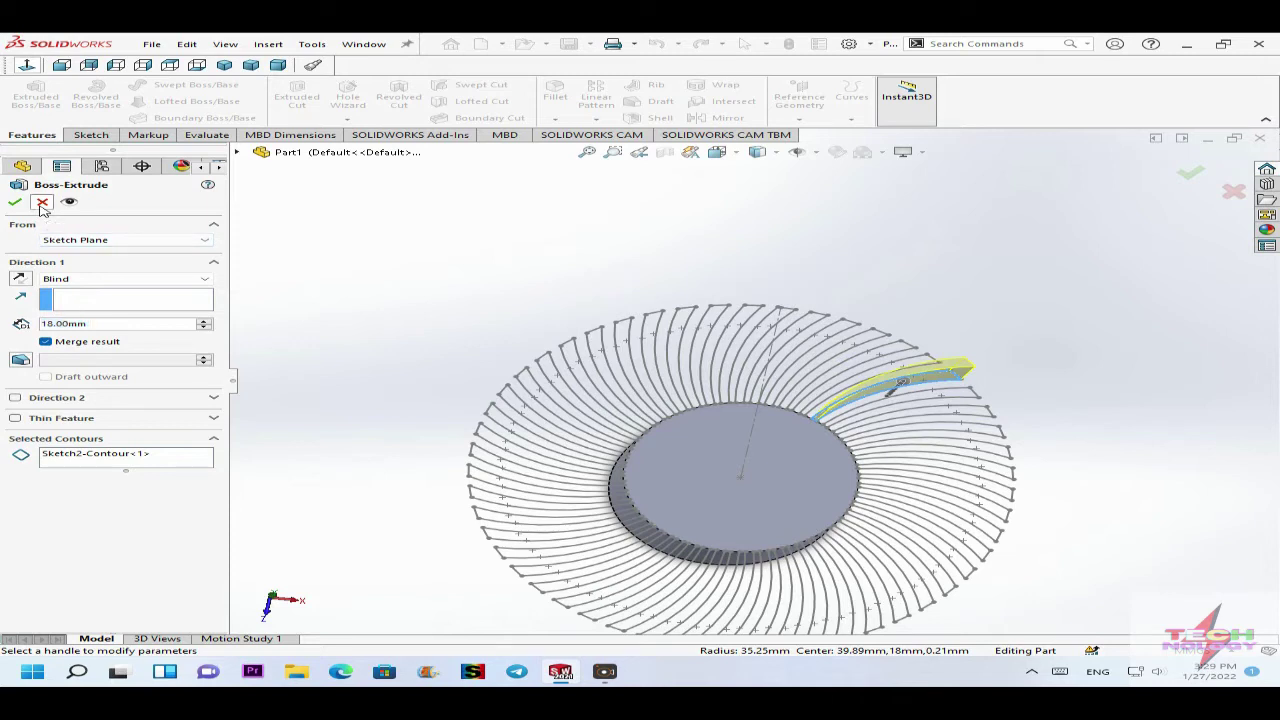
{"action": "left_click", "coordinate": [42, 203]}
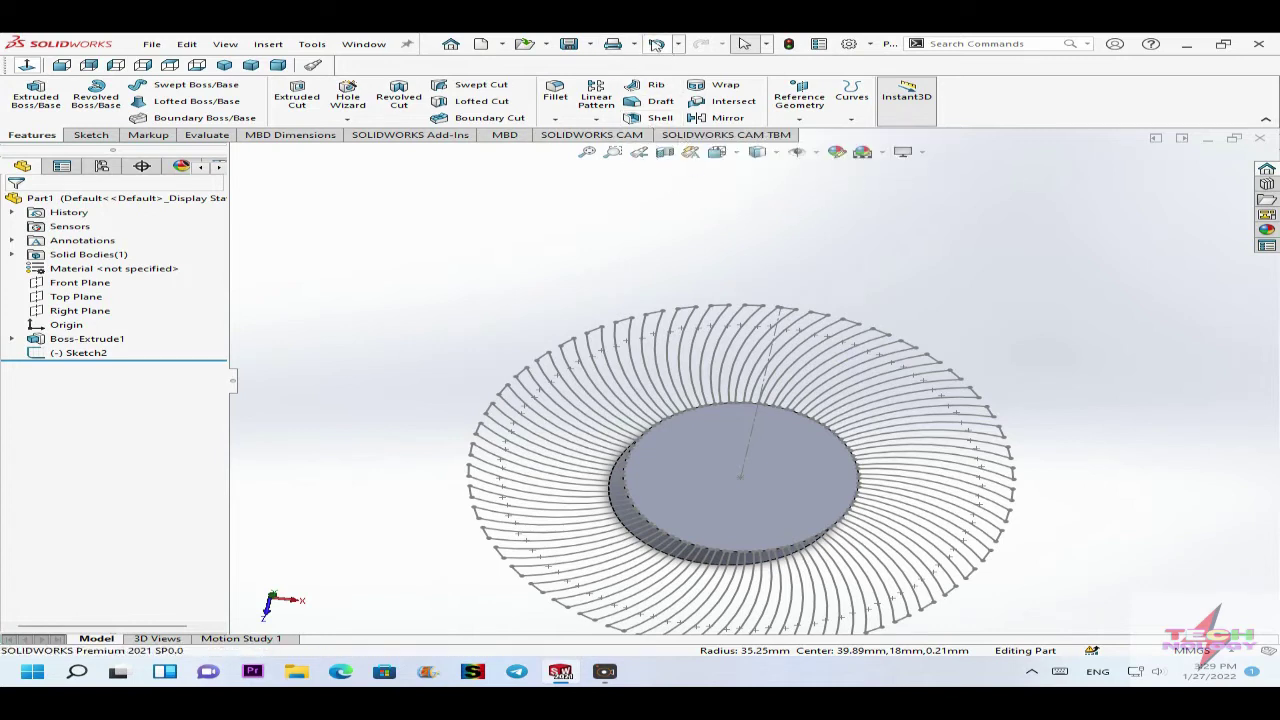
{"action": "left_click", "coordinate": [658, 46]}
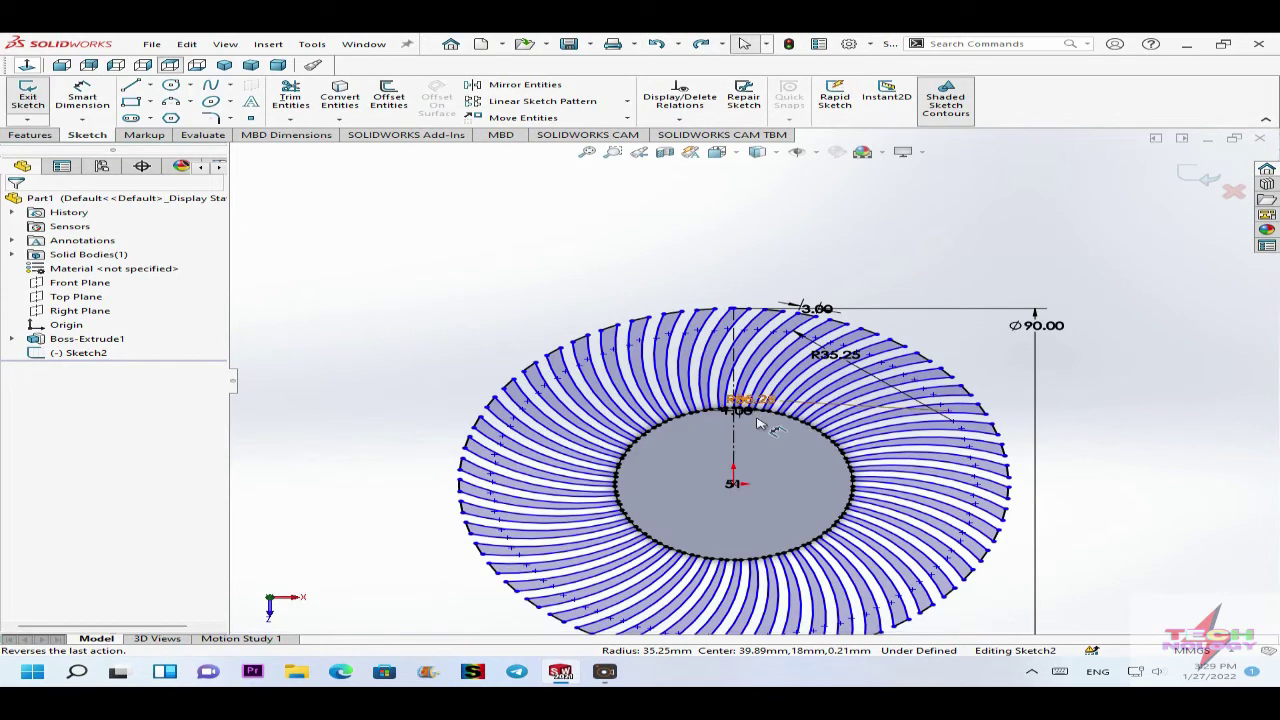
Extrude the 51-fin sketch 18 mm blind in the reversed direction, alongside the hub, with Merge result enabled.
{"action": "scroll", "coordinate": [760, 424], "scroll_direction": "up", "scroll_amount": 2}
{"action": "scroll", "coordinate": [759, 432], "scroll_direction": "down", "scroll_amount": 3}
{"action": "scroll", "coordinate": [758, 465], "scroll_direction": "up", "scroll_amount": 2}
{"action": "scroll", "coordinate": [759, 474], "scroll_direction": "up", "scroll_amount": 1}
{"action": "scroll", "coordinate": [761, 485], "scroll_direction": "down", "scroll_amount": 1}
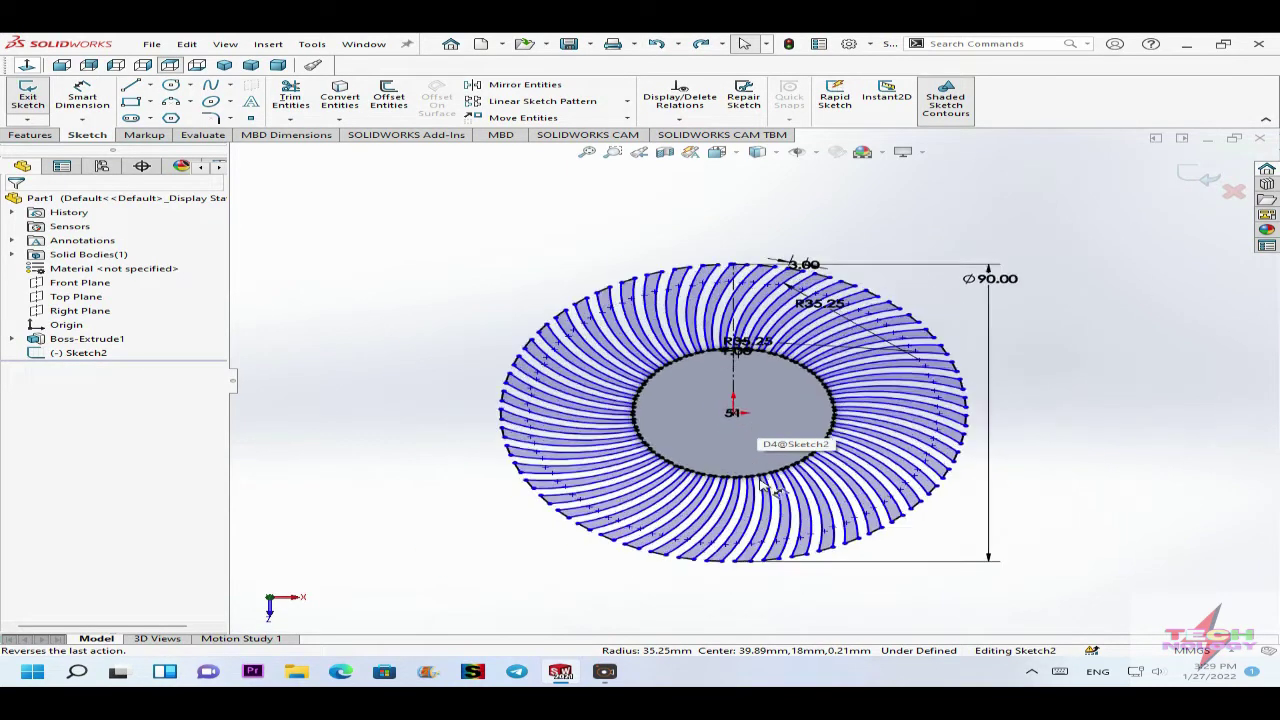
{"action": "scroll", "coordinate": [761, 483], "scroll_direction": "down", "scroll_amount": 1}
{"action": "scroll", "coordinate": [1071, 228], "scroll_direction": "up", "scroll_amount": 1}
{"action": "scroll", "coordinate": [873, 260], "scroll_direction": "down", "scroll_amount": 1}
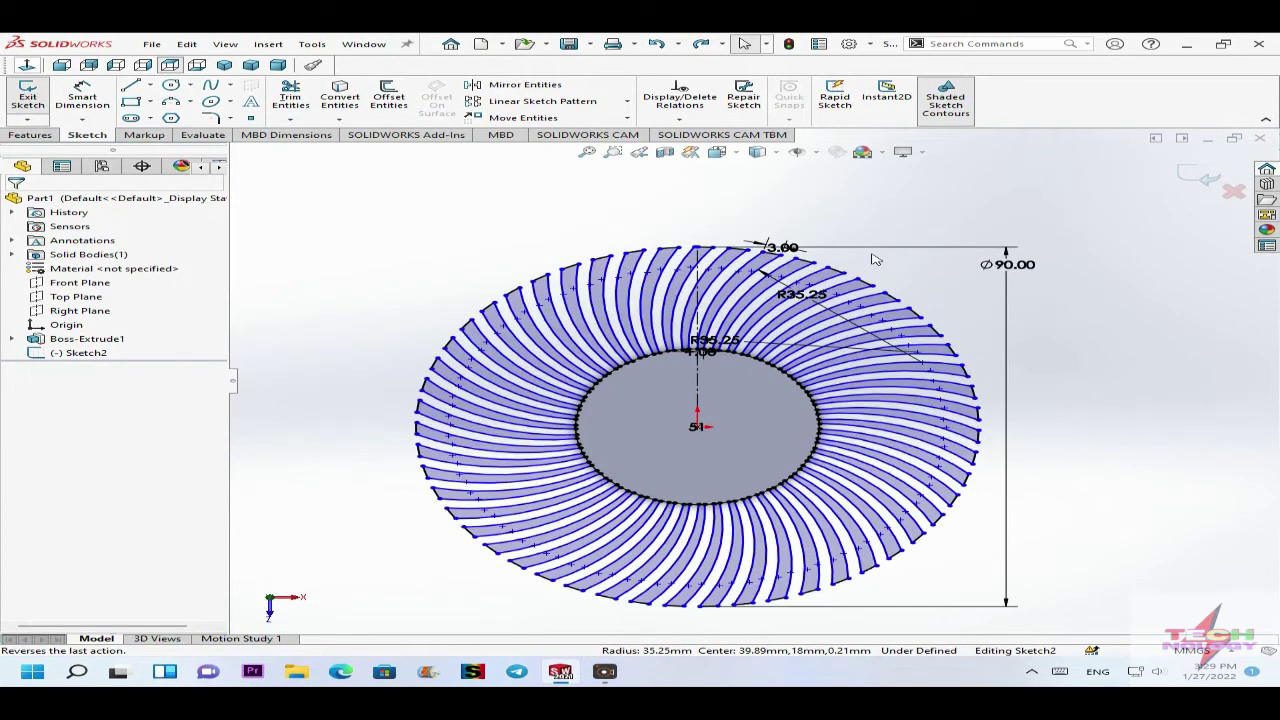
{"action": "left_click", "coordinate": [38, 135]}
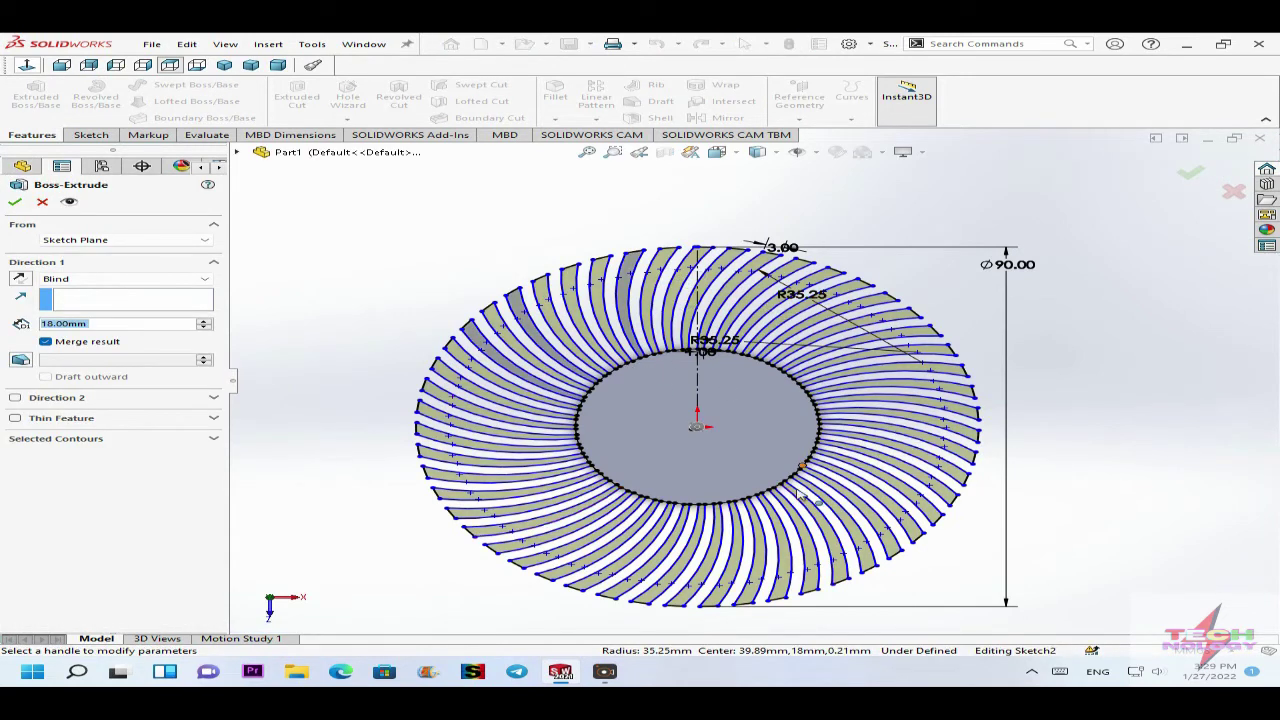
{"action": "middle_click_drag", "start_coordinate": [818, 373], "coordinate": [841, 300]}
{"action": "mouse_move", "coordinate": [728, 412]}
{"action": "middle_mouse_down"}
{"action": "mouse_move", "coordinate": [727, 450]}
{"action": "mouse_move", "coordinate": [721, 426]}
{"action": "middle_mouse_up"}
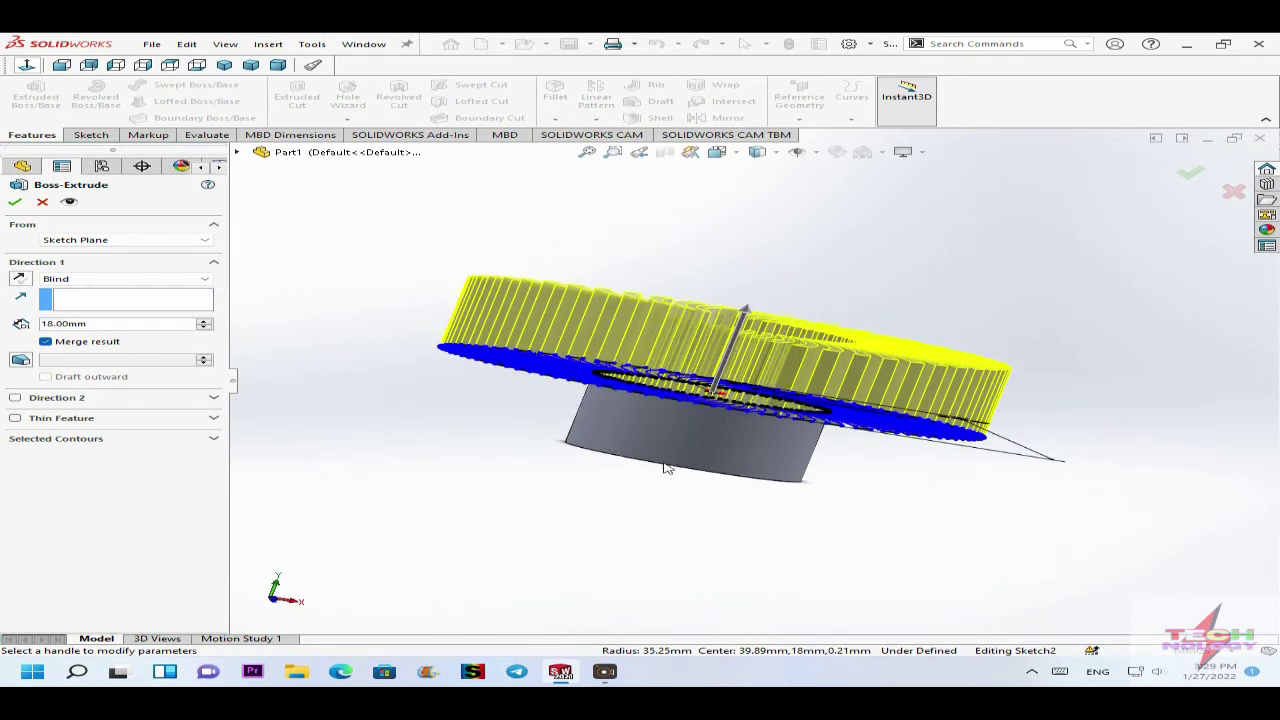
{"action": "left_click", "coordinate": [22, 281]}
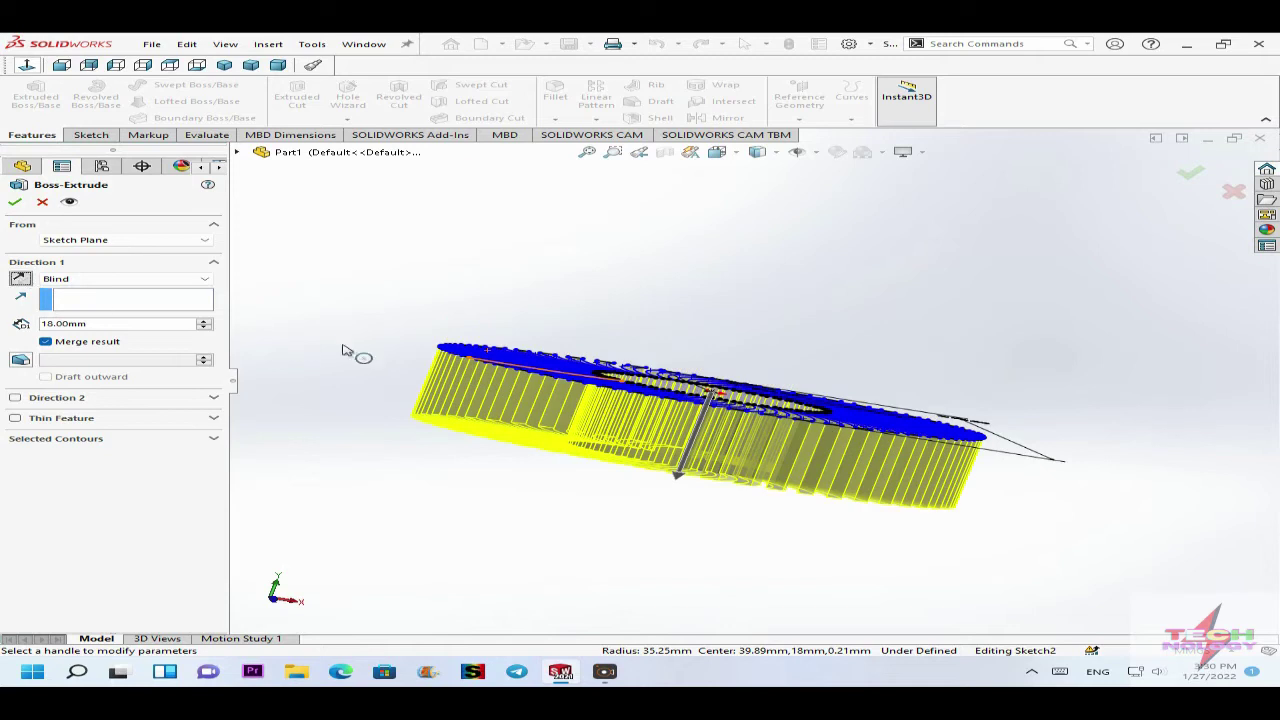
{"action": "mouse_move", "coordinate": [643, 422]}
{"action": "middle_mouse_down"}
{"action": "mouse_move", "coordinate": [664, 456]}
{"action": "mouse_move", "coordinate": [657, 414]}
{"action": "middle_mouse_up"}
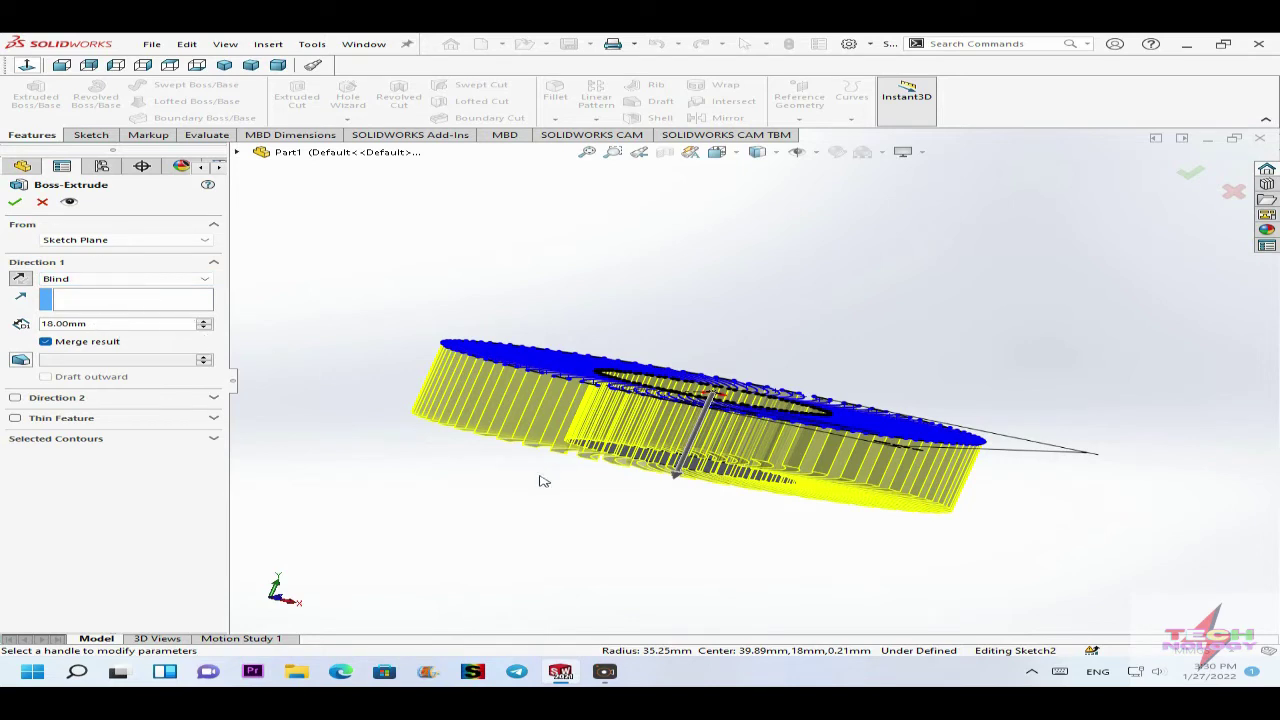
{"action": "middle_click_drag", "start_coordinate": [543, 481], "coordinate": [545, 518]}
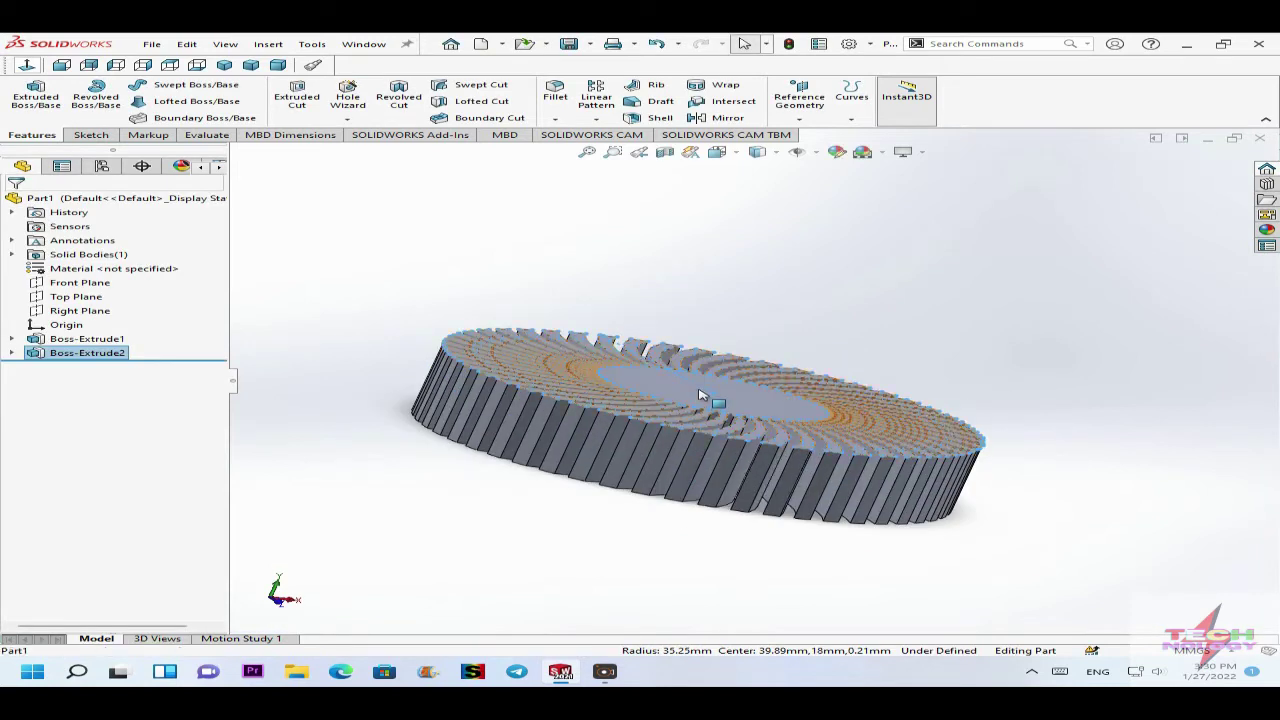
Orient the view normal to the hub's top face and examine how smoothly the curved fin edges are displayed.
{"action": "right_click", "coordinate": [700, 338]}
{"action": "left_click", "coordinate": [838, 365]}
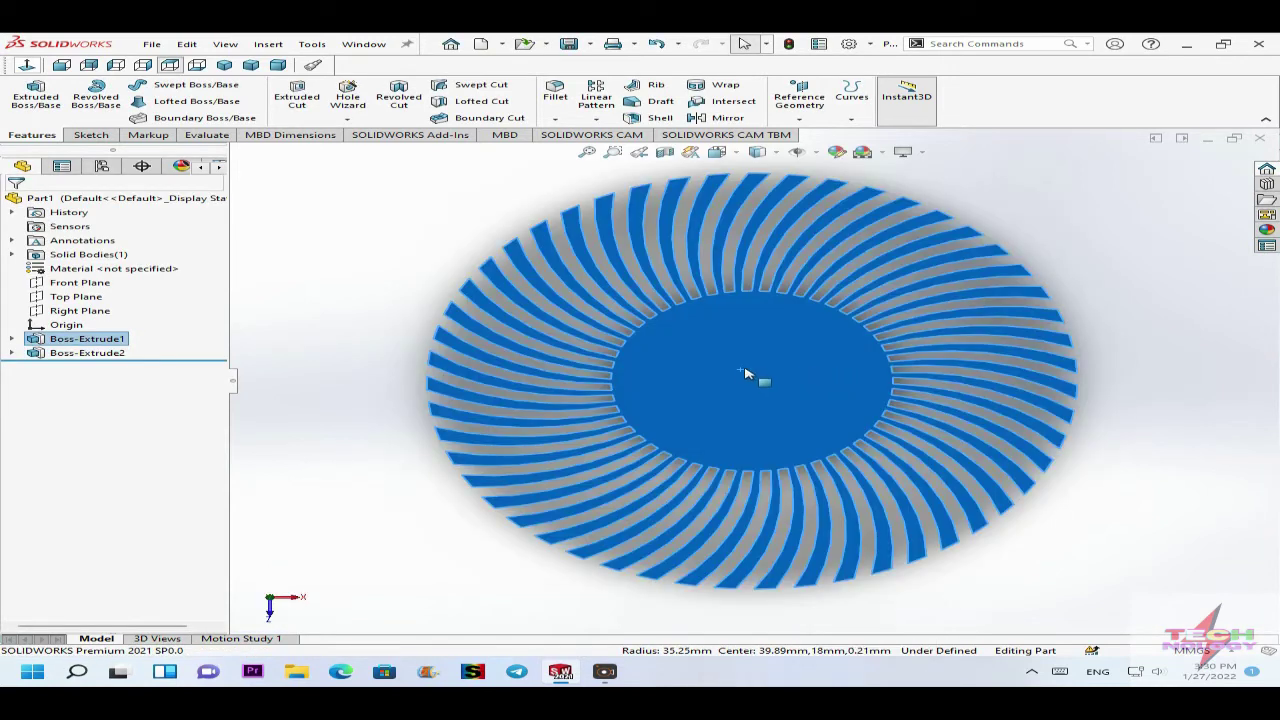
{"action": "scroll", "coordinate": [744, 373], "scroll_direction": "up", "scroll_amount": 2}
{"action": "scroll", "coordinate": [742, 341], "scroll_direction": "down", "scroll_amount": 4}
{"action": "scroll", "coordinate": [741, 340], "scroll_direction": "up", "scroll_amount": 2}
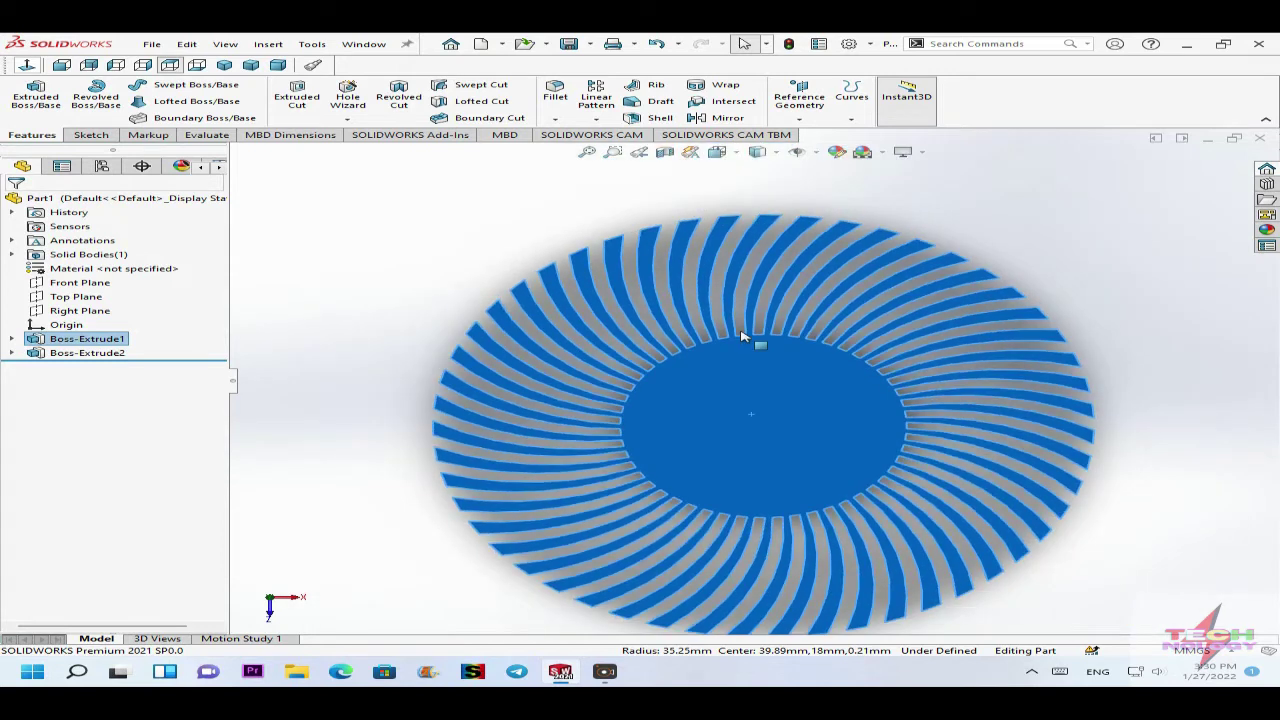
{"action": "scroll", "coordinate": [742, 337], "scroll_direction": "down", "scroll_amount": 2}
{"action": "scroll", "coordinate": [748, 335], "scroll_direction": "up", "scroll_amount": 4}
{"action": "scroll", "coordinate": [782, 449], "scroll_direction": "down", "scroll_amount": 2}
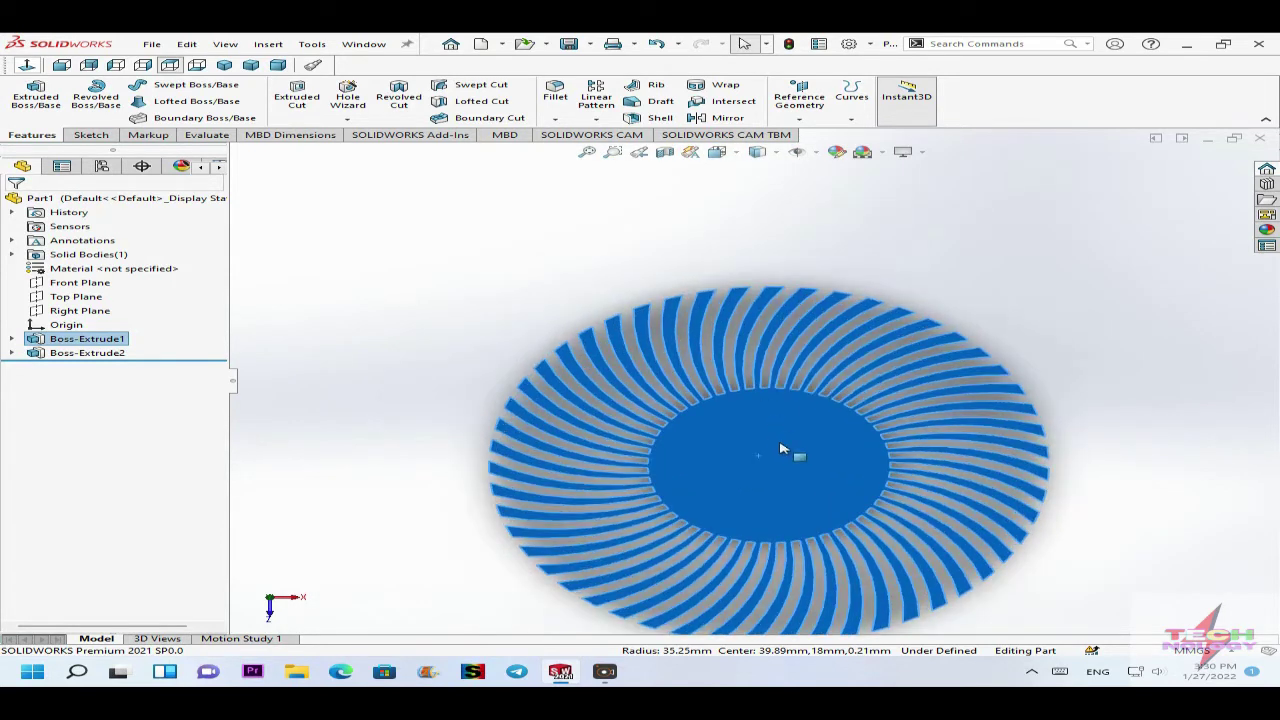
{"action": "scroll", "coordinate": [788, 450], "scroll_direction": "down", "scroll_amount": 2}
{"action": "scroll", "coordinate": [786, 449], "scroll_direction": "up", "scroll_amount": 2}
{"action": "scroll", "coordinate": [769, 368], "scroll_direction": "down", "scroll_amount": 3}
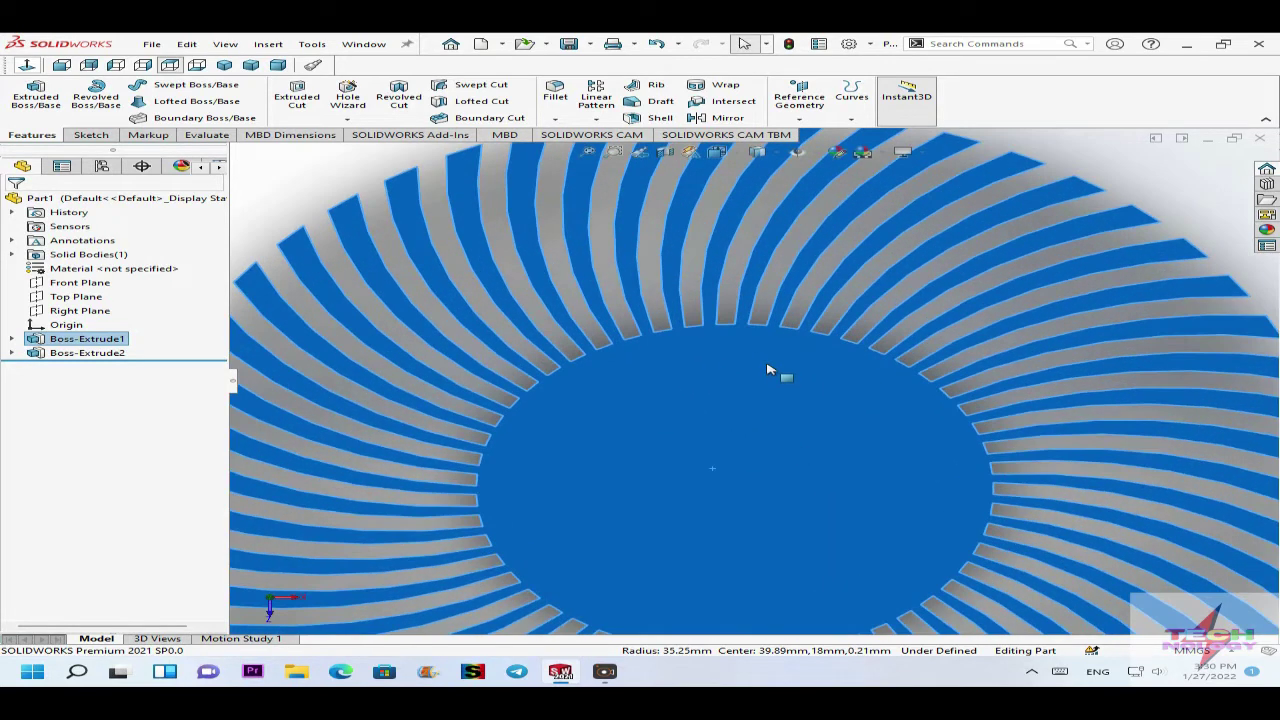
{"action": "scroll", "coordinate": [770, 367], "scroll_direction": "up", "scroll_amount": 3}
{"action": "scroll", "coordinate": [771, 366], "scroll_direction": "down", "scroll_amount": 5}
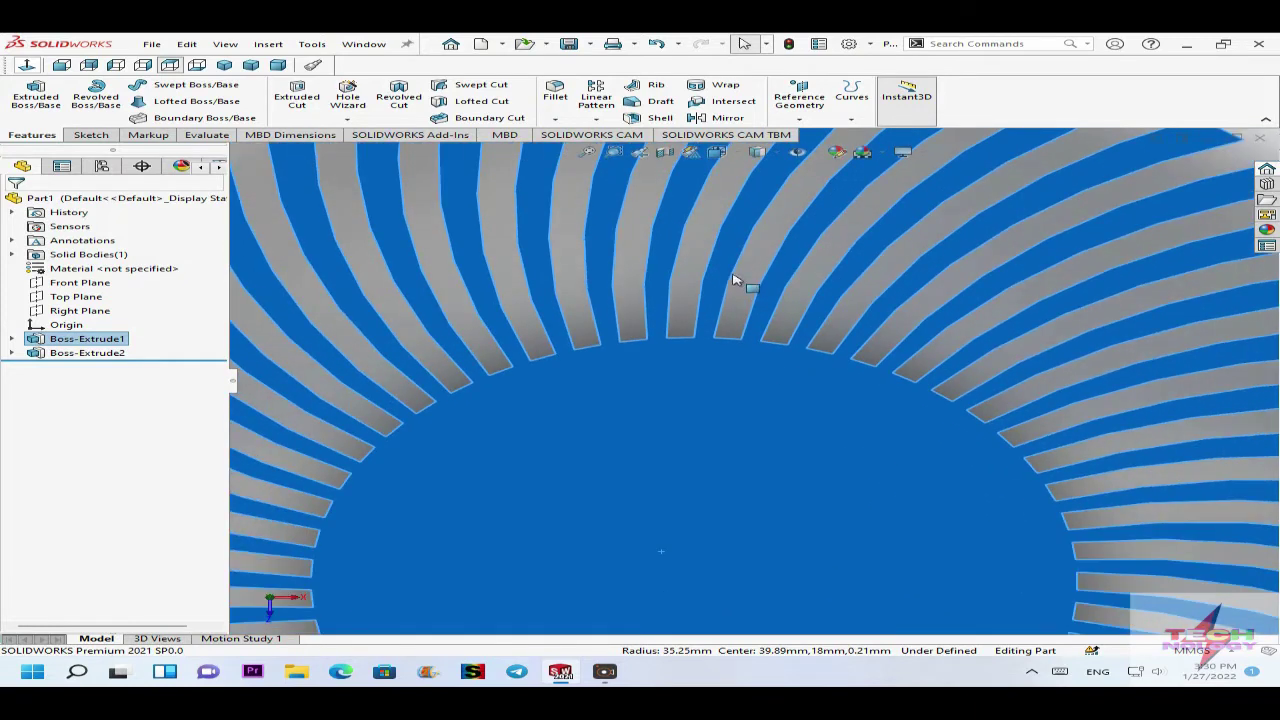
{"action": "scroll", "coordinate": [740, 295], "scroll_direction": "down", "scroll_amount": 5}
{"action": "scroll", "coordinate": [742, 303], "scroll_direction": "up", "scroll_amount": 4}
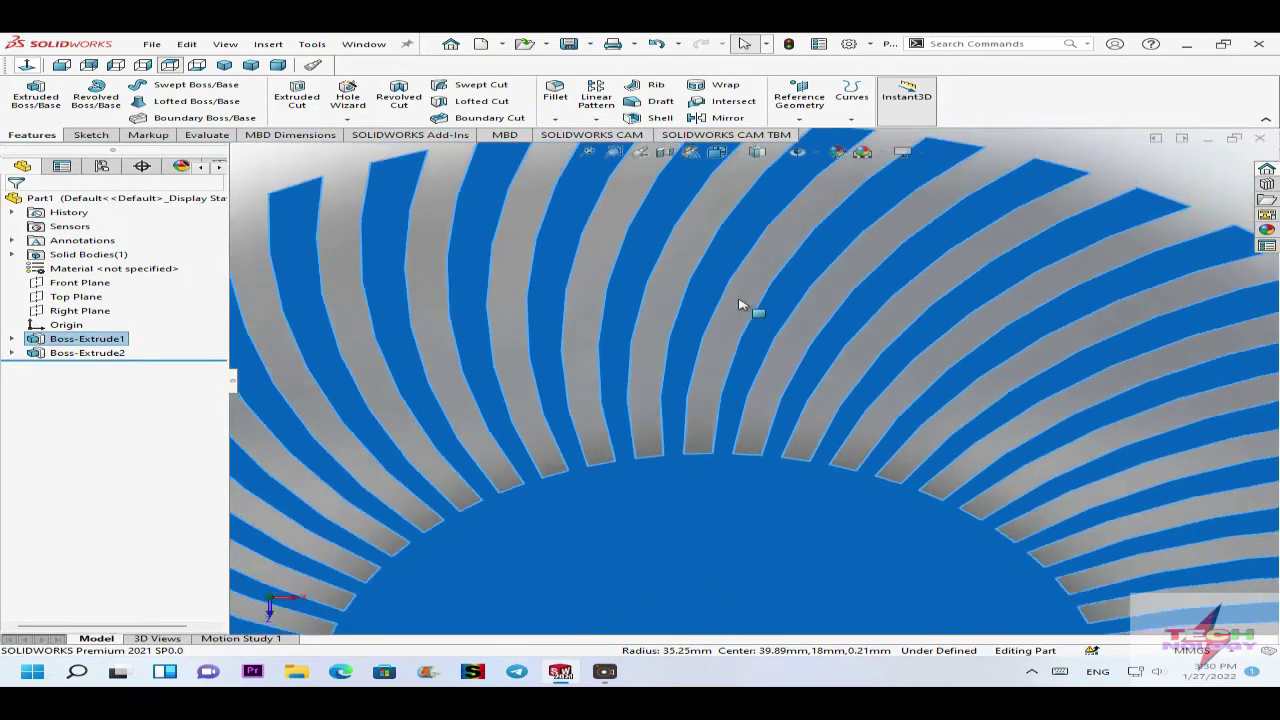
{"action": "scroll", "coordinate": [742, 306], "scroll_direction": "up", "scroll_amount": 3}
{"action": "scroll", "coordinate": [740, 306], "scroll_direction": "down", "scroll_amount": 6}
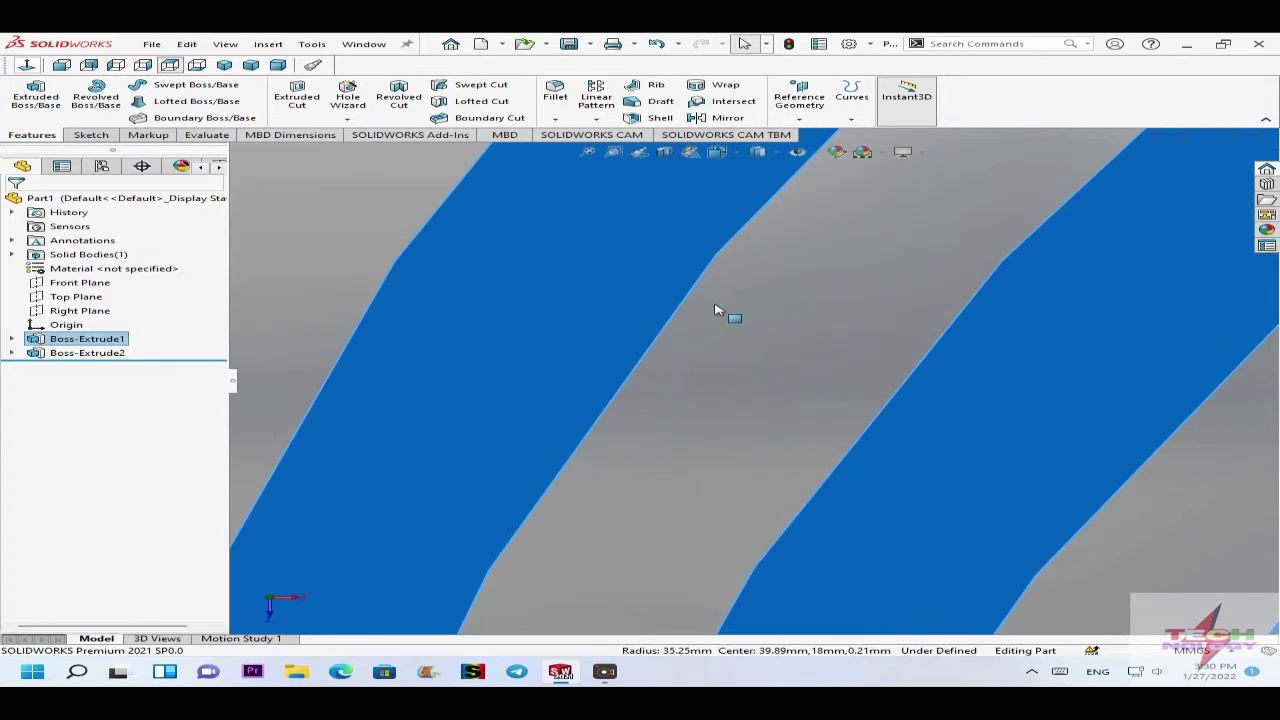
{"action": "scroll", "coordinate": [746, 371], "scroll_direction": "up", "scroll_amount": 6}
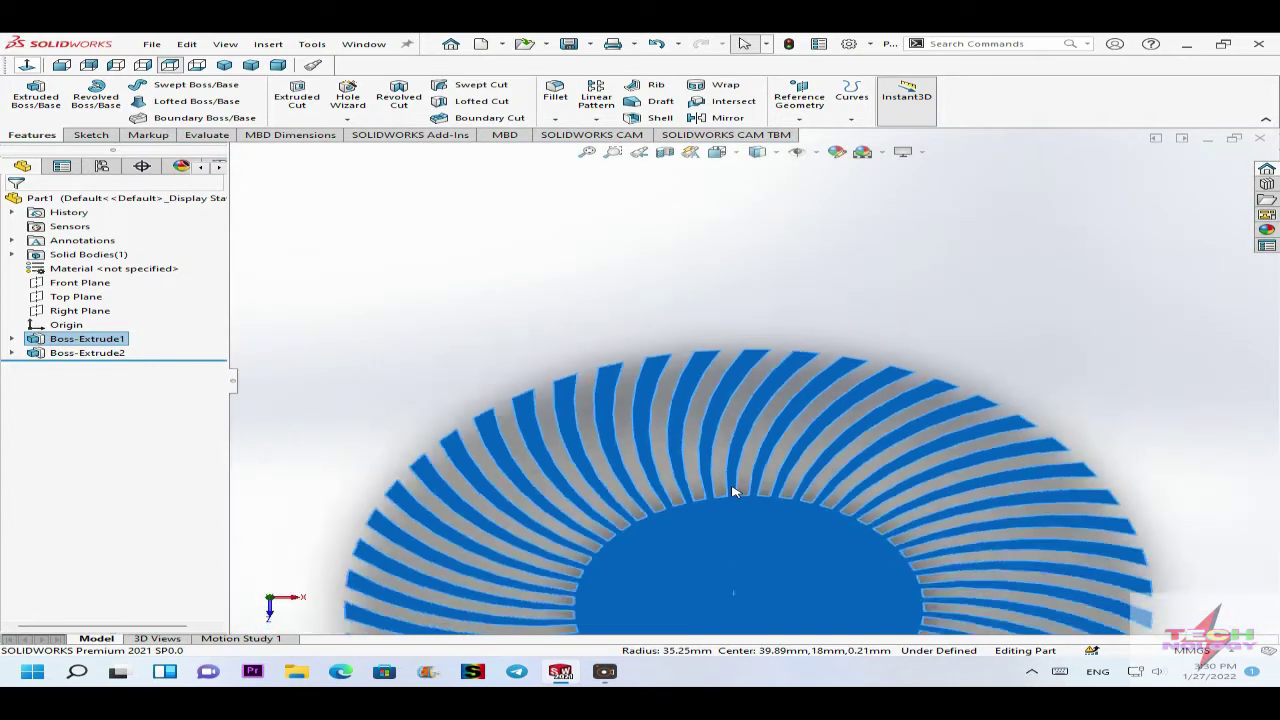
{"action": "scroll", "coordinate": [738, 498], "scroll_direction": "up", "scroll_amount": 4}
{"action": "scroll", "coordinate": [750, 490], "scroll_direction": "down", "scroll_amount": 3}
{"action": "scroll", "coordinate": [802, 320], "scroll_direction": "down", "scroll_amount": 4}
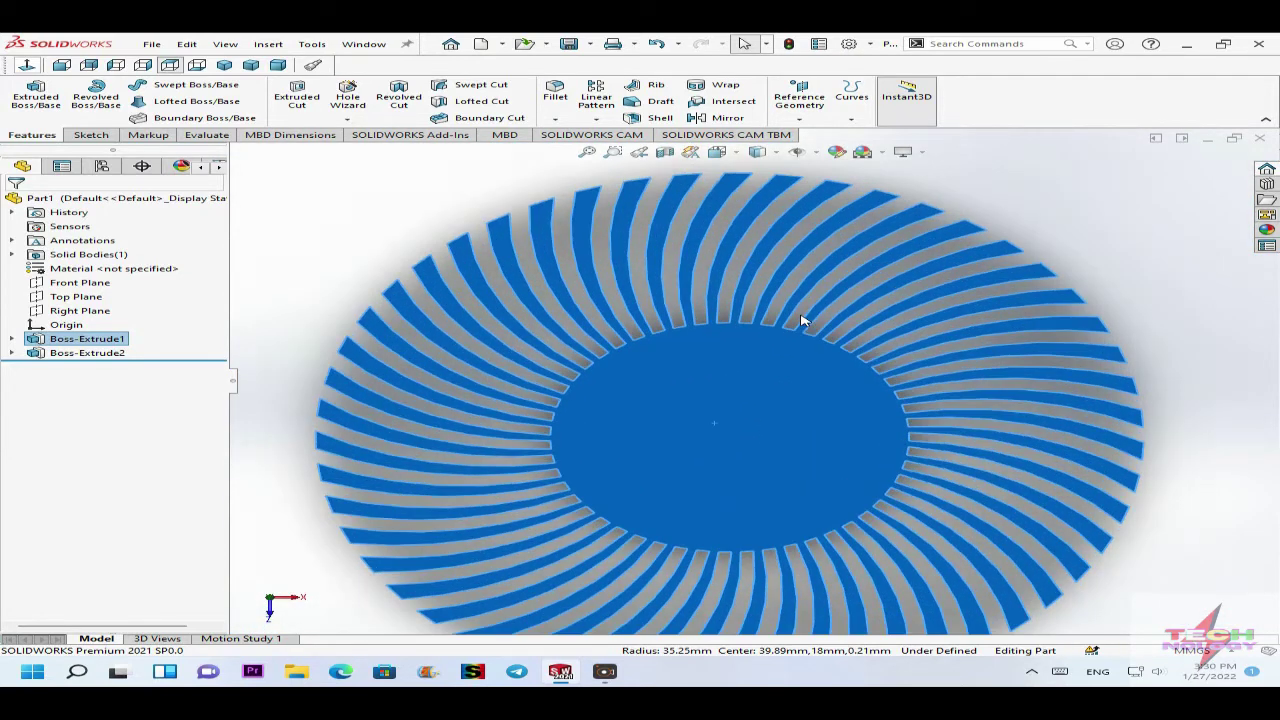
{"action": "scroll", "coordinate": [730, 362], "scroll_direction": "up", "scroll_amount": 3}
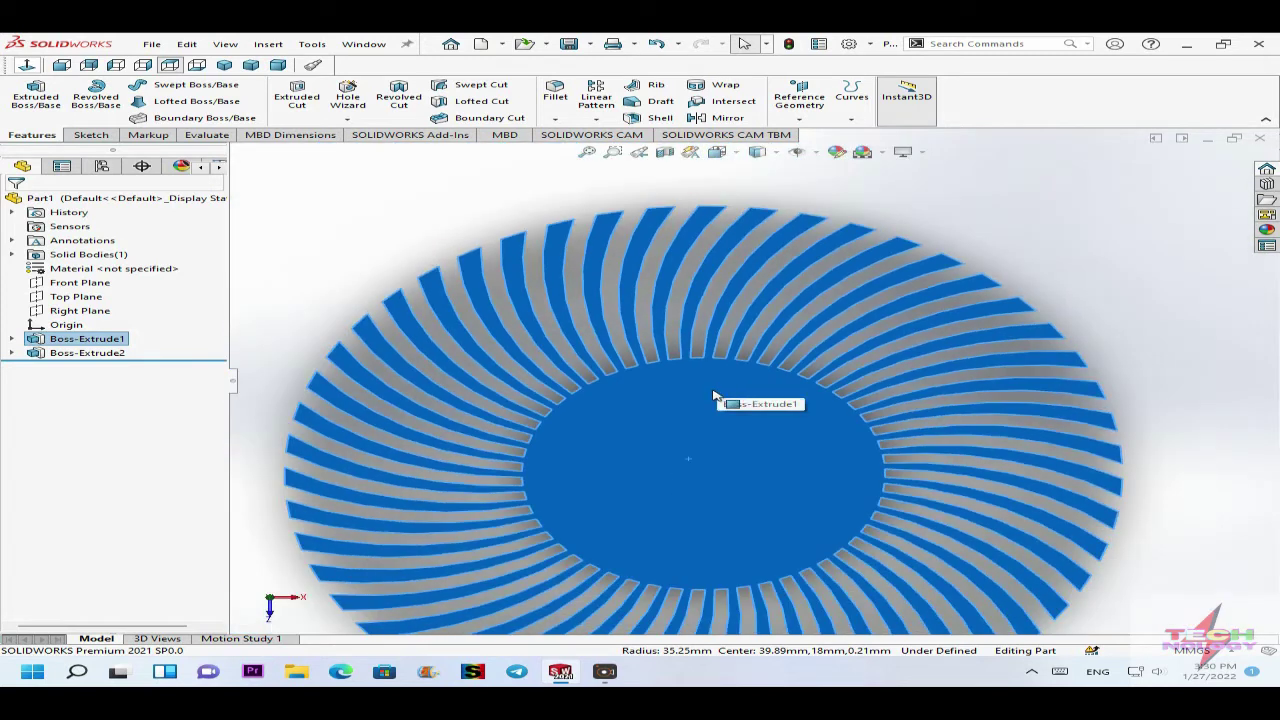
{"action": "scroll", "coordinate": [715, 405], "scroll_direction": "up", "scroll_amount": 2}
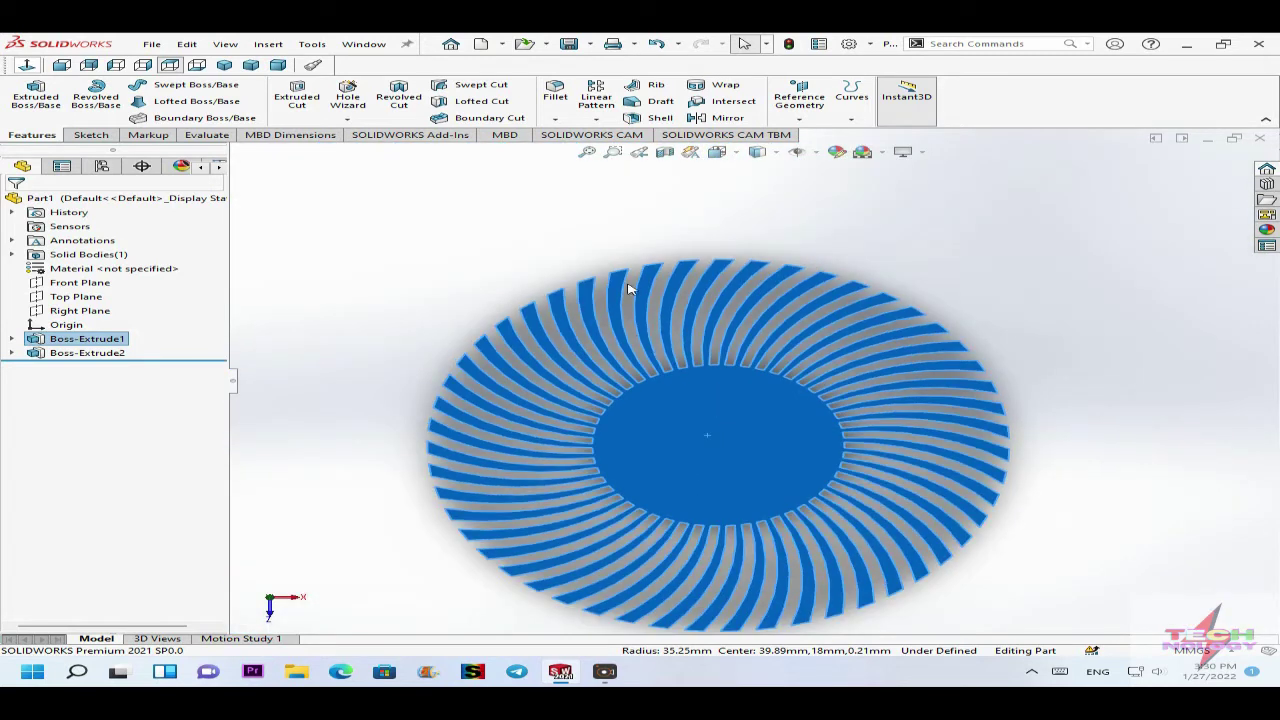
Raise the document's shaded and draft image quality to the edge of the red high zone, about 0.039 mm deviation.
{"action": "left_click", "coordinate": [849, 45]}
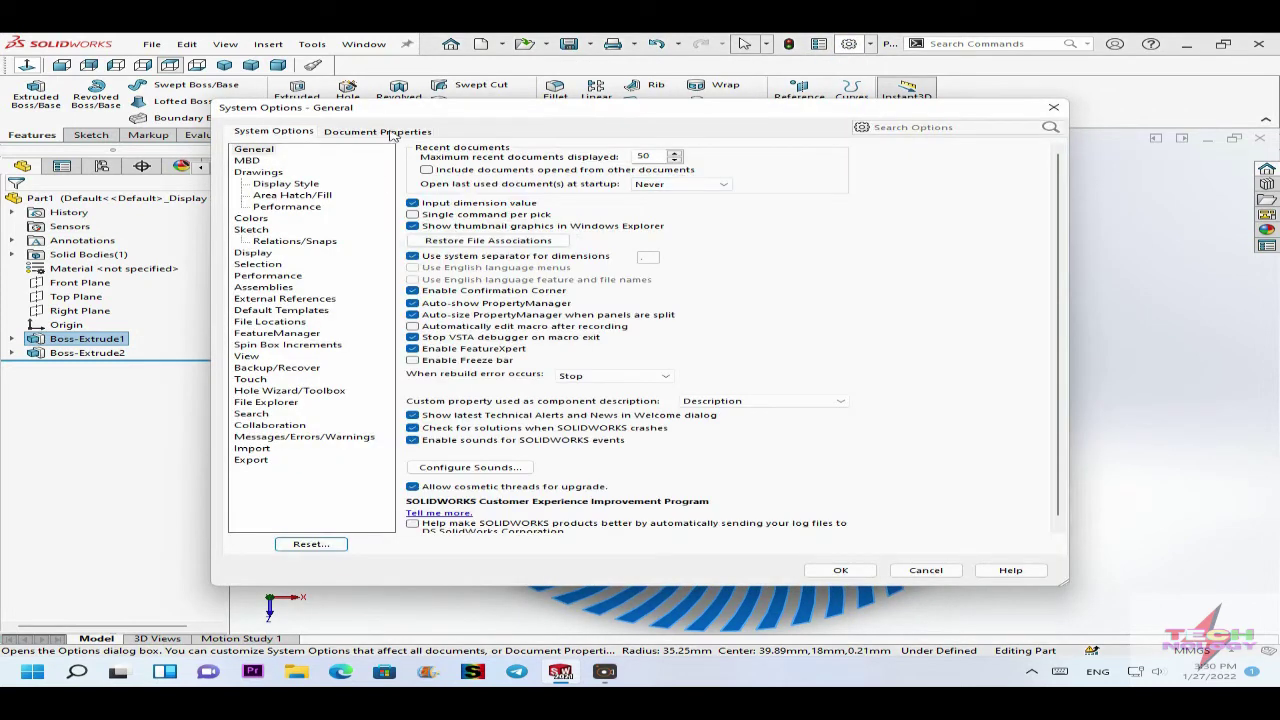
{"action": "left_click", "coordinate": [390, 132]}
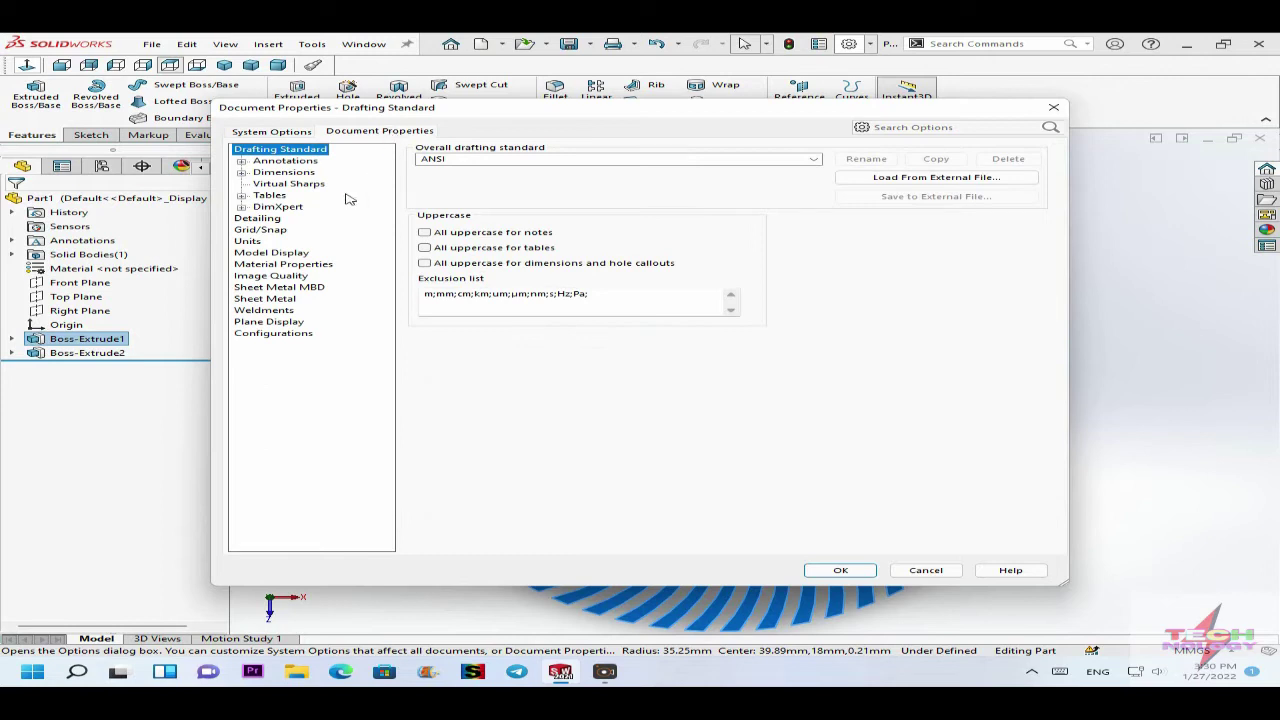
{"action": "left_click", "coordinate": [275, 276]}
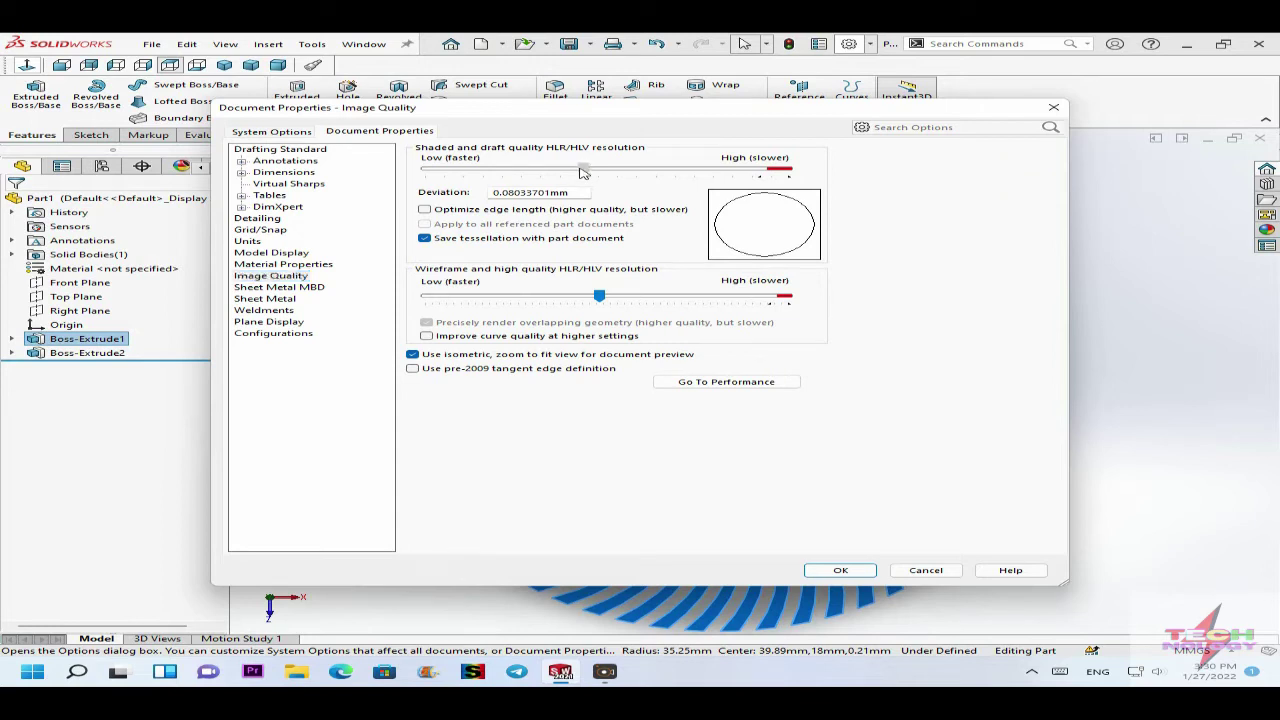
{"action": "left_click_drag", "start_coordinate": [745, 176], "coordinate": [772, 175]}
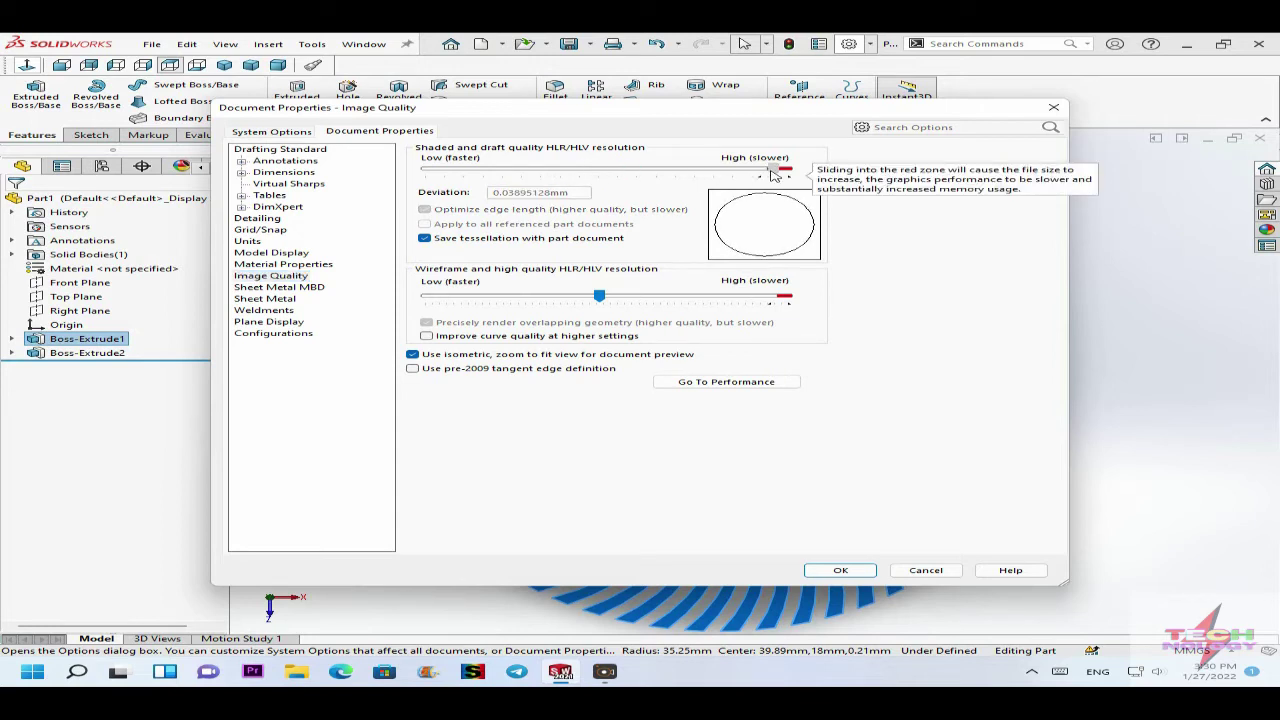
{"action": "left_click", "coordinate": [840, 570]}
Inspect the curved fin edges at close range and across the whole part for display smoothness.
{"action": "scroll", "coordinate": [711, 296], "scroll_direction": "down", "scroll_amount": 3}
{"action": "scroll", "coordinate": [711, 296], "scroll_direction": "down", "scroll_amount": 5}
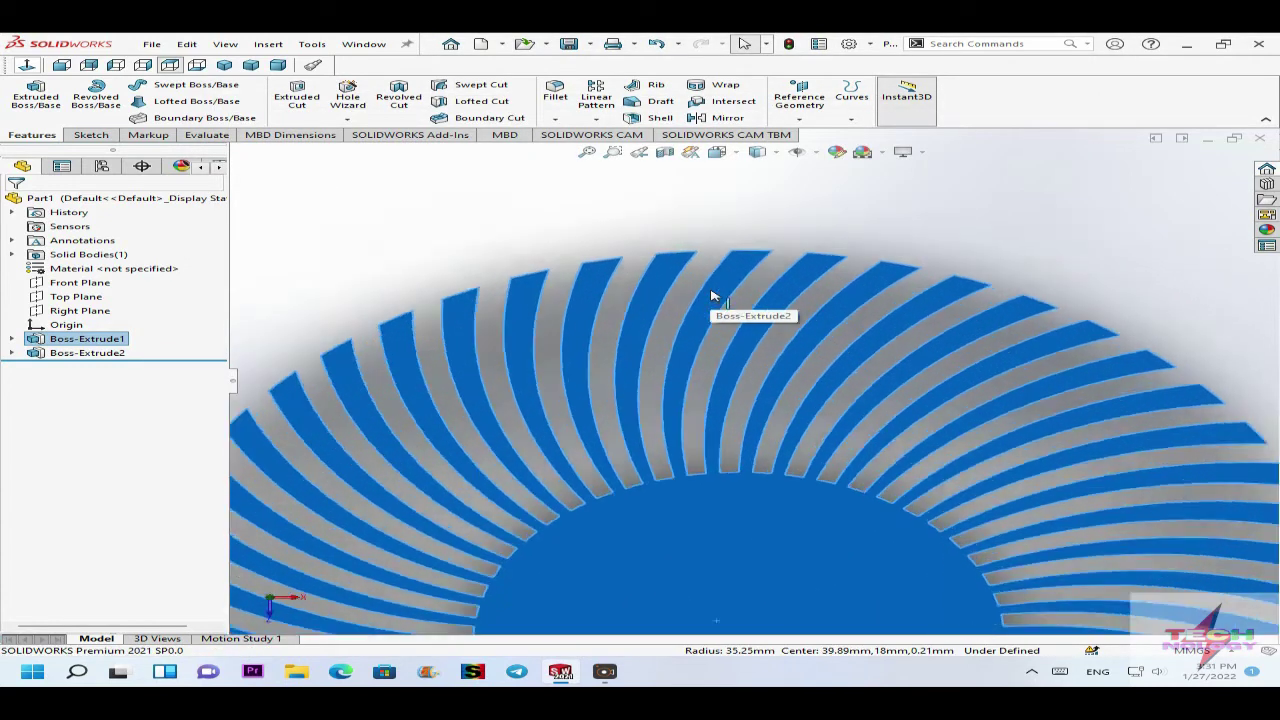
{"action": "scroll", "coordinate": [744, 340], "scroll_direction": "up", "scroll_amount": 4}
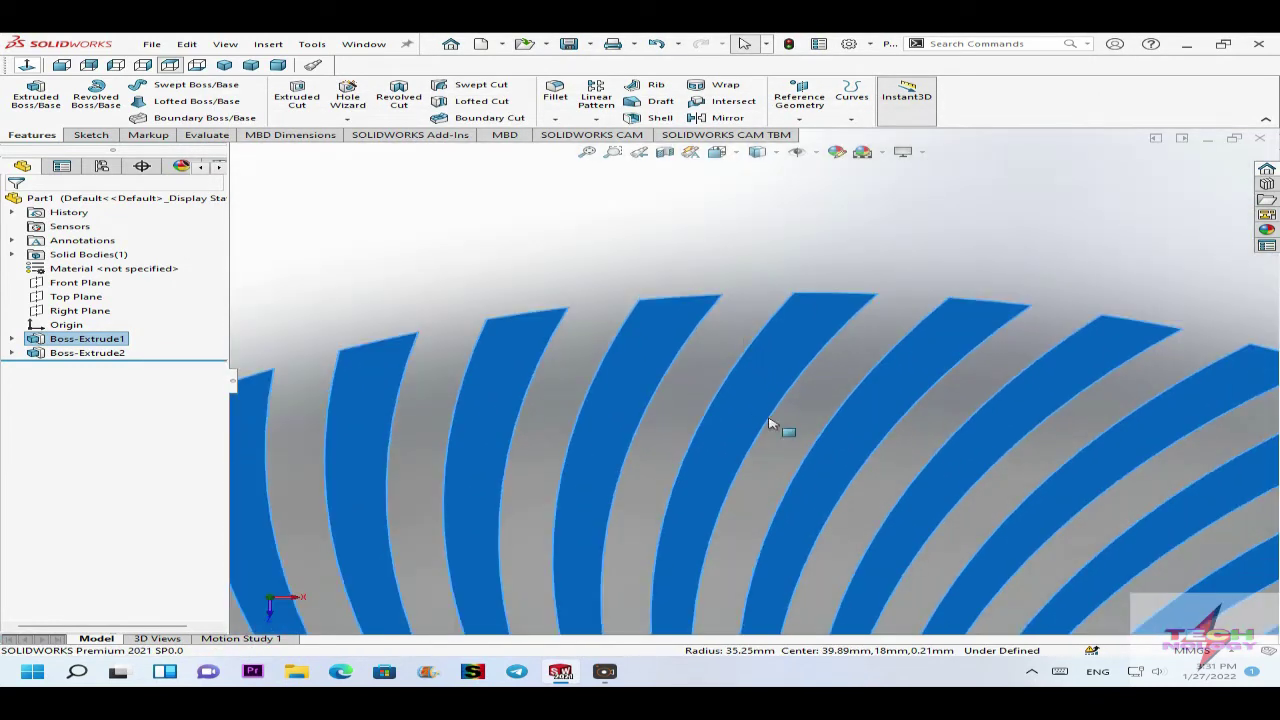
{"action": "scroll", "coordinate": [766, 424], "scroll_direction": "up", "scroll_amount": 3}
{"action": "scroll", "coordinate": [748, 448], "scroll_direction": "down", "scroll_amount": 3}
{"action": "scroll", "coordinate": [737, 458], "scroll_direction": "up", "scroll_amount": 3}
{"action": "scroll", "coordinate": [733, 442], "scroll_direction": "down", "scroll_amount": 3}
{"action": "scroll", "coordinate": [733, 443], "scroll_direction": "down", "scroll_amount": 3}
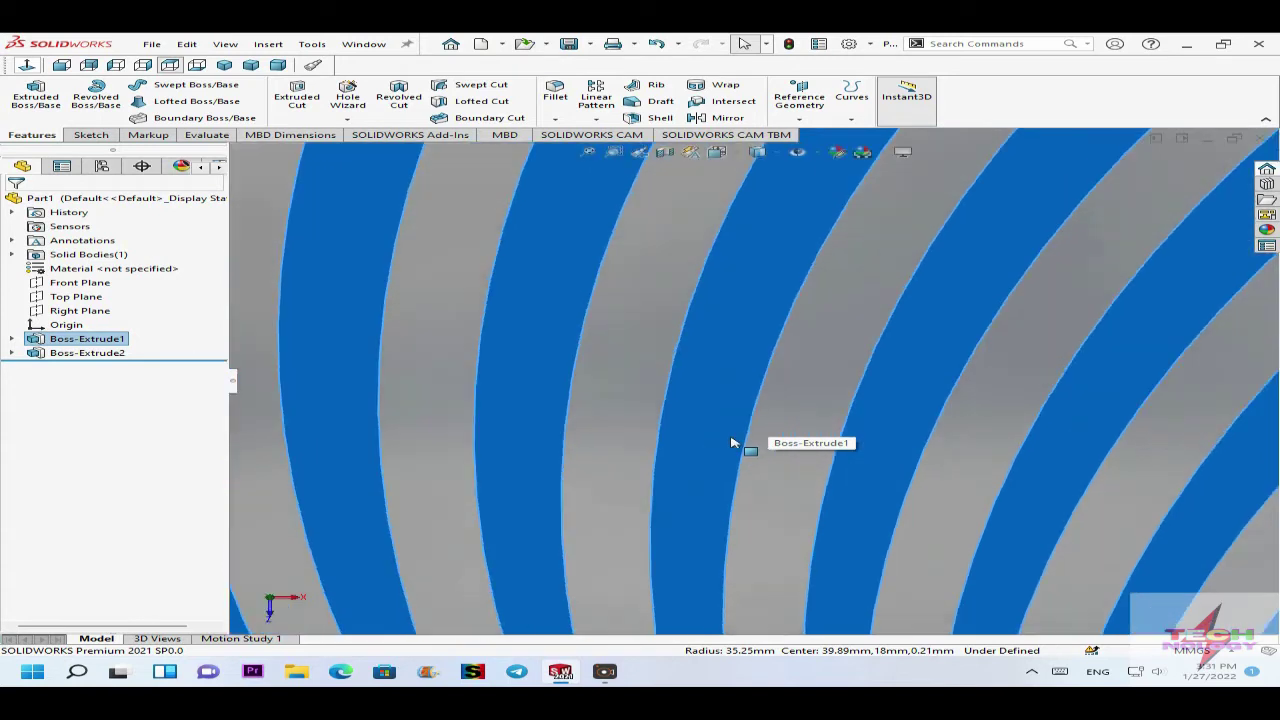
{"action": "scroll", "coordinate": [760, 435], "scroll_direction": "up", "scroll_amount": 8}
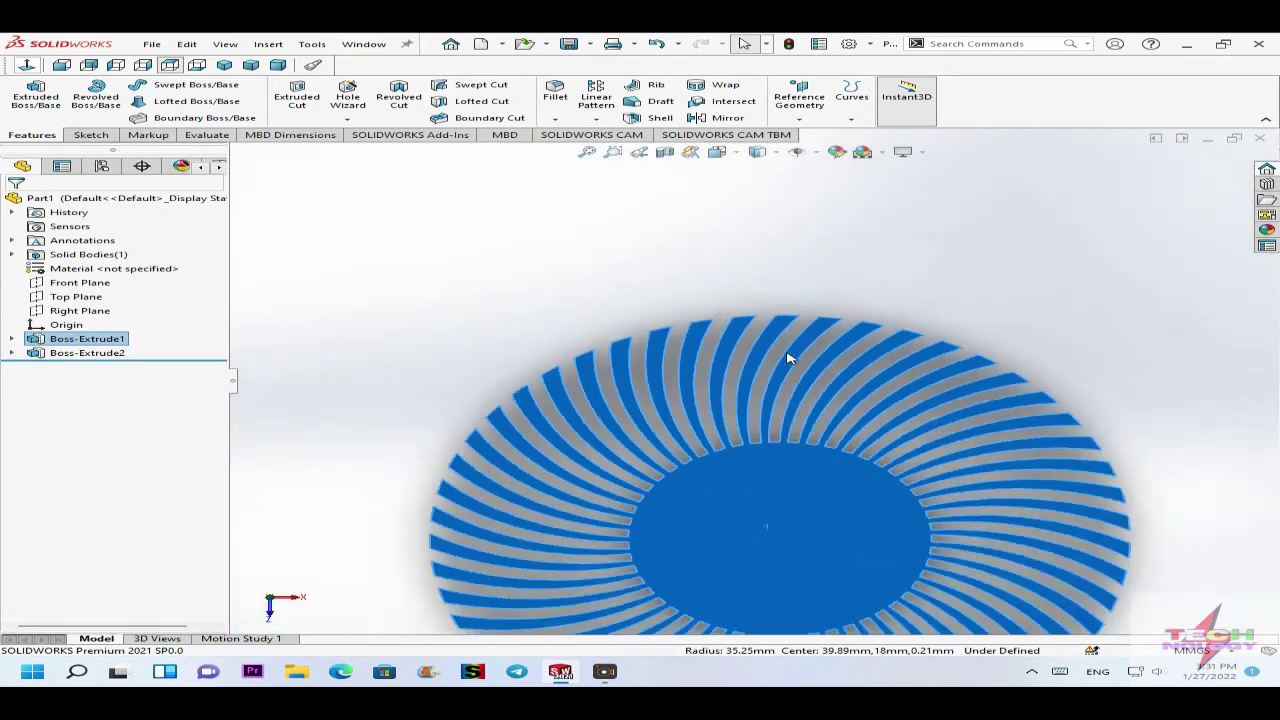
{"action": "scroll", "coordinate": [790, 450], "scroll_direction": "down", "scroll_amount": 2}
{"action": "scroll", "coordinate": [775, 484], "scroll_direction": "up", "scroll_amount": 4}
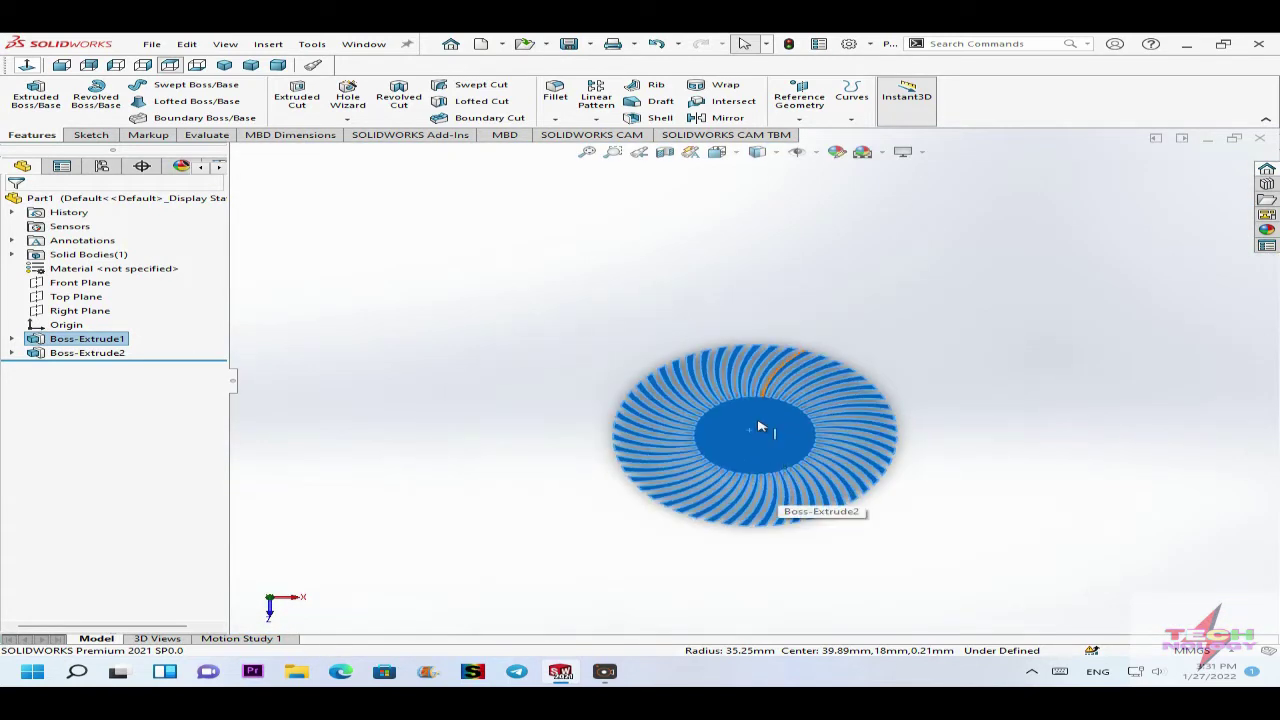
{"action": "scroll", "coordinate": [762, 428], "scroll_direction": "down", "scroll_amount": 3}
{"action": "scroll", "coordinate": [760, 428], "scroll_direction": "down", "scroll_amount": 2}
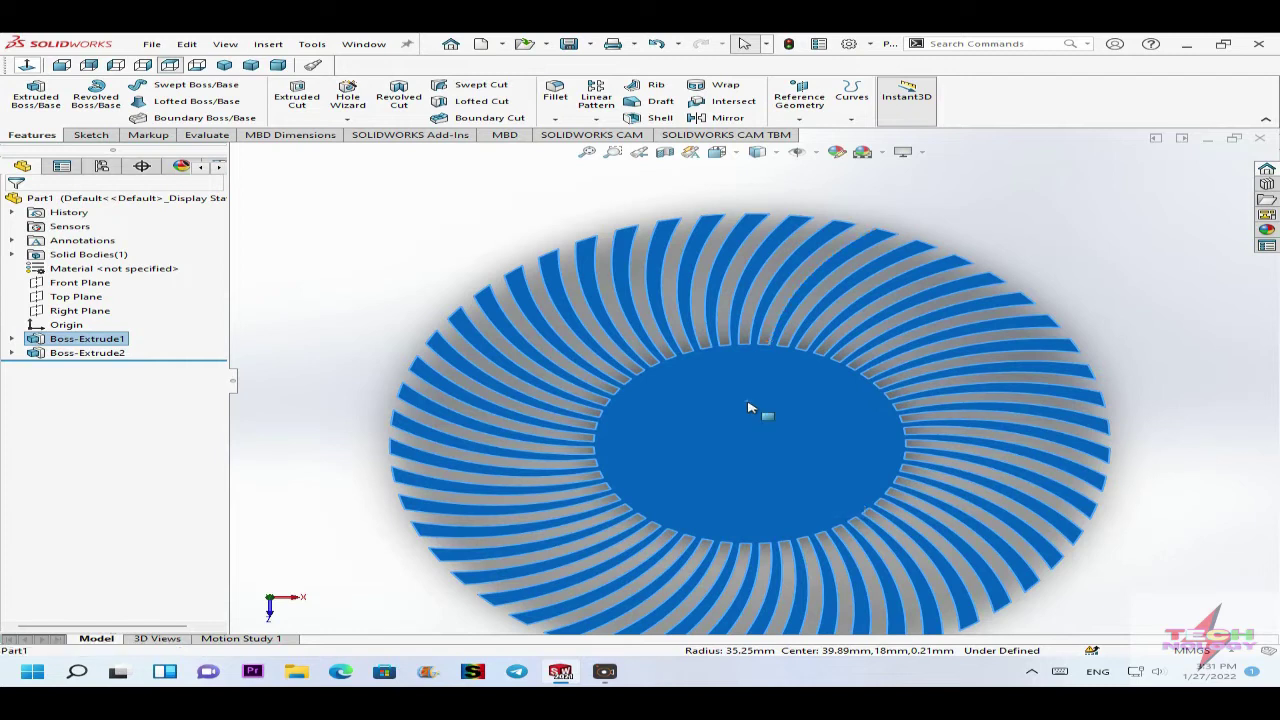
Flip the view normal to the hub face to its underside and back, and look over the fins from above.
{"action": "right_click", "coordinate": [751, 405]}
{"action": "left_click", "coordinate": [828, 365]}
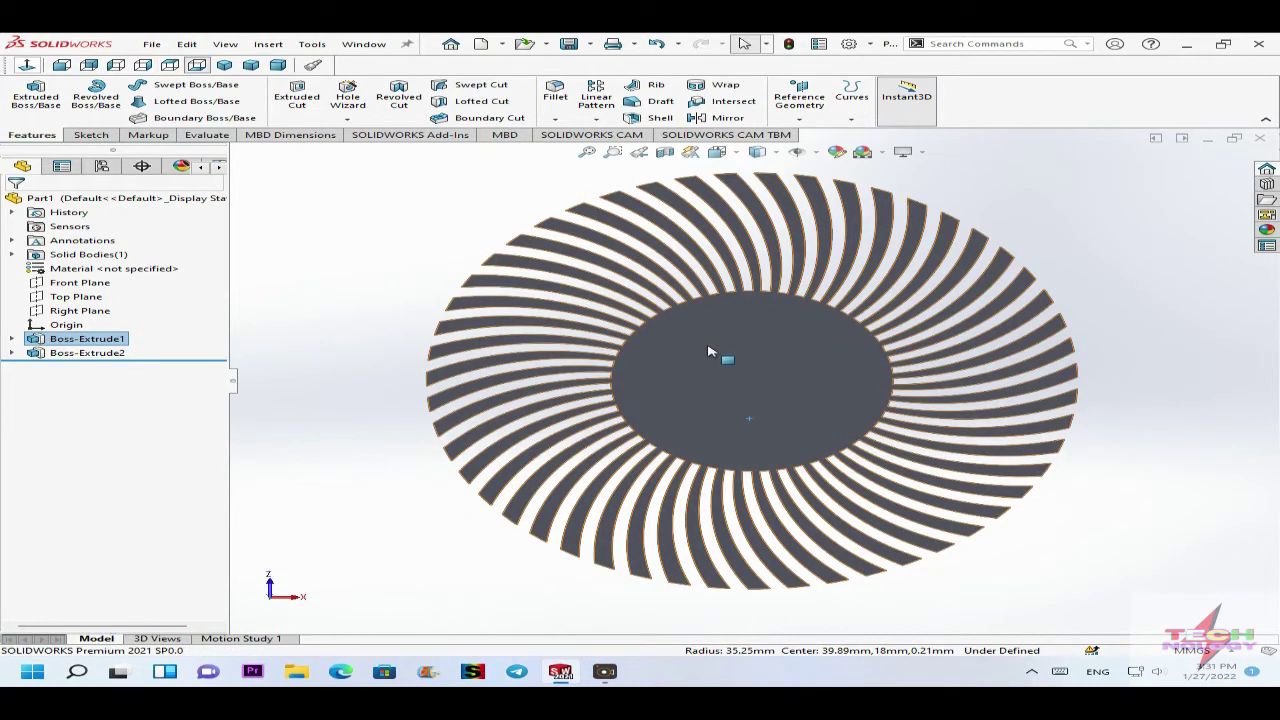
{"action": "left_click", "coordinate": [26, 65]}
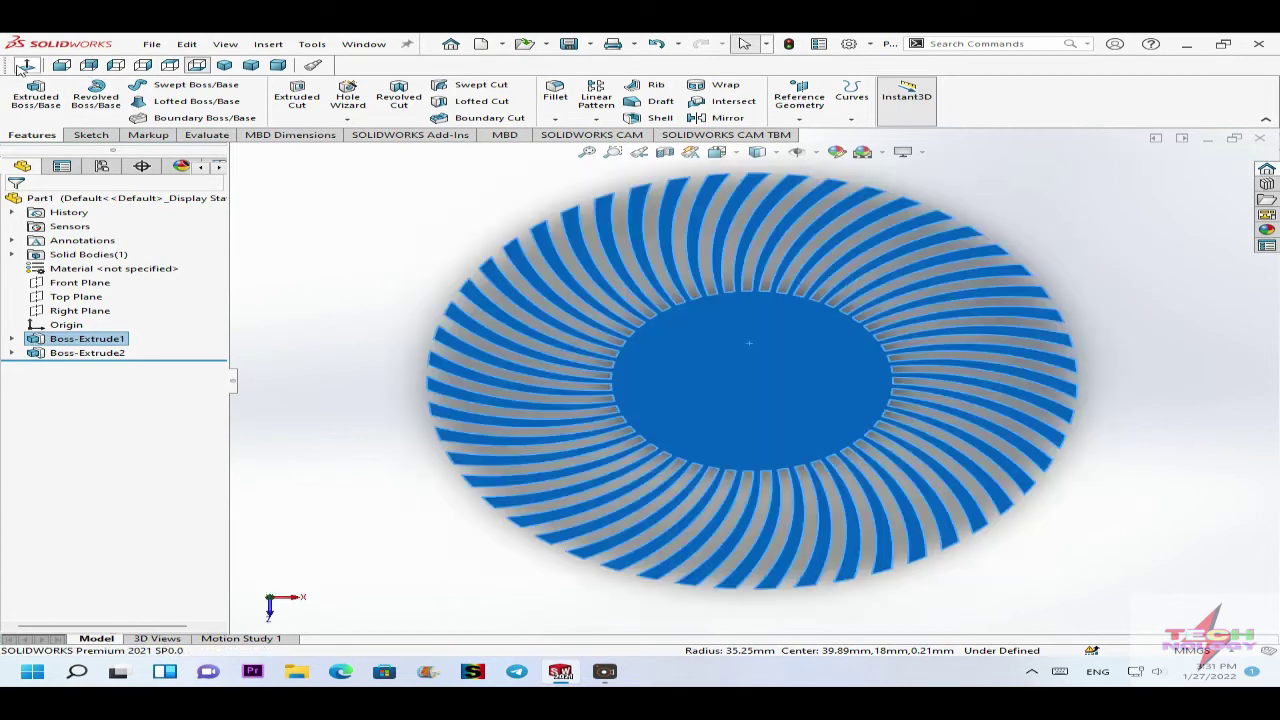
{"action": "scroll", "coordinate": [805, 280], "scroll_direction": "down", "scroll_amount": 3}
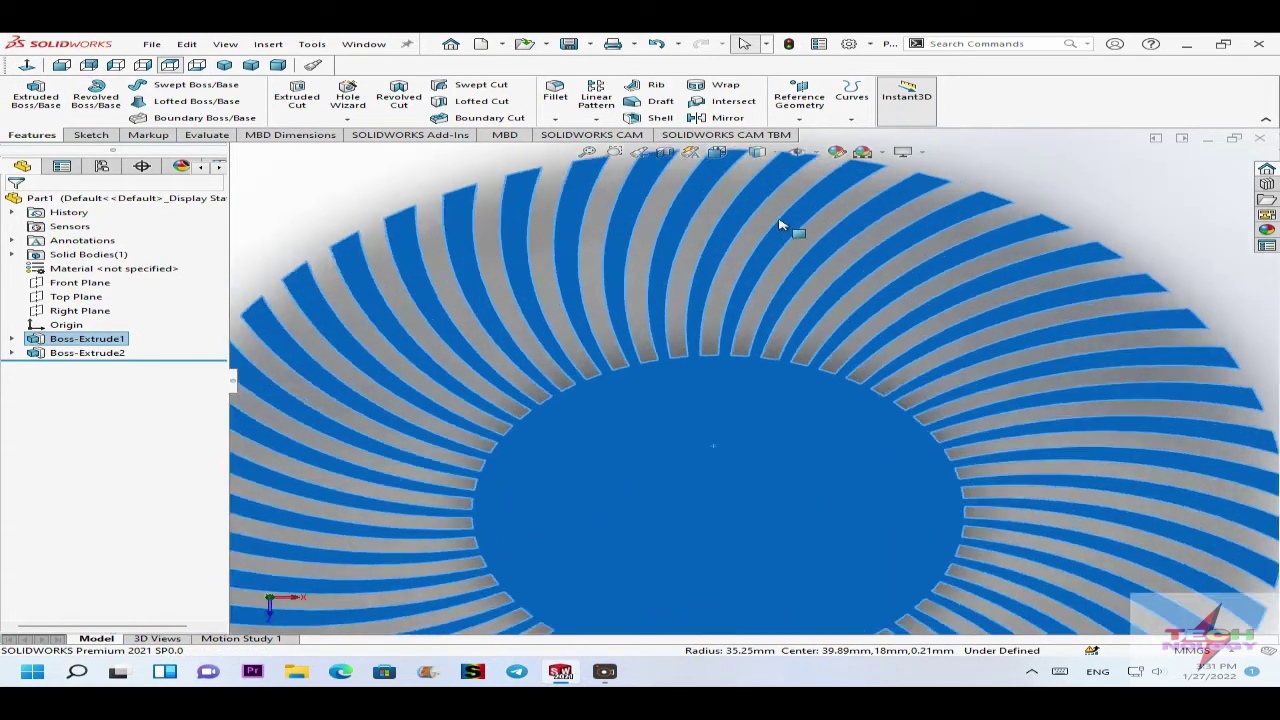
{"action": "scroll", "coordinate": [788, 236], "scroll_direction": "up", "scroll_amount": 3}
{"action": "scroll", "coordinate": [750, 230], "scroll_direction": "down", "scroll_amount": 2}
{"action": "scroll", "coordinate": [717, 380], "scroll_direction": "down", "scroll_amount": 2}
{"action": "scroll", "coordinate": [723, 380], "scroll_direction": "up", "scroll_amount": 4}
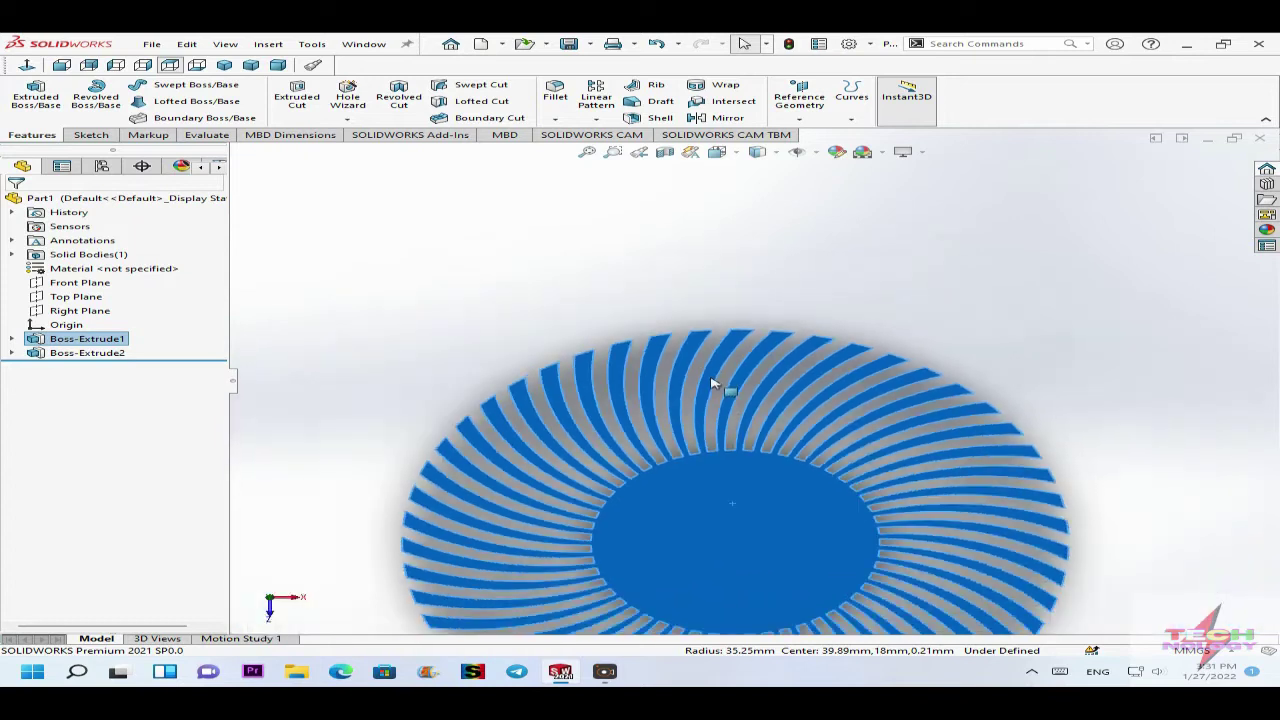
{"action": "scroll", "coordinate": [729, 395], "scroll_direction": "down", "scroll_amount": 4}
{"action": "scroll", "coordinate": [752, 459], "scroll_direction": "up", "scroll_amount": 2}
{"action": "scroll", "coordinate": [752, 459], "scroll_direction": "down", "scroll_amount": 1}
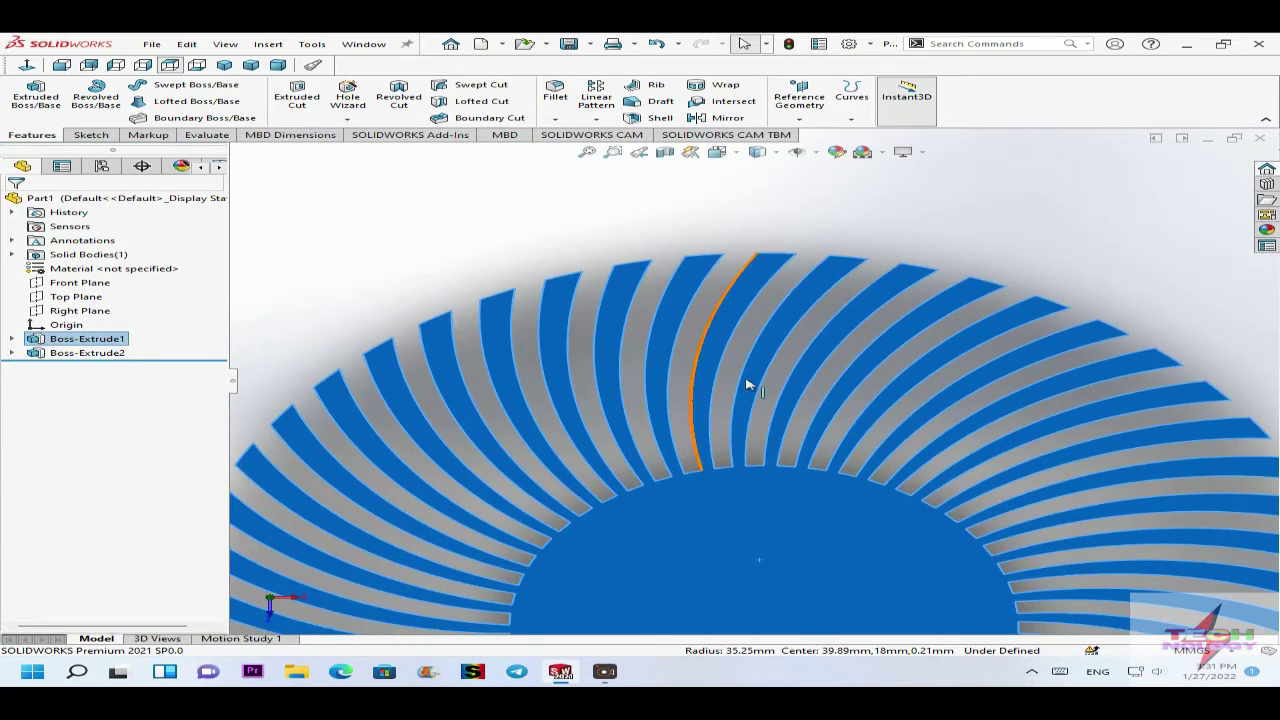
{"action": "scroll", "coordinate": [755, 466], "scroll_direction": "up", "scroll_amount": 5}
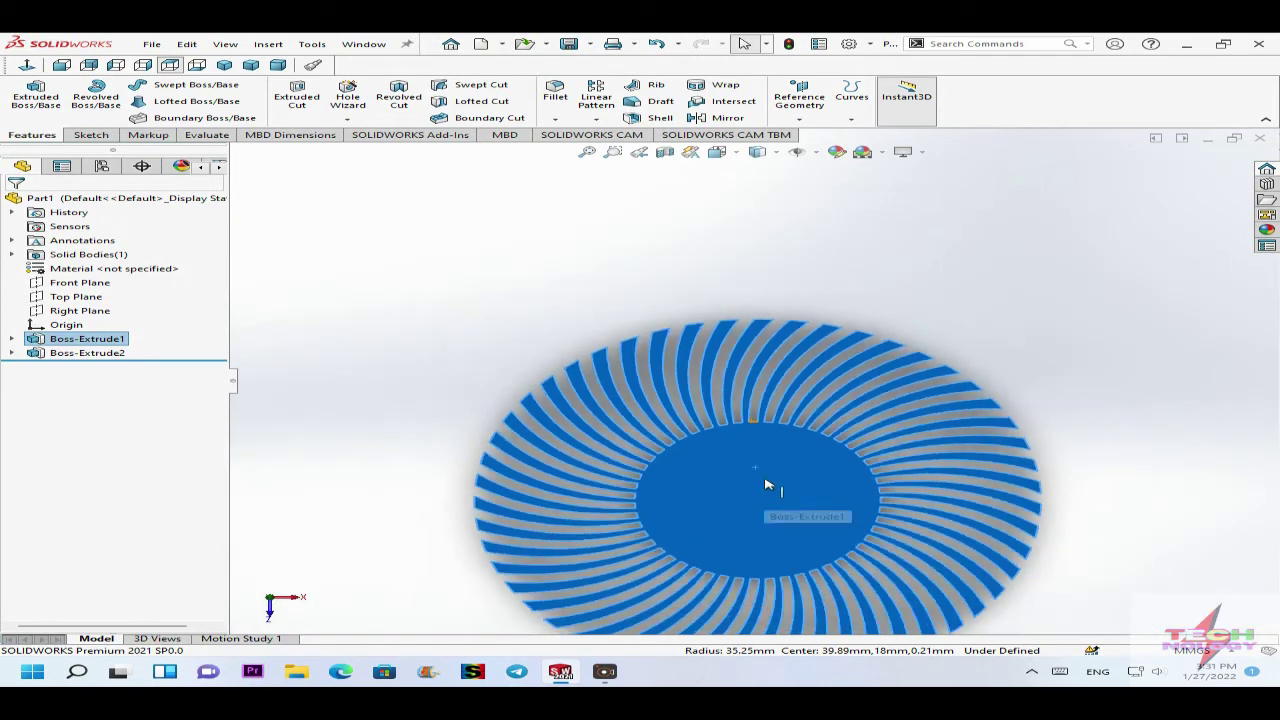
Start a sketch on the hub's top face and draw a circle about 29.5 mm in radius centred on the origin.
{"action": "left_click", "coordinate": [91, 135]}
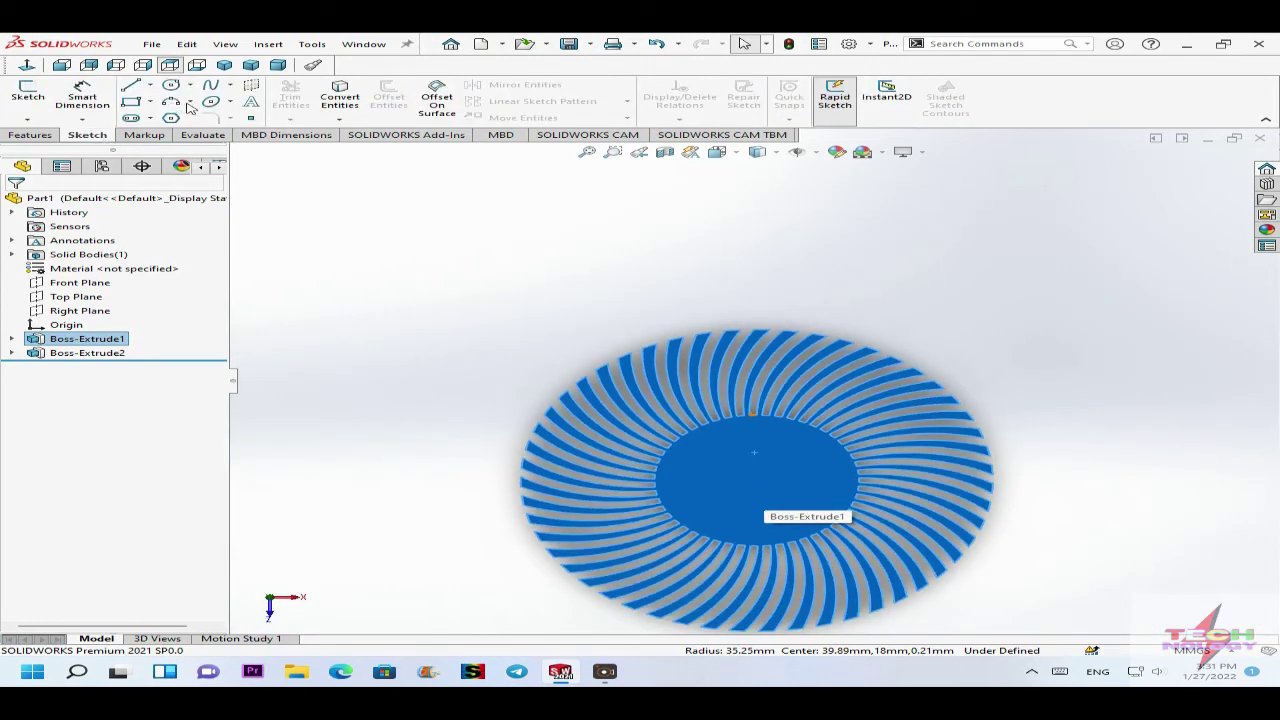
{"action": "left_click", "coordinate": [177, 86]}
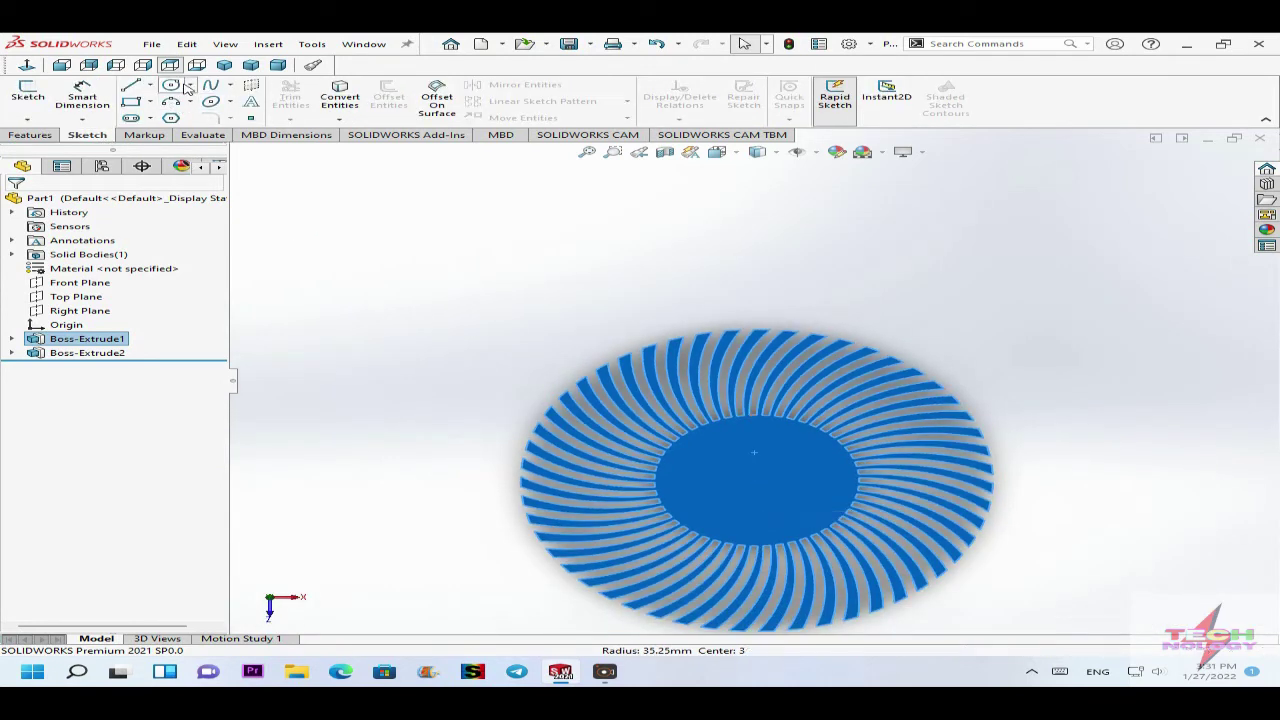
{"action": "left_click", "coordinate": [192, 86]}
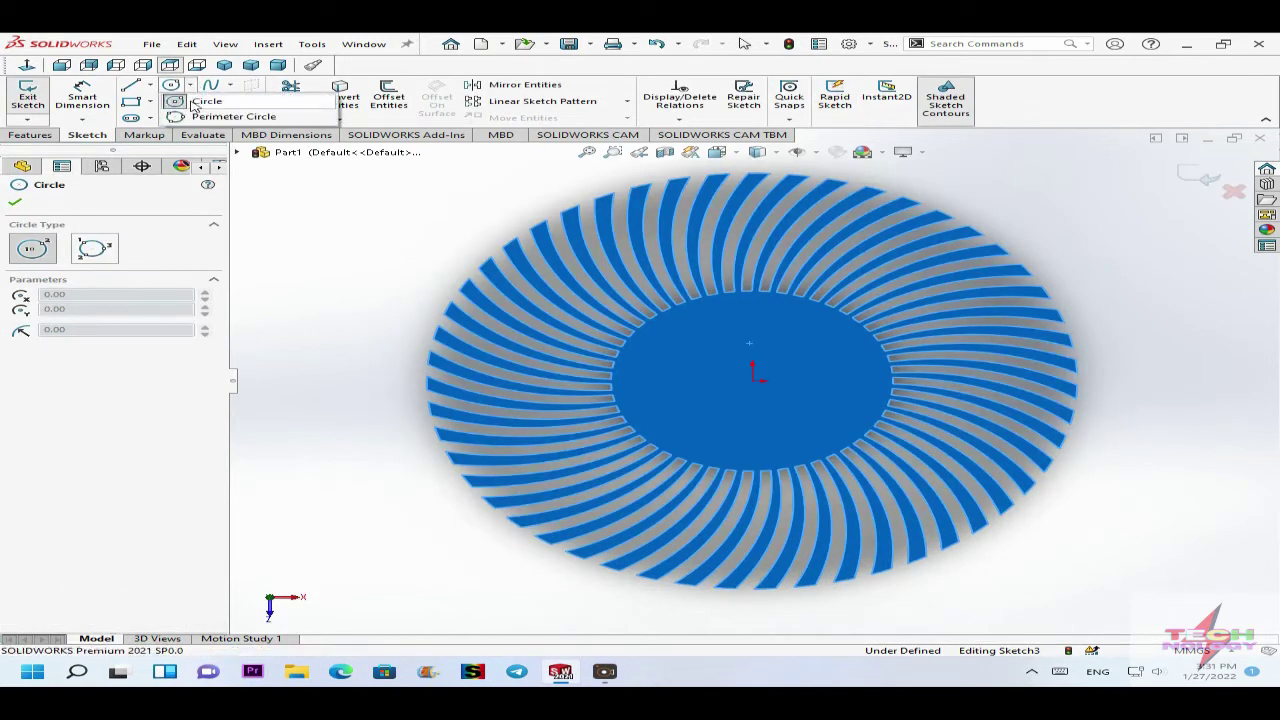
{"action": "left_click", "coordinate": [202, 102]}
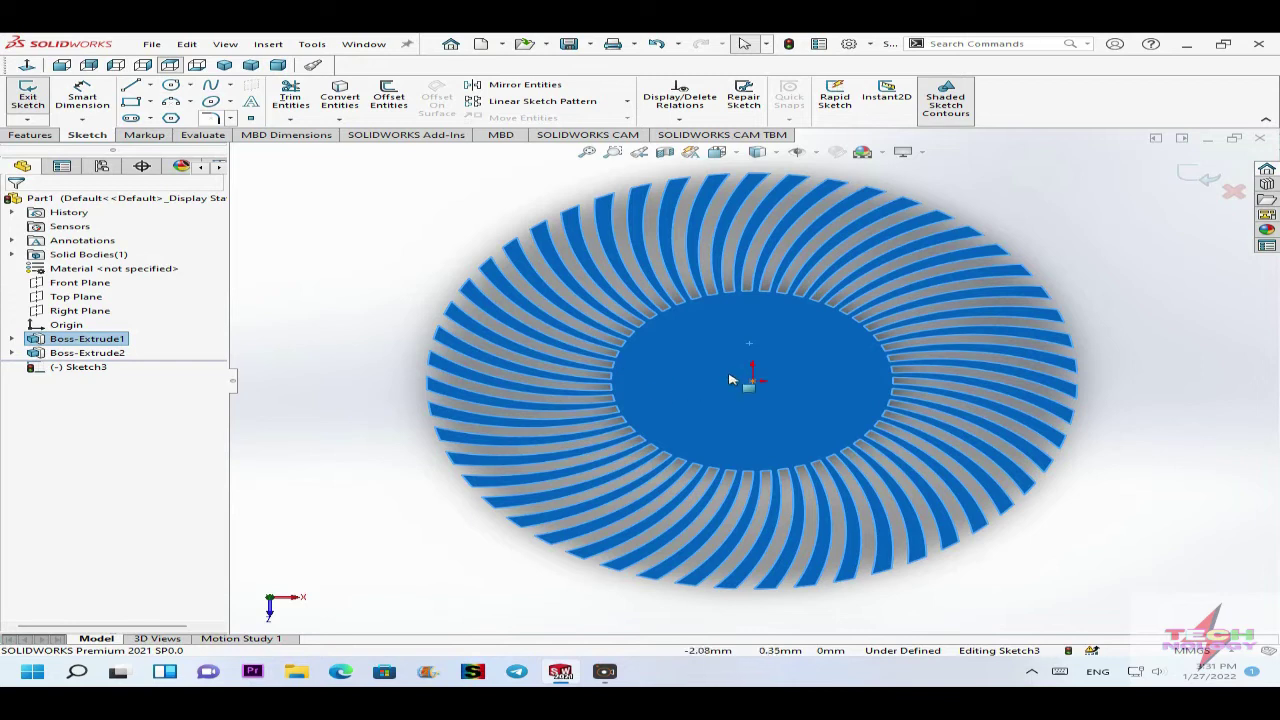
{"action": "left_click", "coordinate": [192, 86]}
{"action": "left_click", "coordinate": [197, 102]}
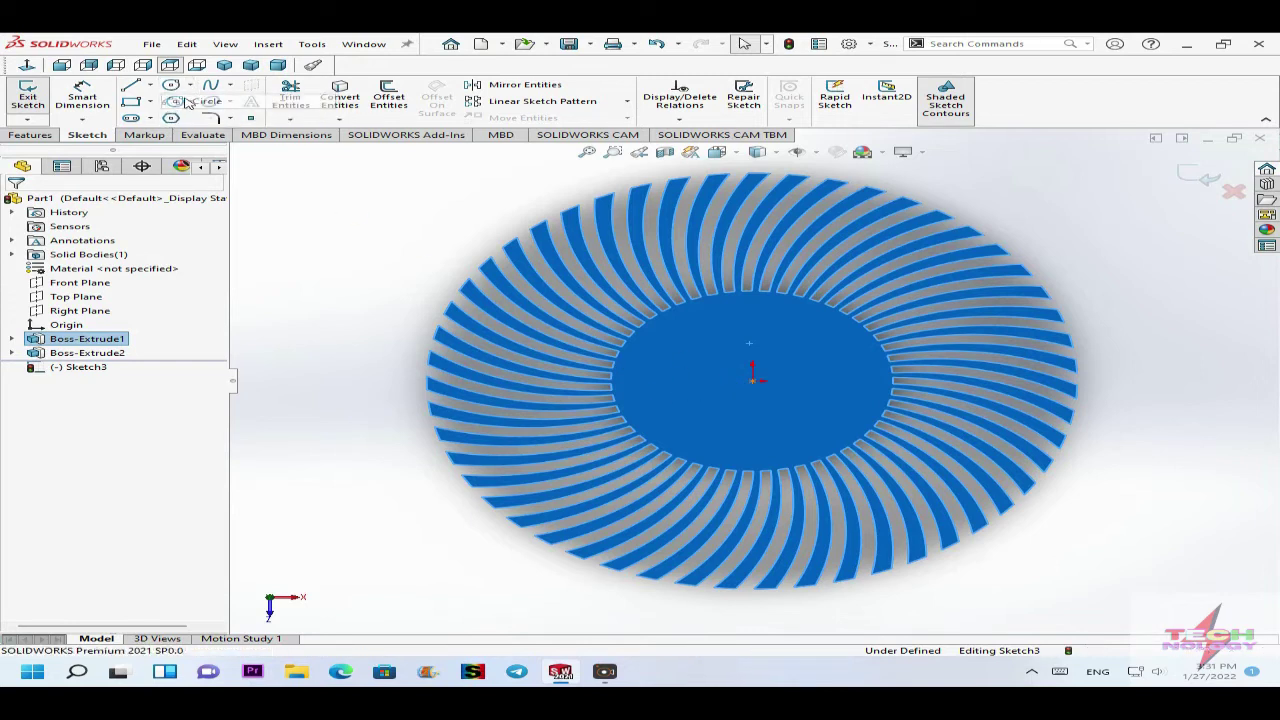
{"action": "left_click_drag", "start_coordinate": [752, 381], "coordinate": [776, 405]}
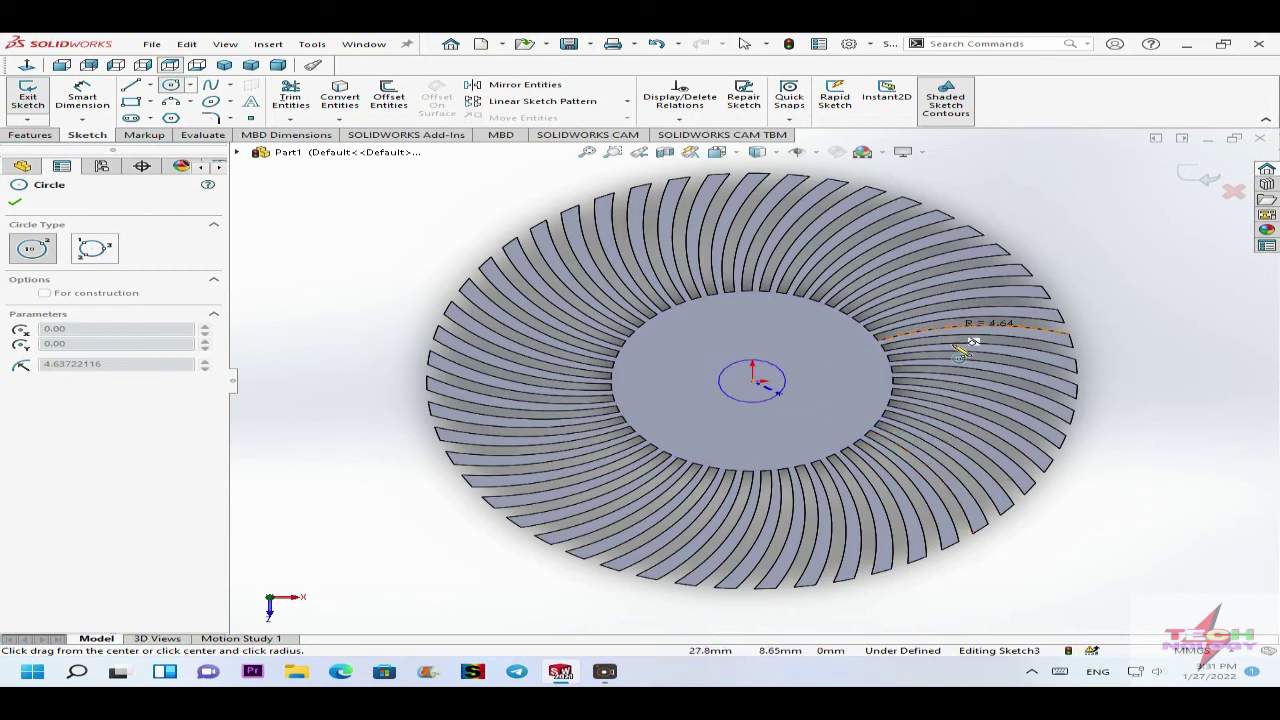
{"action": "scroll", "coordinate": [892, 366], "scroll_direction": "down", "scroll_amount": 2}
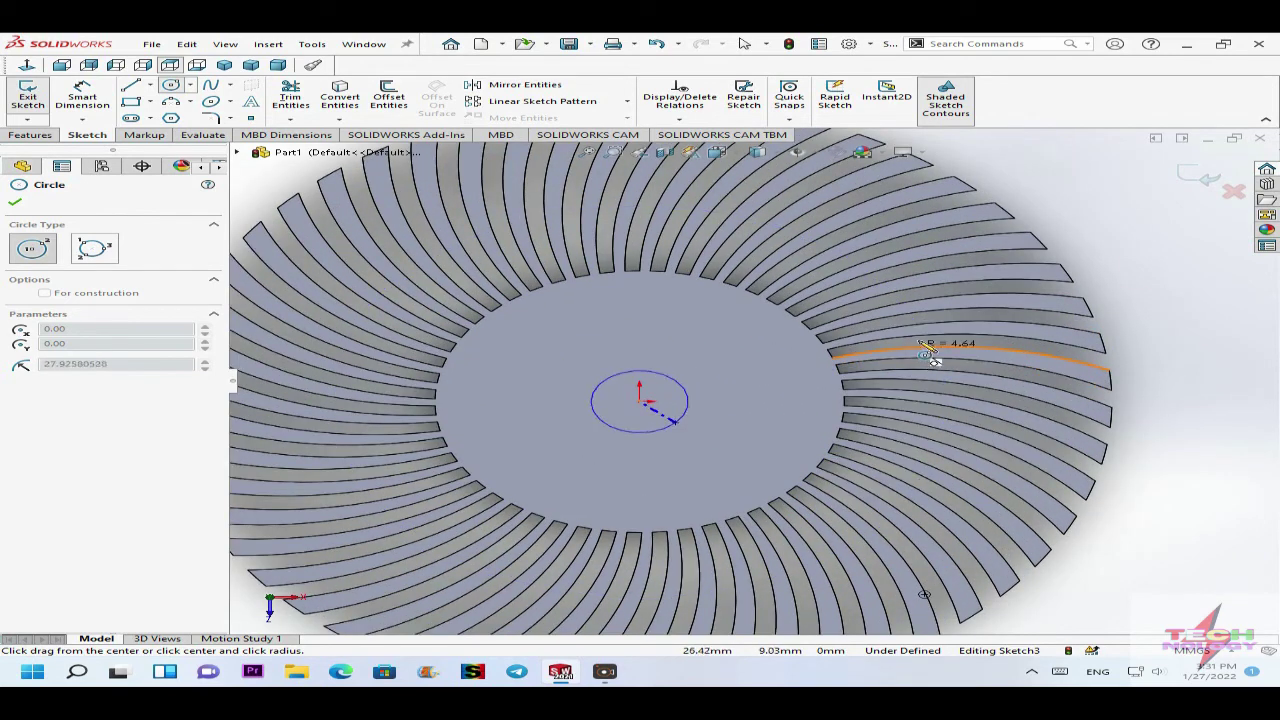
{"action": "scroll", "coordinate": [925, 356], "scroll_direction": "down", "scroll_amount": 1}
{"action": "left_click", "coordinate": [938, 352]}
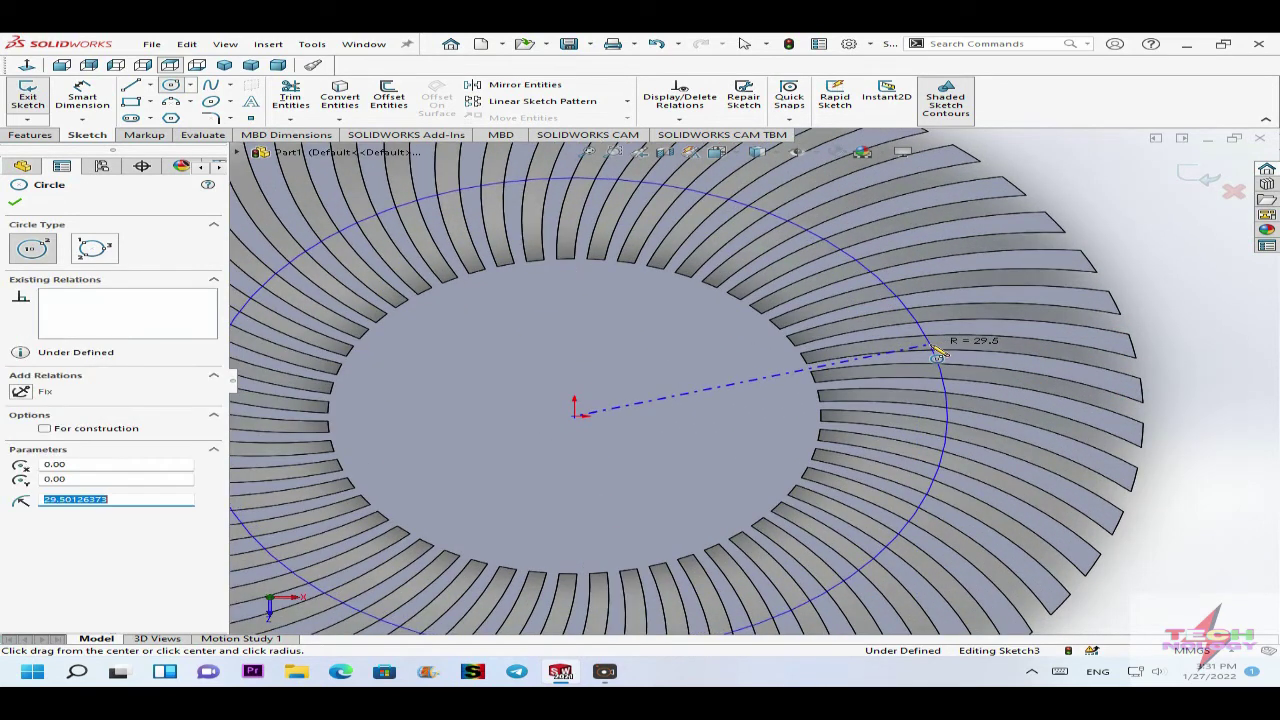
{"action": "scroll", "coordinate": [345, 325], "scroll_direction": "up", "scroll_amount": 2}
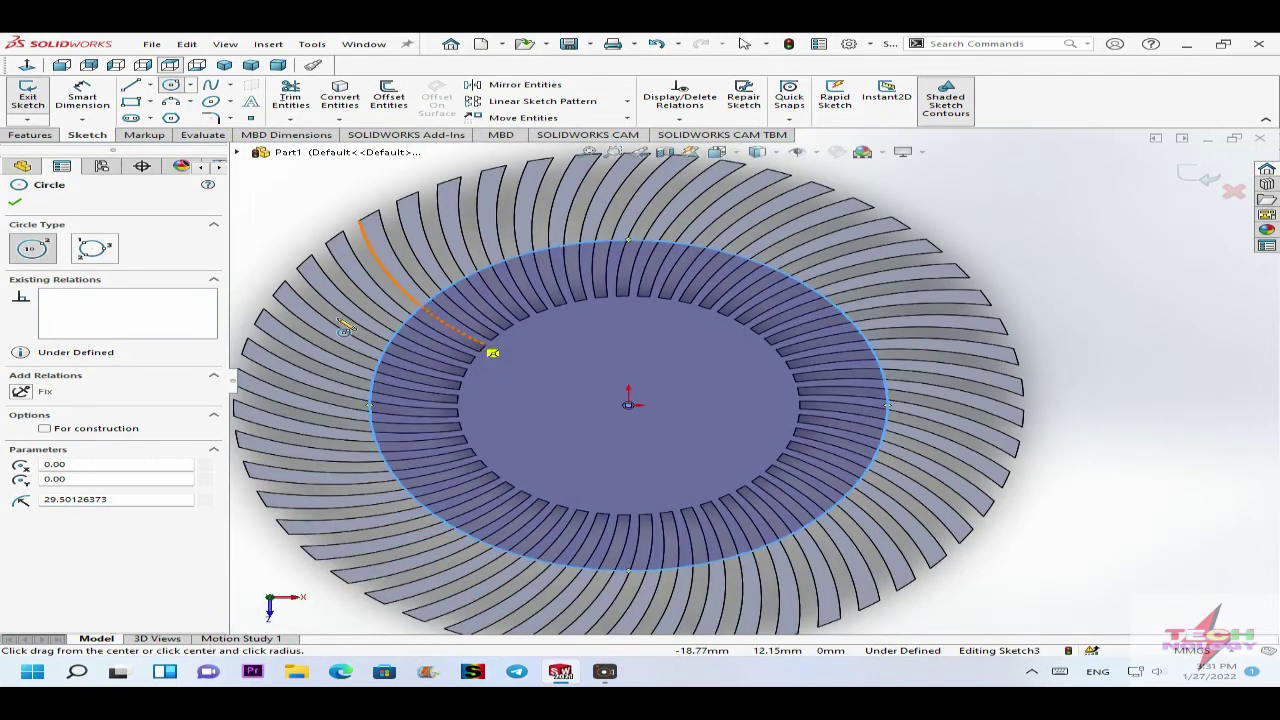
Dimension the new circle across the fins and set its diameter to 60 mm.
{"action": "left_click", "coordinate": [82, 96]}
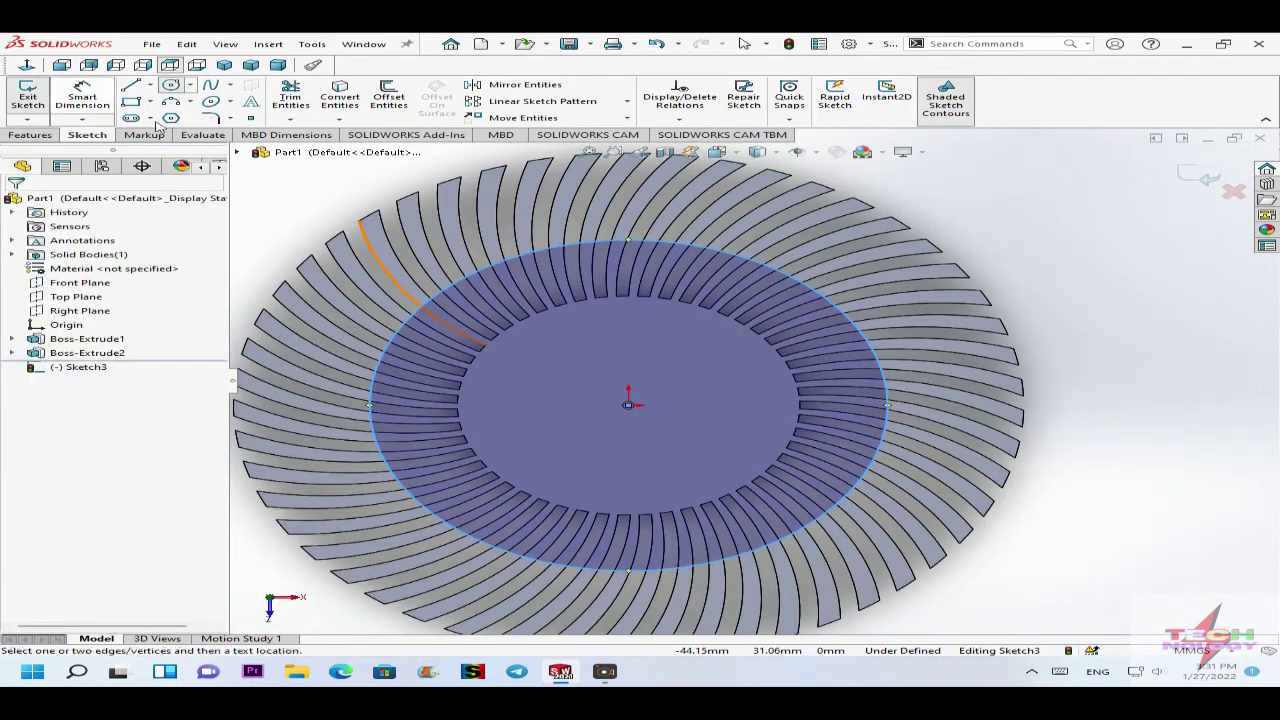
{"action": "left_click", "coordinate": [808, 288]}
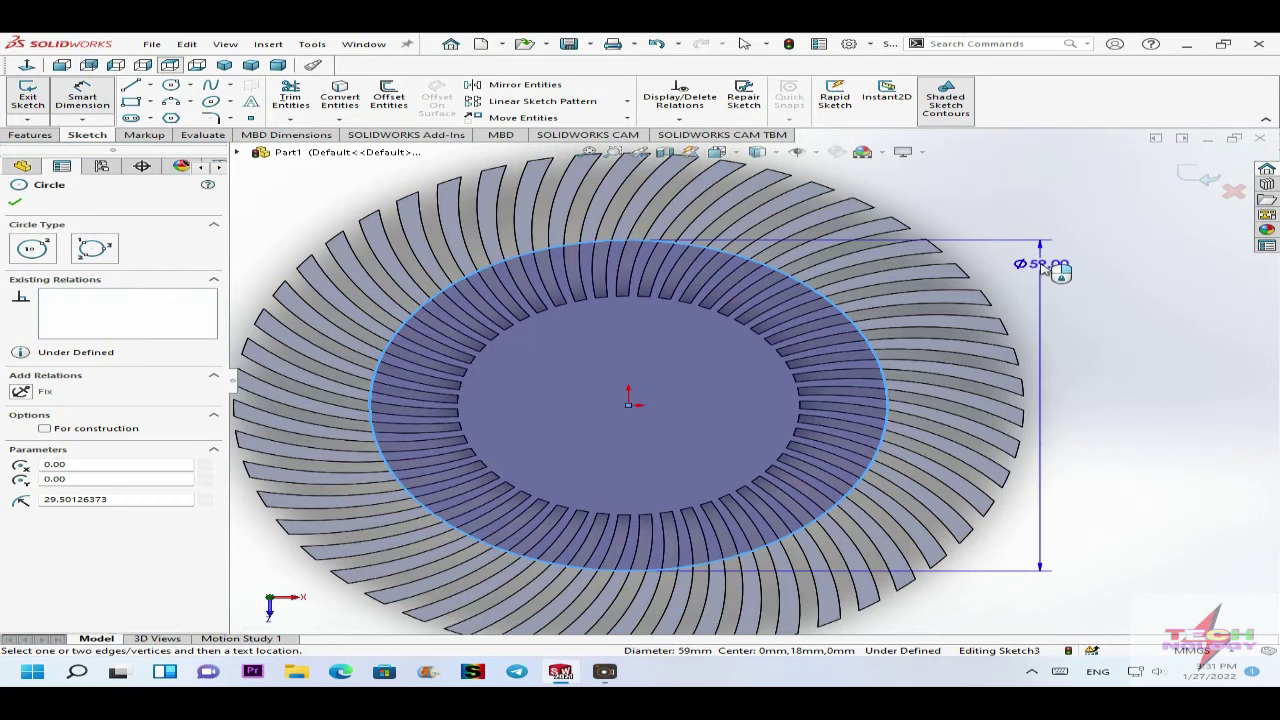
{"action": "left_click", "coordinate": [1045, 266]}
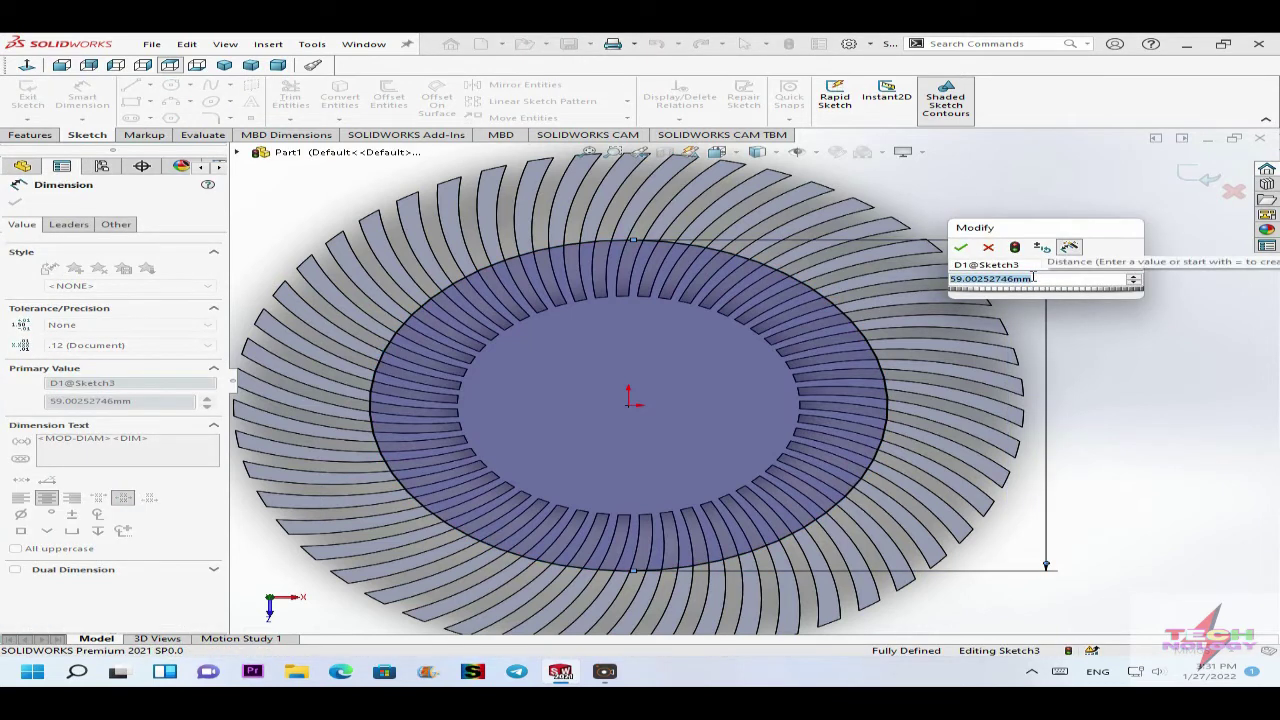
{"action": "key", "text": "Return"}
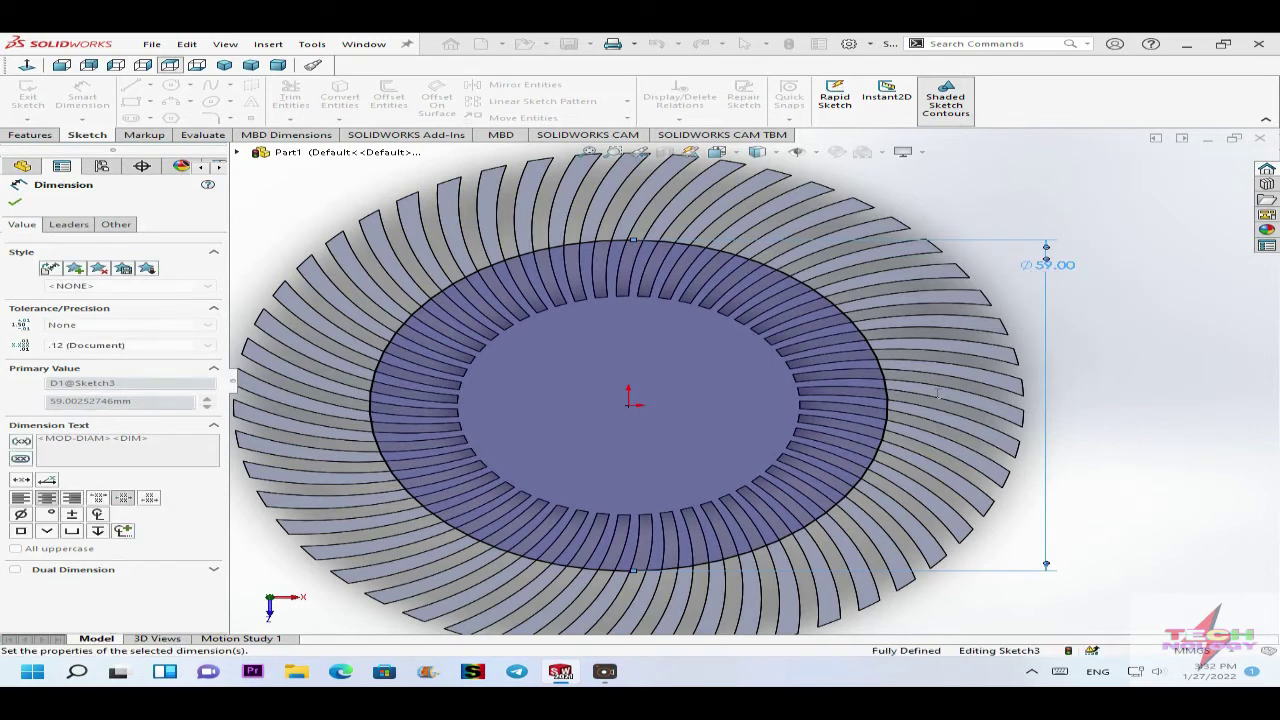
{"action": "scroll", "coordinate": [732, 325], "scroll_direction": "up", "scroll_amount": 3}
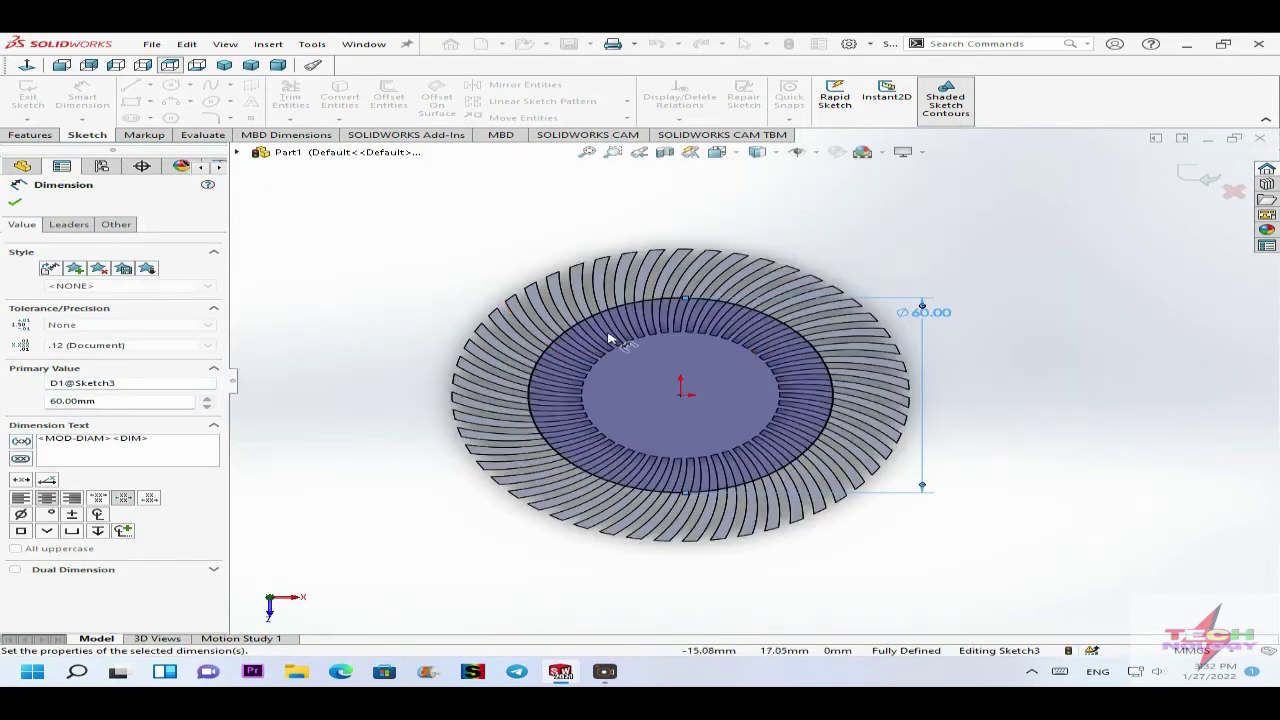
Draw a three-point arc of about 31.3 mm radius along one upper fin, from the 60 mm circle to the fin's outer tip.
{"action": "scroll", "coordinate": [650, 295], "scroll_direction": "down", "scroll_amount": 5}
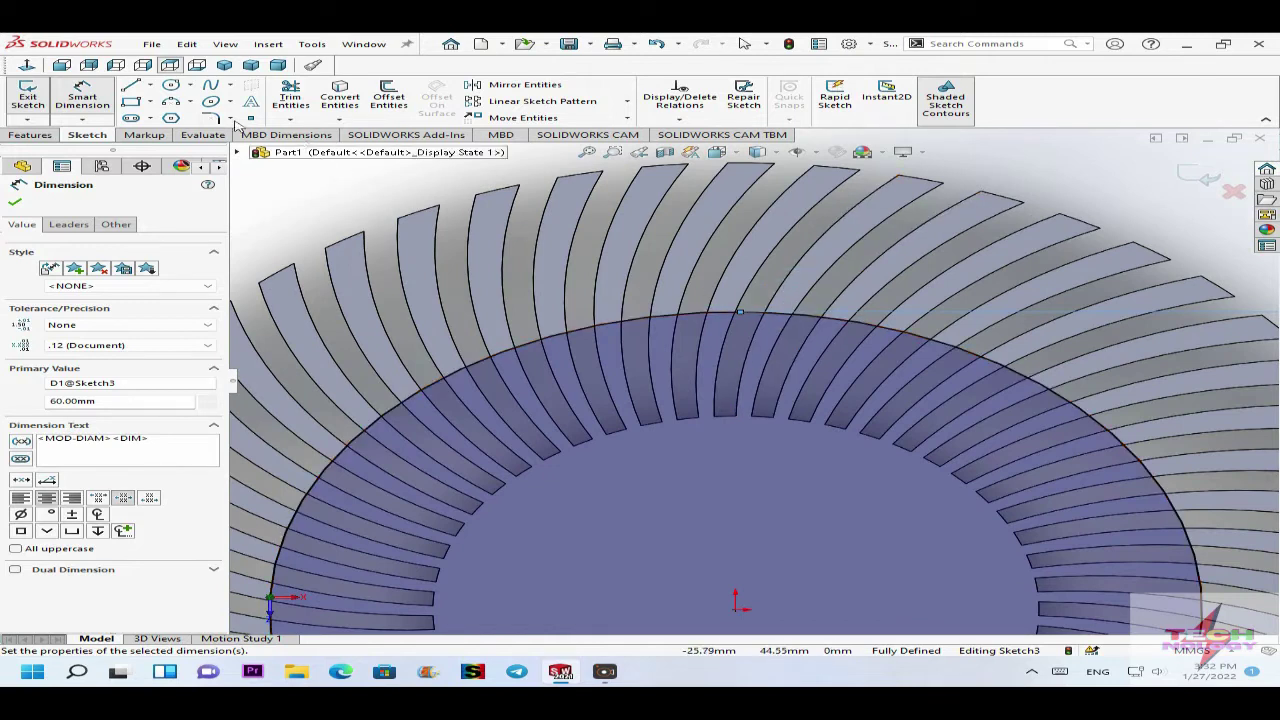
{"action": "left_click", "coordinate": [191, 103]}
{"action": "left_click", "coordinate": [215, 149]}
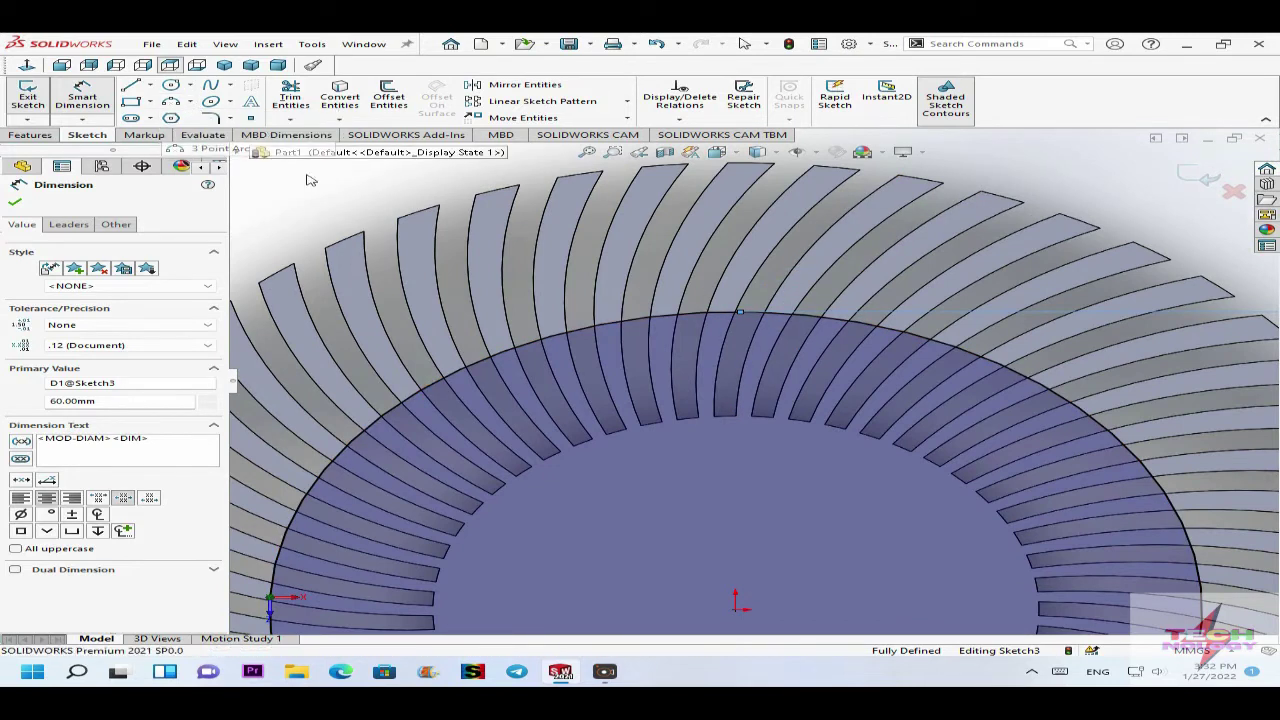
{"action": "scroll", "coordinate": [766, 314], "scroll_direction": "down", "scroll_amount": 2}
{"action": "scroll", "coordinate": [767, 330], "scroll_direction": "up", "scroll_amount": 2}
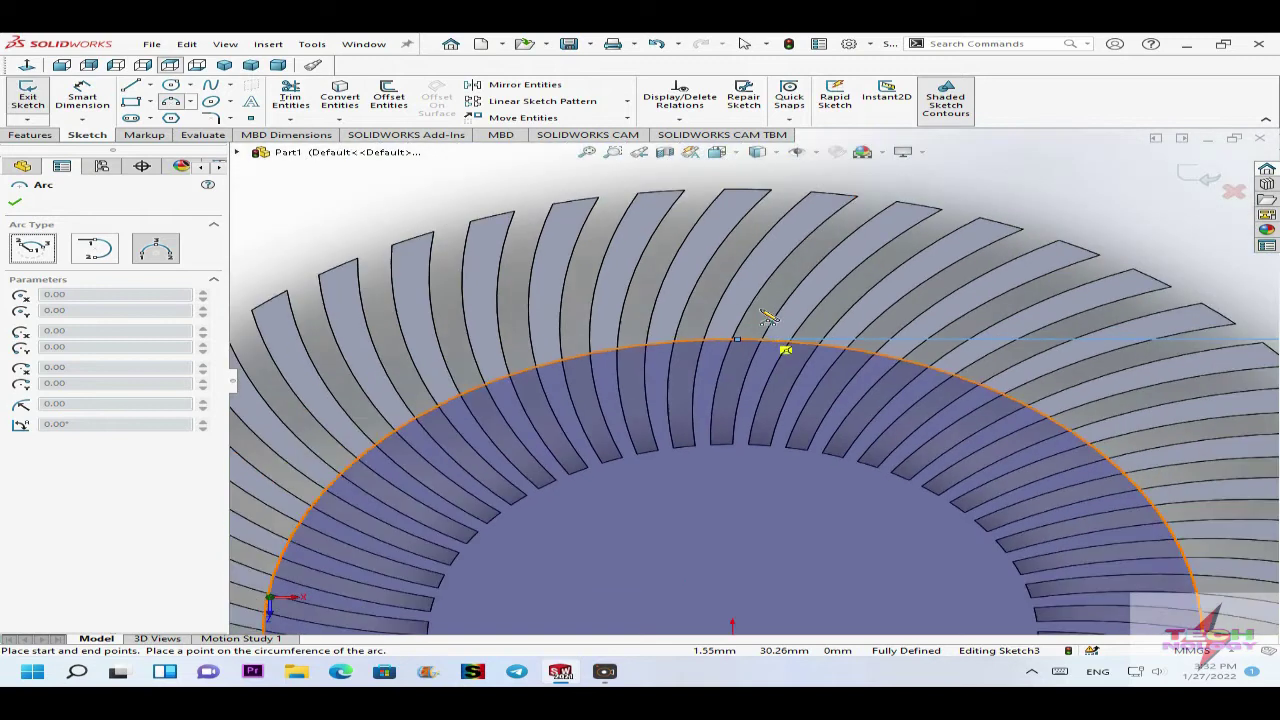
{"action": "scroll", "coordinate": [710, 342], "scroll_direction": "down", "scroll_amount": 2}
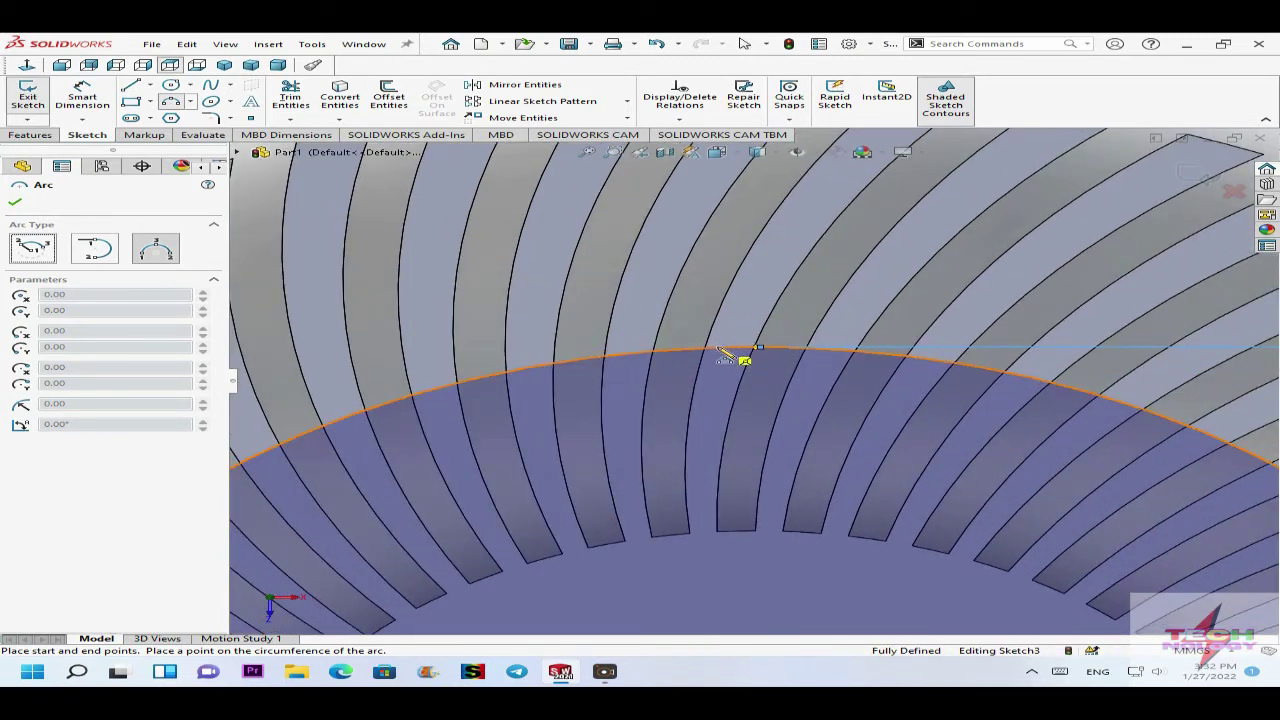
{"action": "left_click", "coordinate": [717, 347]}
{"action": "scroll", "coordinate": [752, 340], "scroll_direction": "up", "scroll_amount": 2}
{"action": "scroll", "coordinate": [852, 196], "scroll_direction": "down", "scroll_amount": 2}
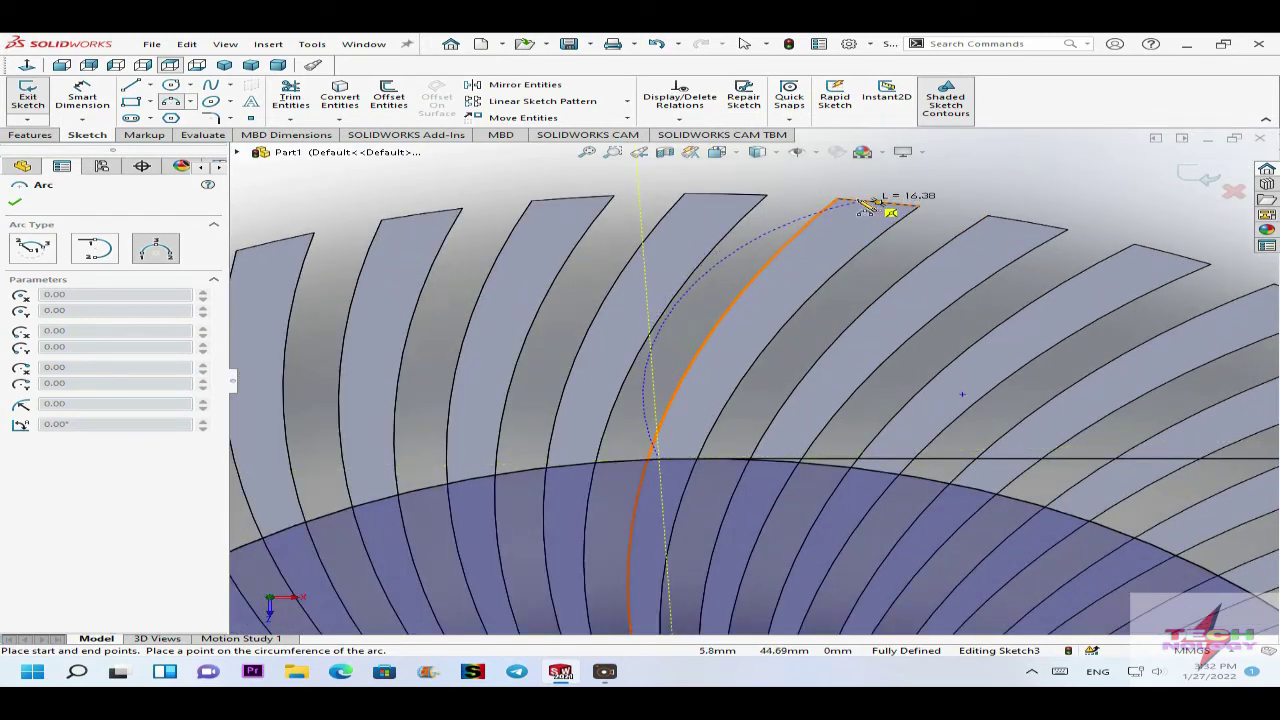
{"action": "left_click", "coordinate": [855, 202]}
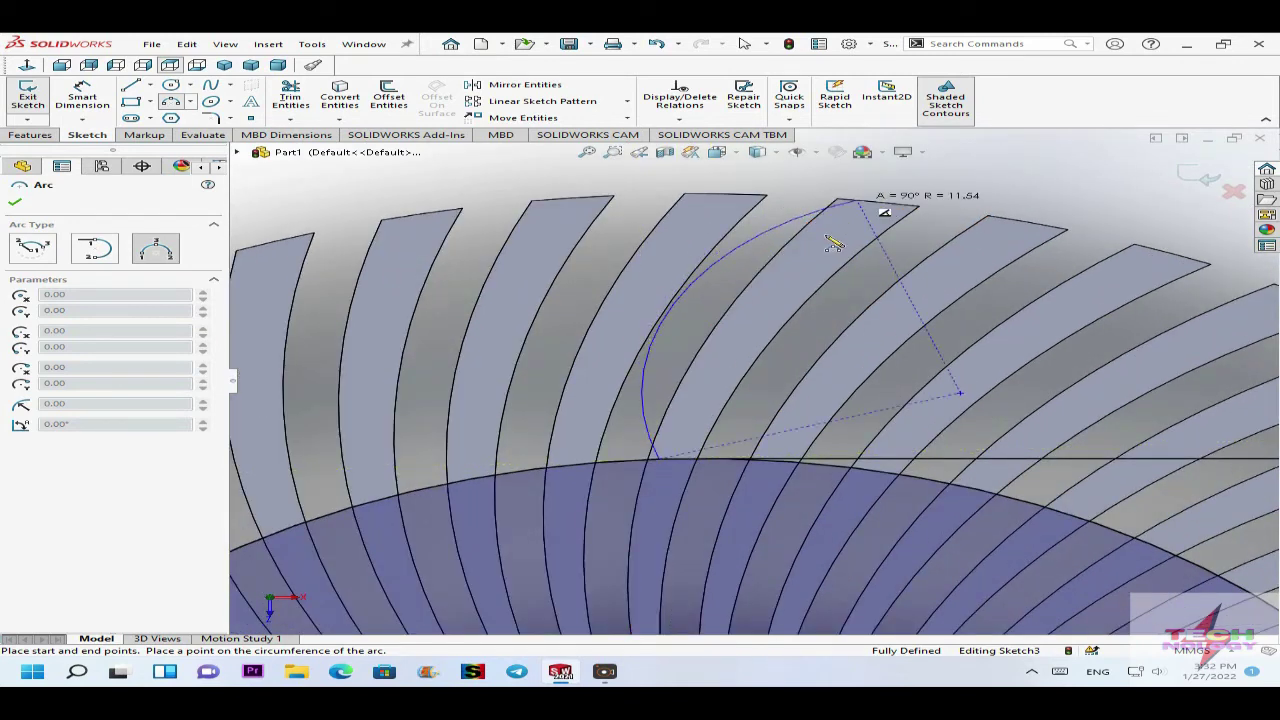
{"action": "left_click", "coordinate": [787, 275]}
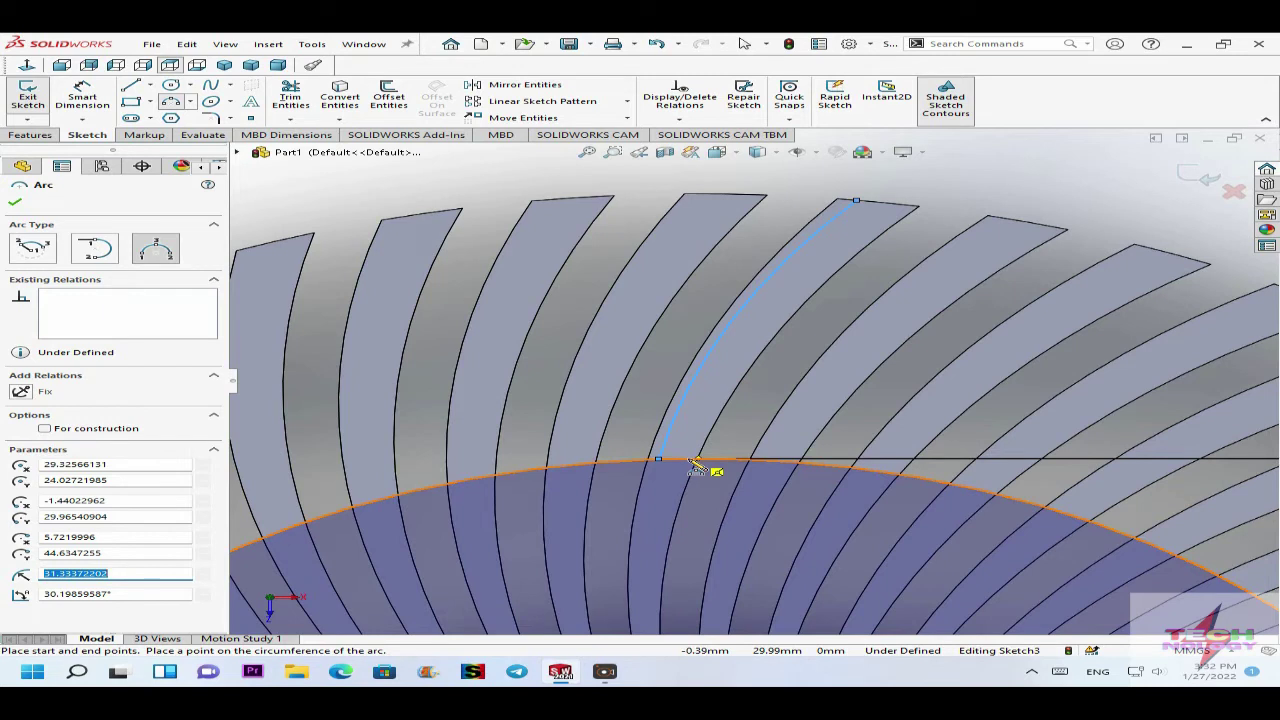
Draw a second three-point arc of about 32 mm radius along the same fin, beside the first, from circle to tip.
{"action": "left_click", "coordinate": [697, 459]}
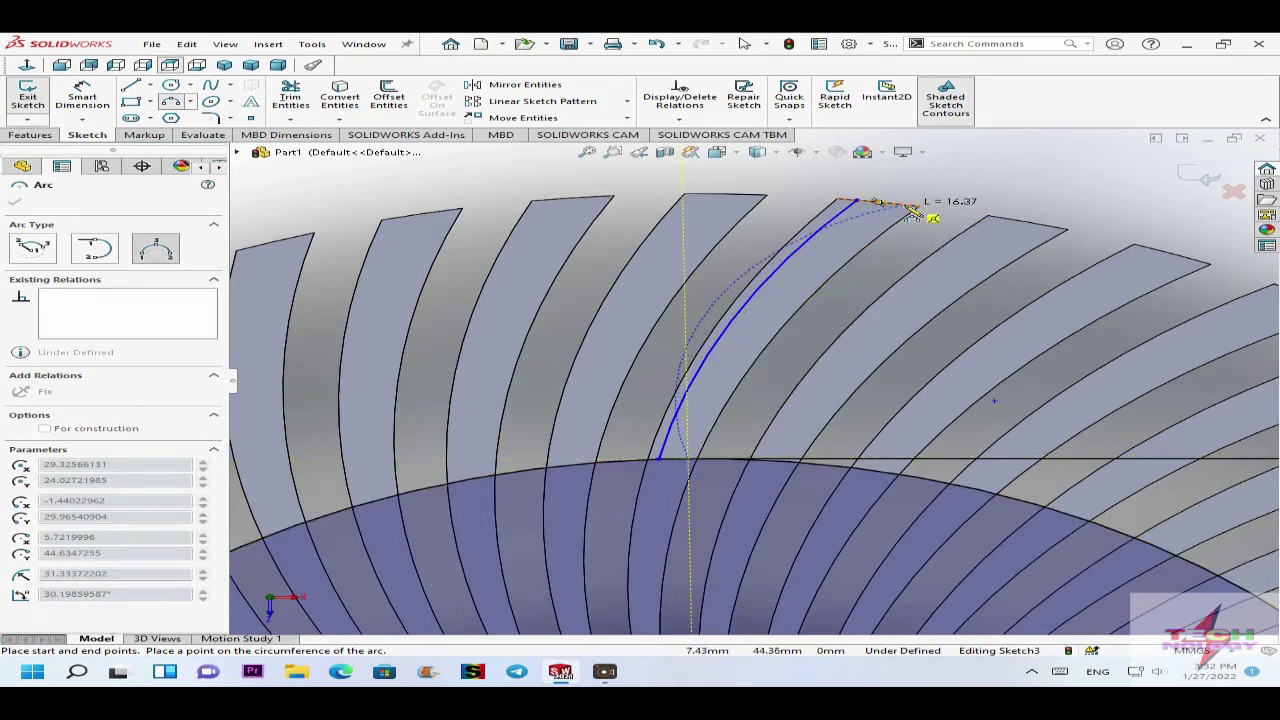
{"action": "left_click", "coordinate": [913, 213]}
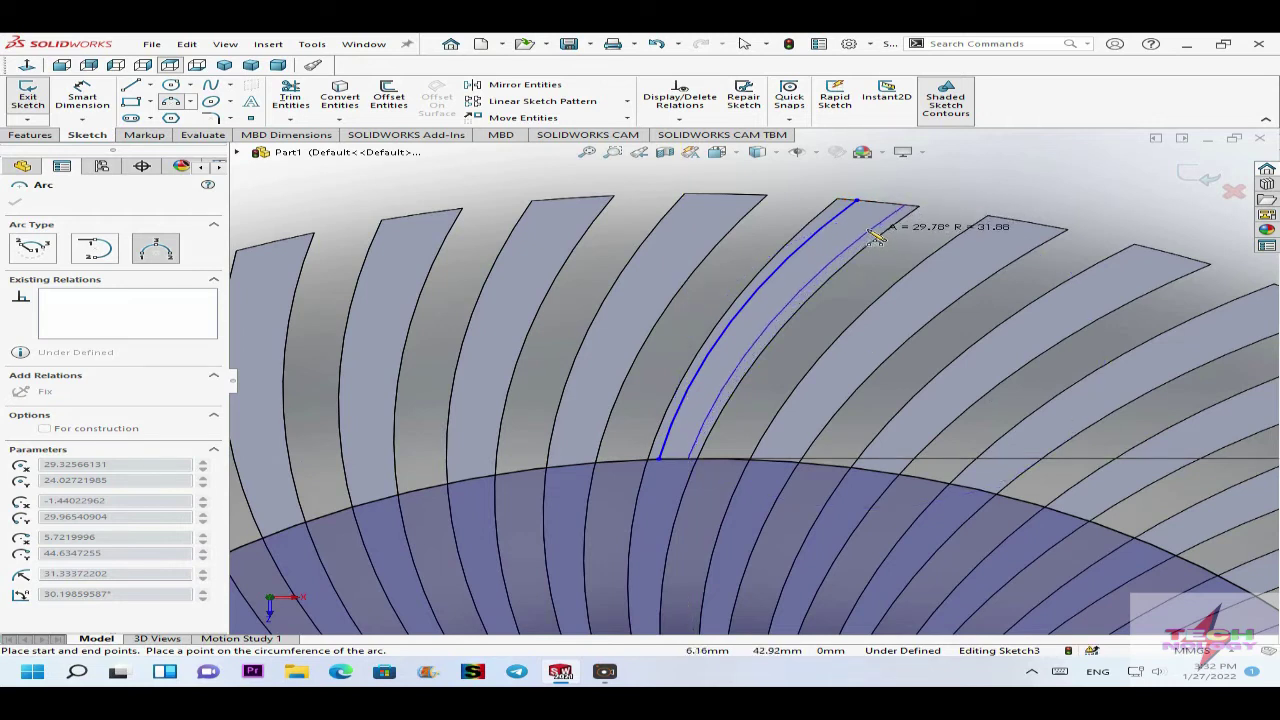
{"action": "left_click", "coordinate": [878, 240]}
{"action": "key", "text": "Escape"}
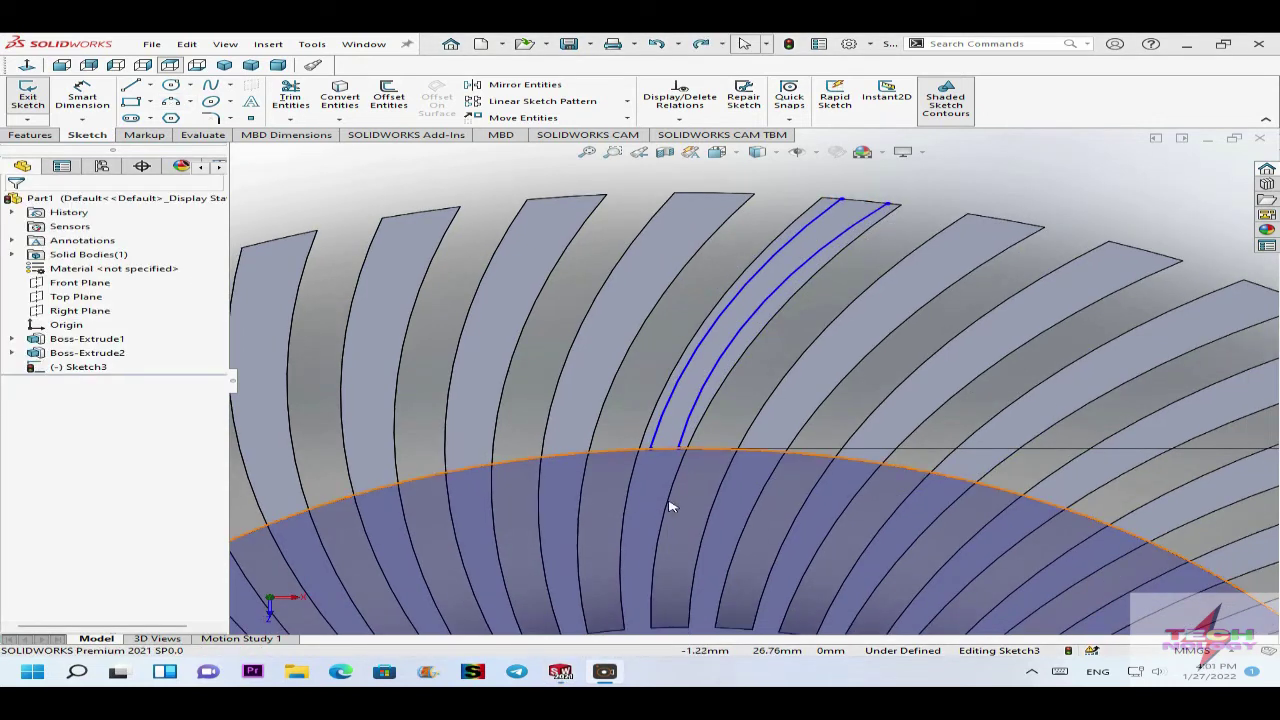
{"action": "scroll", "coordinate": [686, 460], "scroll_direction": "down", "scroll_amount": 3}
{"action": "scroll", "coordinate": [686, 449], "scroll_direction": "up", "scroll_amount": 5}
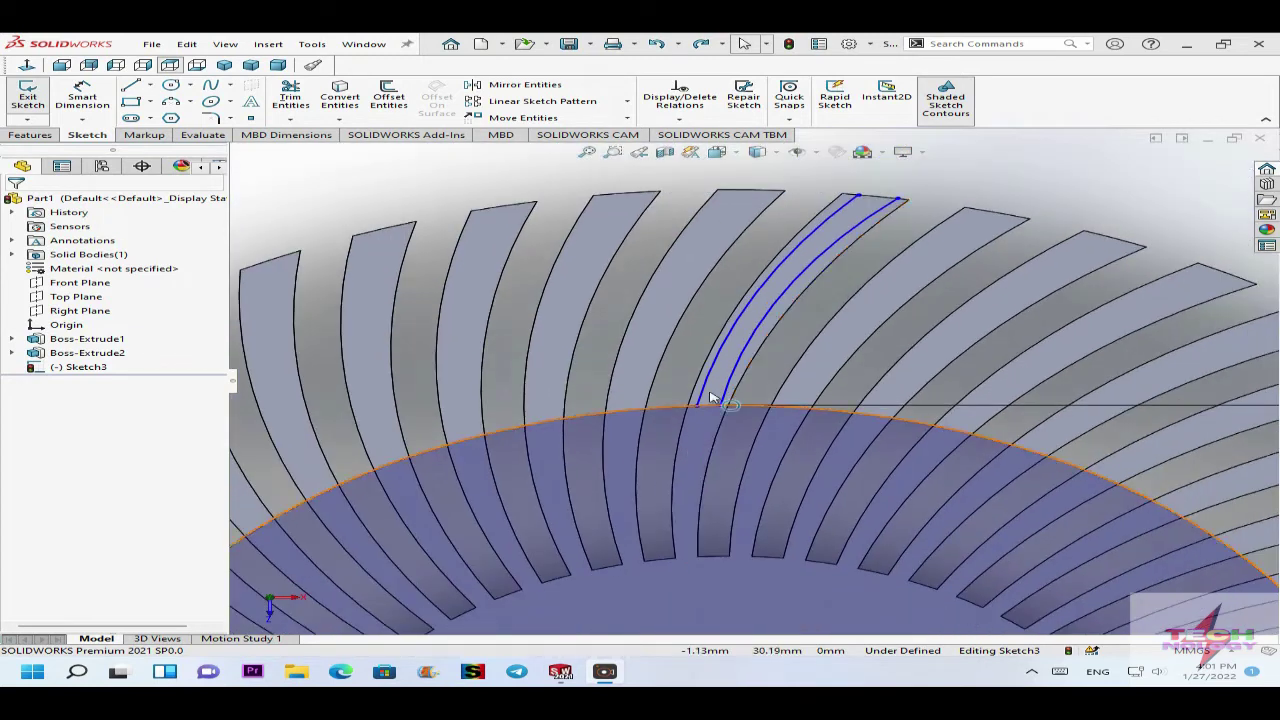
{"action": "scroll", "coordinate": [710, 400], "scroll_direction": "down", "scroll_amount": 3}
{"action": "scroll", "coordinate": [748, 430], "scroll_direction": "up", "scroll_amount": 3}
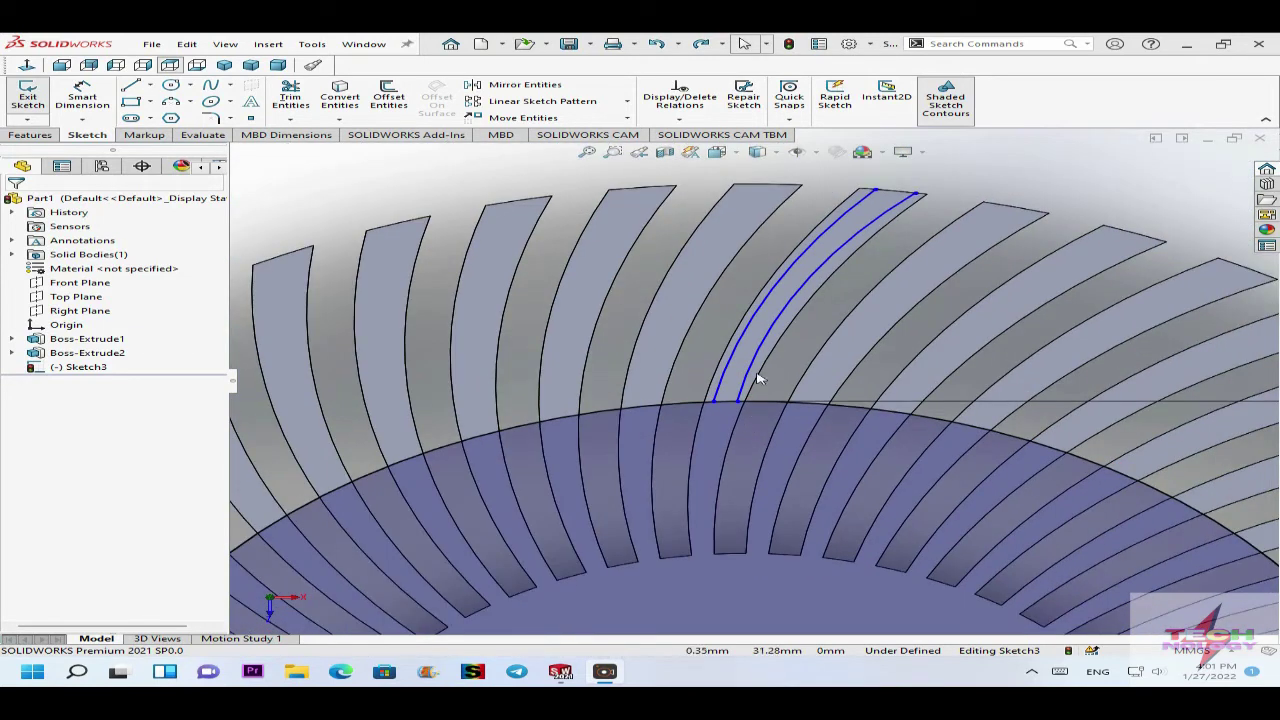
{"action": "scroll", "coordinate": [725, 424], "scroll_direction": "down", "scroll_amount": 3}
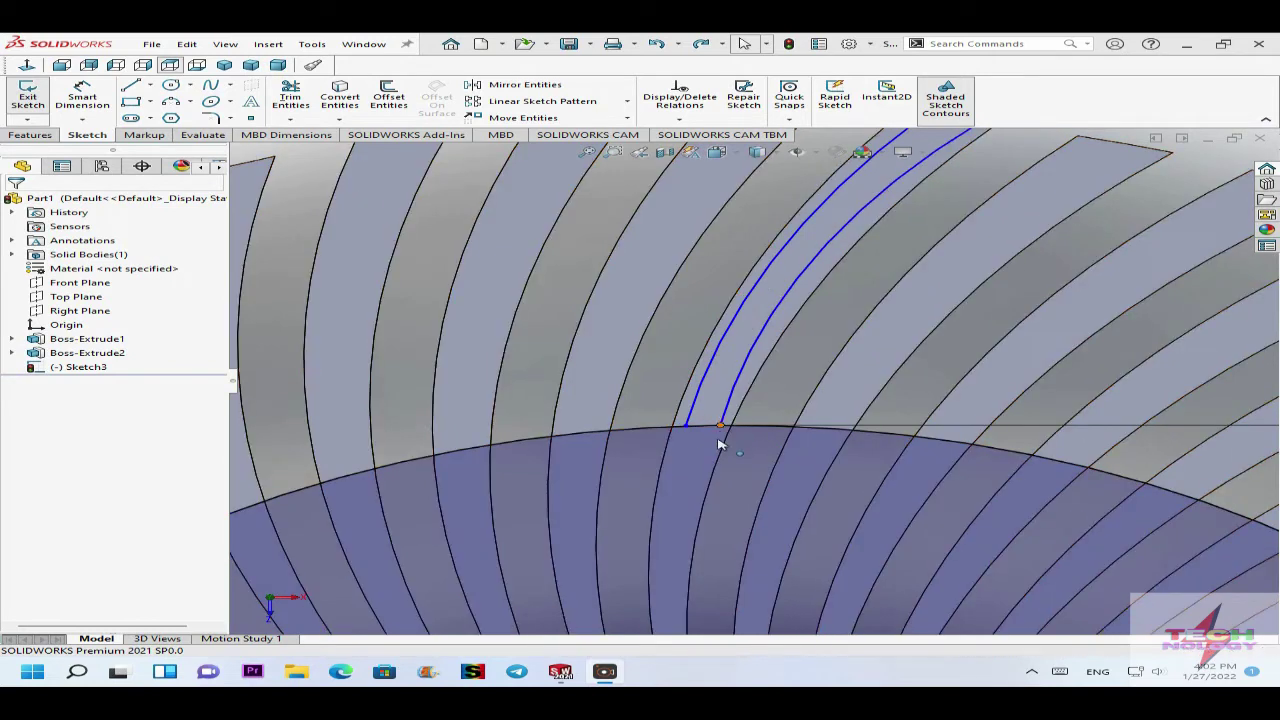
{"action": "left_click", "coordinate": [692, 420]}
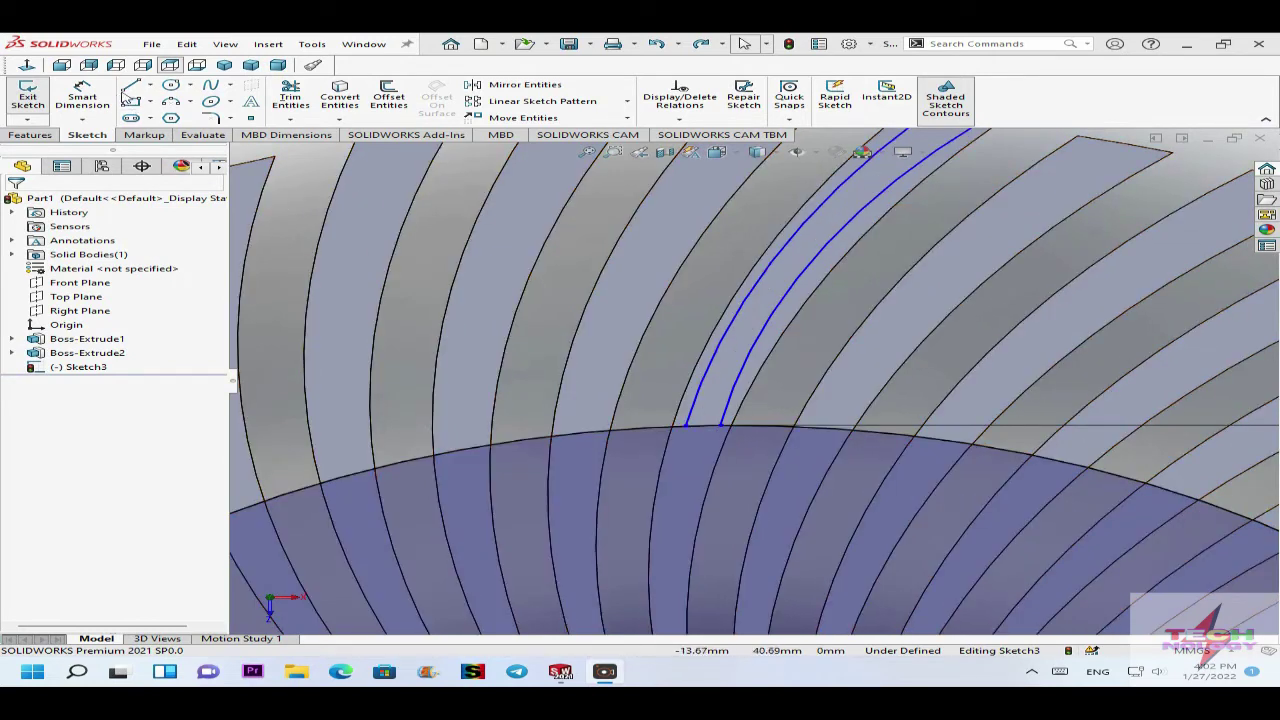
Draw a three-point arc of about 0.93 mm radius between the fin's two side edges, bulging toward and tangent to the 60 mm circle.
{"action": "left_click", "coordinate": [187, 103]}
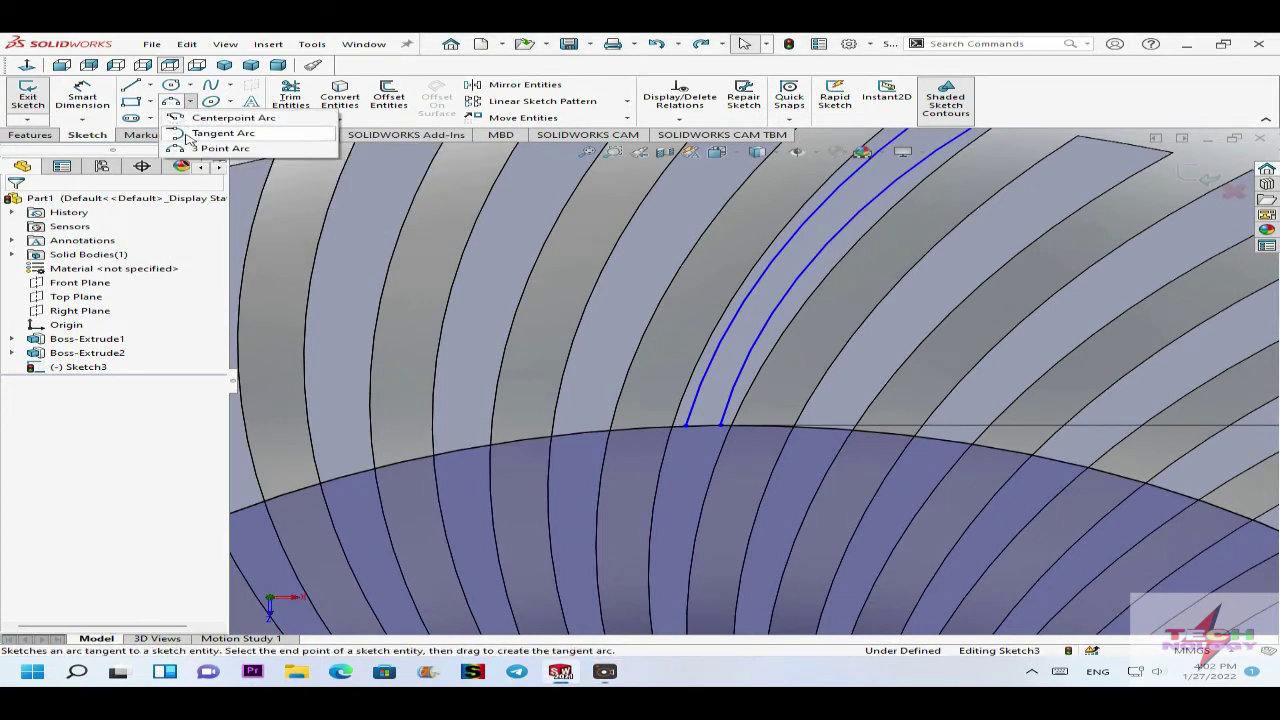
{"action": "left_click", "coordinate": [200, 152]}
{"action": "scroll", "coordinate": [696, 424], "scroll_direction": "down", "scroll_amount": 2}
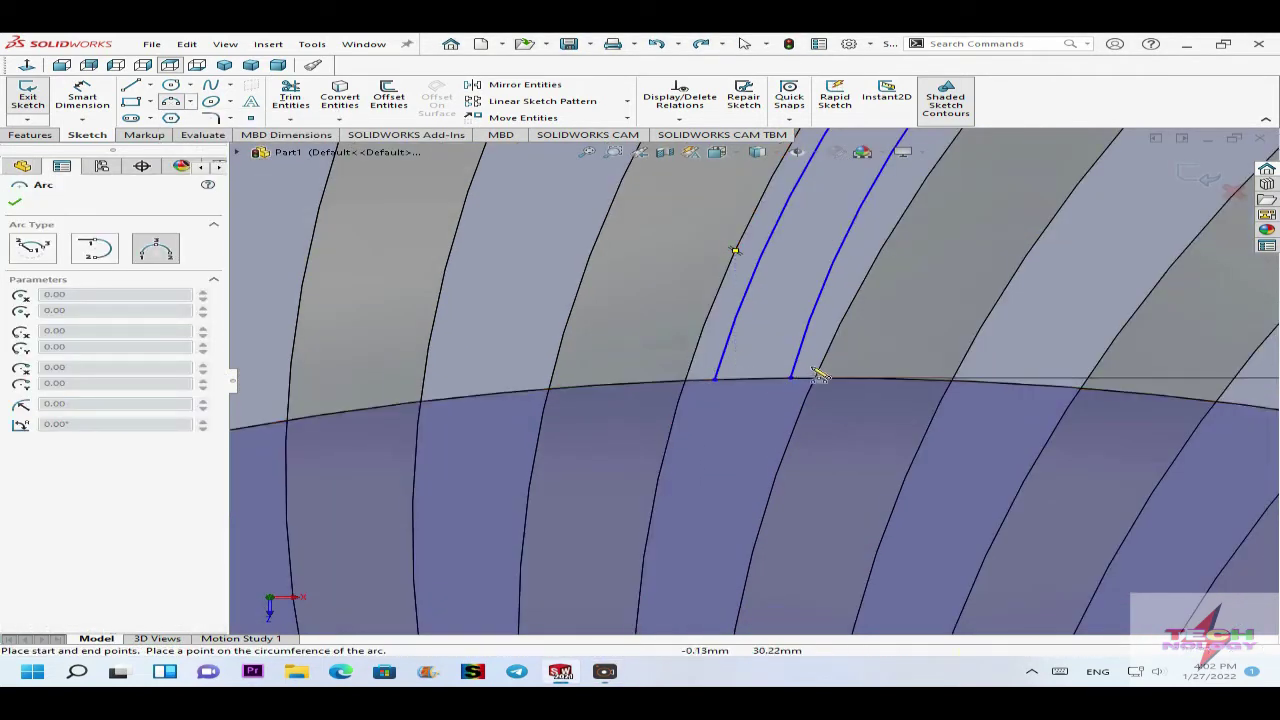
{"action": "left_click", "coordinate": [706, 334]}
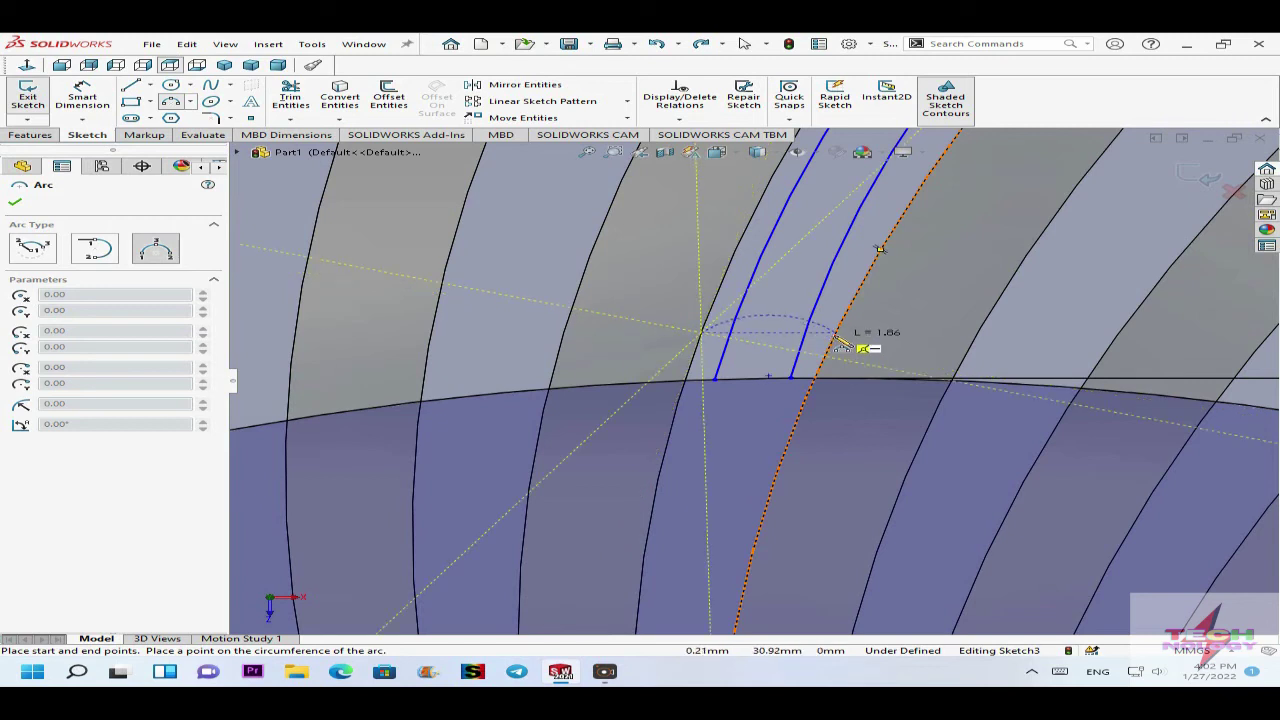
{"action": "left_click", "coordinate": [835, 339]}
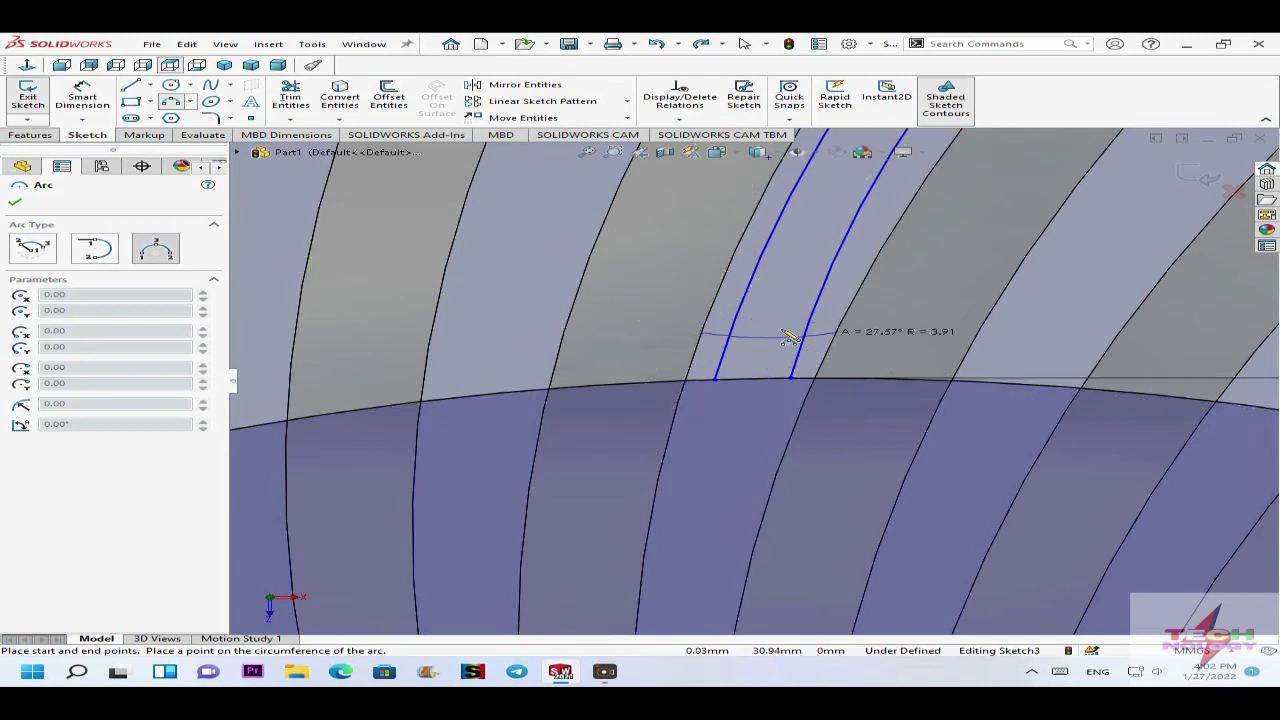
{"action": "left_click", "coordinate": [760, 388]}
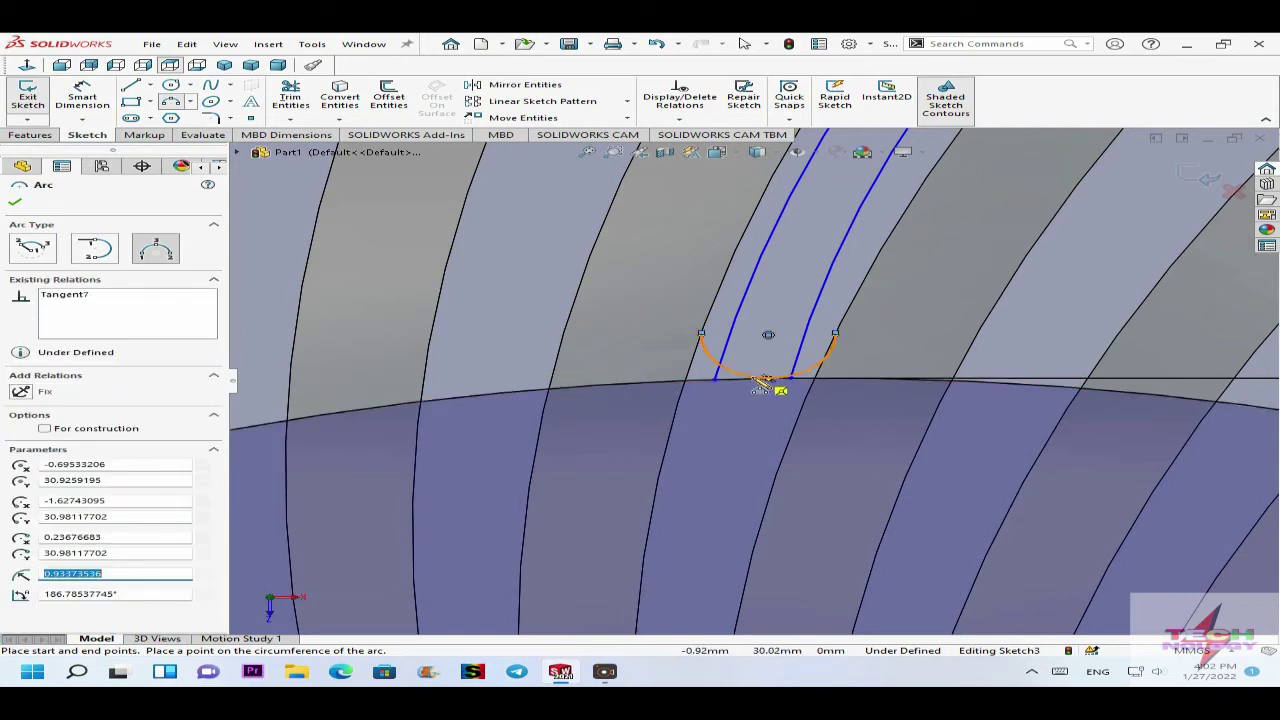
{"action": "scroll", "coordinate": [760, 388], "scroll_direction": "down", "scroll_amount": 5}
{"action": "scroll", "coordinate": [760, 388], "scroll_direction": "up", "scroll_amount": 4}
{"action": "scroll", "coordinate": [826, 350], "scroll_direction": "down", "scroll_amount": 5}
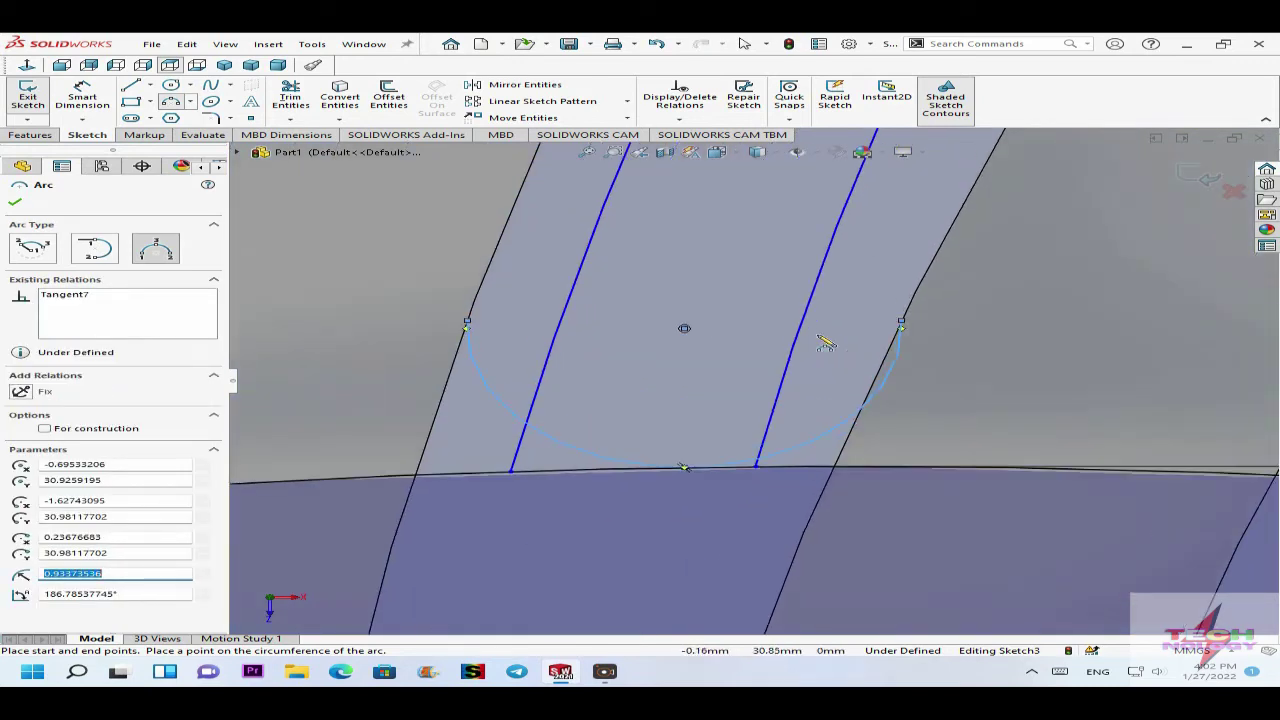
{"action": "scroll", "coordinate": [705, 365], "scroll_direction": "up", "scroll_amount": 2}
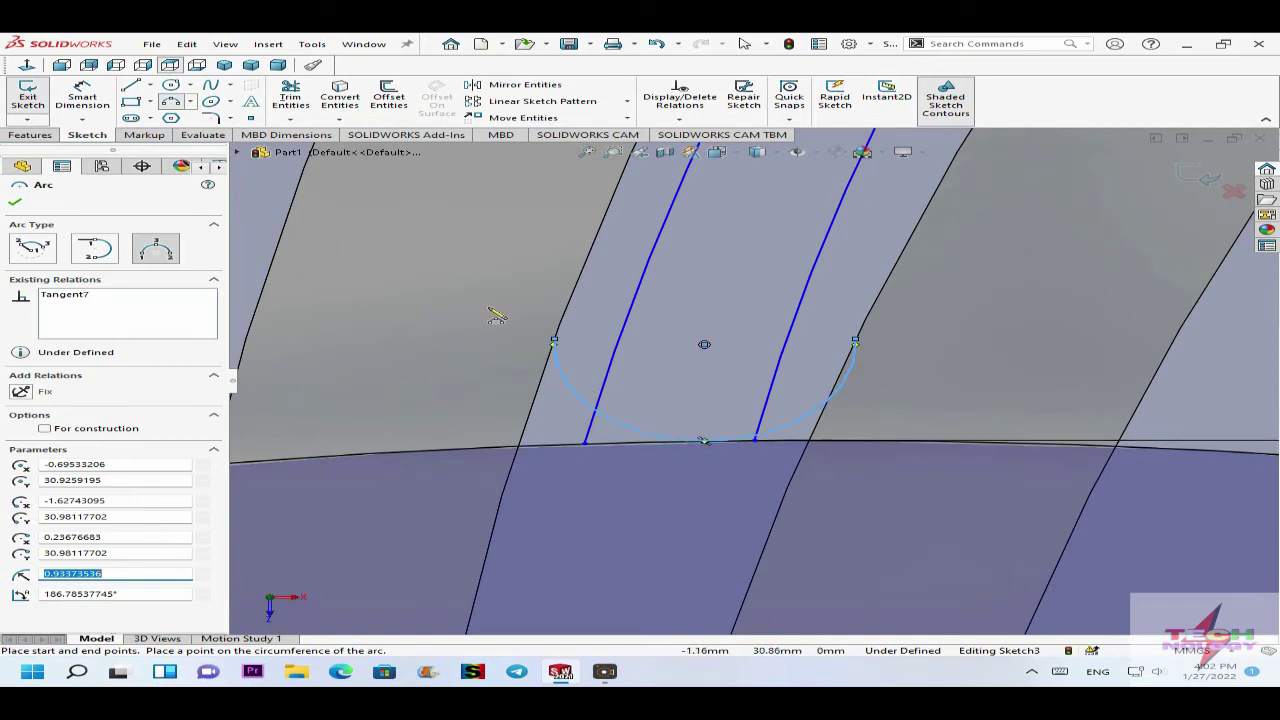
Dimension the horizontal distance from the second side arc's inner end to the bottom arc's nearer endpoint as 0.5 mm.
{"action": "left_click", "coordinate": [82, 96]}
{"action": "scroll", "coordinate": [760, 445], "scroll_direction": "down", "scroll_amount": 2}
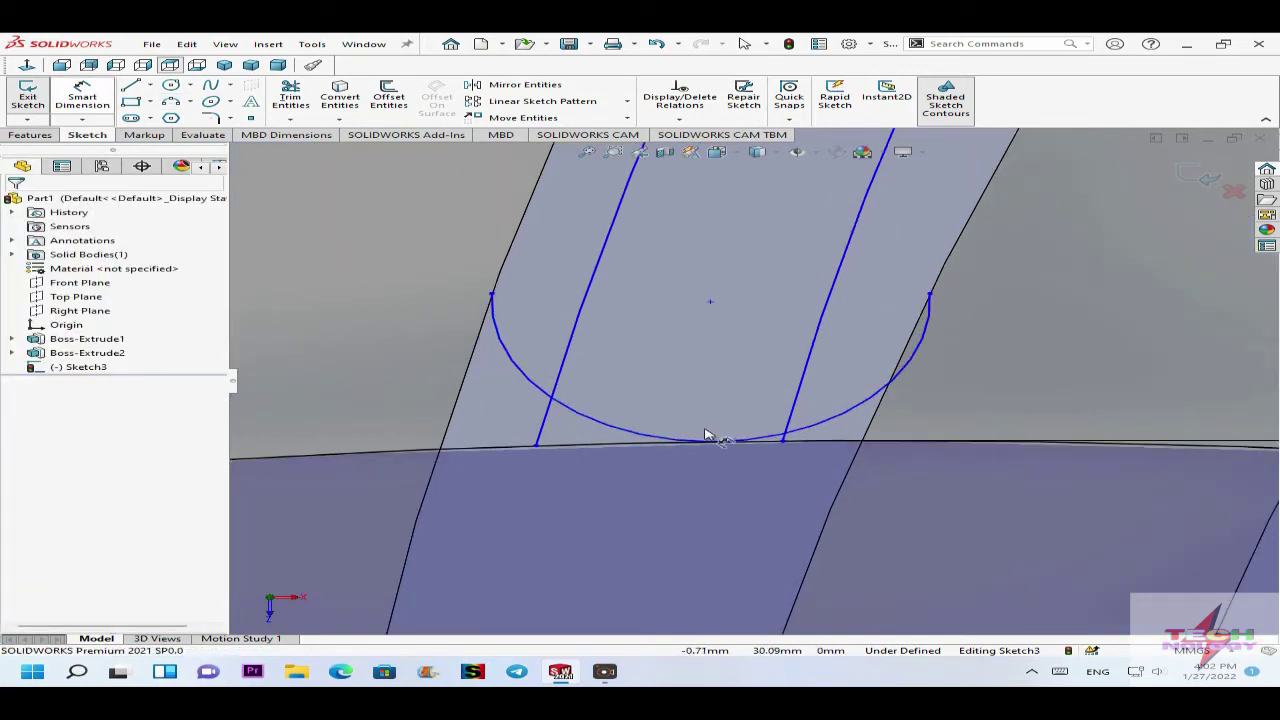
{"action": "left_click", "coordinate": [783, 440]}
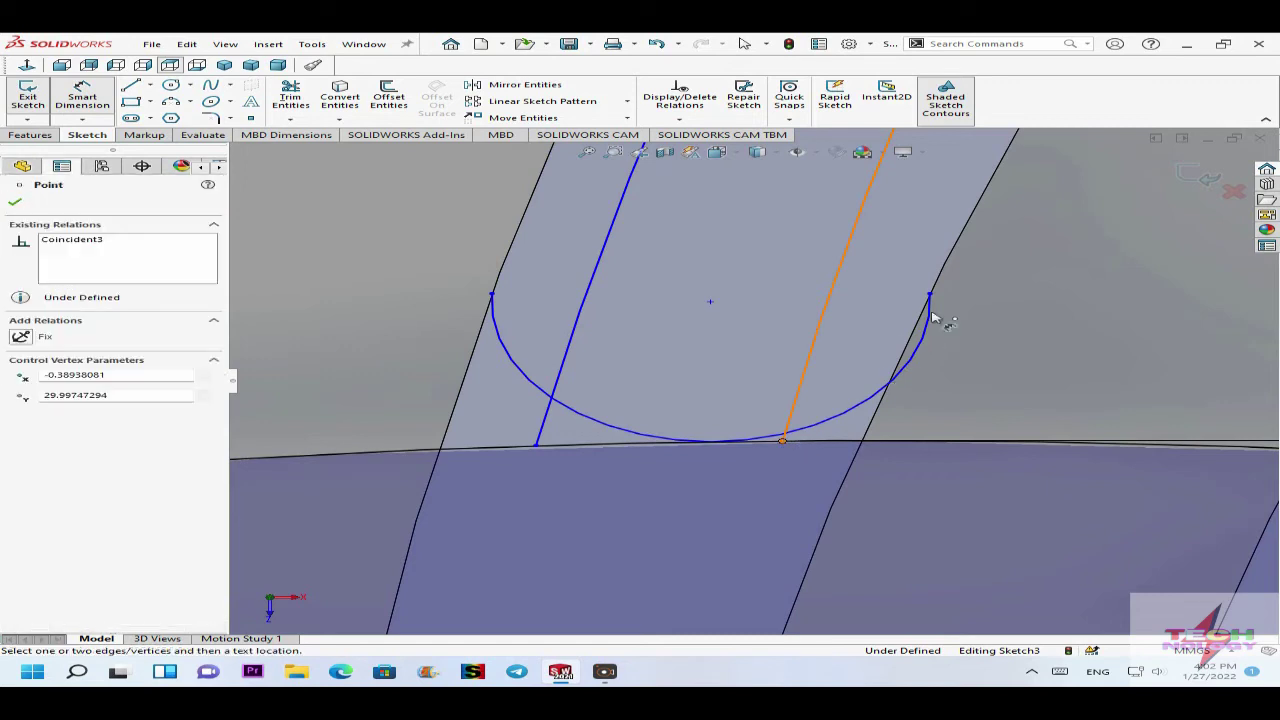
{"action": "left_click", "coordinate": [930, 295]}
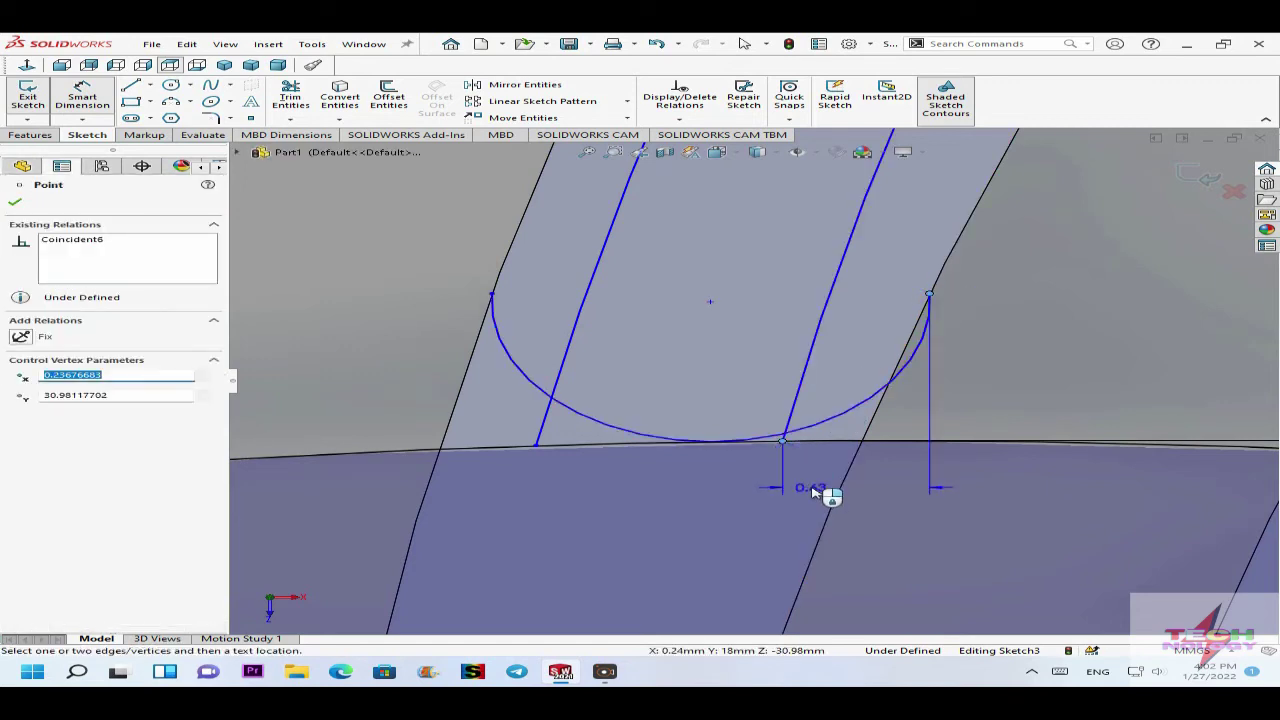
{"action": "left_click", "coordinate": [812, 490]}
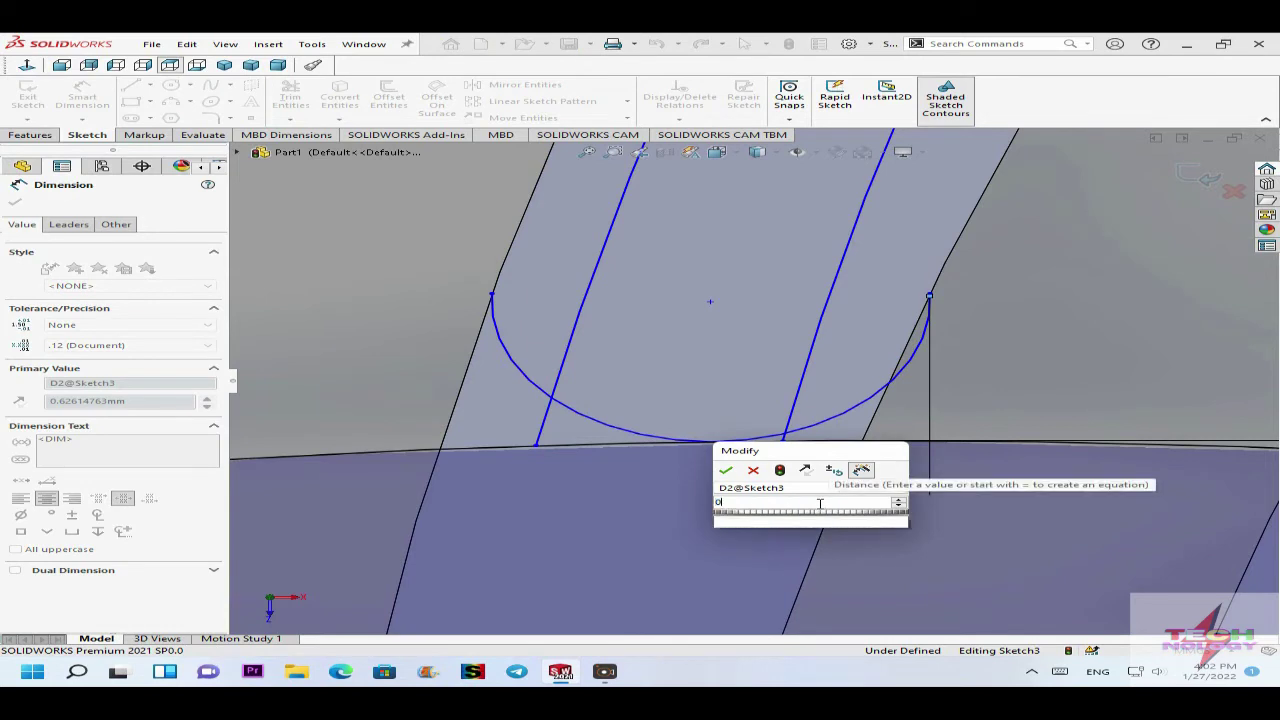
{"action": "left_click", "coordinate": [726, 470]}
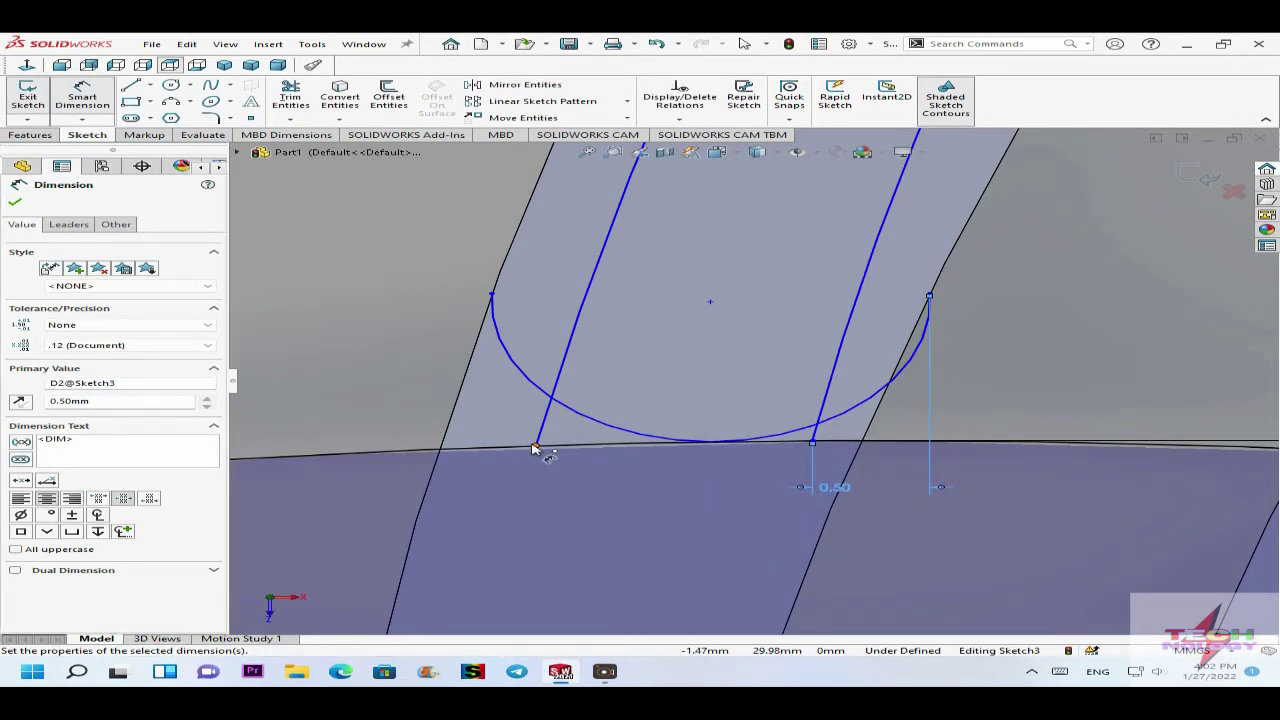
Dimension the horizontal distance between the two side arcs' inner ends on the 60 mm circle and set it to 1.2 mm.
{"action": "left_click", "coordinate": [812, 444]}
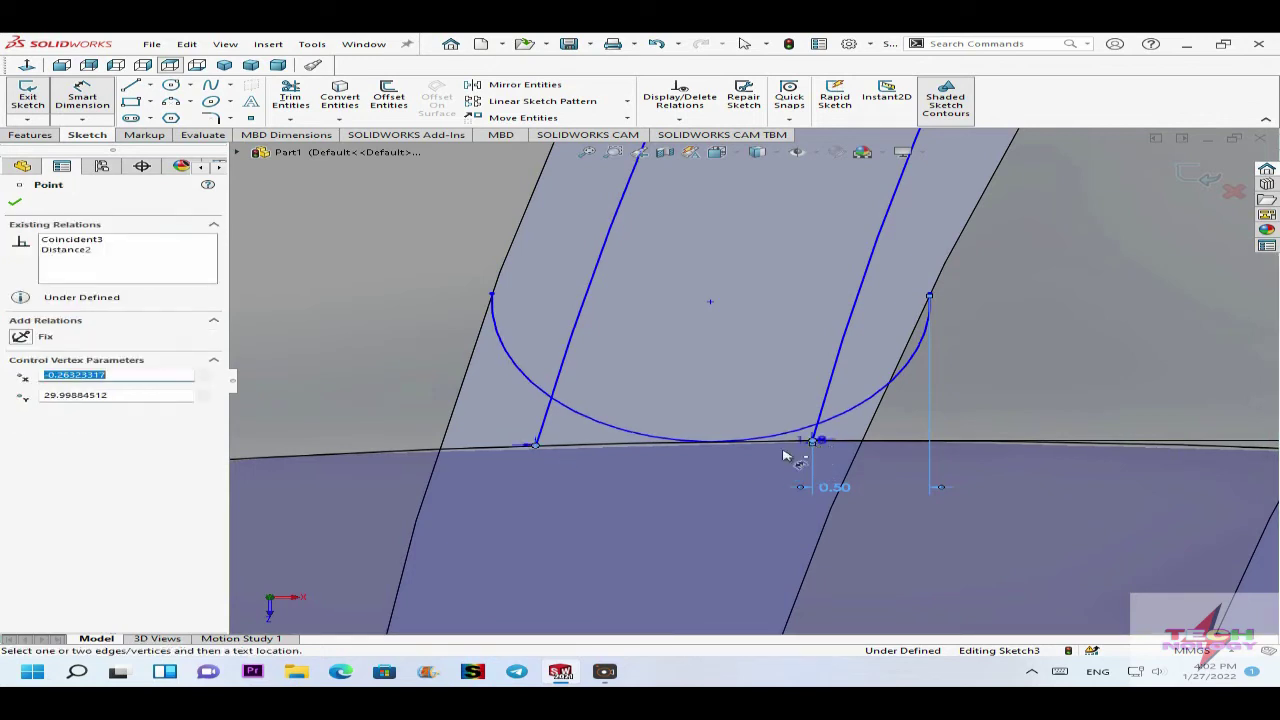
{"action": "left_click", "coordinate": [678, 500]}
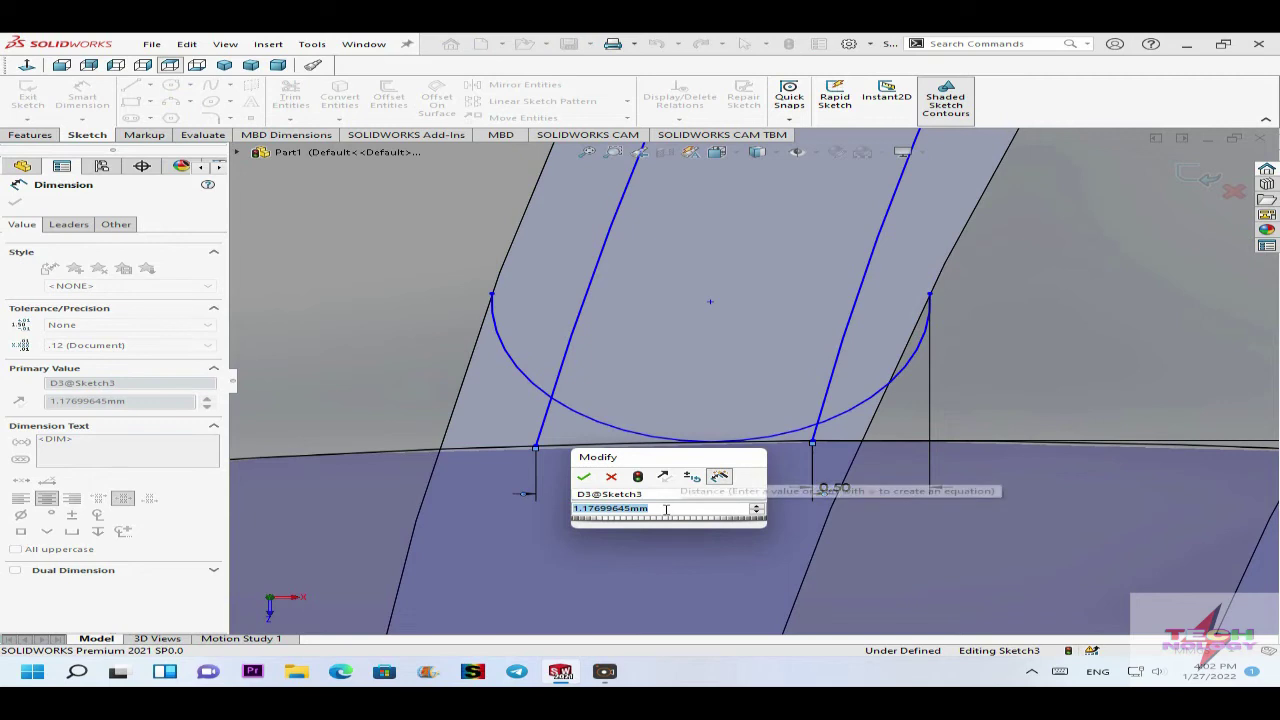
{"action": "type", "text": "1.2"}
{"action": "key", "text": "Escape"}
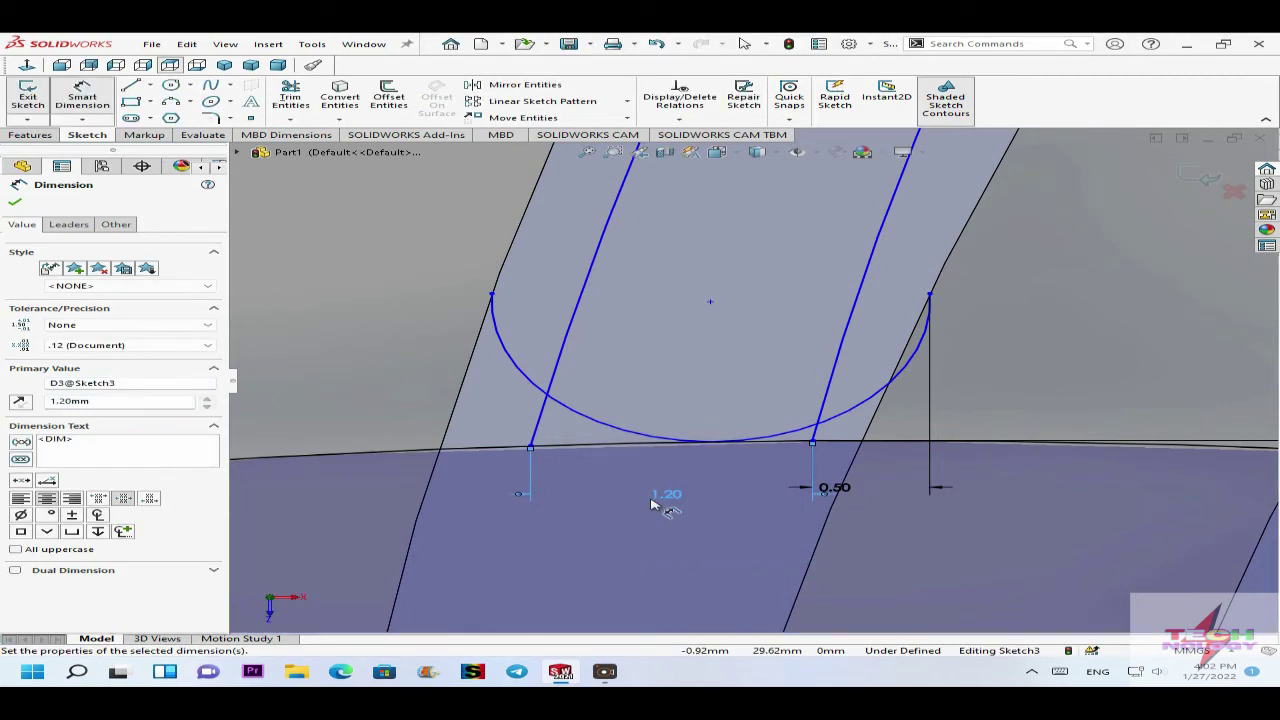
Change the spacing between the two side arcs' inner ends to 1.3 mm.
{"action": "scroll", "coordinate": [614, 472], "scroll_direction": "up", "scroll_amount": 3}
{"action": "scroll", "coordinate": [605, 431], "scroll_direction": "down", "scroll_amount": 3}
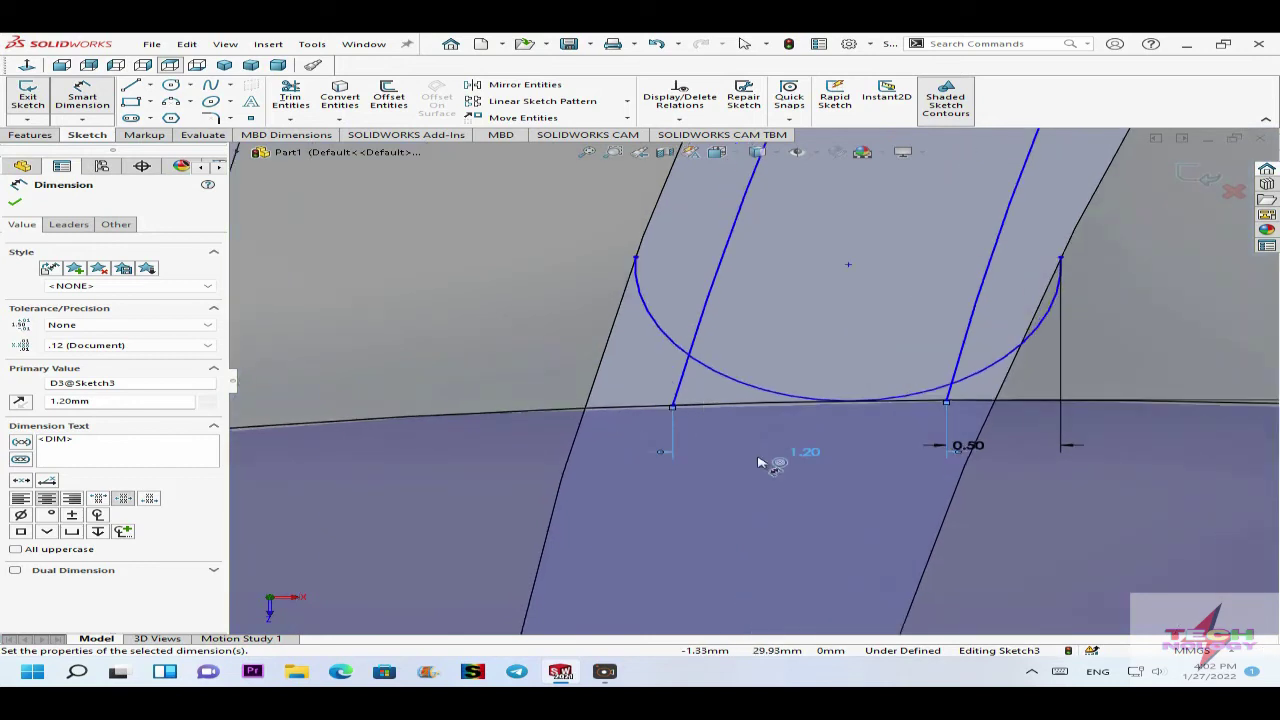
{"action": "left_click", "coordinate": [798, 452]}
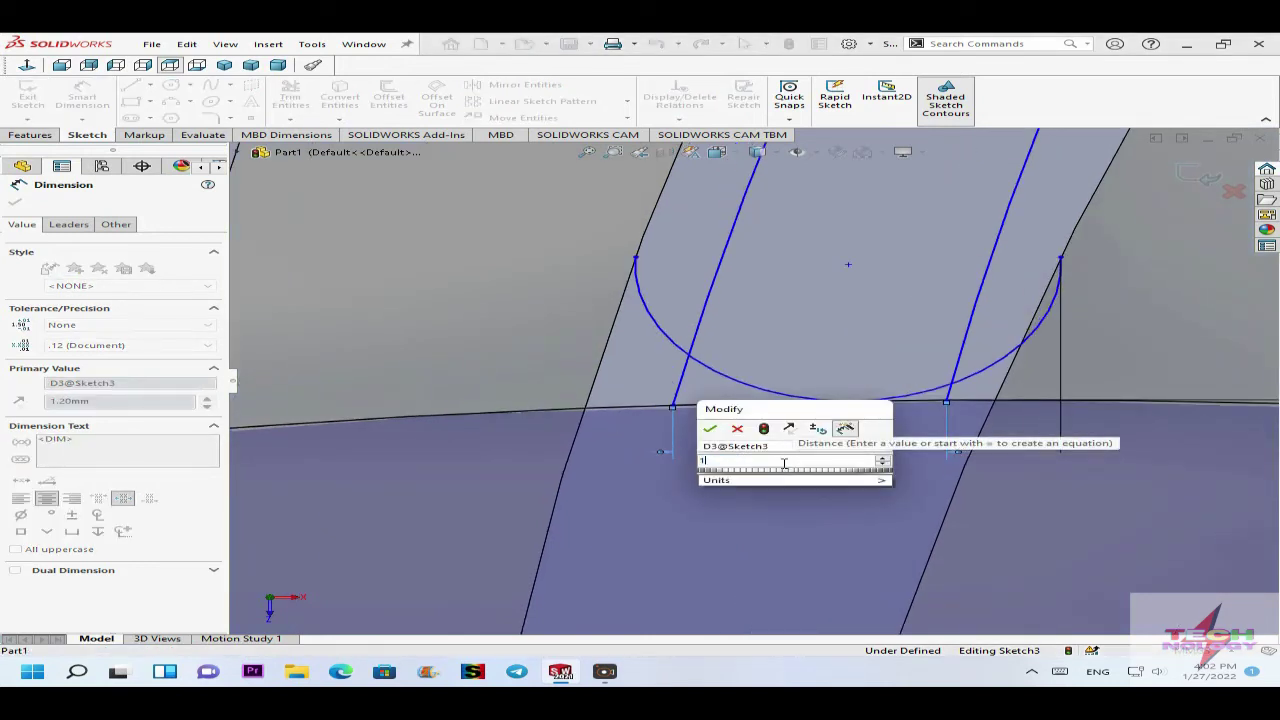
{"action": "key", "text": "Return"}
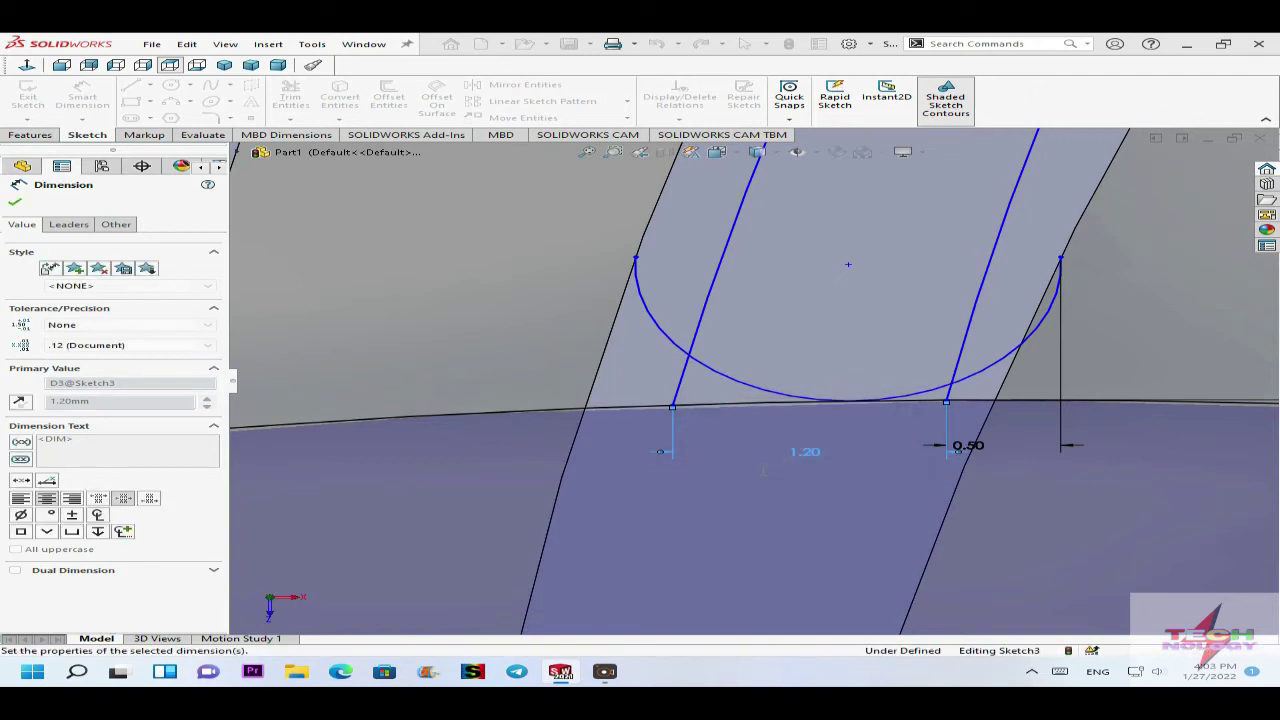
Dimension the second side arc's outer end to the adjacent corner of the fin tip and set the distance to 0.5 mm.
{"action": "scroll", "coordinate": [766, 440], "scroll_direction": "up", "scroll_amount": 3}
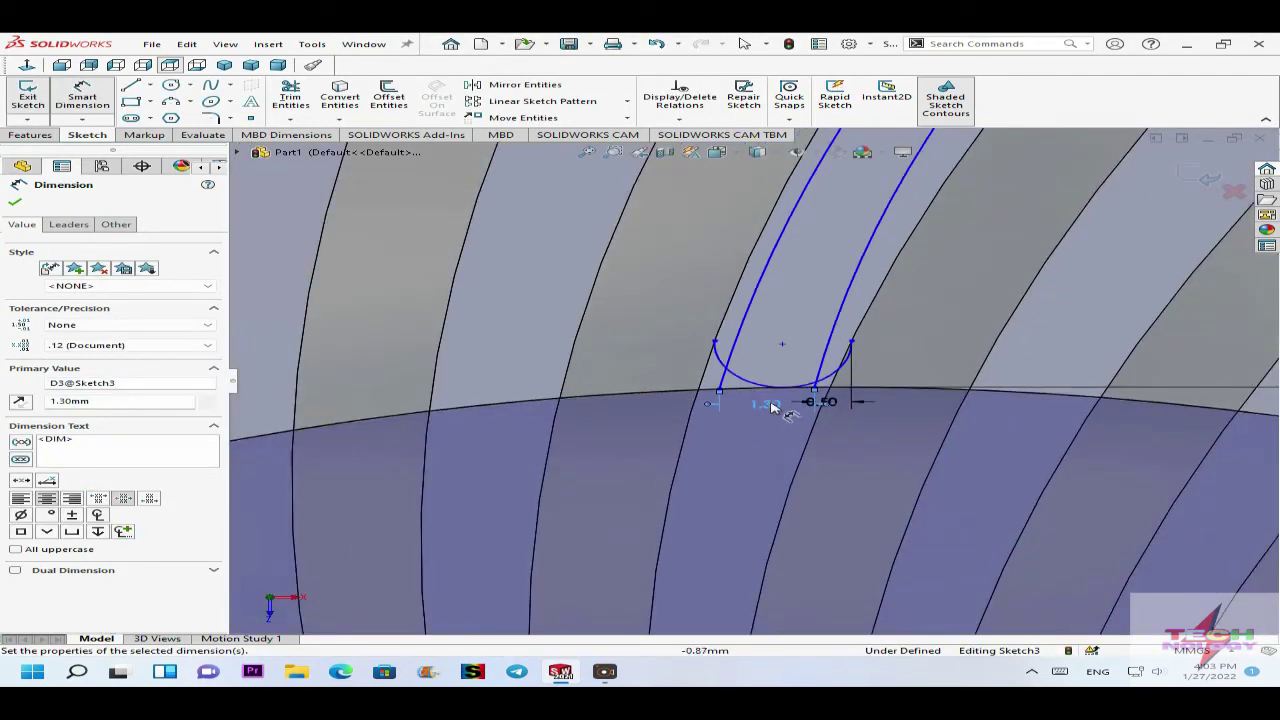
{"action": "scroll", "coordinate": [780, 380], "scroll_direction": "down", "scroll_amount": 2}
{"action": "scroll", "coordinate": [775, 365], "scroll_direction": "up", "scroll_amount": 5}
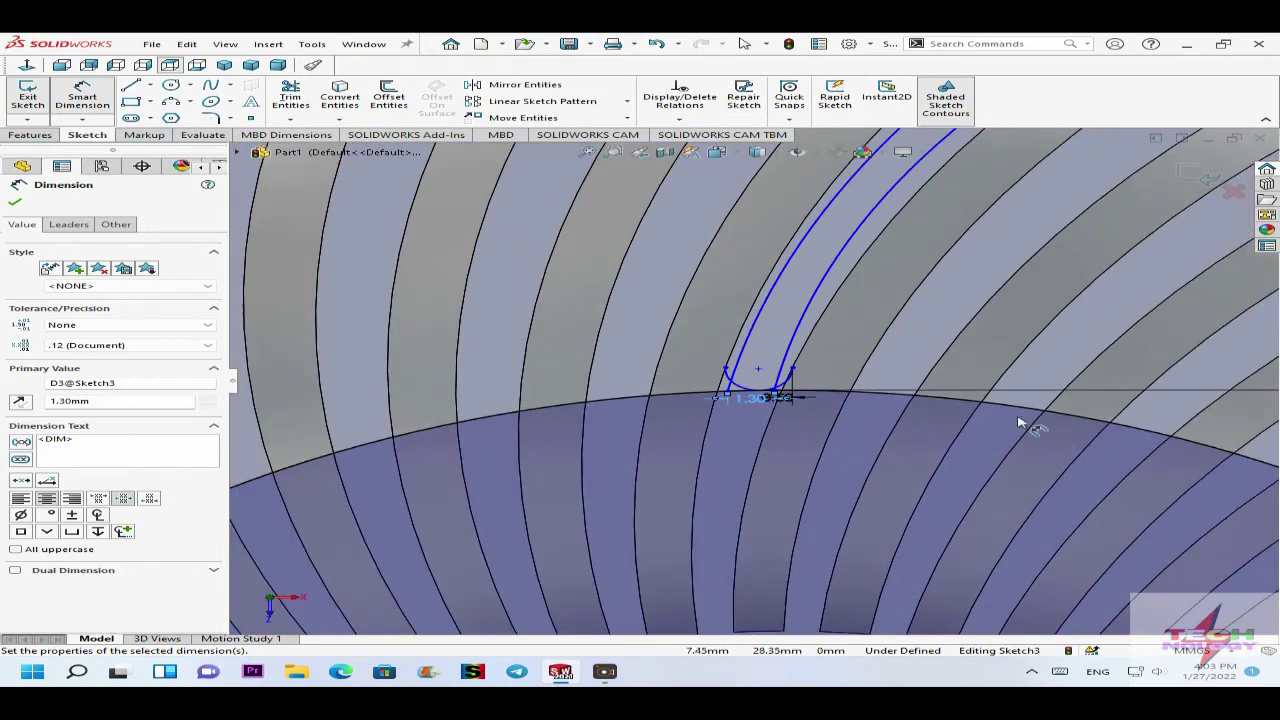
{"action": "scroll", "coordinate": [893, 301], "scroll_direction": "up", "scroll_amount": 2}
{"action": "scroll", "coordinate": [915, 262], "scroll_direction": "down", "scroll_amount": 4}
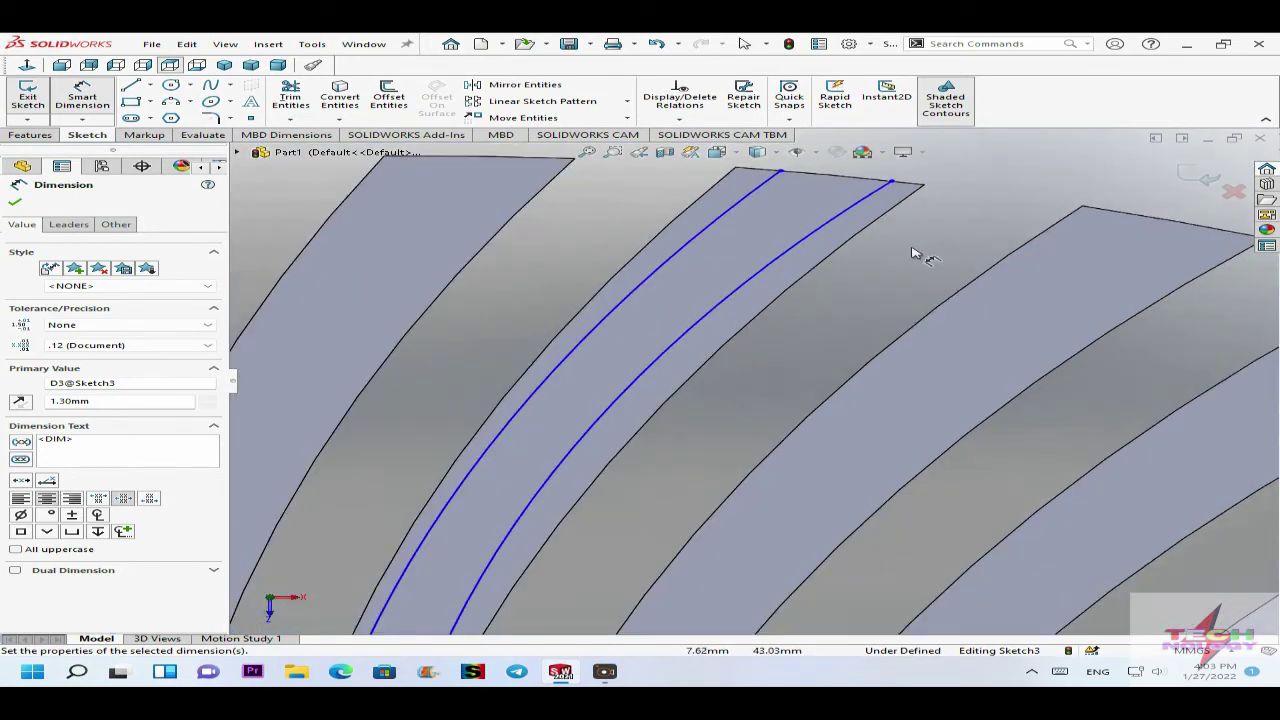
{"action": "scroll", "coordinate": [918, 254], "scroll_direction": "up", "scroll_amount": 2}
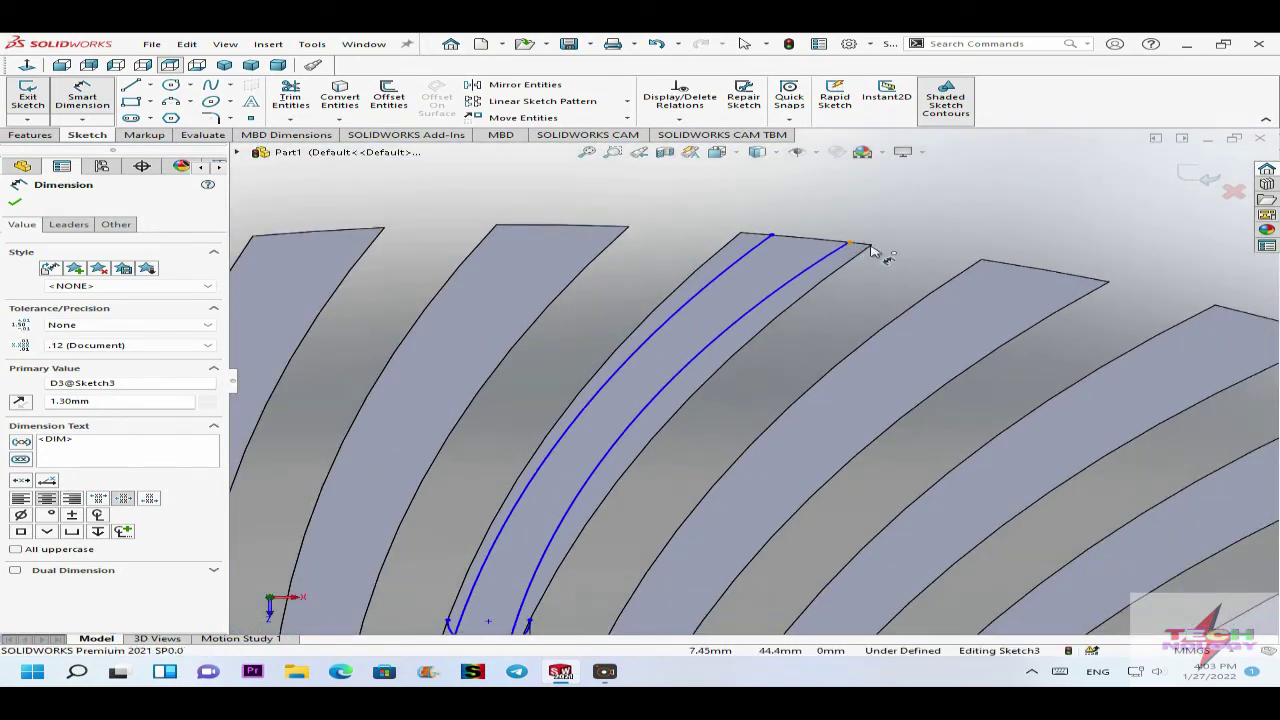
{"action": "left_click", "coordinate": [872, 249]}
{"action": "left_click", "coordinate": [873, 246]}
{"action": "left_click", "coordinate": [878, 228]}
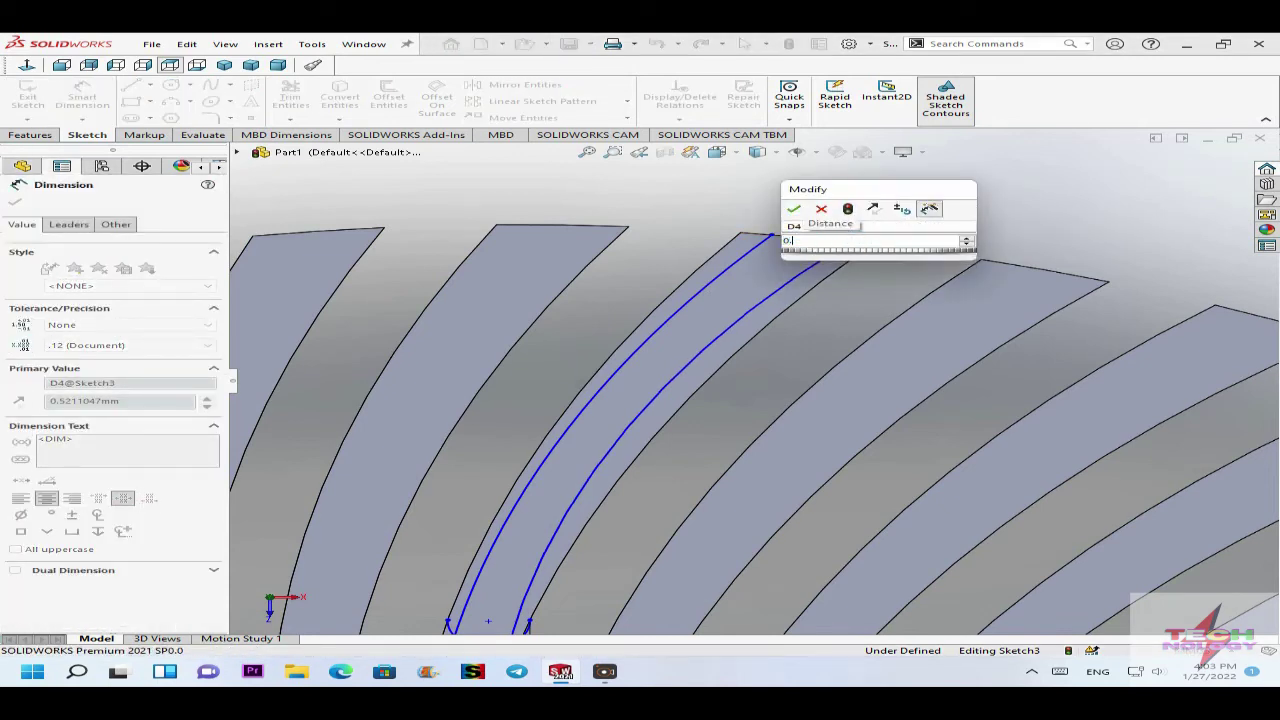
{"action": "key", "text": "Return"}
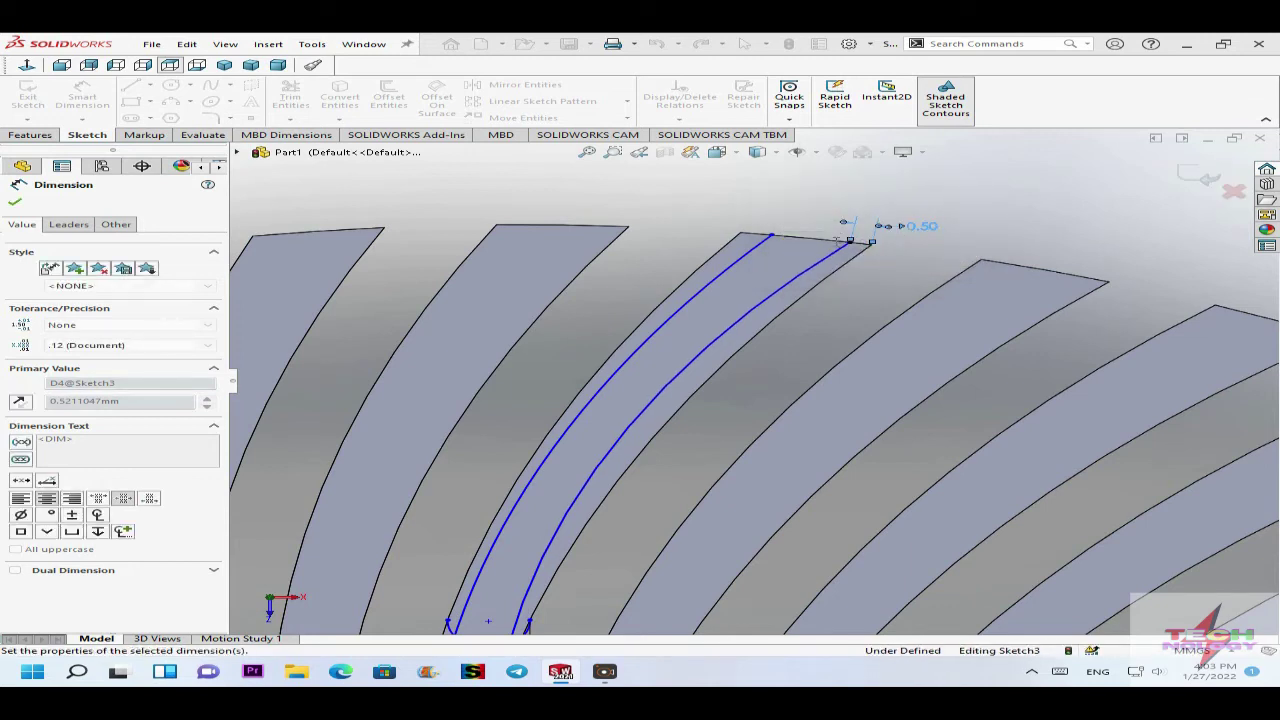
{"action": "scroll", "coordinate": [837, 242], "scroll_direction": "down", "scroll_amount": 3}
{"action": "scroll", "coordinate": [846, 246], "scroll_direction": "down", "scroll_amount": 3}
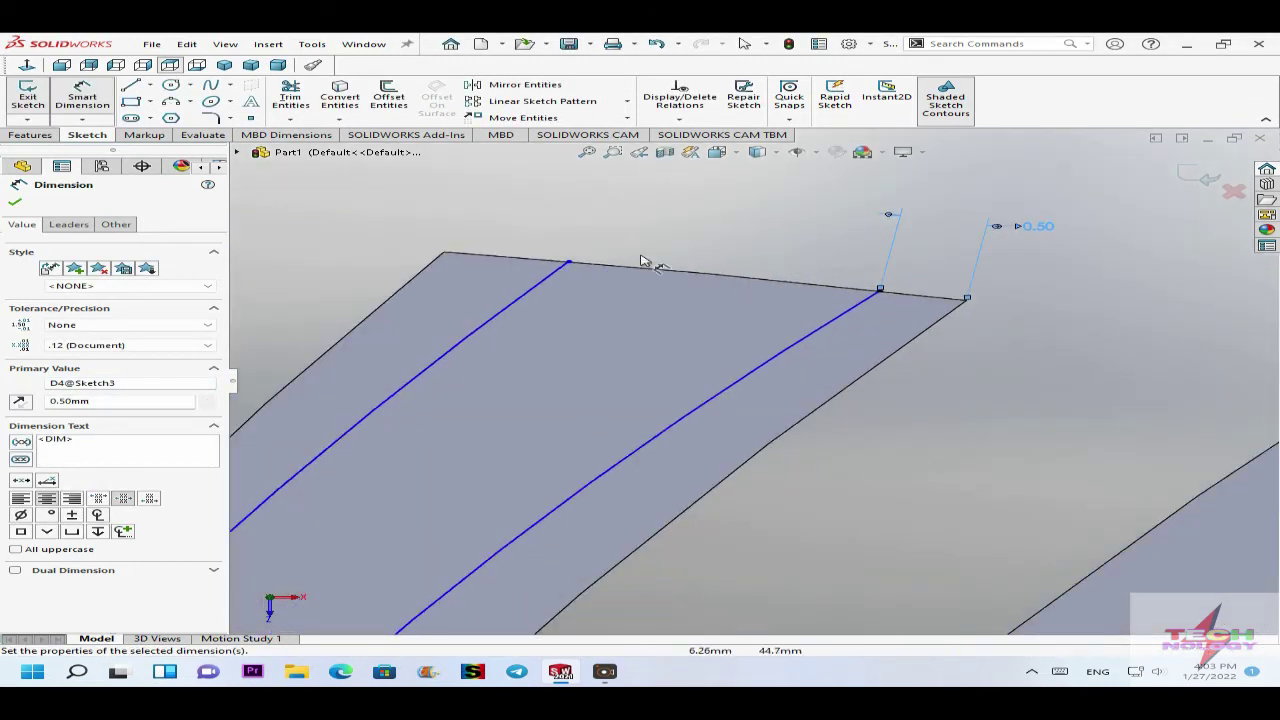
{"action": "left_click", "coordinate": [444, 254]}
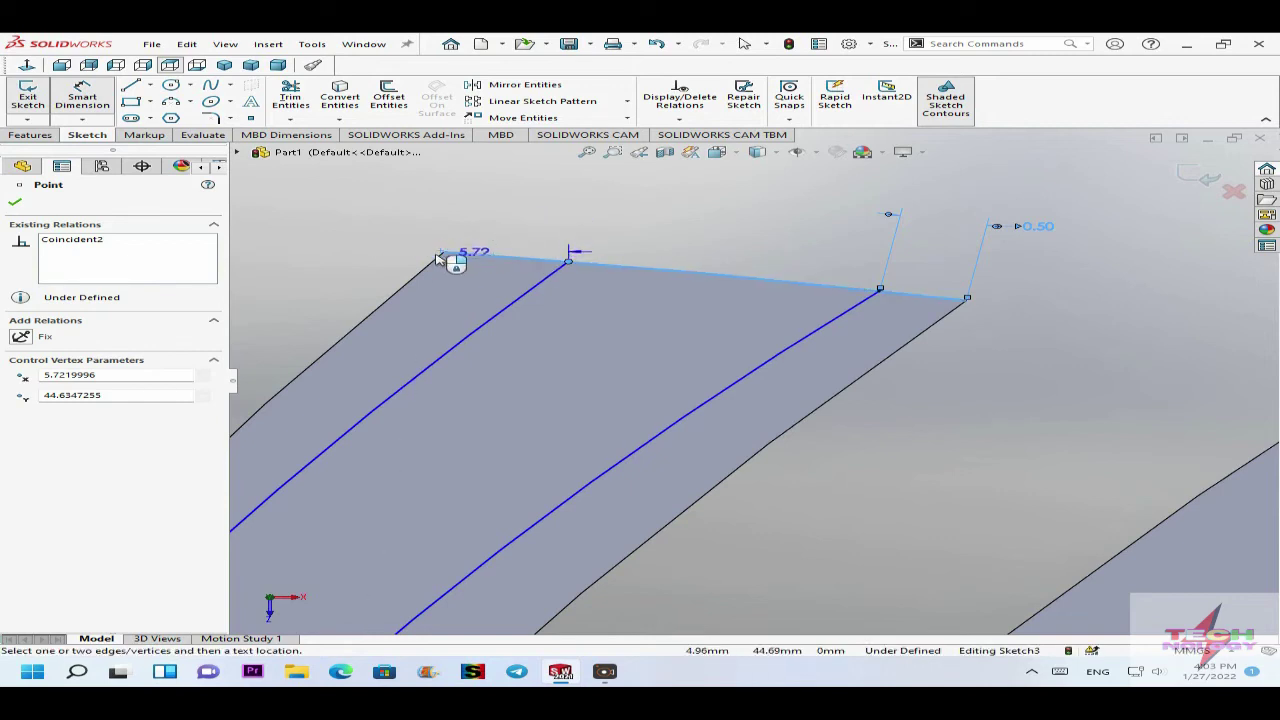
{"action": "scroll", "coordinate": [448, 254], "scroll_direction": "down", "scroll_amount": 3}
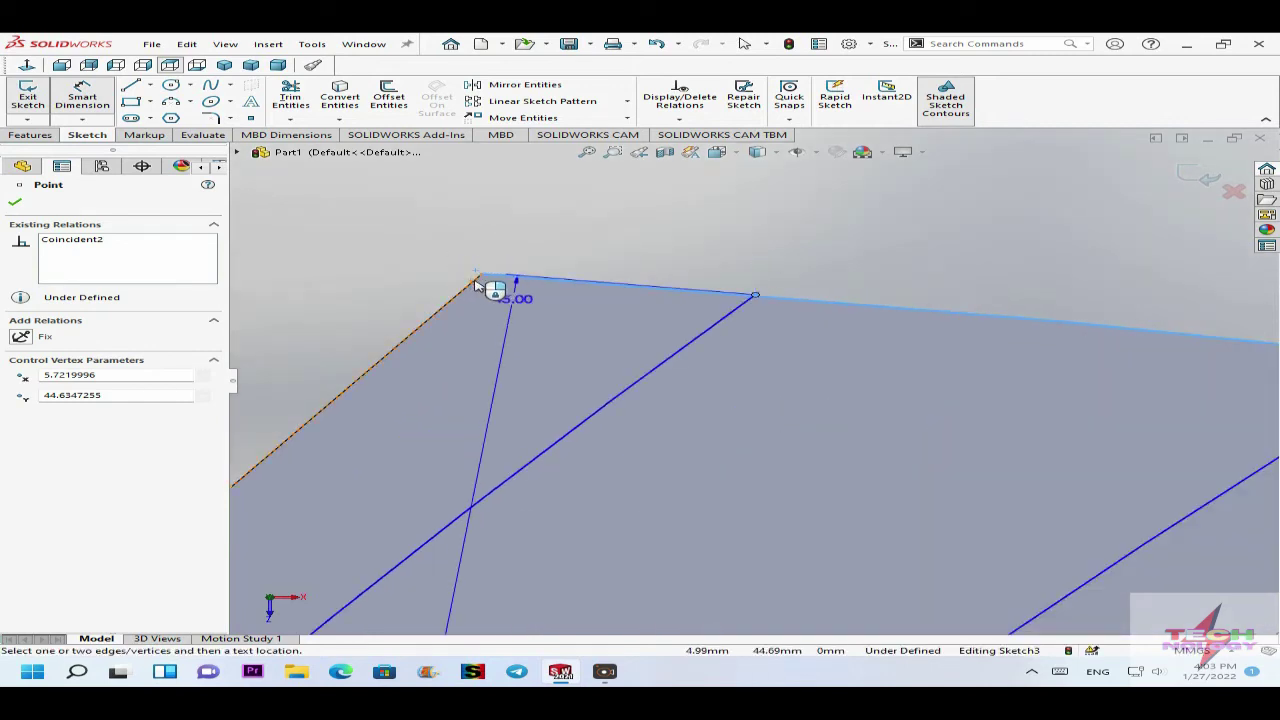
{"action": "left_click", "coordinate": [478, 281]}
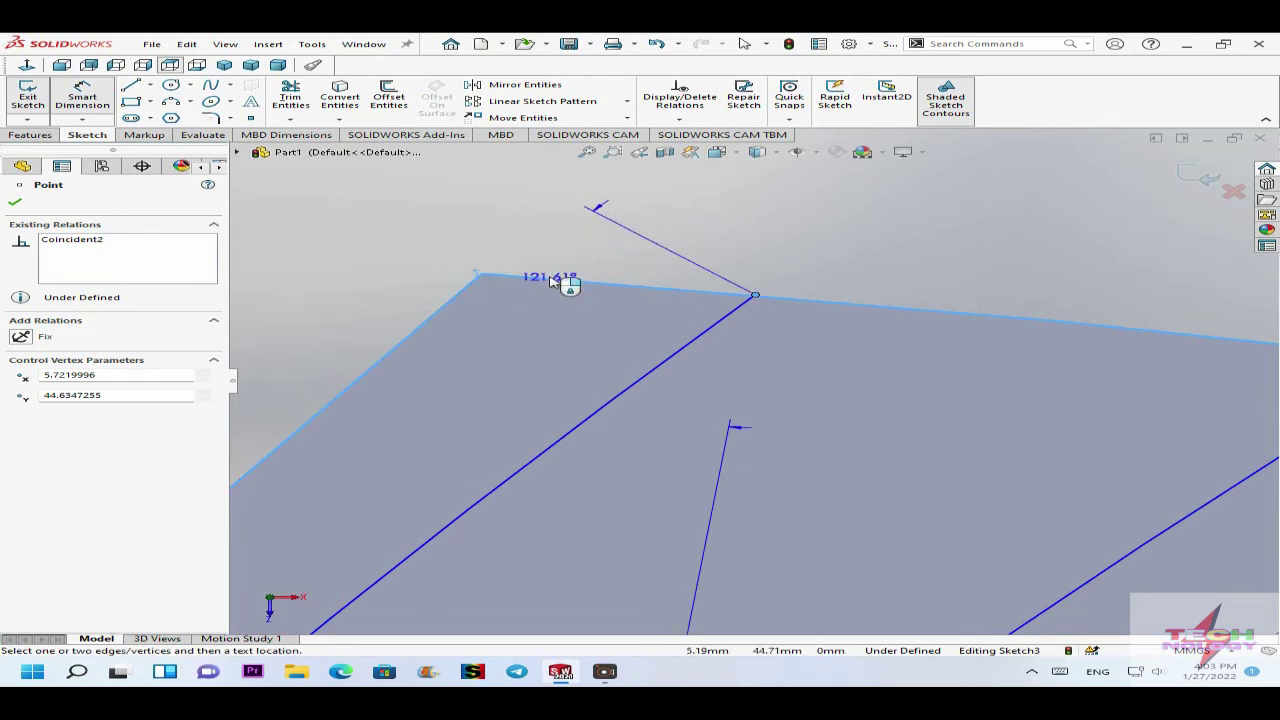
{"action": "left_click", "coordinate": [550, 281]}
{"action": "type", "text": "45"}
{"action": "key", "text": "Return"}
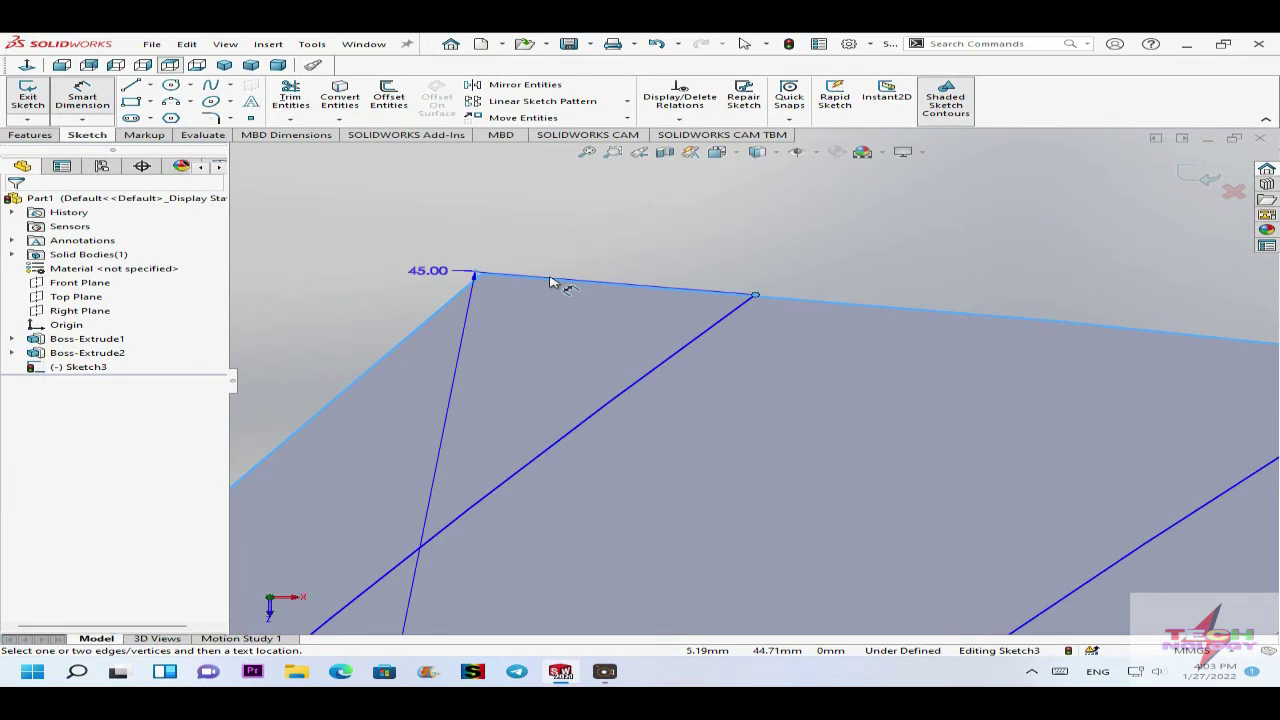
{"action": "key", "text": "ctrl+z"}
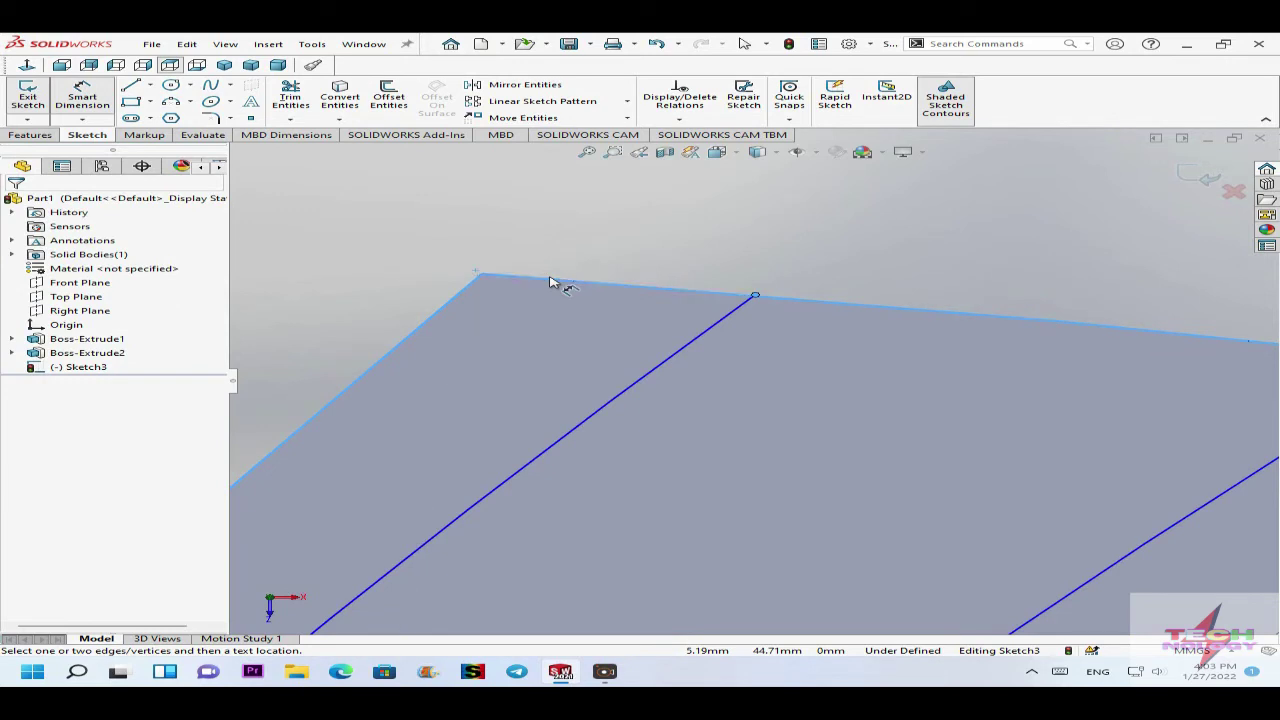
Dimension the first side arc's outer end to its nearest fin-tip corner and set the distance to 0.5 mm.
{"action": "left_click", "coordinate": [482, 277]}
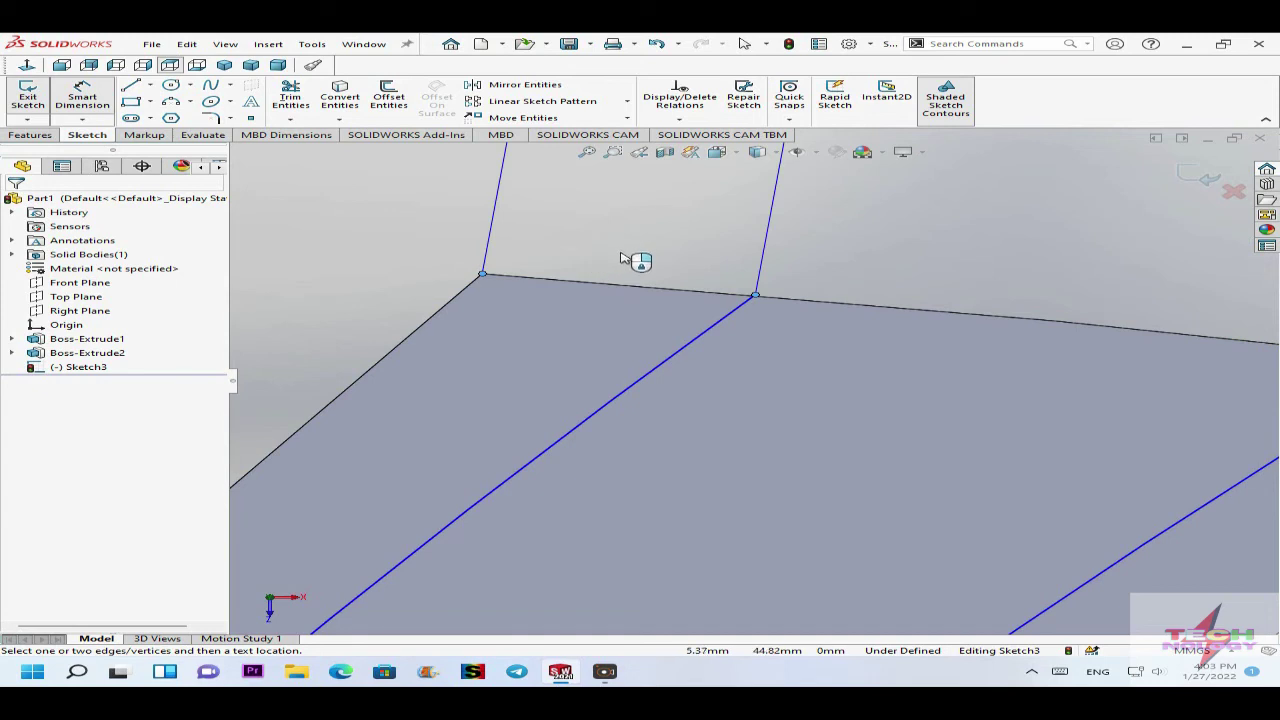
{"action": "scroll", "coordinate": [620, 258], "scroll_direction": "up", "scroll_amount": 3}
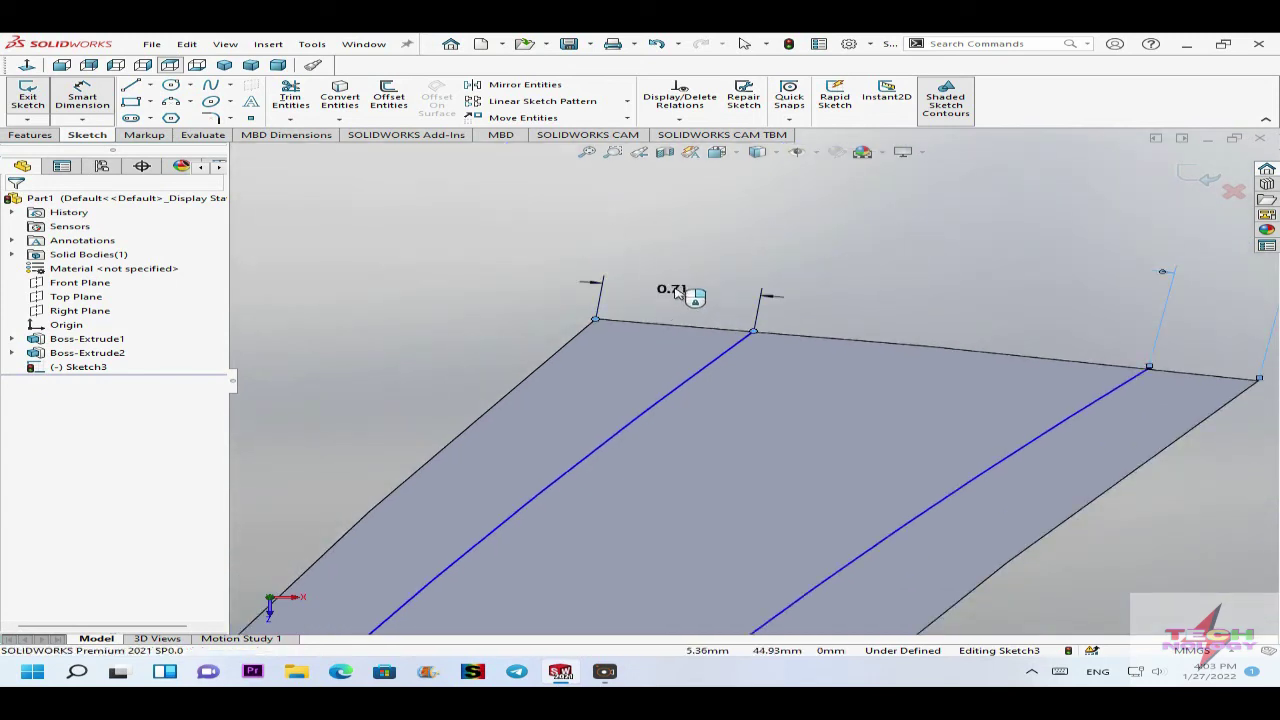
{"action": "left_click", "coordinate": [676, 290]}
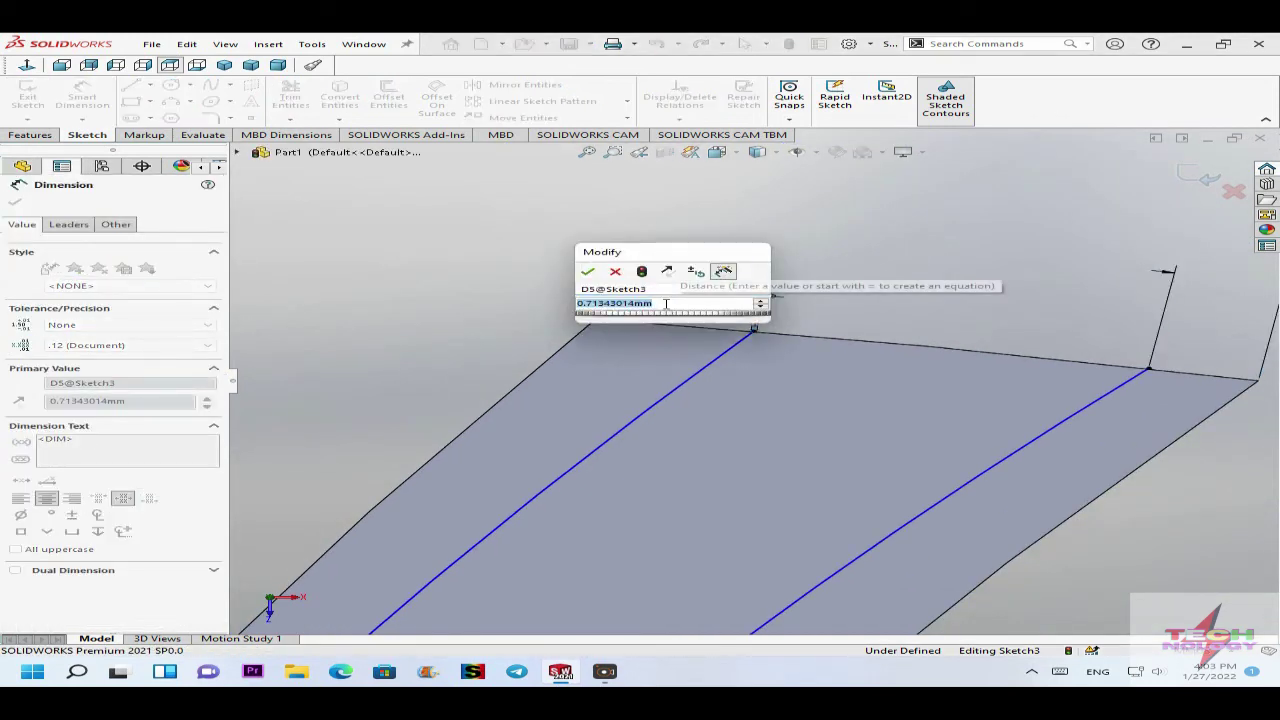
{"action": "type", "text": "0.5"}
{"action": "key", "text": "Return"}
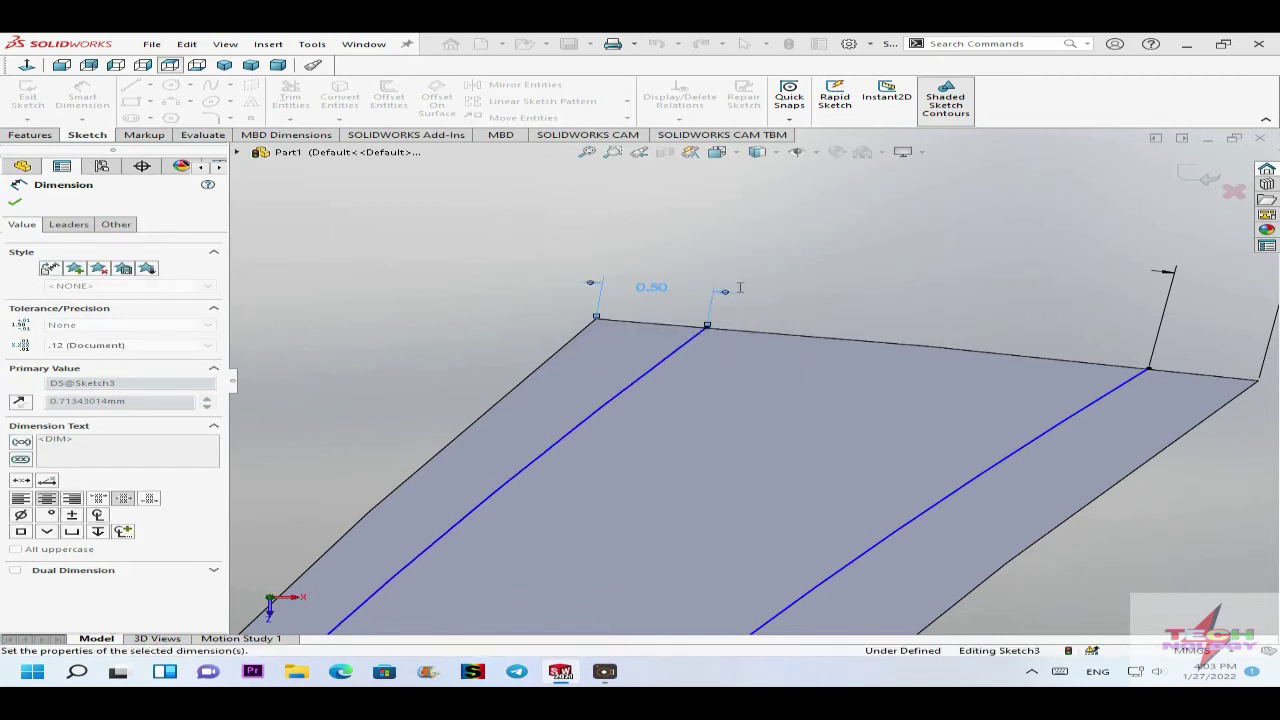
Draw a three-point arc of about 3.97 mm radius joining the two side arcs' outer ends, bulging slightly beyond the fin tip.
{"action": "scroll", "coordinate": [775, 415], "scroll_direction": "up", "scroll_amount": 5}
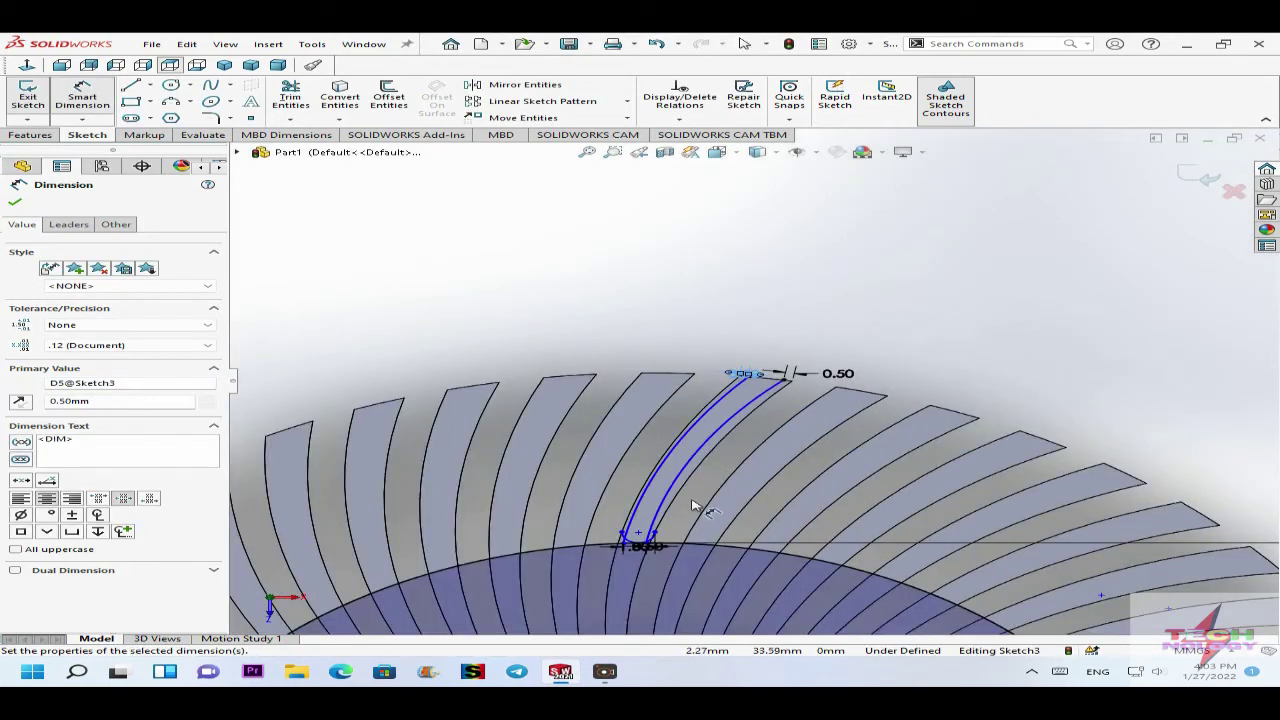
{"action": "scroll", "coordinate": [693, 505], "scroll_direction": "down", "scroll_amount": 2}
{"action": "scroll", "coordinate": [797, 345], "scroll_direction": "down", "scroll_amount": 2}
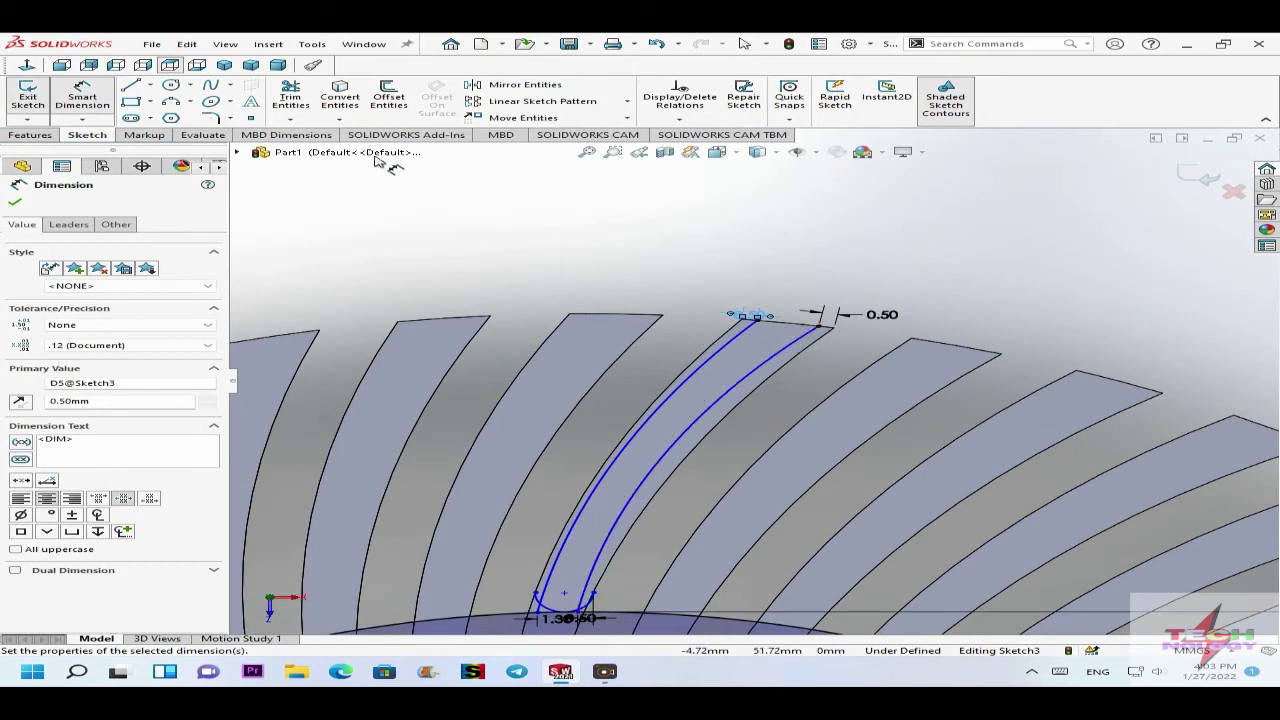
{"action": "left_click", "coordinate": [195, 104]}
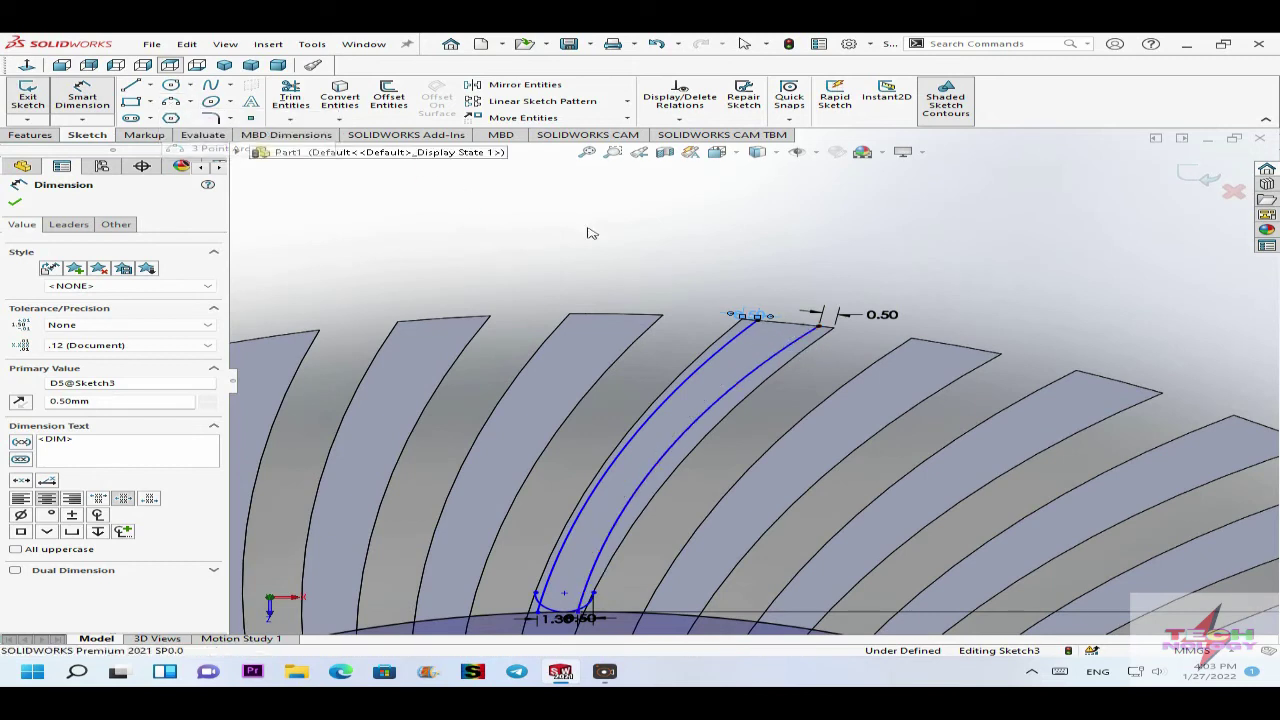
{"action": "scroll", "coordinate": [776, 335], "scroll_direction": "down", "scroll_amount": 8}
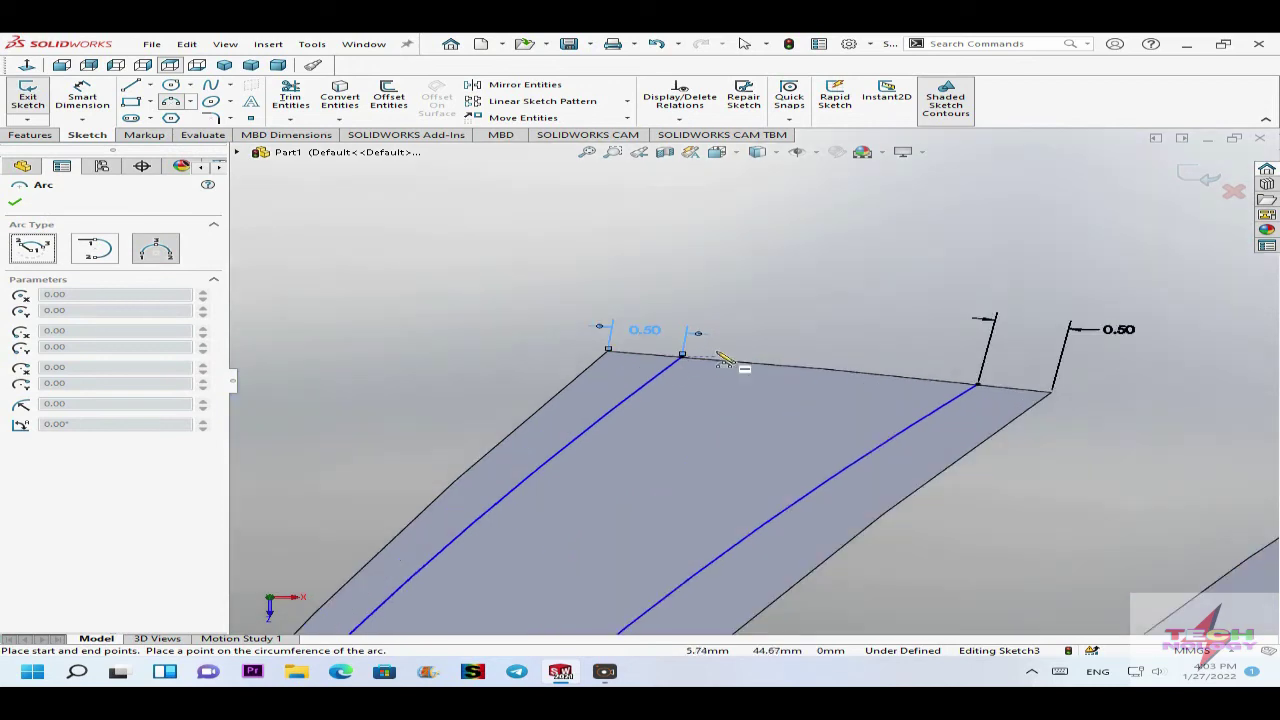
{"action": "left_click", "coordinate": [681, 357]}
{"action": "left_click", "coordinate": [978, 383]}
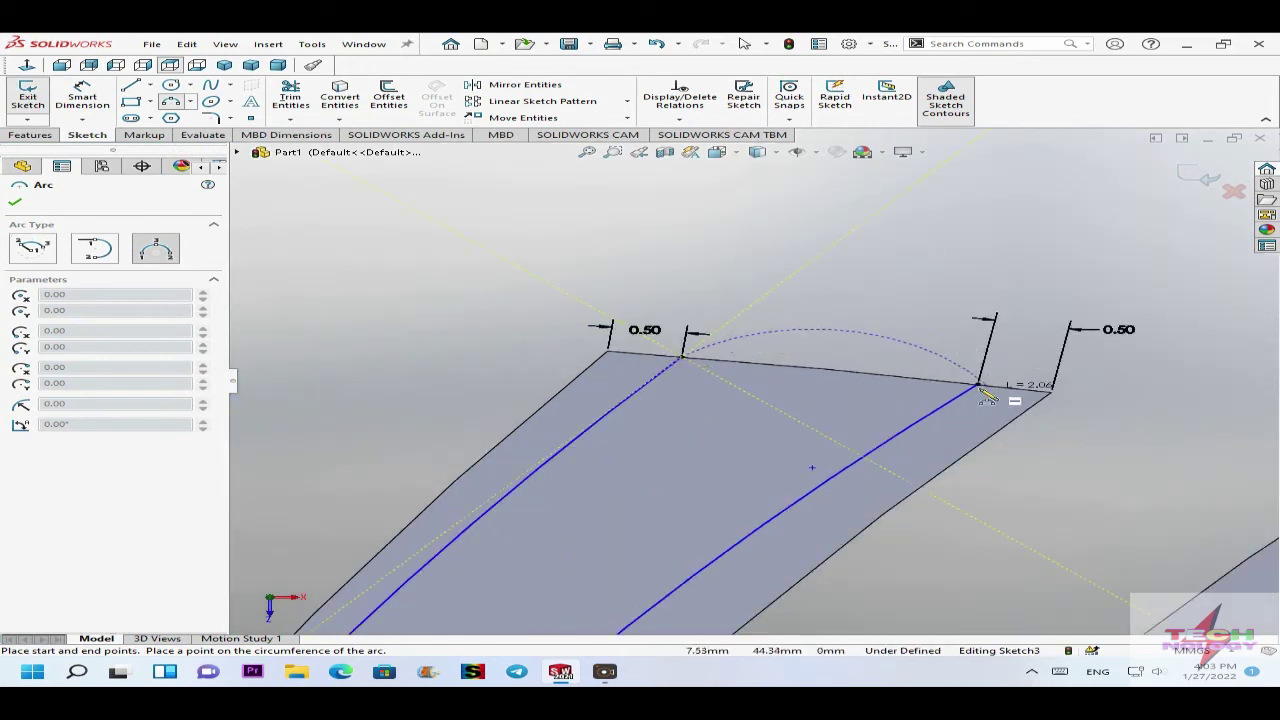
{"action": "left_click", "coordinate": [822, 365]}
{"action": "scroll", "coordinate": [824, 366], "scroll_direction": "up", "scroll_amount": 3}
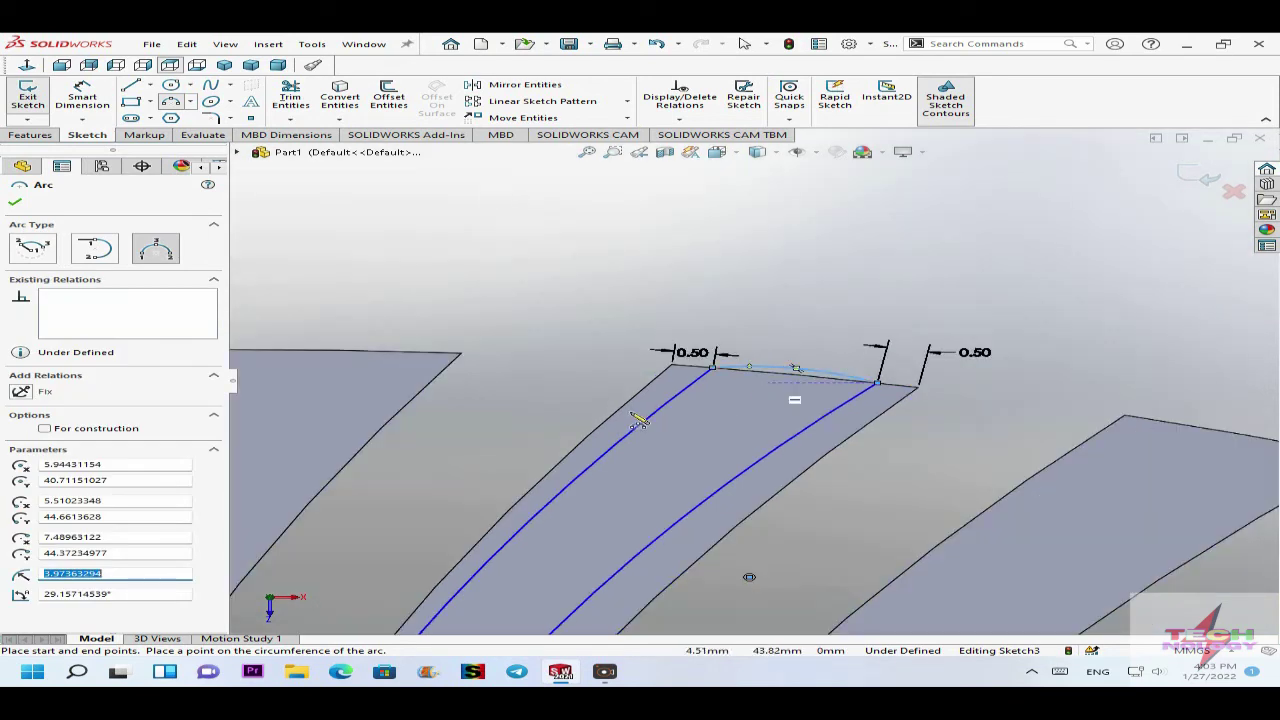
{"action": "scroll", "coordinate": [765, 405], "scroll_direction": "up", "scroll_amount": 2}
{"action": "scroll", "coordinate": [660, 435], "scroll_direction": "up", "scroll_amount": 3}
{"action": "scroll", "coordinate": [665, 480], "scroll_direction": "down", "scroll_amount": 3}
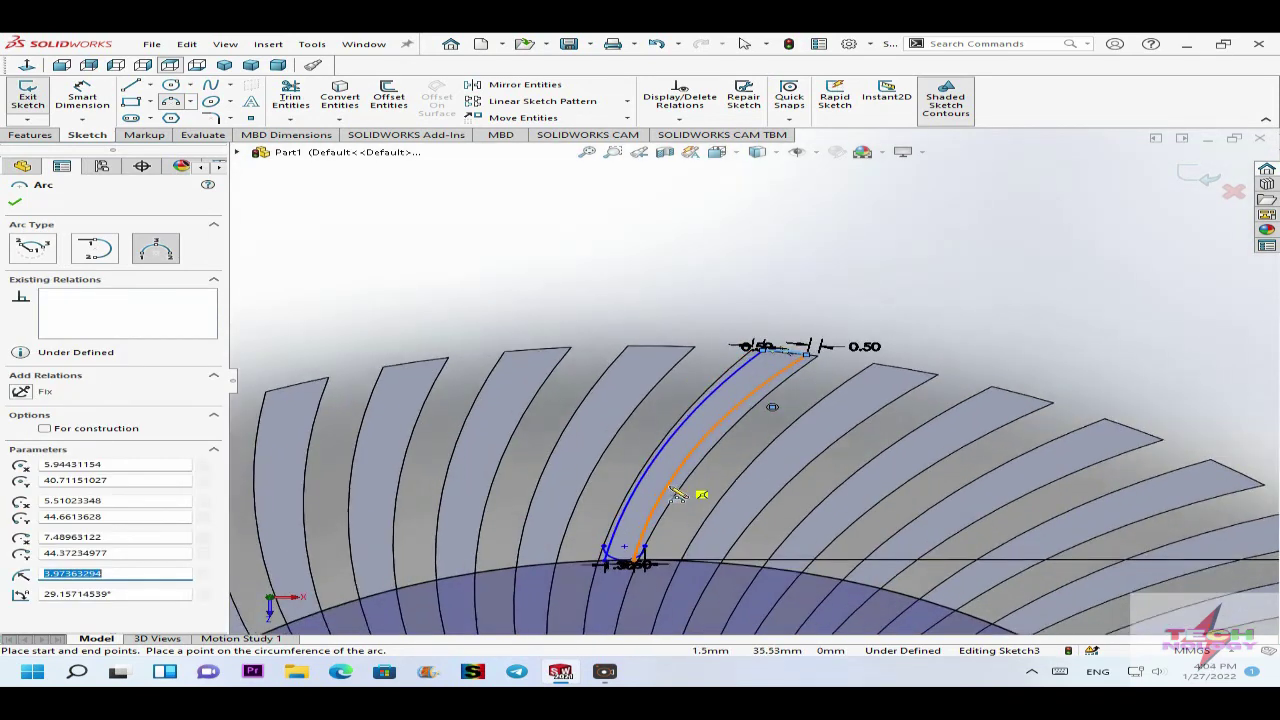
{"action": "key", "text": "Escape"}
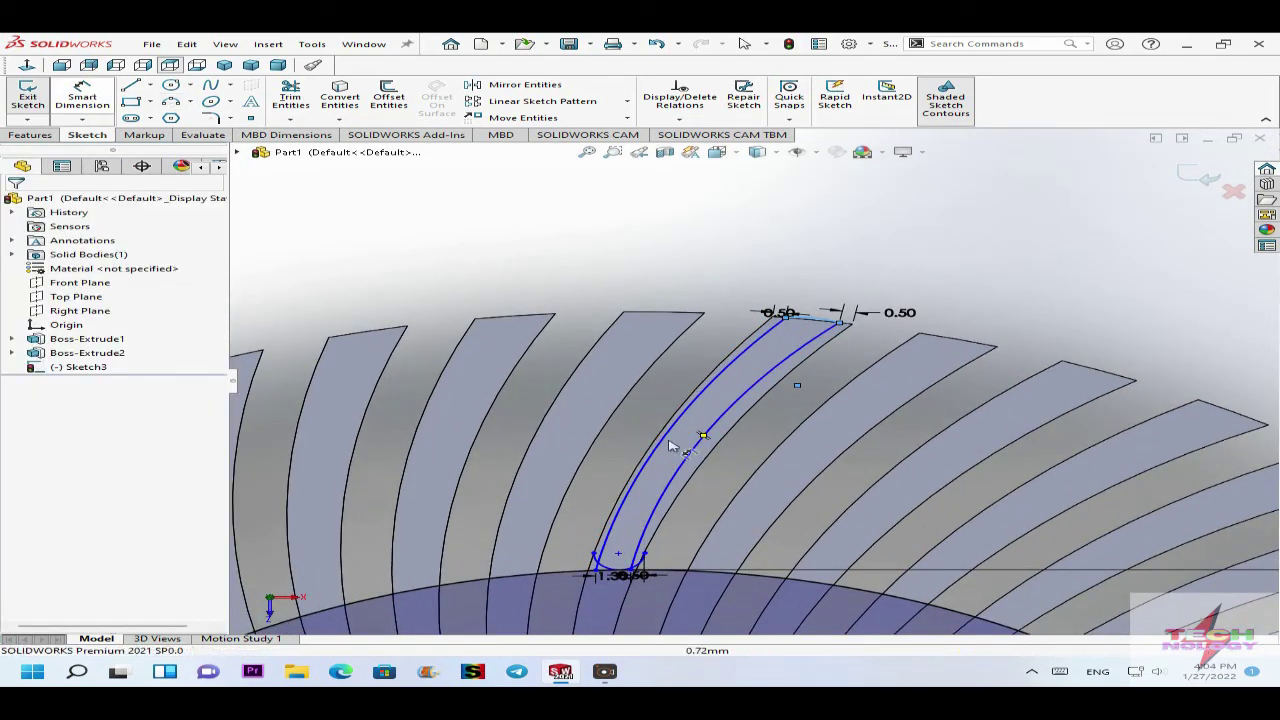
Dimension the radius of the slot's side arc along the fin's concave edge and set it to 35 mm.
{"action": "scroll", "coordinate": [755, 453], "scroll_direction": "down", "scroll_amount": 2}
{"action": "left_click", "coordinate": [703, 377]}
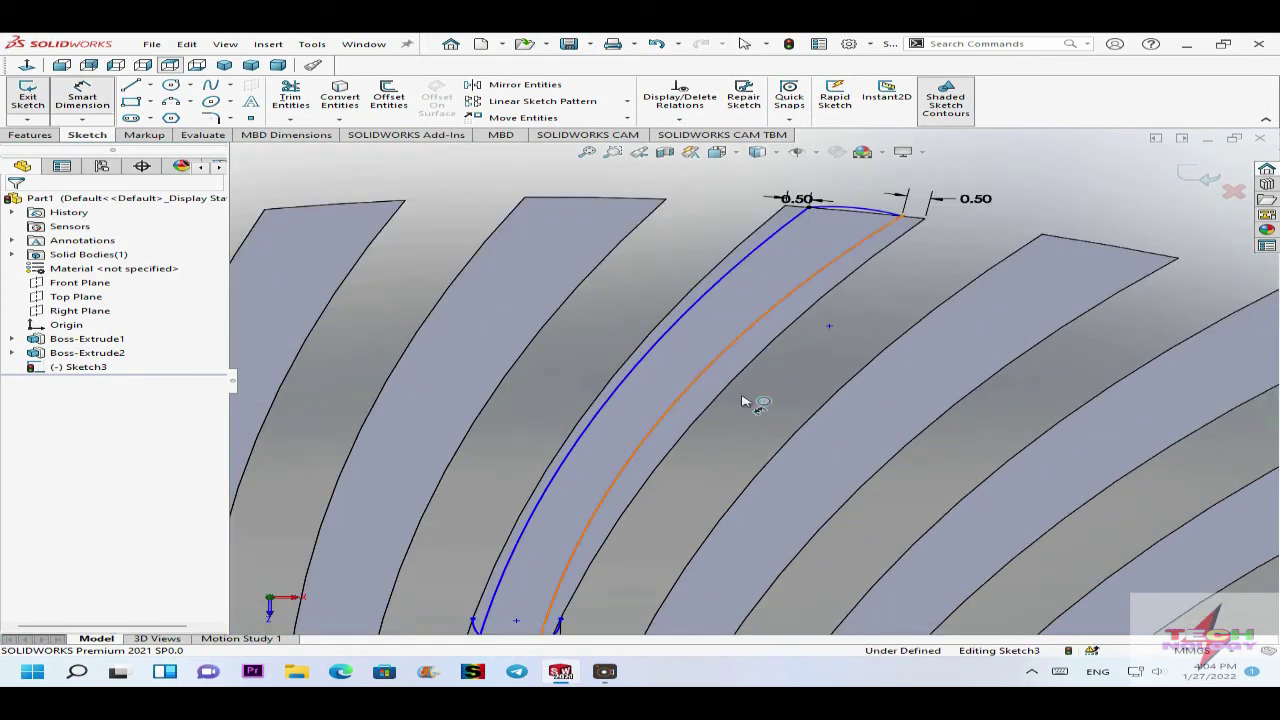
{"action": "scroll", "coordinate": [1042, 498], "scroll_direction": "up", "scroll_amount": 3}
{"action": "left_click", "coordinate": [1035, 468]}
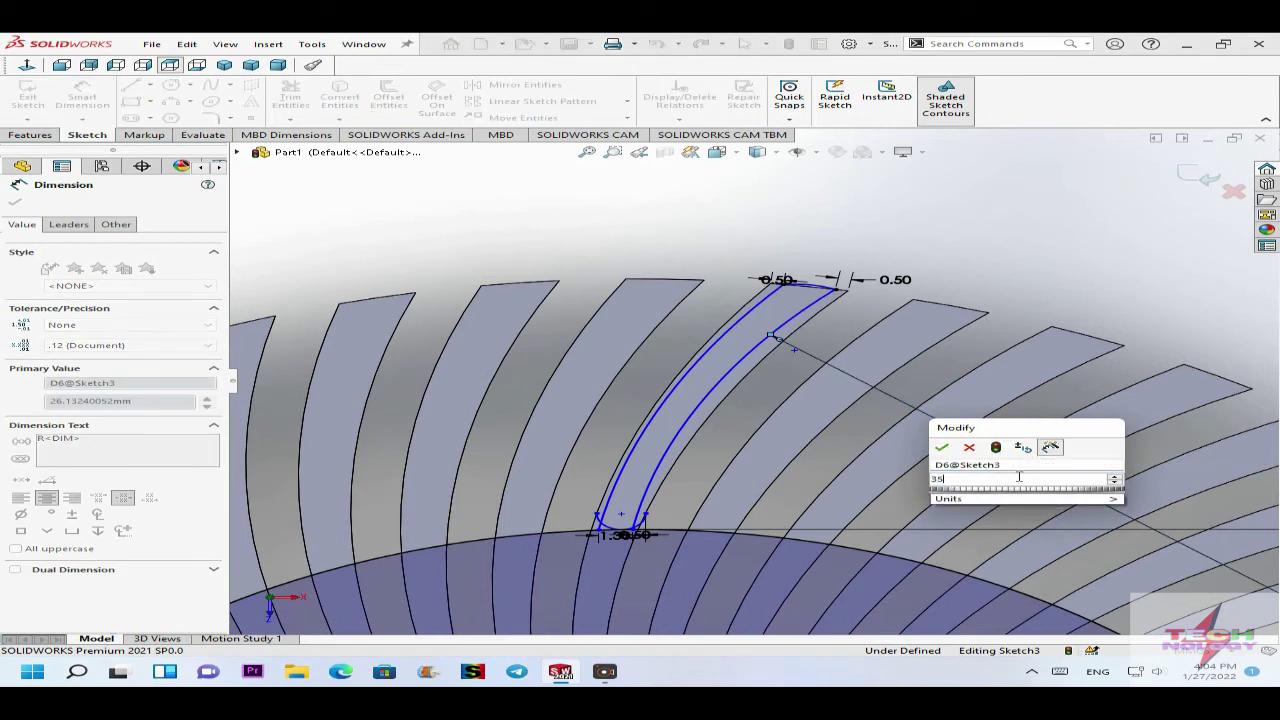
{"action": "key", "text": "Return"}
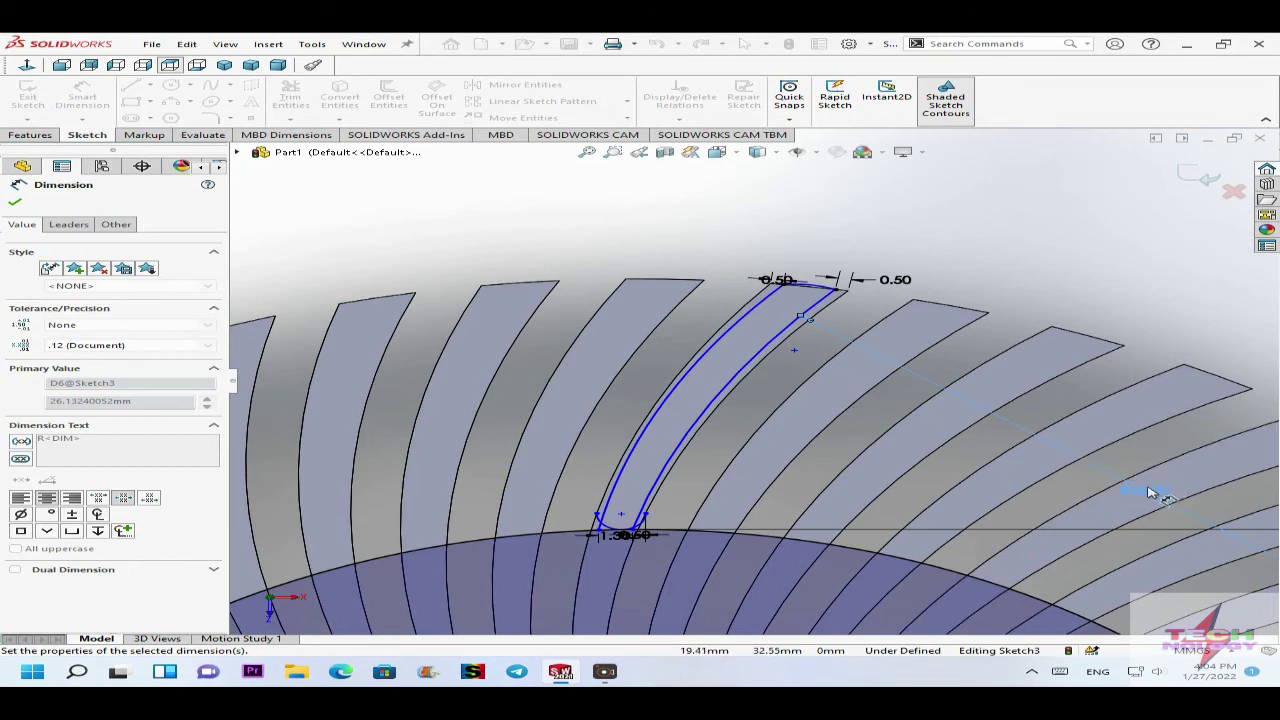
Change the radius of the concave-side slot arc to 35.25 mm.
{"action": "double_click", "coordinate": [1145, 488]}
{"action": "double_click", "coordinate": [1105, 502]}
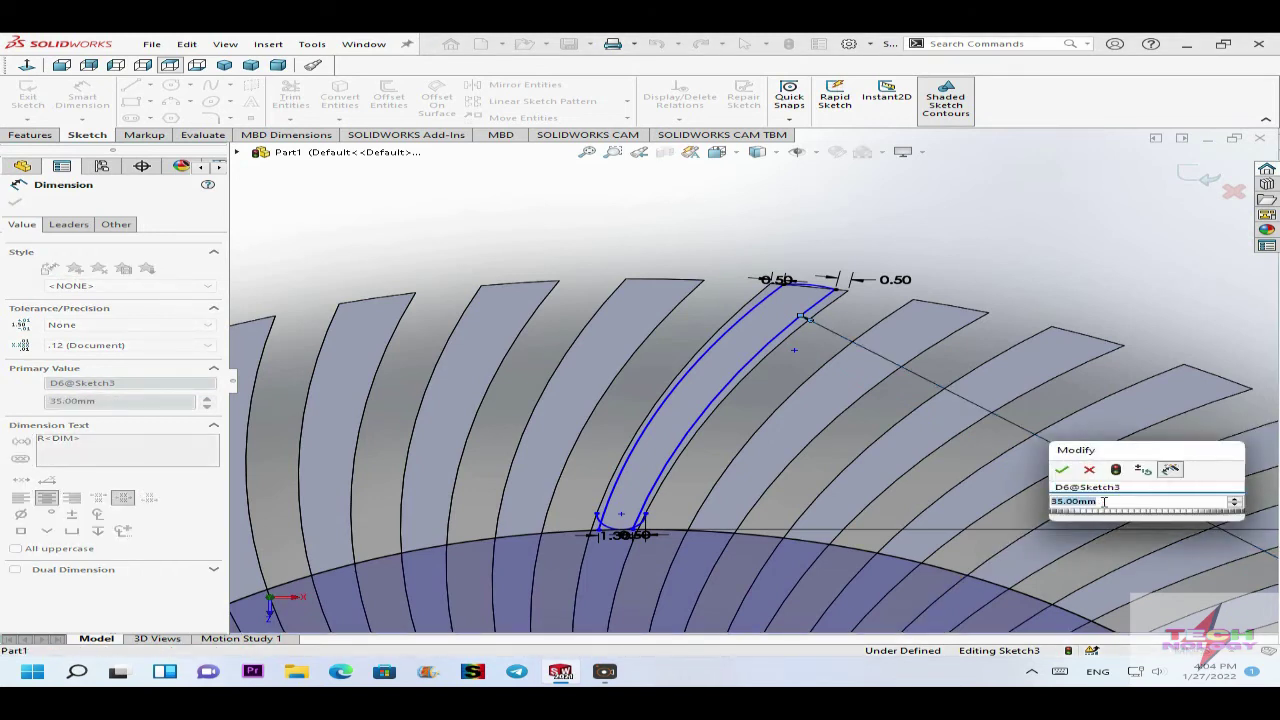
{"action": "type", "text": "35.50"}
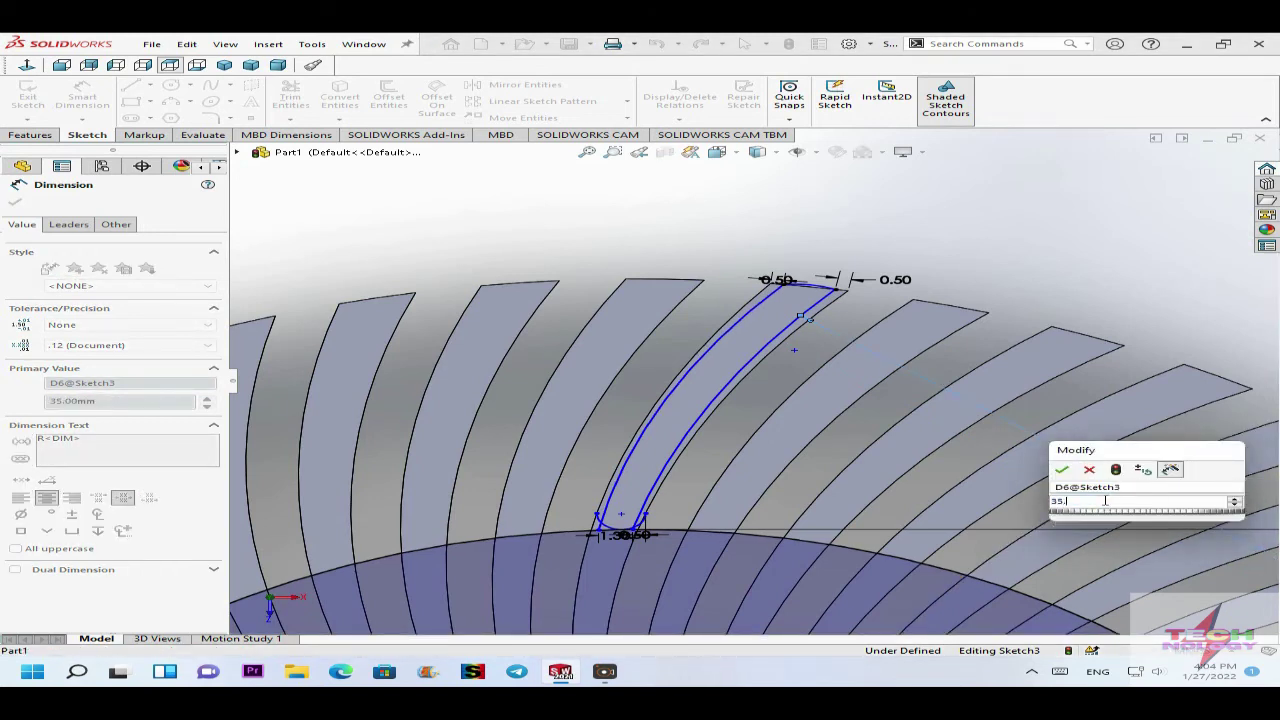
{"action": "key", "text": "Return"}
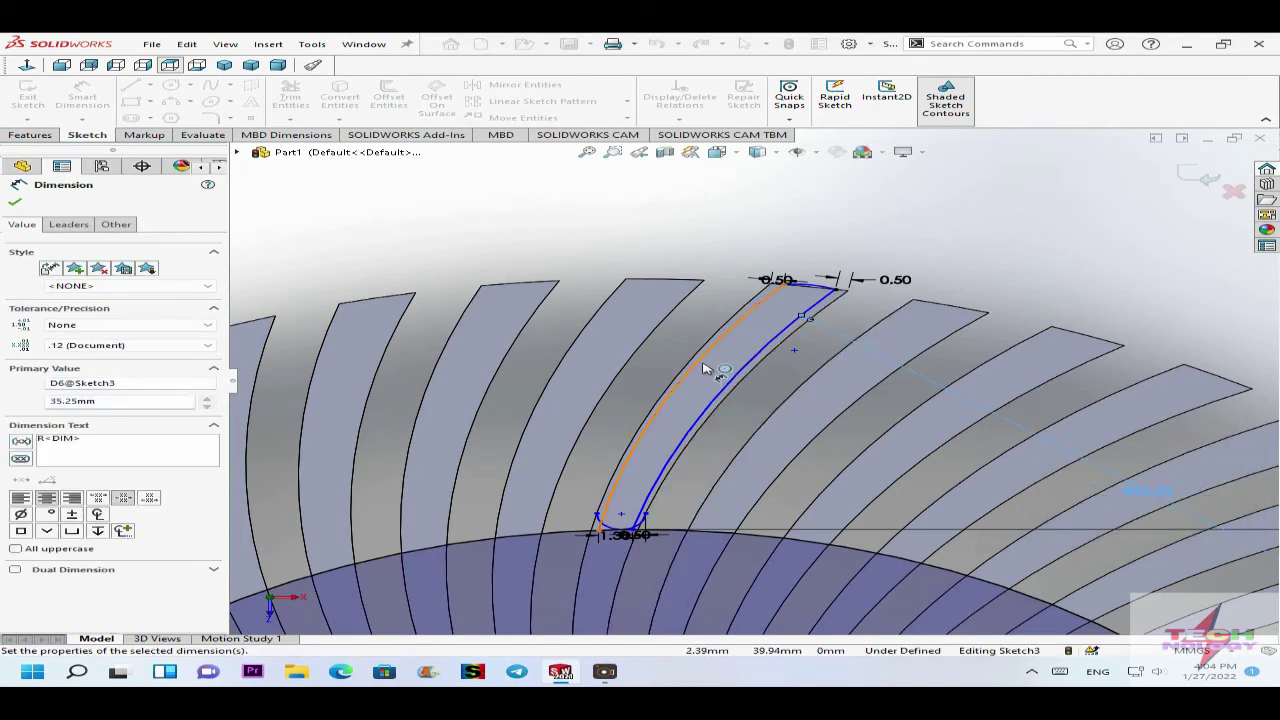
Dimension the radius of the slot's other side arc, along the fin's convex edge, and set it to 35.25 mm.
{"action": "left_click", "coordinate": [737, 381]}
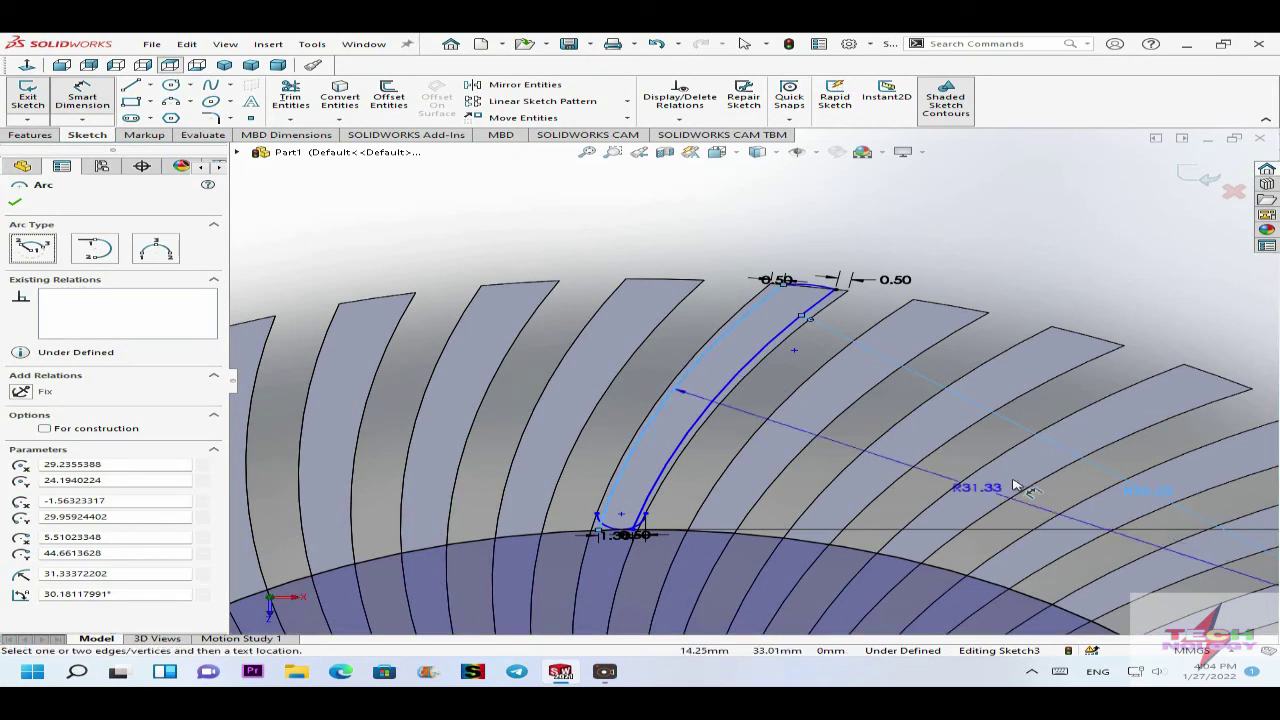
{"action": "left_click", "coordinate": [1015, 483]}
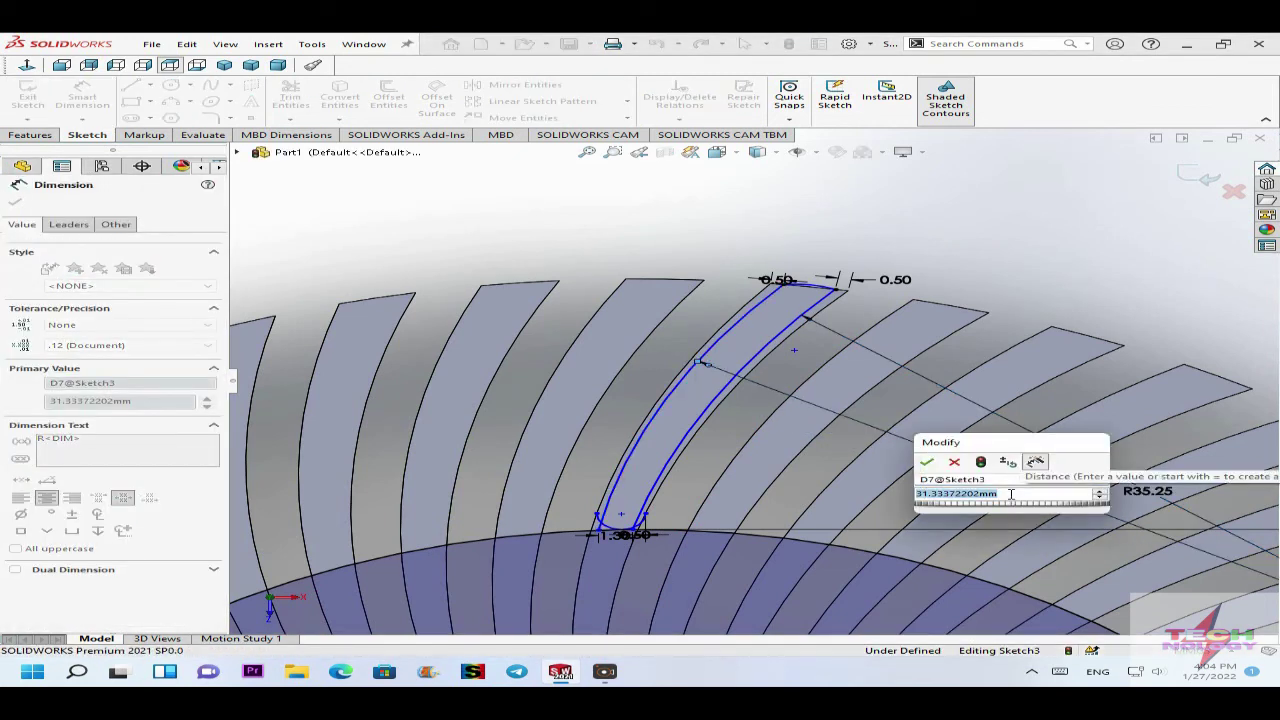
{"action": "type", "text": "35.25"}
{"action": "key", "text": "Return"}
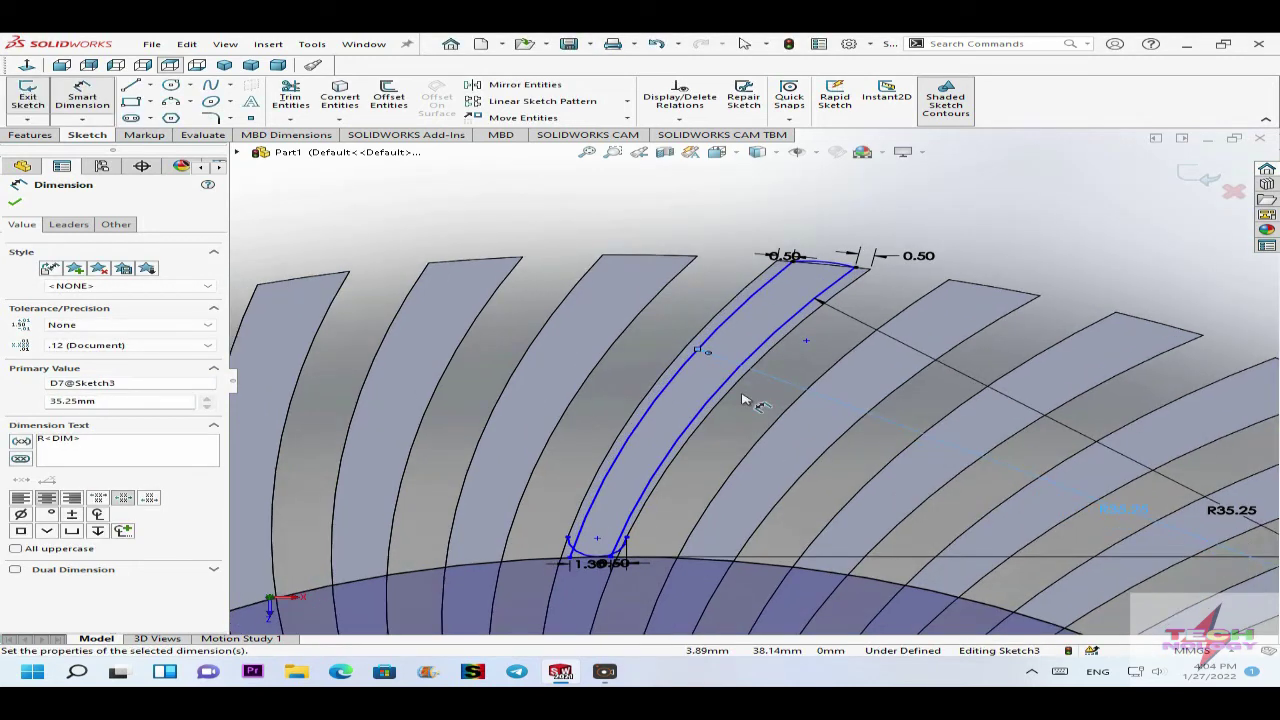
Trim both side arcs where they extend past the rounded inner end arc, accepting deletion of their associated dimensions.
{"action": "scroll", "coordinate": [745, 392], "scroll_direction": "down", "scroll_amount": 2}
{"action": "scroll", "coordinate": [728, 450], "scroll_direction": "up", "scroll_amount": 2}
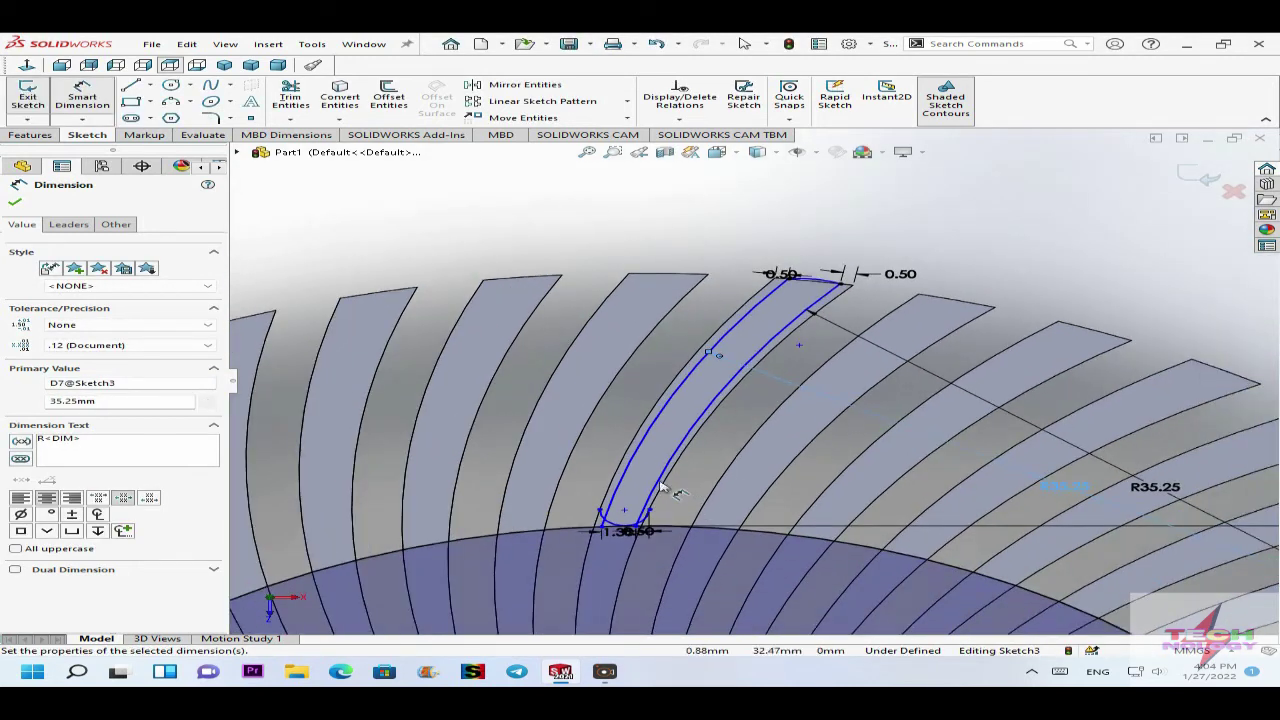
{"action": "scroll", "coordinate": [662, 480], "scroll_direction": "down", "scroll_amount": 3}
{"action": "scroll", "coordinate": [680, 546], "scroll_direction": "up", "scroll_amount": 2}
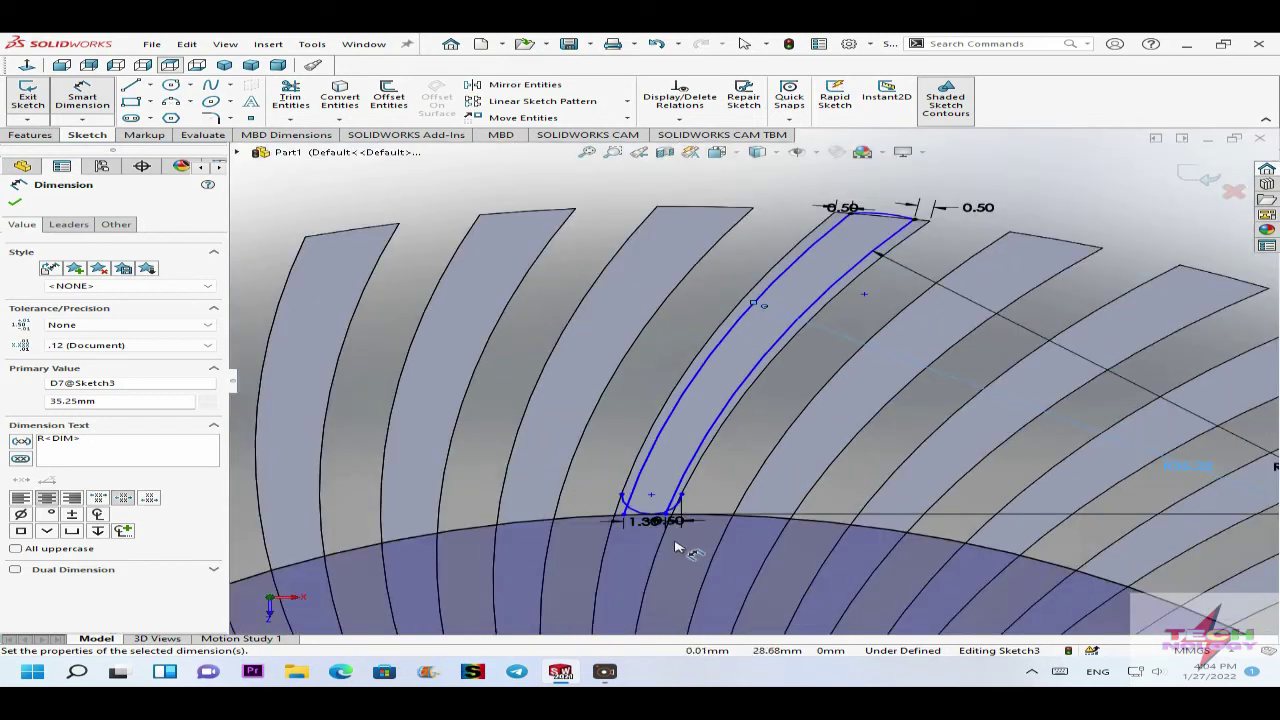
{"action": "scroll", "coordinate": [680, 525], "scroll_direction": "down", "scroll_amount": 3}
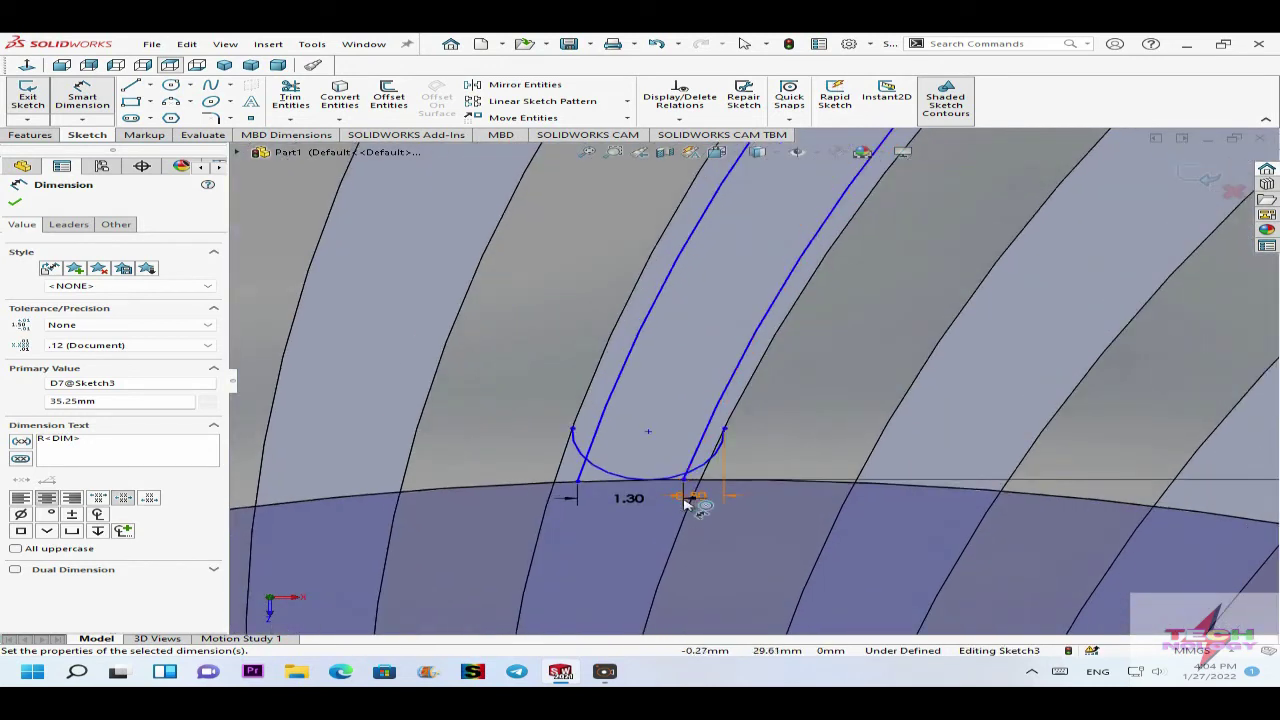
{"action": "scroll", "coordinate": [690, 490], "scroll_direction": "up", "scroll_amount": 1}
{"action": "scroll", "coordinate": [706, 447], "scroll_direction": "down", "scroll_amount": 1}
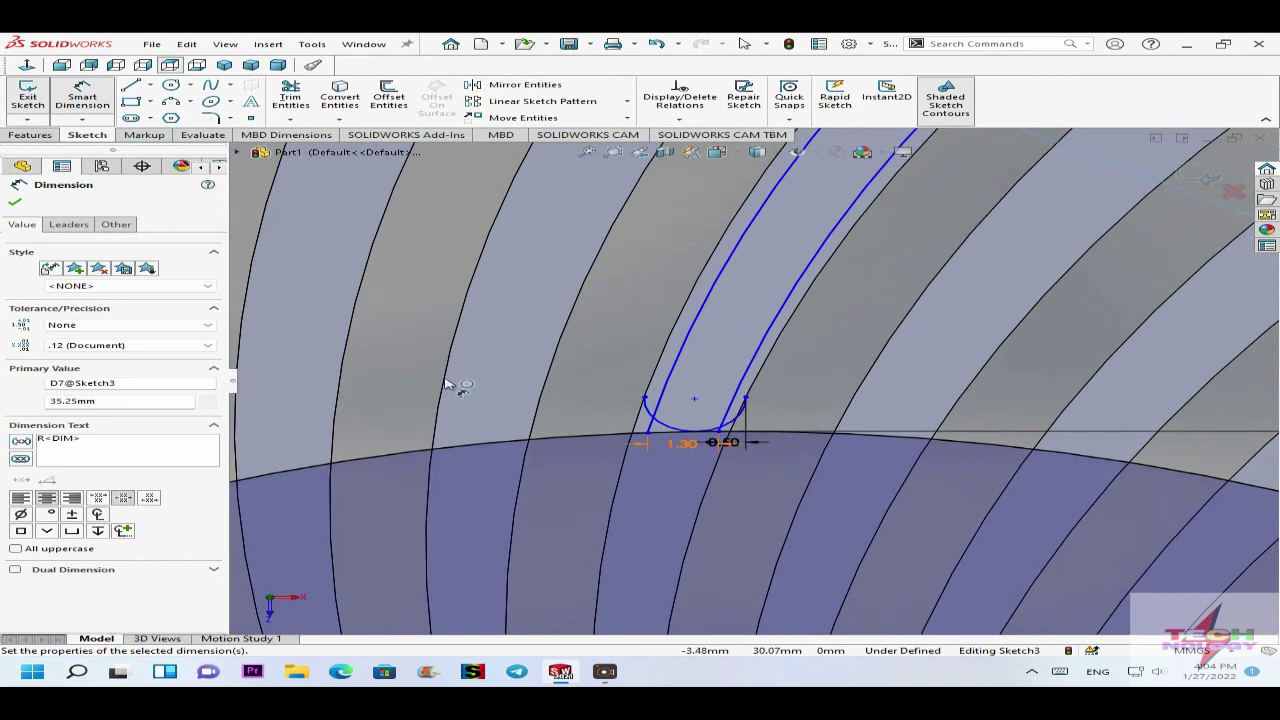
{"action": "left_click", "coordinate": [291, 95]}
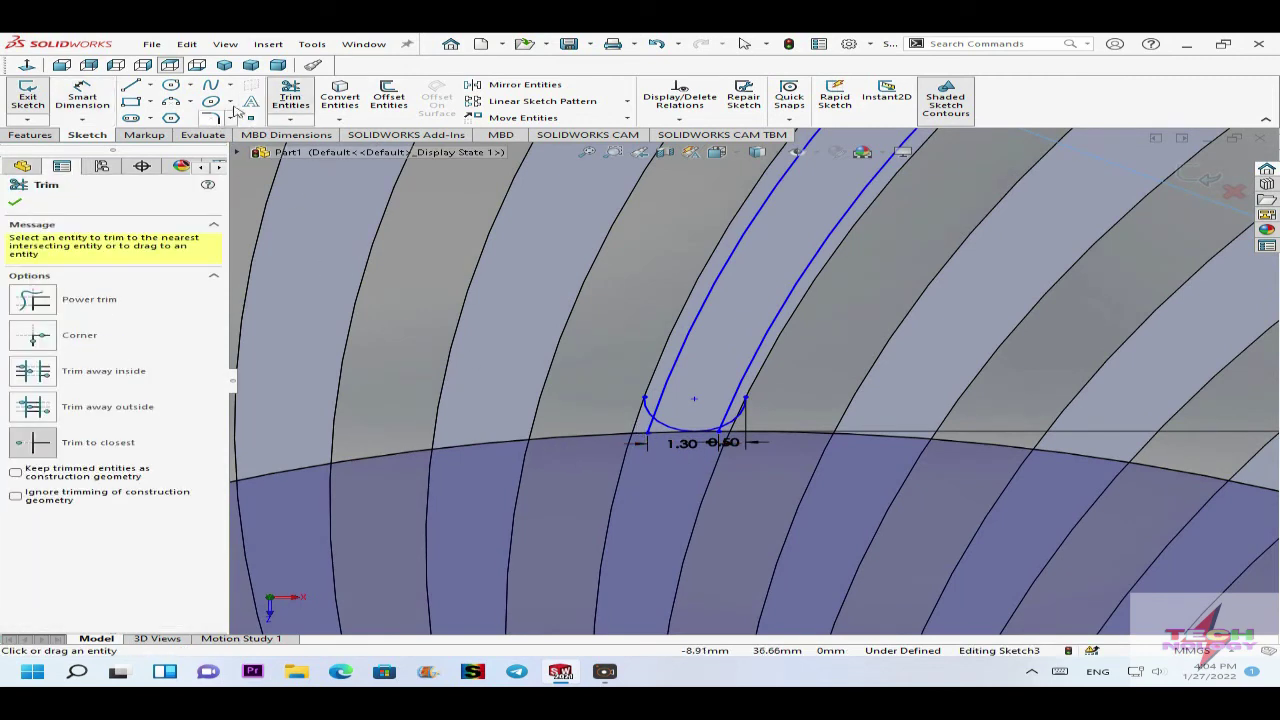
{"action": "scroll", "coordinate": [670, 430], "scroll_direction": "down", "scroll_amount": 2}
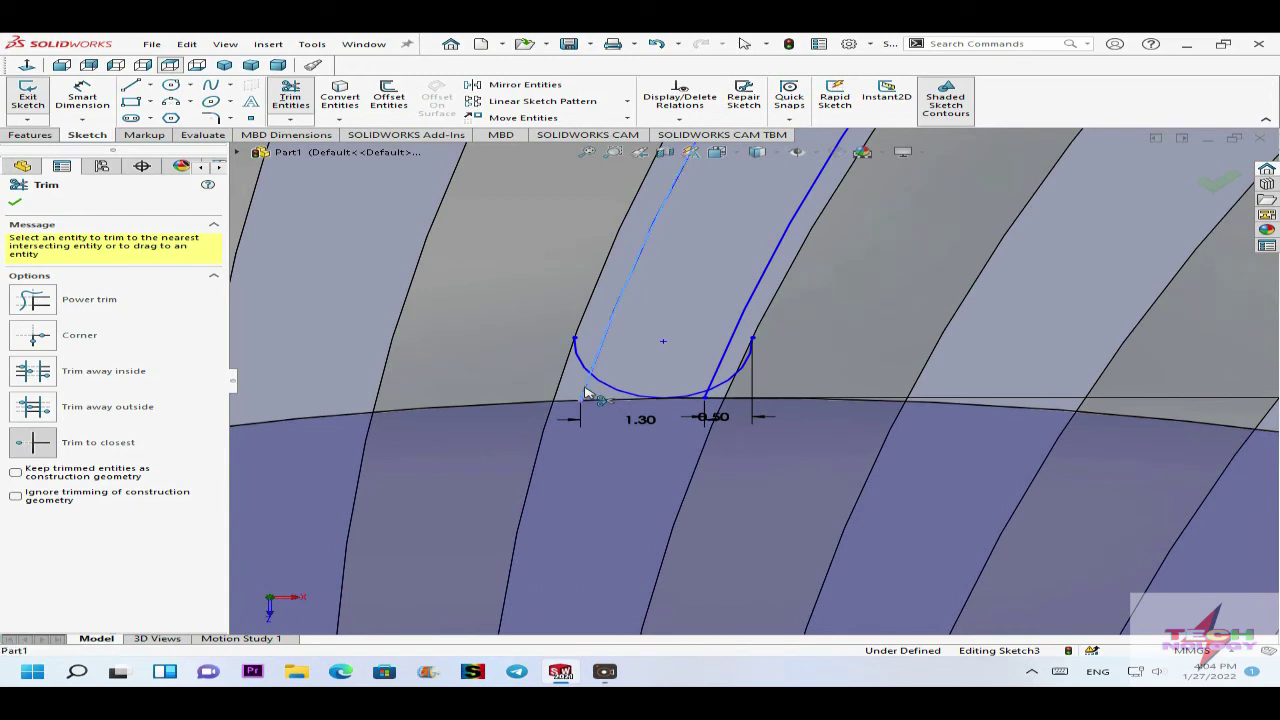
{"action": "left_click", "coordinate": [588, 393]}
{"action": "left_click", "coordinate": [688, 357]}
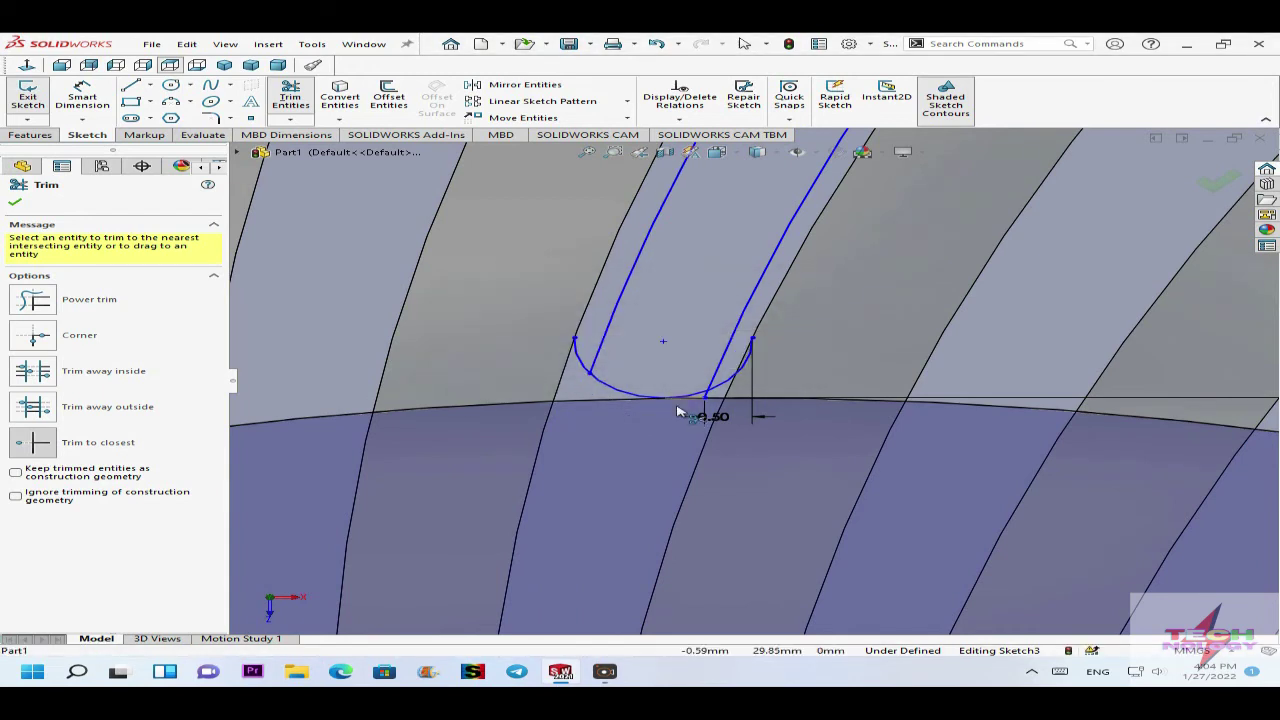
{"action": "scroll", "coordinate": [695, 405], "scroll_direction": "down", "scroll_amount": 2}
{"action": "left_click", "coordinate": [724, 387]}
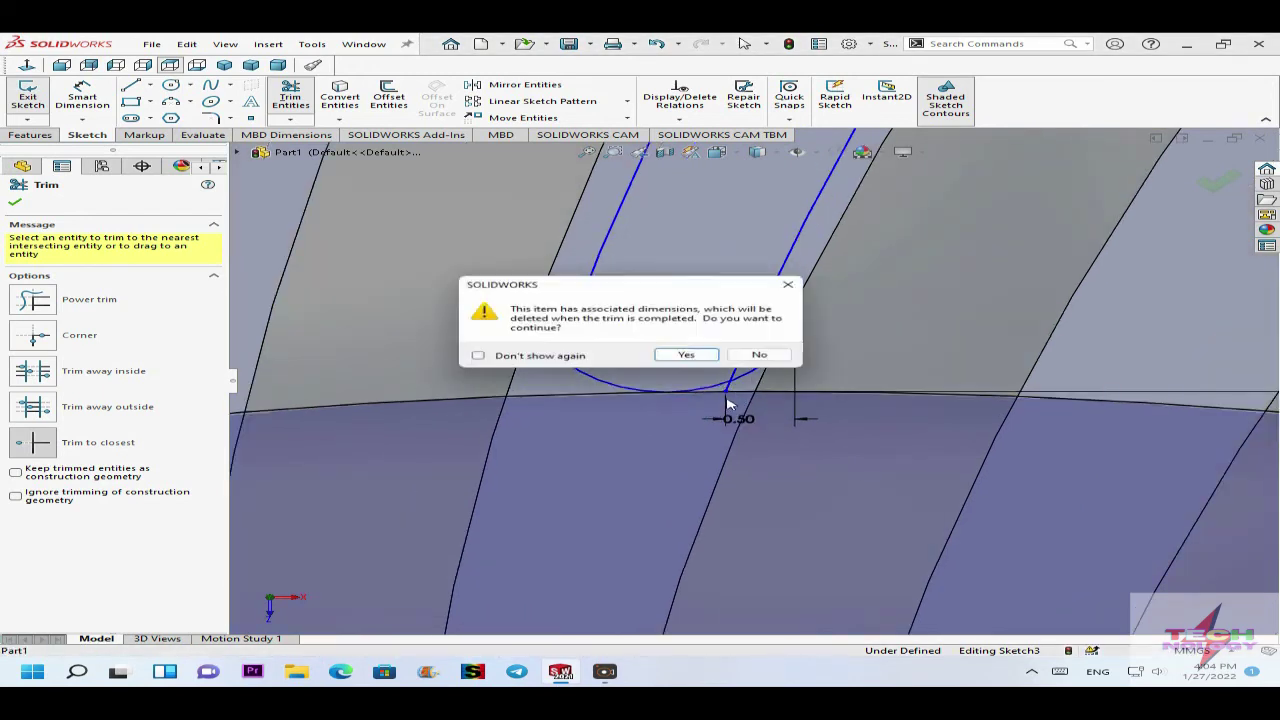
{"action": "left_click", "coordinate": [689, 357]}
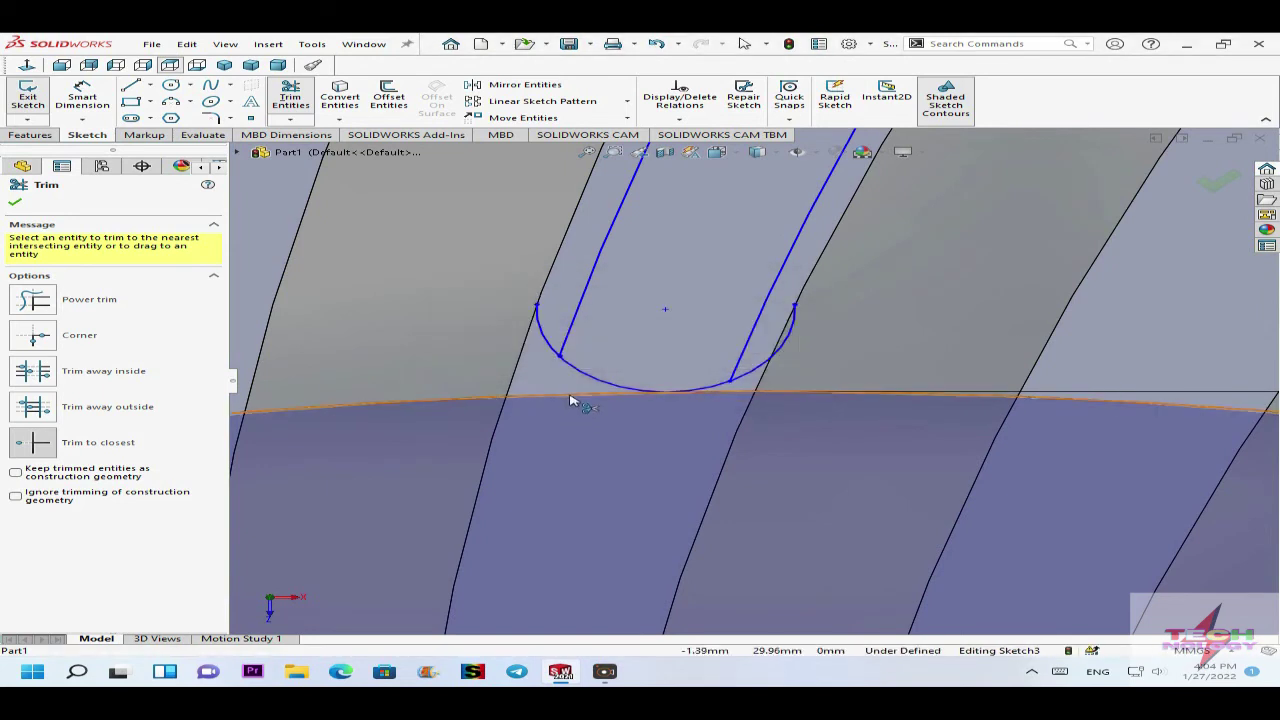
Trim away the 60 mm circle and the two ends of the inner arc that overhang the side arcs, closing the slot profile.
{"action": "left_click", "coordinate": [537, 333]}
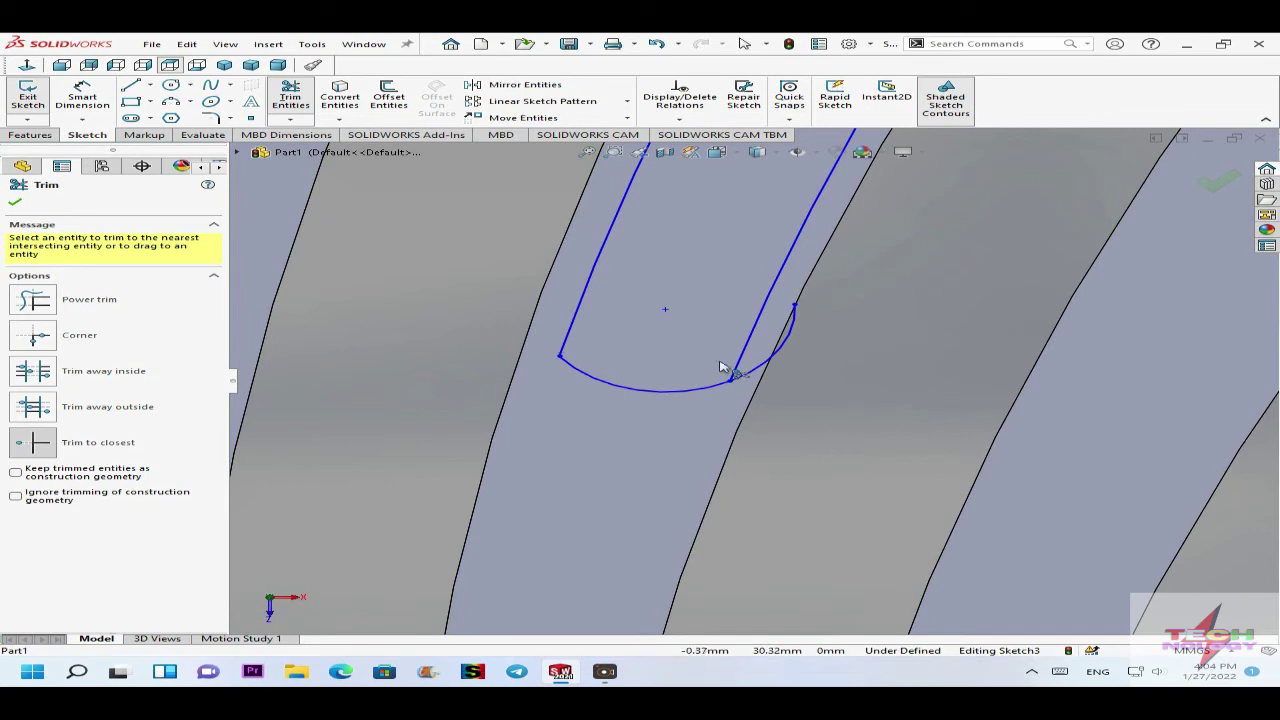
{"action": "left_click", "coordinate": [784, 353]}
{"action": "scroll", "coordinate": [777, 372], "scroll_direction": "up", "scroll_amount": 6}
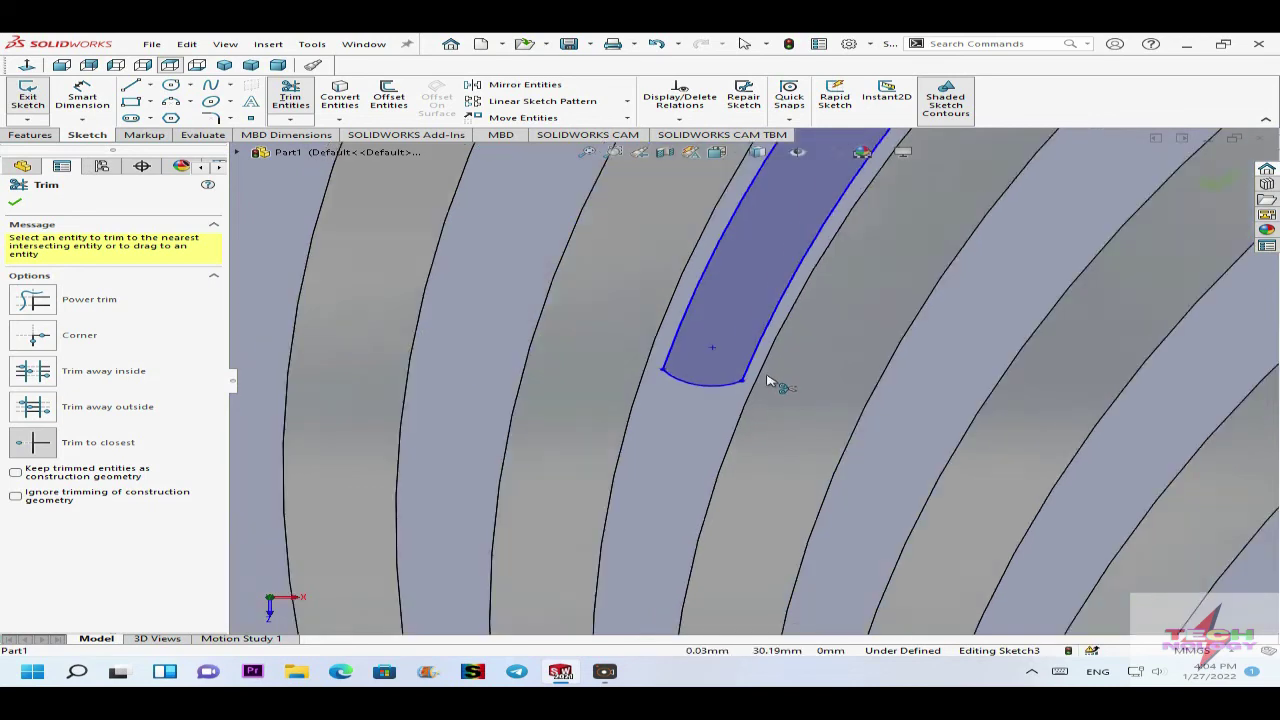
{"action": "scroll", "coordinate": [872, 268], "scroll_direction": "up", "scroll_amount": 4}
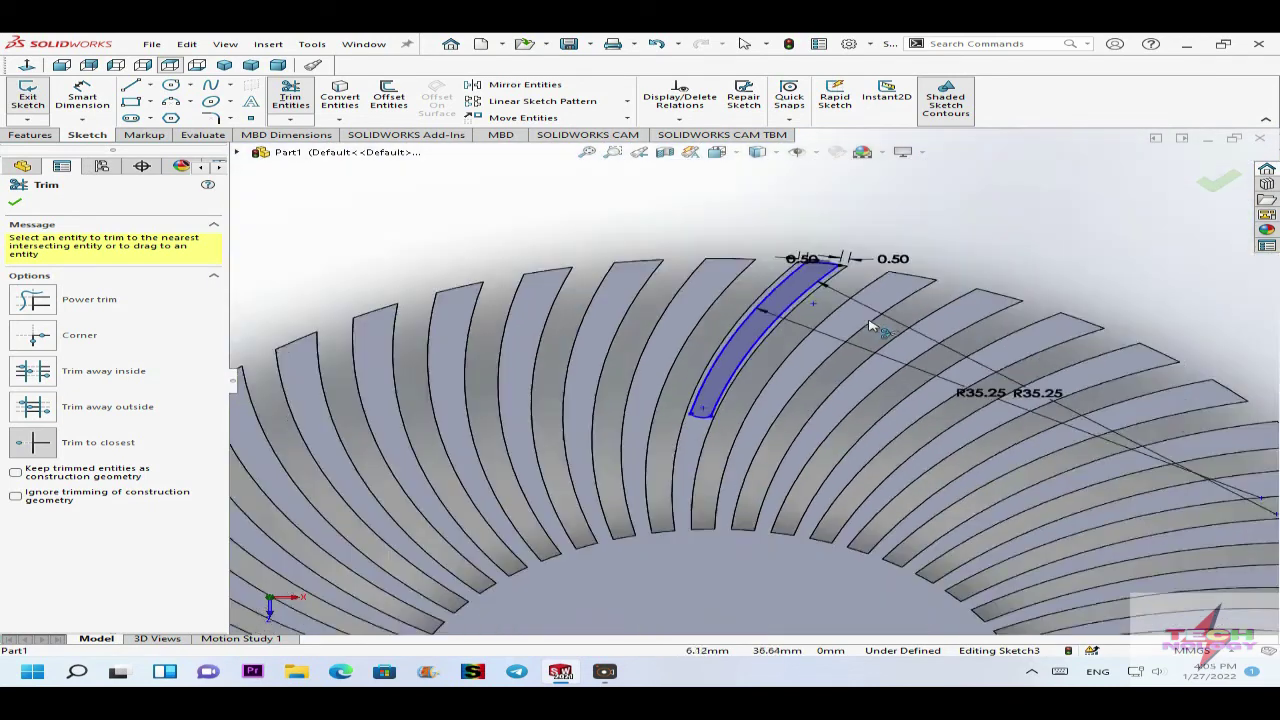
Start a circular sketch pattern about the origin and select the slot's two side arcs, inner arc and outer arc as its entities.
{"action": "scroll", "coordinate": [752, 390], "scroll_direction": "up", "scroll_amount": 3}
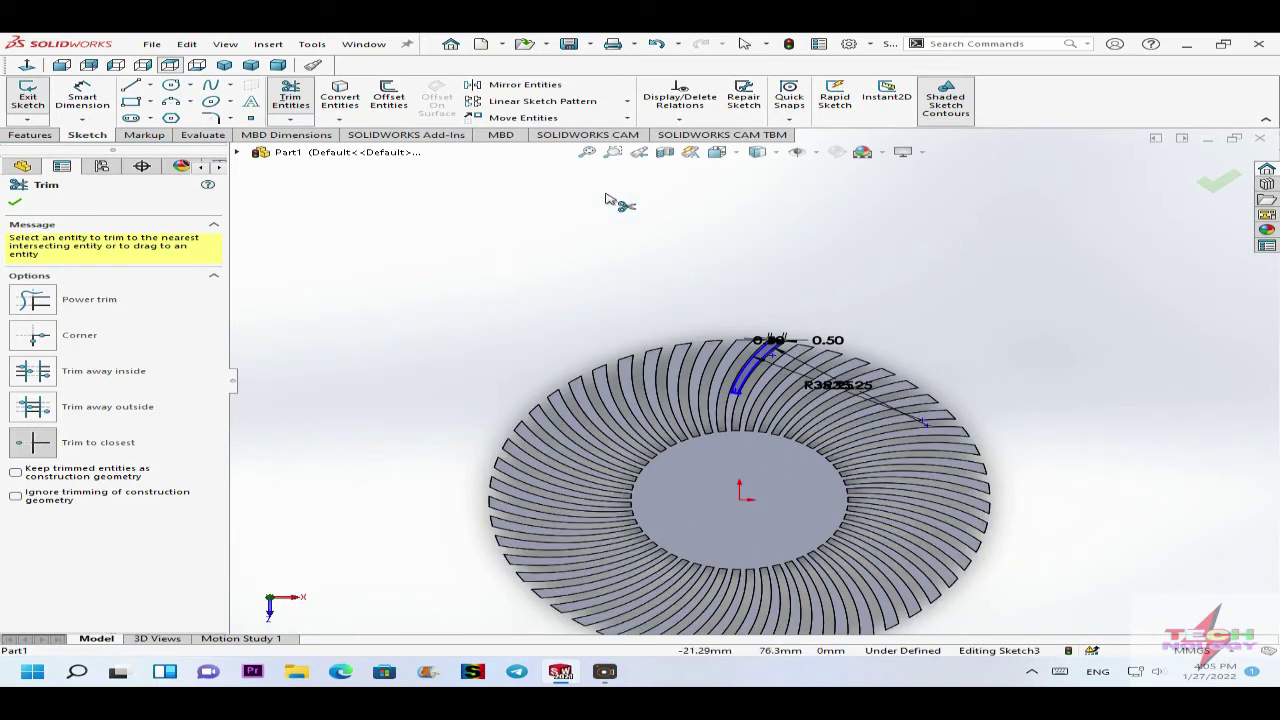
{"action": "left_click", "coordinate": [627, 103]}
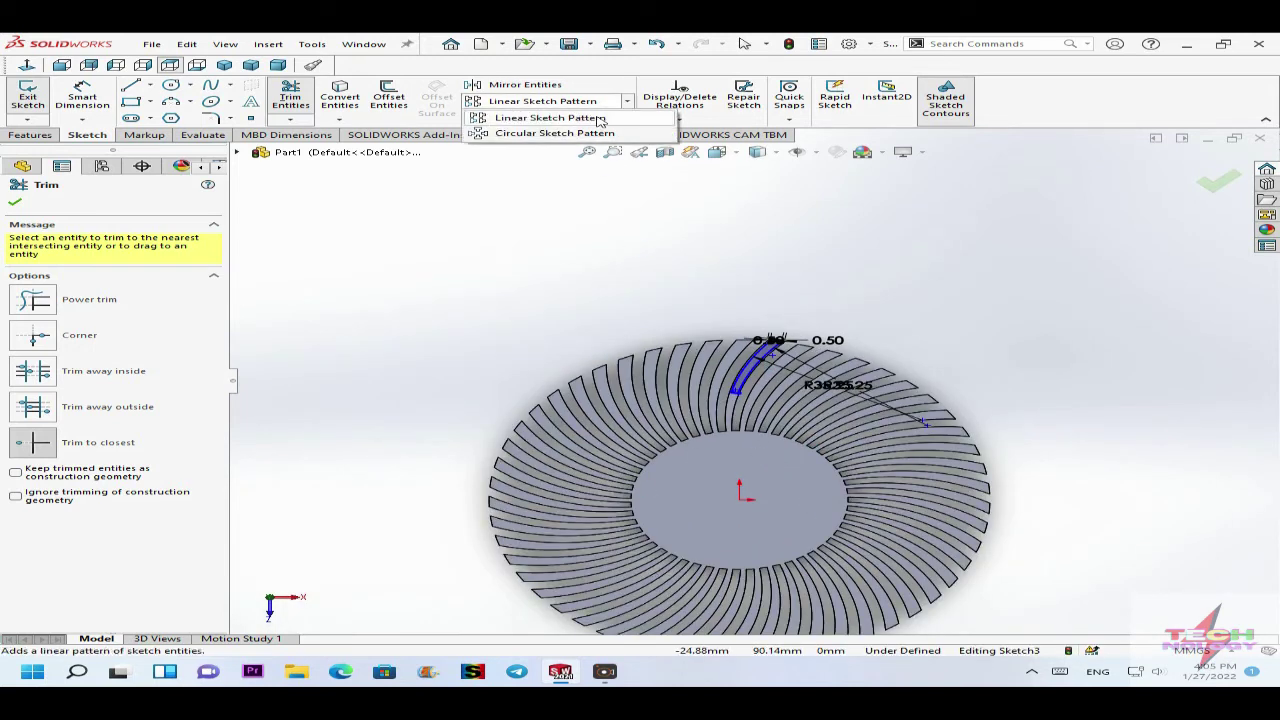
{"action": "left_click", "coordinate": [530, 134]}
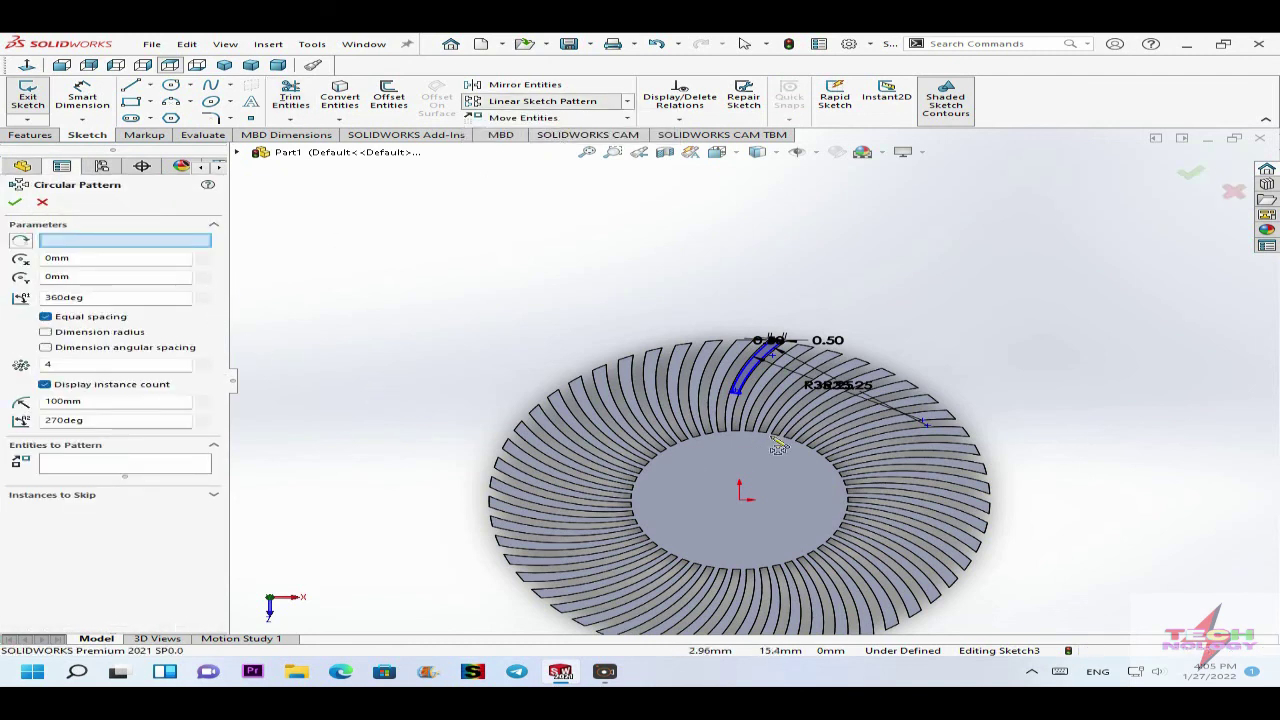
{"action": "scroll", "coordinate": [781, 407], "scroll_direction": "down", "scroll_amount": 3}
{"action": "left_click", "coordinate": [733, 355]}
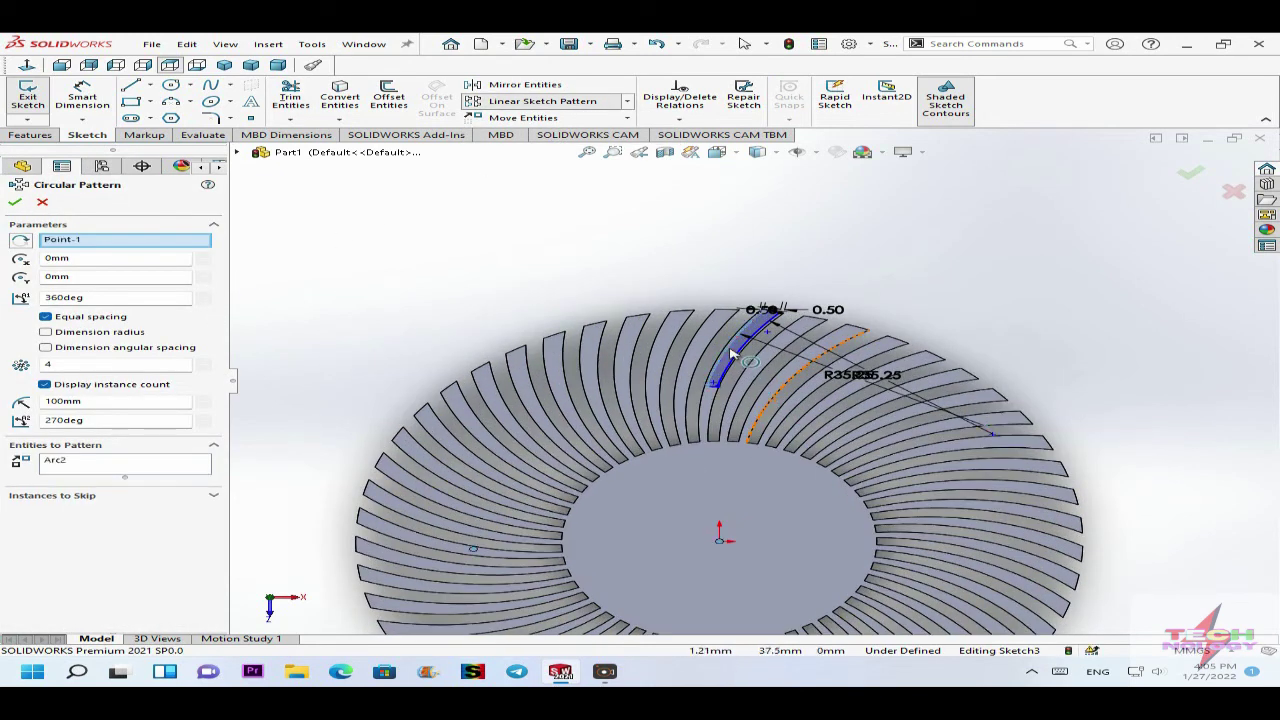
{"action": "left_click", "coordinate": [740, 358]}
{"action": "scroll", "coordinate": [715, 388], "scroll_direction": "down", "scroll_amount": 2}
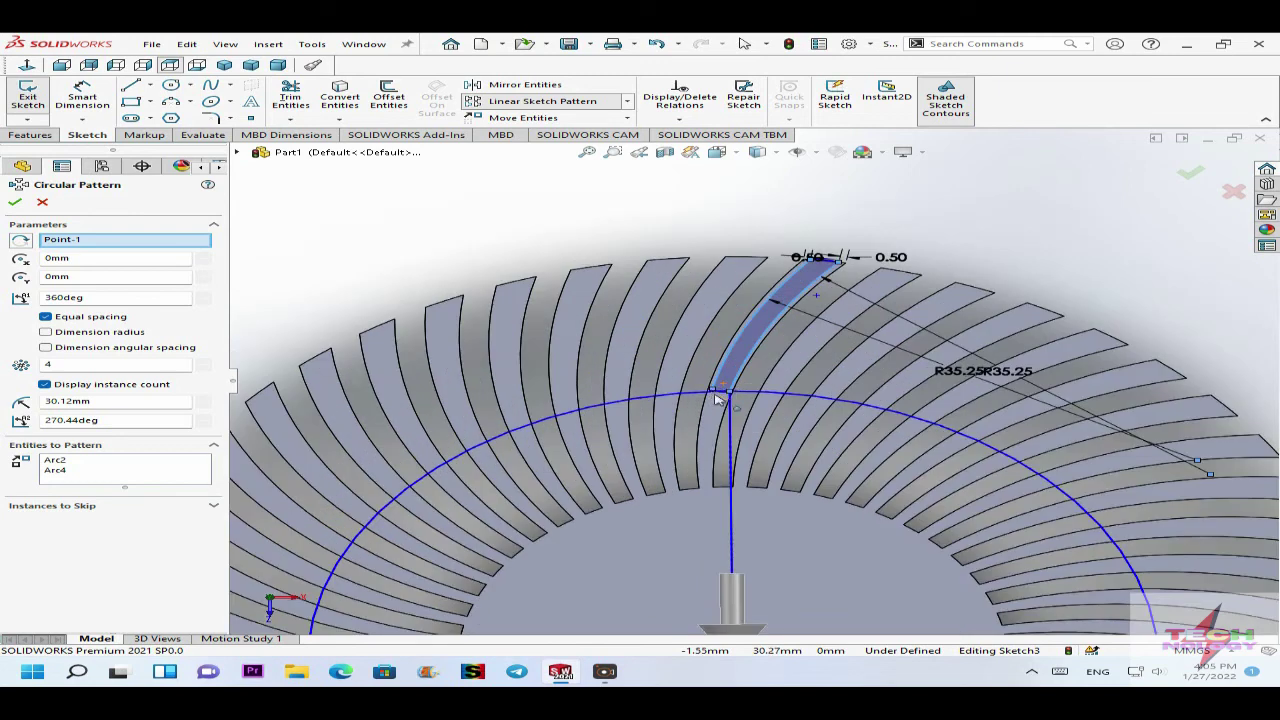
{"action": "scroll", "coordinate": [722, 396], "scroll_direction": "down", "scroll_amount": 2}
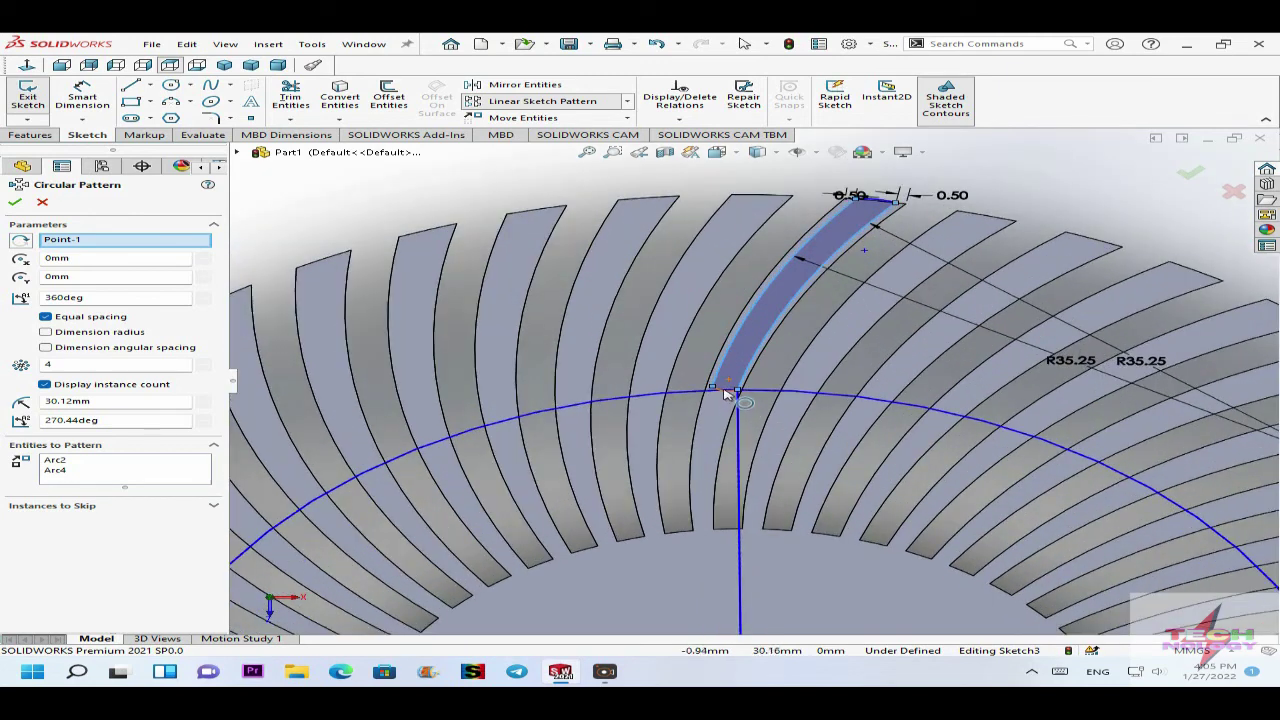
{"action": "left_click", "coordinate": [728, 397]}
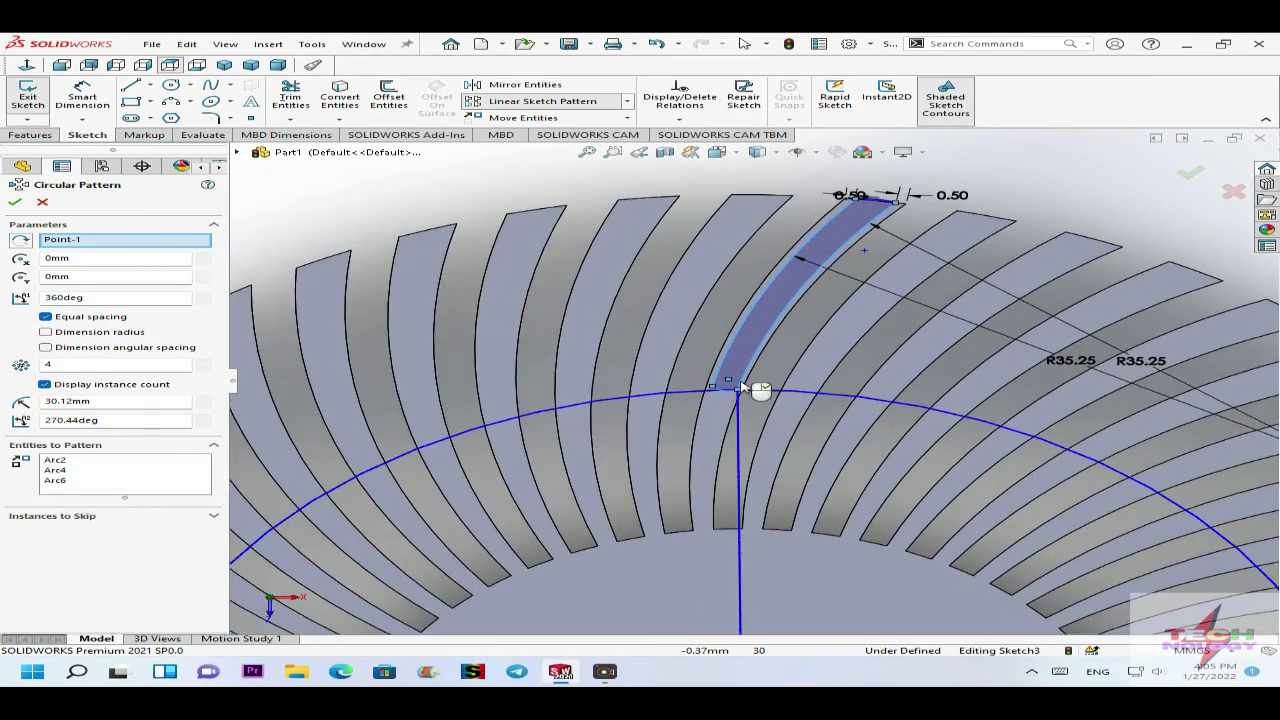
{"action": "scroll", "coordinate": [871, 240], "scroll_direction": "up", "scroll_amount": 2}
{"action": "scroll", "coordinate": [790, 298], "scroll_direction": "down", "scroll_amount": 2}
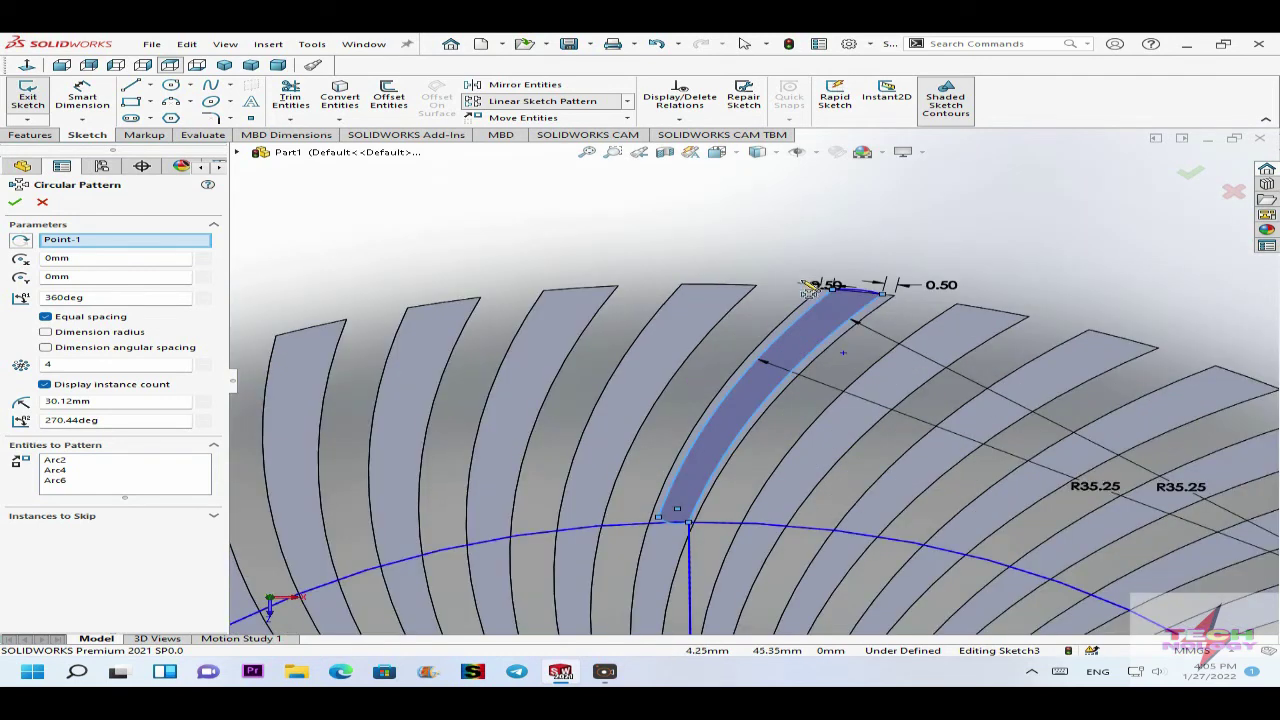
{"action": "scroll", "coordinate": [893, 305], "scroll_direction": "down", "scroll_amount": 1}
{"action": "left_click", "coordinate": [881, 310]}
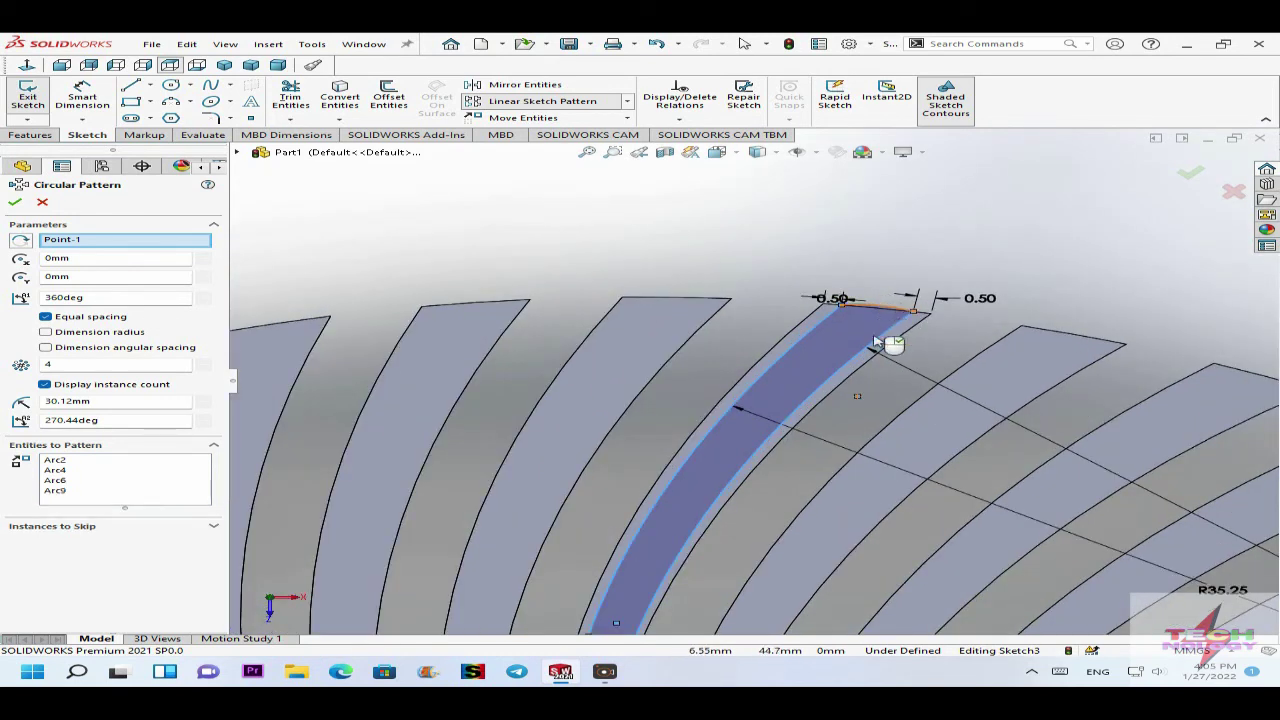
Set the circular sketch pattern to 51 instances over 360 degrees and create it.
{"action": "scroll", "coordinate": [885, 340], "scroll_direction": "up", "scroll_amount": 5}
{"action": "scroll", "coordinate": [677, 500], "scroll_direction": "up", "scroll_amount": 2}
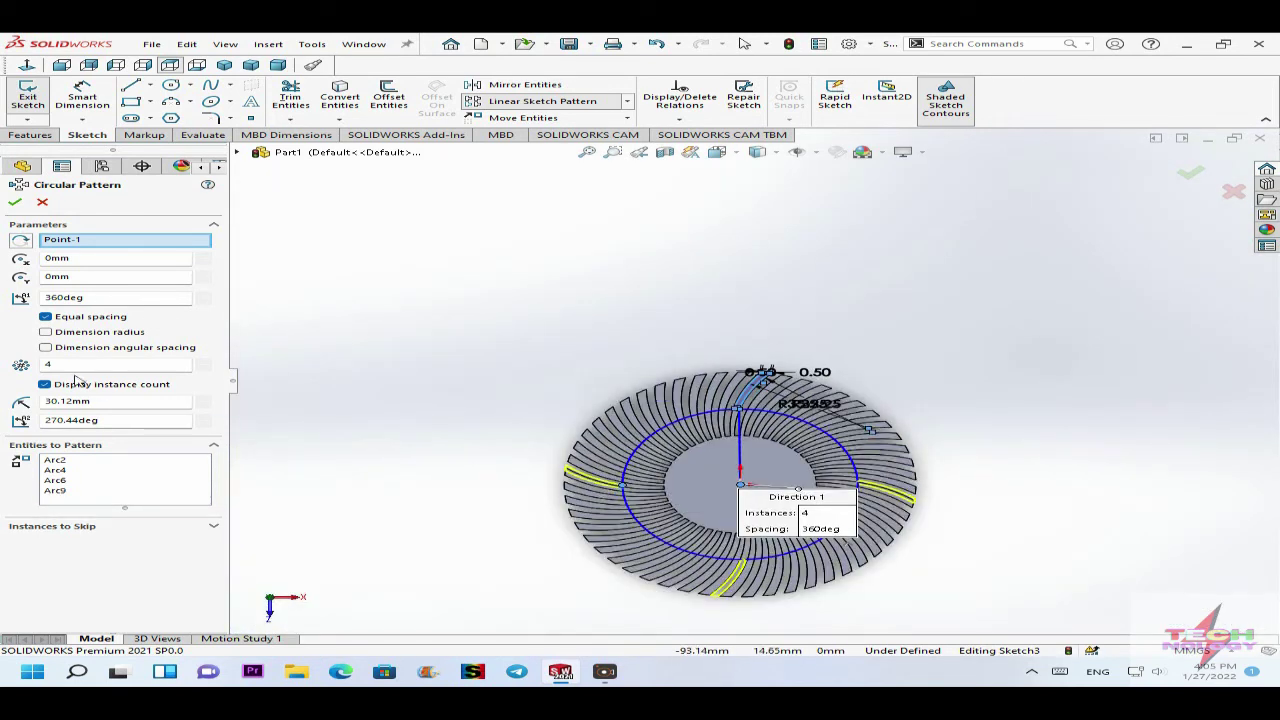
{"action": "double_click", "coordinate": [76, 365]}
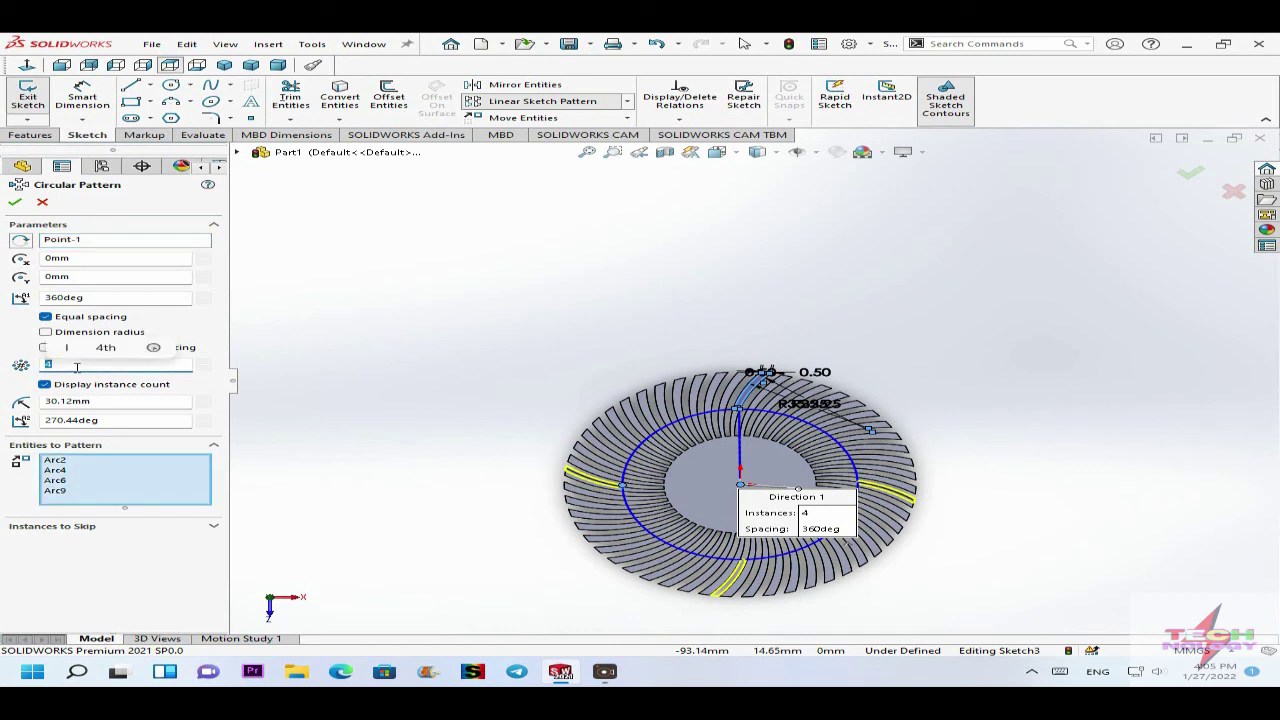
{"action": "type", "text": "51"}
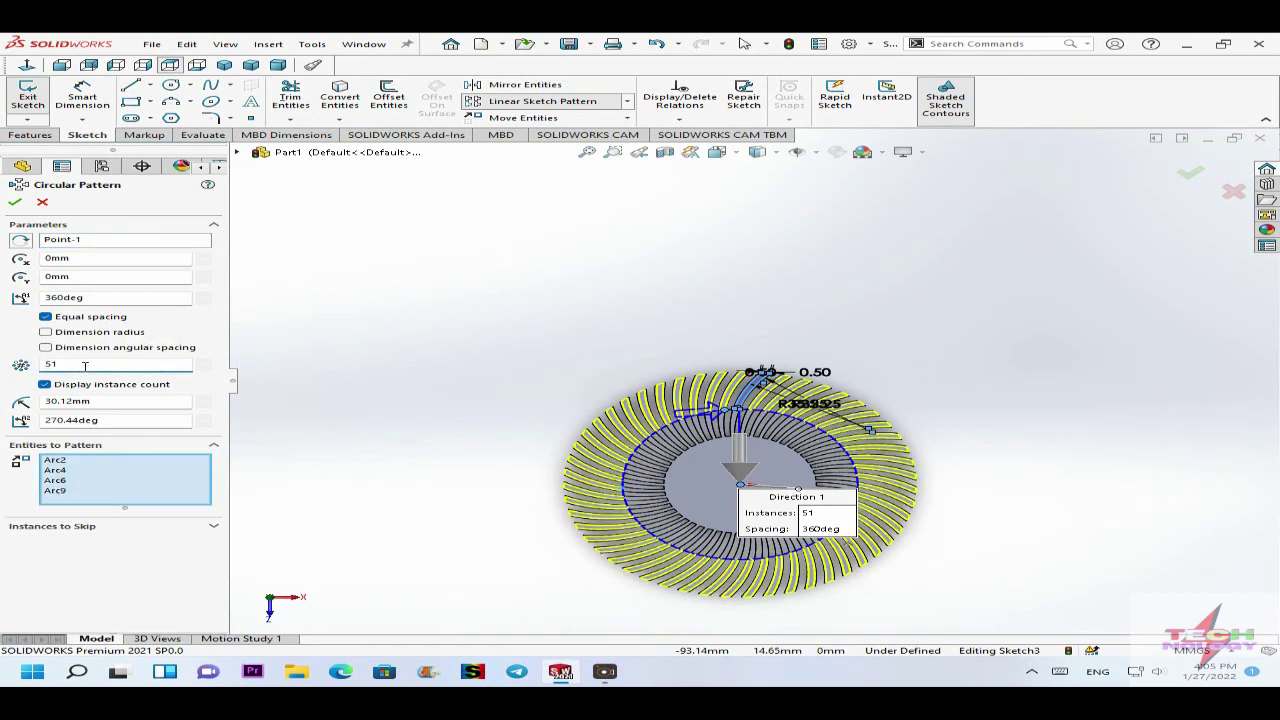
{"action": "middle_click_drag", "start_coordinate": [435, 389], "coordinate": [622, 347]}
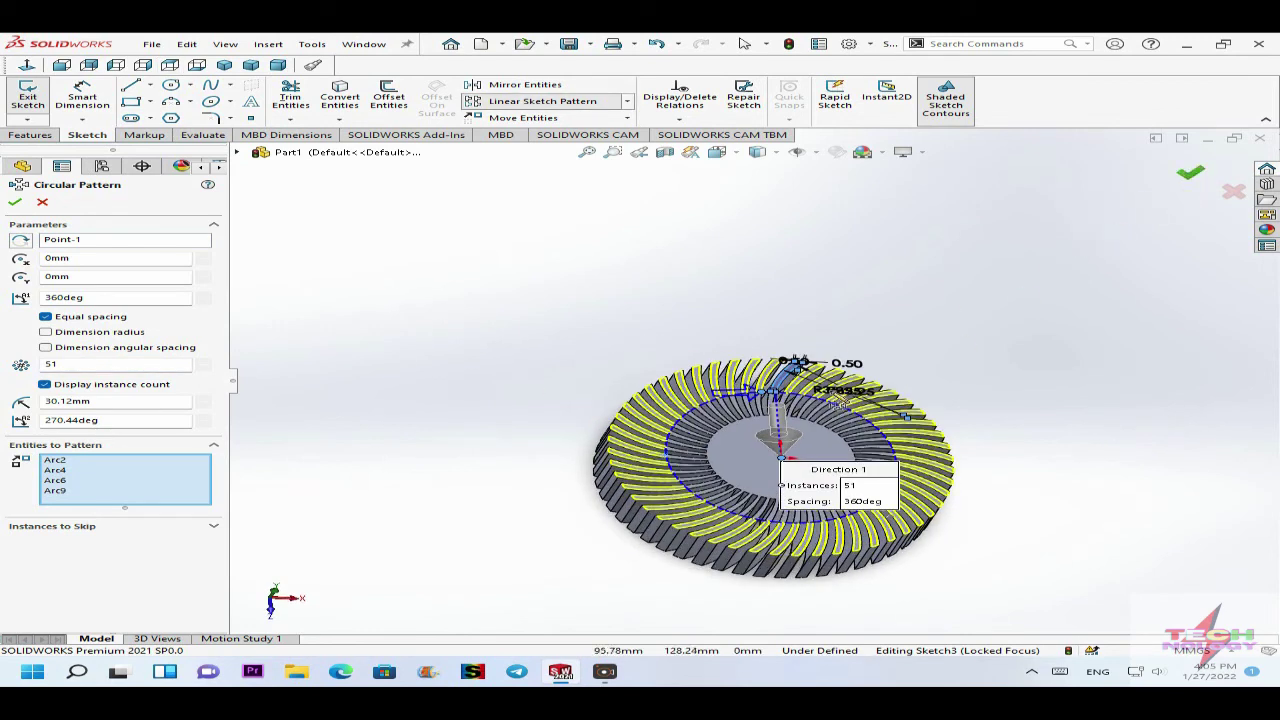
{"action": "key", "text": "Return"}
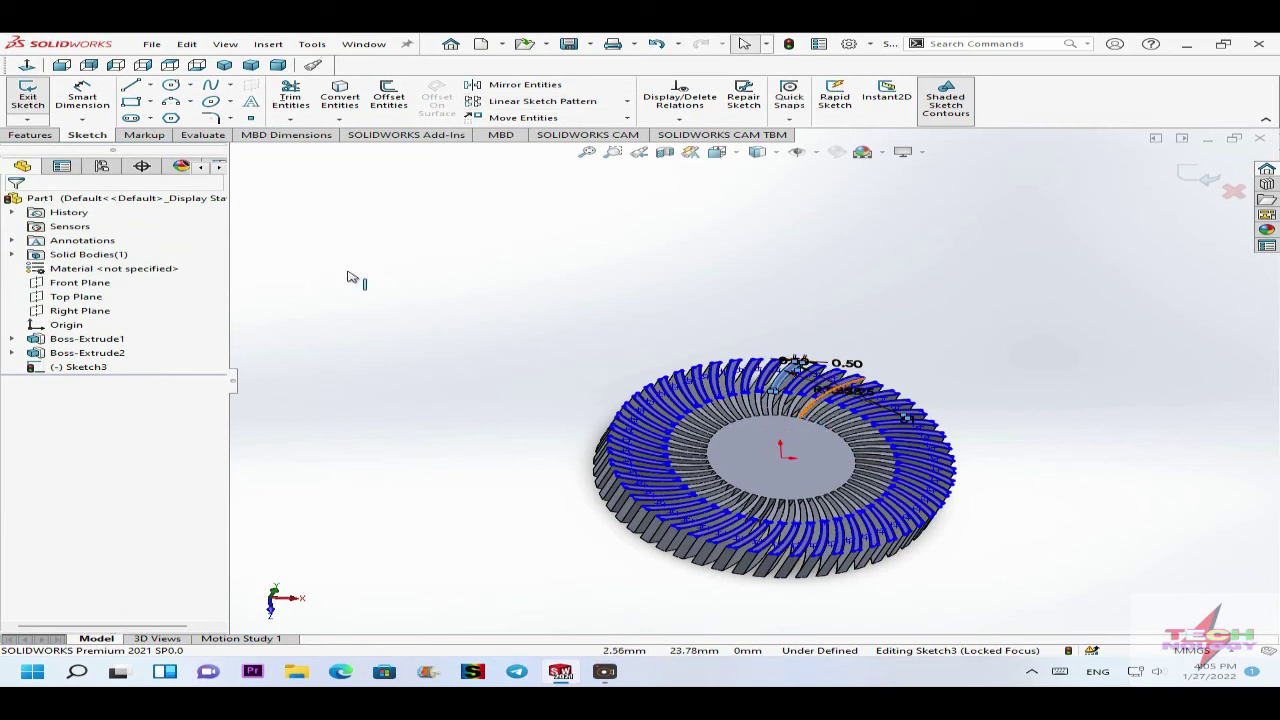
Cut-extrude the 51 patterned slot profiles into the curved fins as a blind cut 18 mm deep from the sketch plane.
{"action": "left_click", "coordinate": [40, 135]}
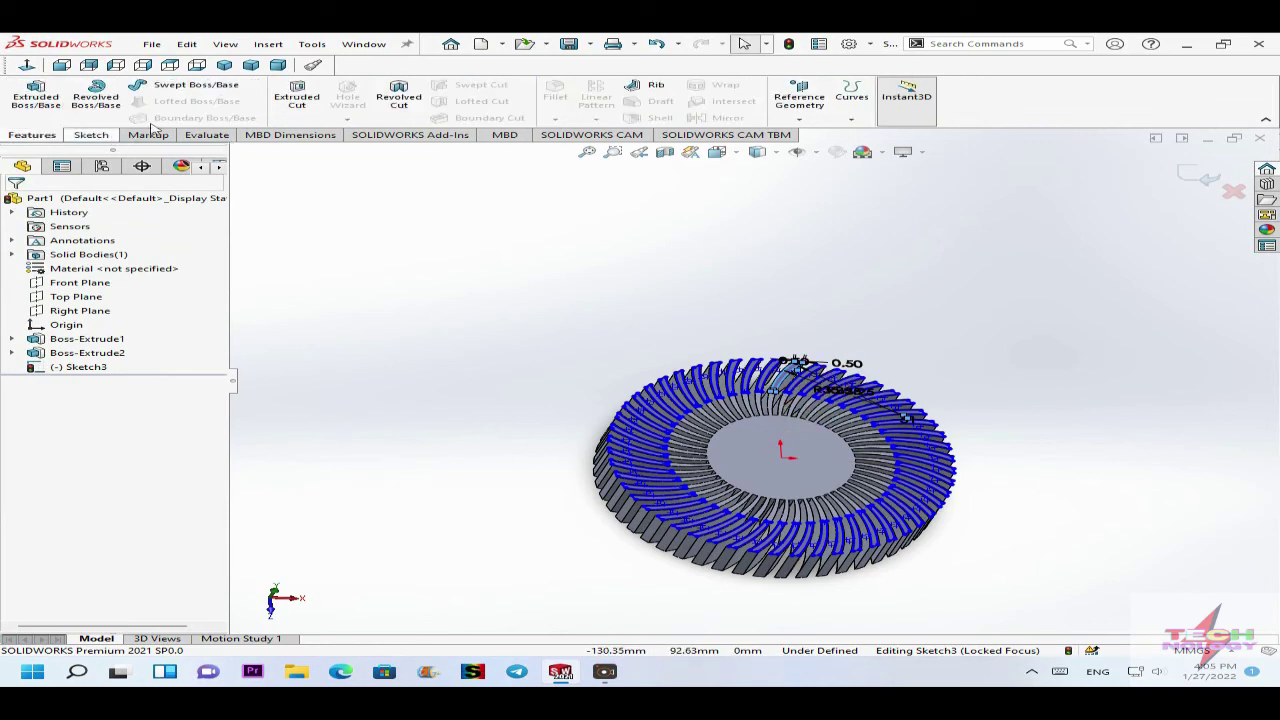
{"action": "left_click", "coordinate": [315, 108]}
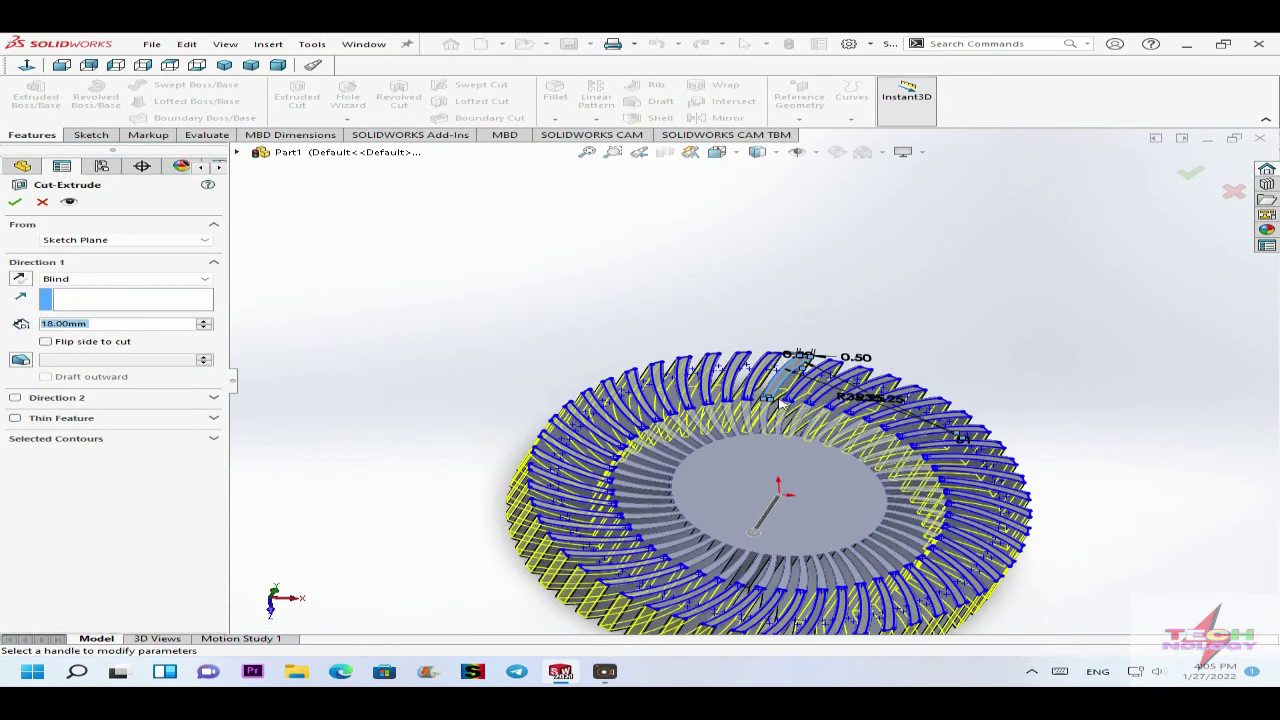
{"action": "scroll", "coordinate": [779, 403], "scroll_direction": "down", "scroll_amount": 2}
{"action": "middle_click_drag", "start_coordinate": [735, 475], "coordinate": [790, 458]}
{"action": "scroll", "coordinate": [790, 458], "scroll_direction": "up", "scroll_amount": 3}
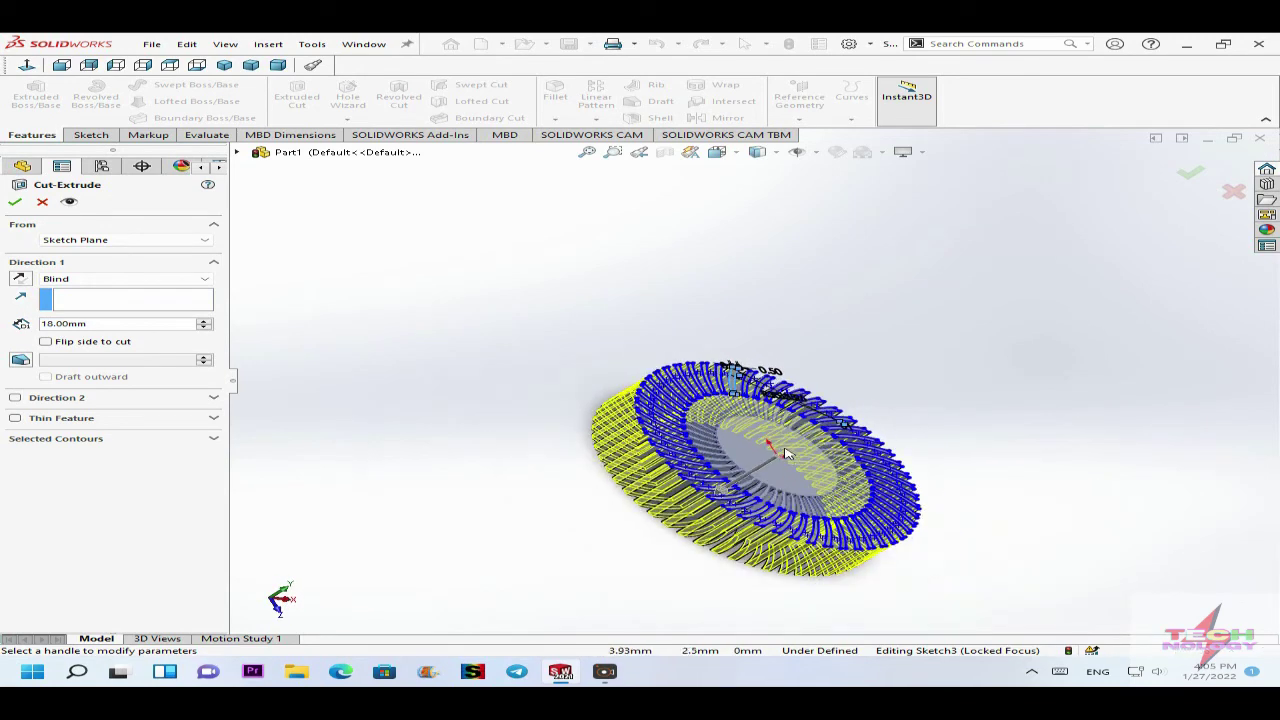
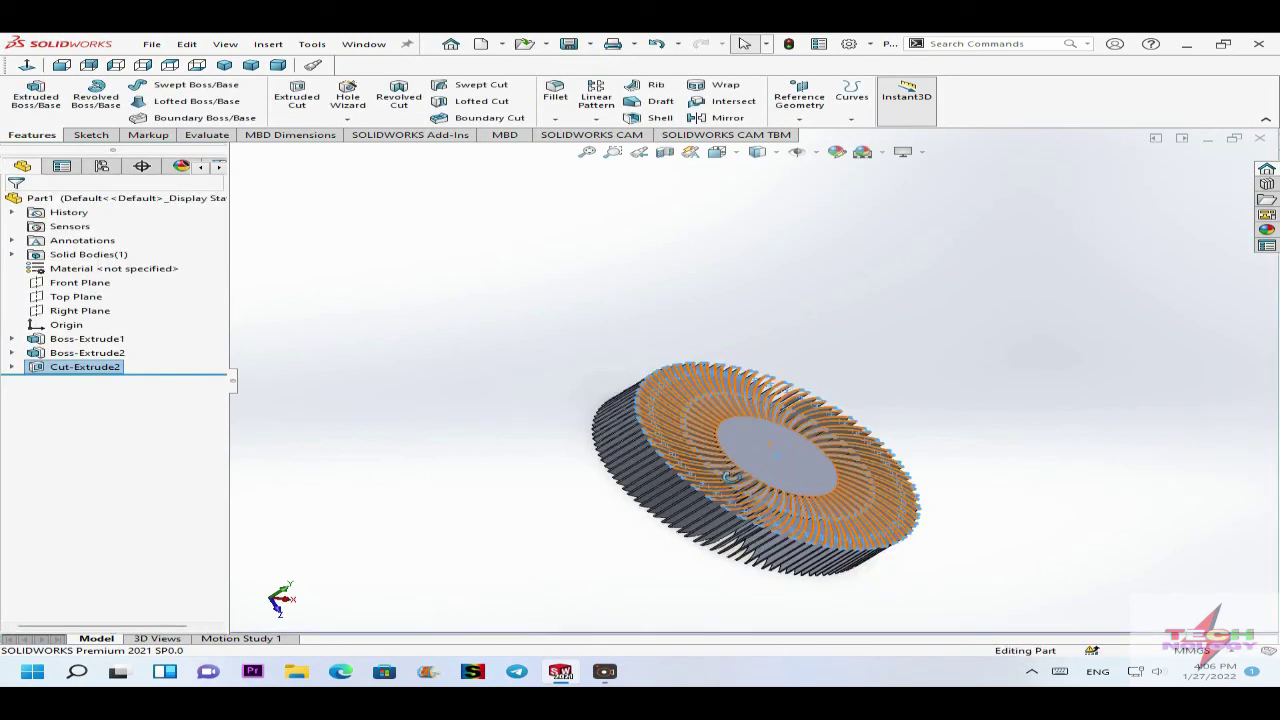
Examine the slotted fins of the heat sink square-on to the hub's flat face and from several oblique angles.
{"action": "middle_click_drag", "start_coordinate": [732, 478], "coordinate": [706, 508]}
{"action": "right_click", "coordinate": [790, 456]}
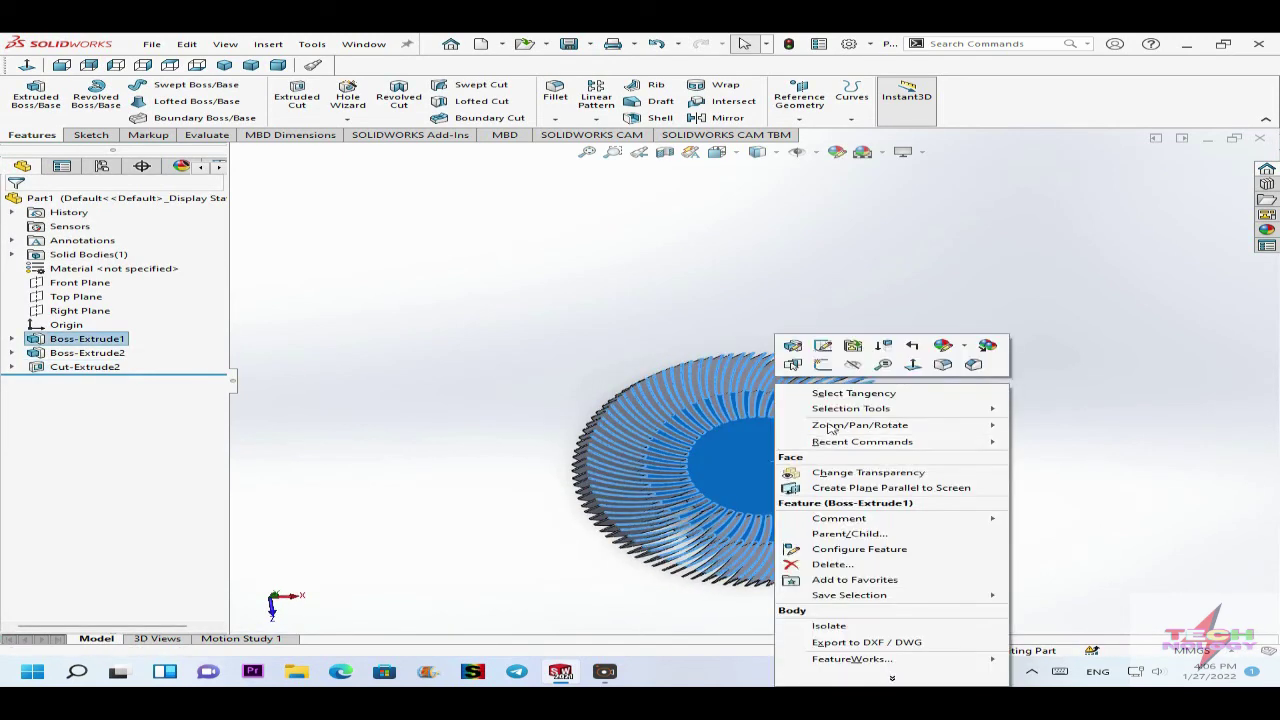
{"action": "left_click", "coordinate": [913, 365]}
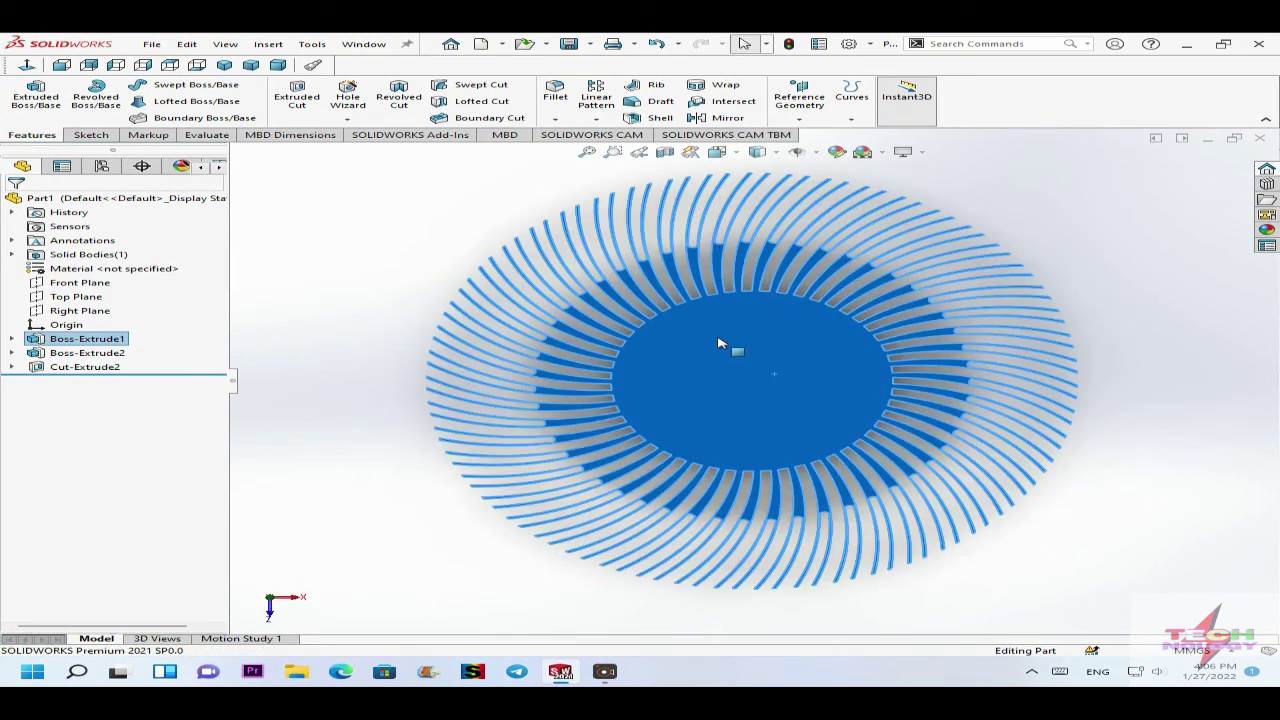
{"action": "scroll", "coordinate": [771, 389], "scroll_direction": "up", "scroll_amount": 2}
{"action": "scroll", "coordinate": [755, 334], "scroll_direction": "down", "scroll_amount": 2}
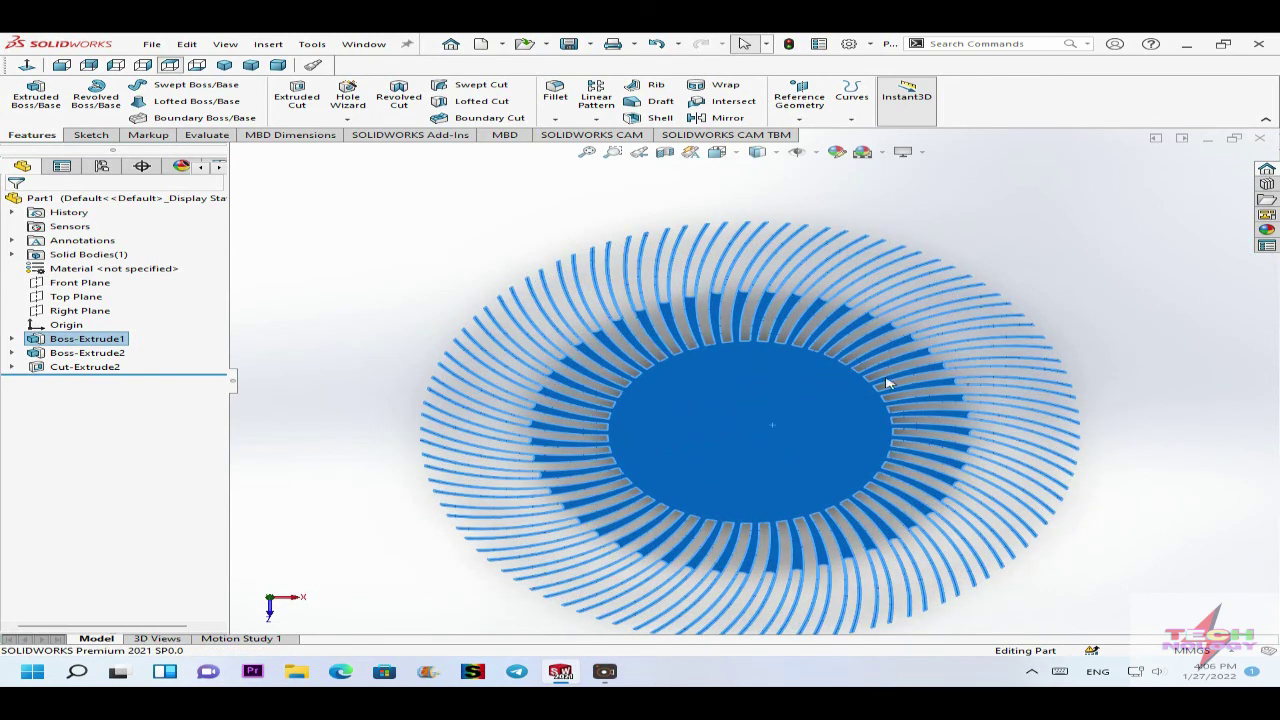
{"action": "mouse_move", "coordinate": [826, 420]}
{"action": "middle_mouse_down"}
{"action": "mouse_move", "coordinate": [882, 340]}
{"action": "mouse_move", "coordinate": [838, 416]}
{"action": "middle_mouse_up"}
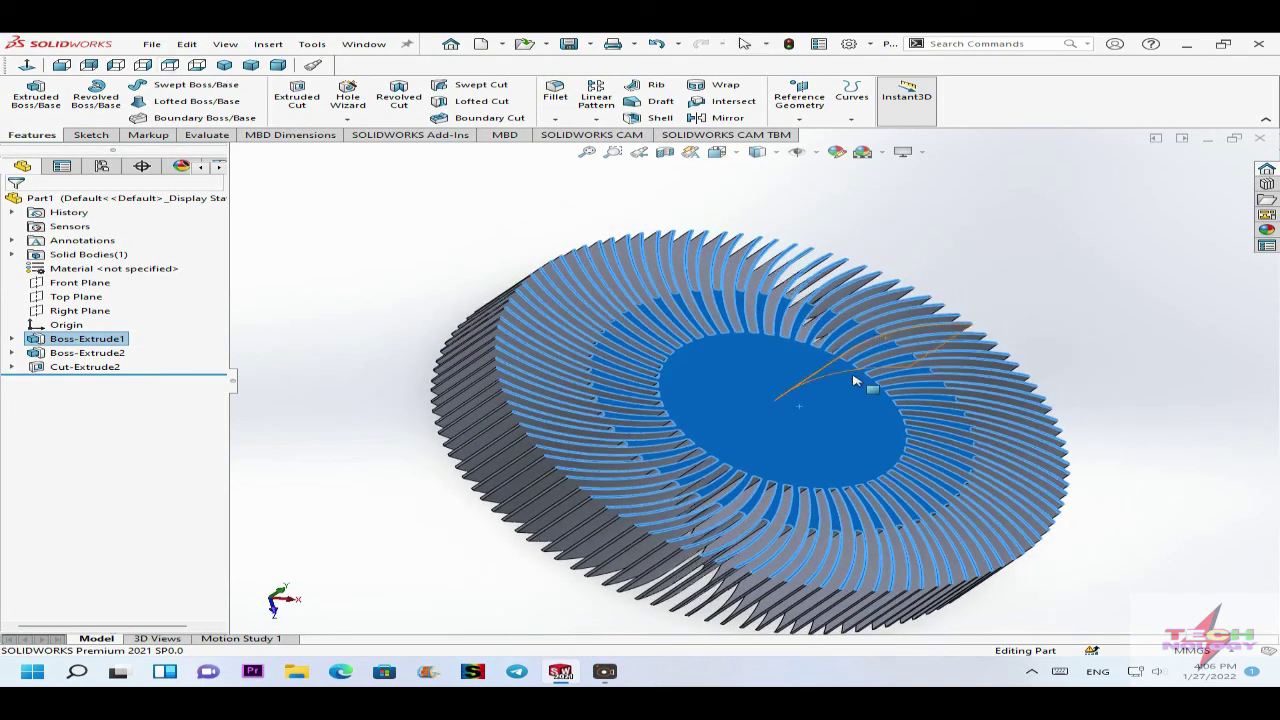
{"action": "middle_click_drag", "start_coordinate": [750, 430], "coordinate": [805, 555]}
{"action": "middle_click_drag", "start_coordinate": [797, 471], "coordinate": [777, 429]}
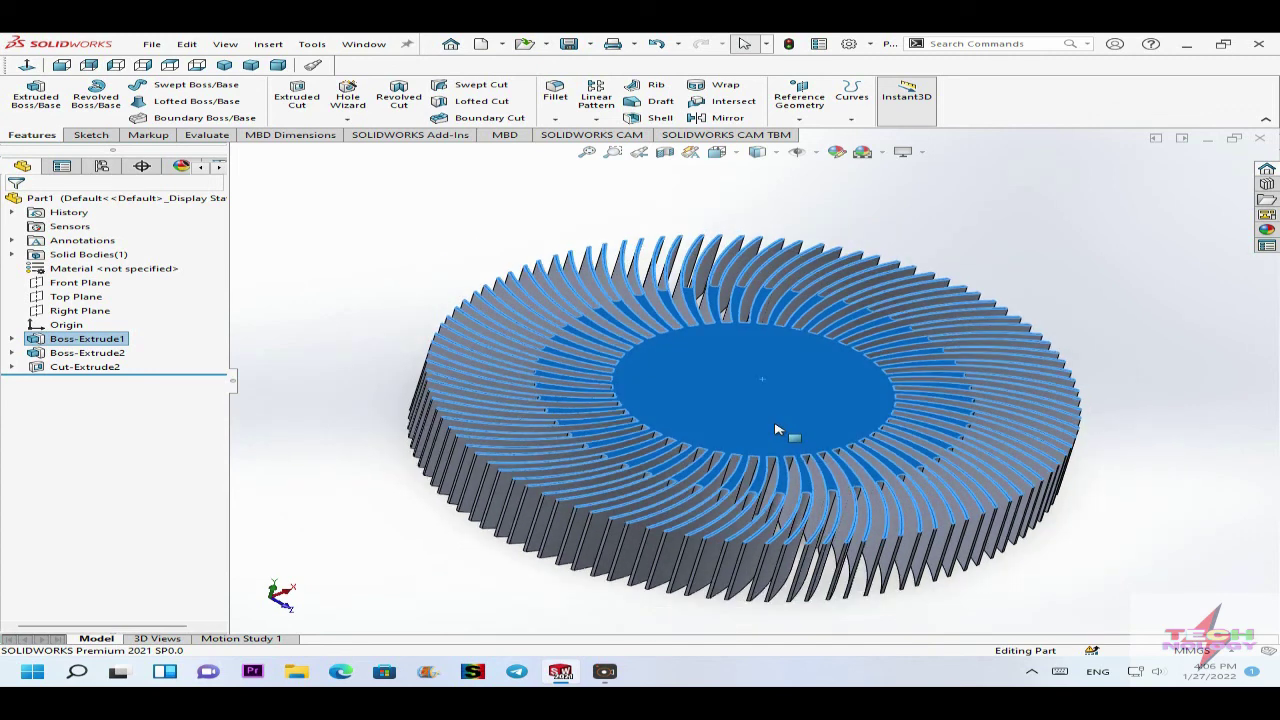